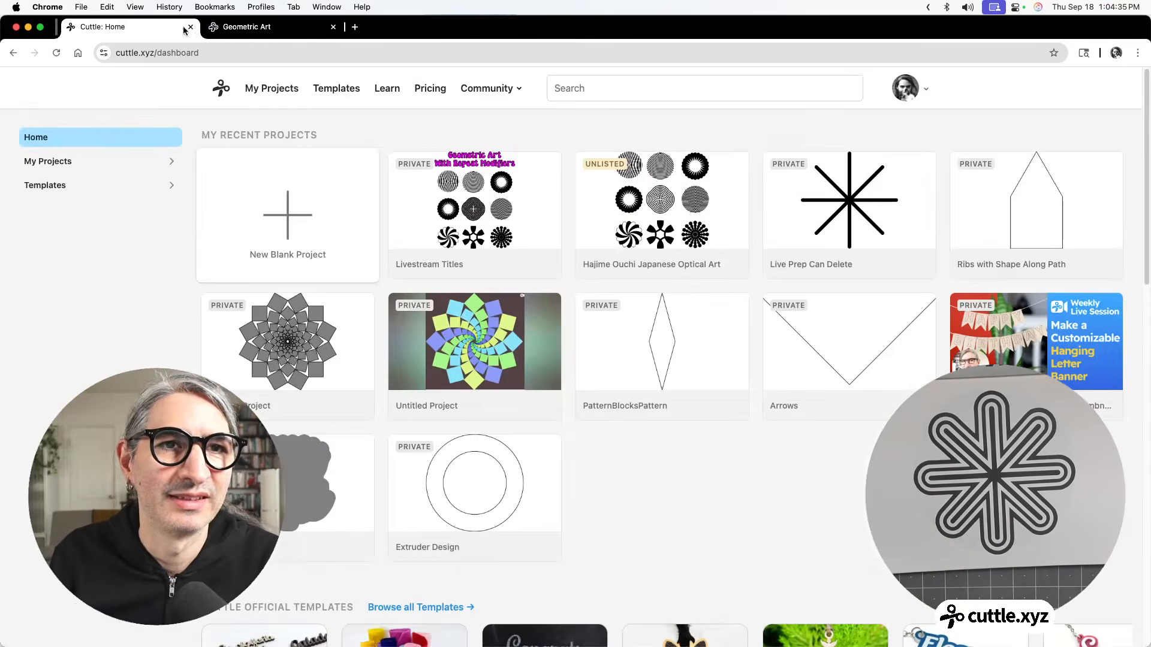
Step: Close the dashboard tab, add a circle at the canvas origin, and turn on snapping
click(185, 27)
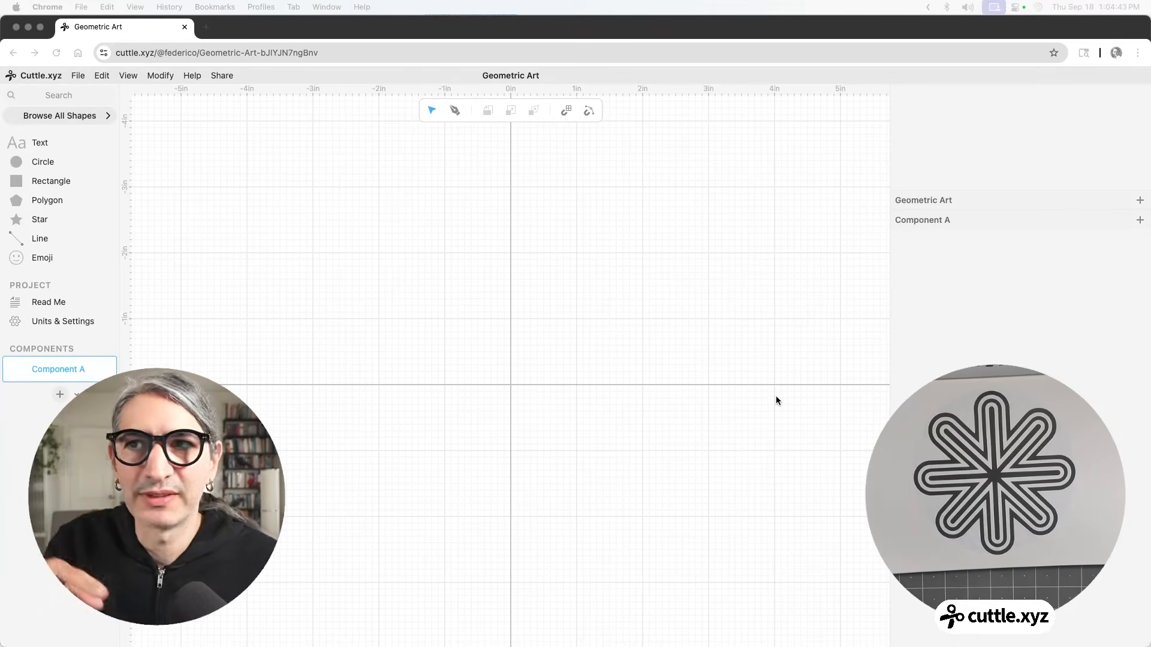
click(18, 162)
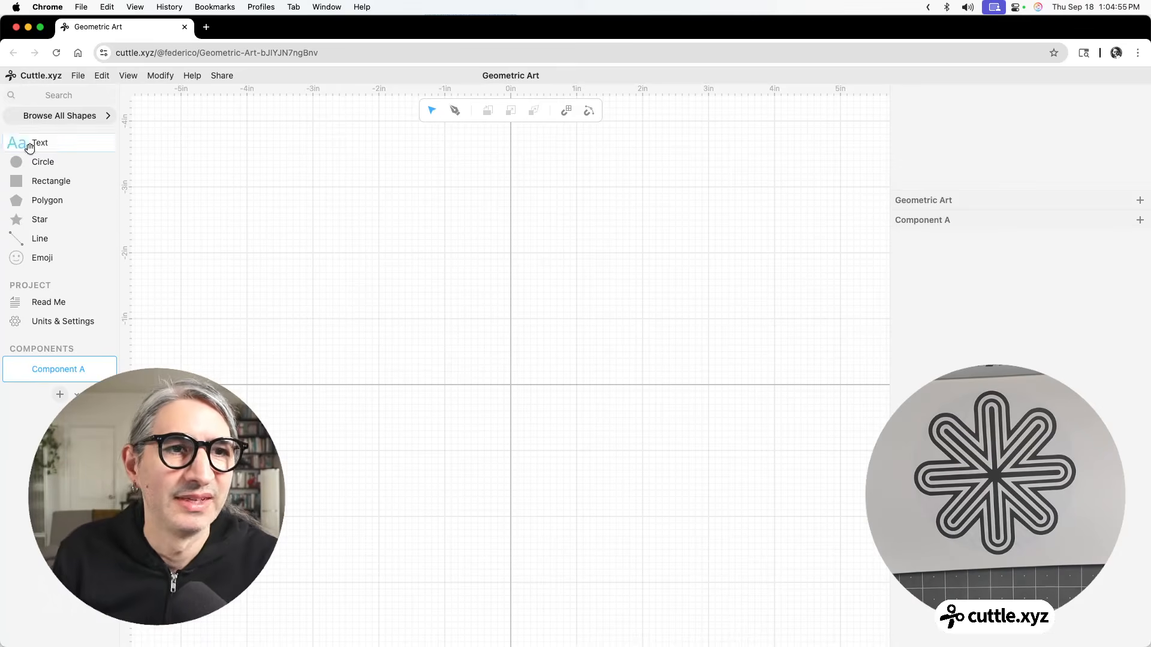
drag(18, 162, 513, 388)
click(589, 110)
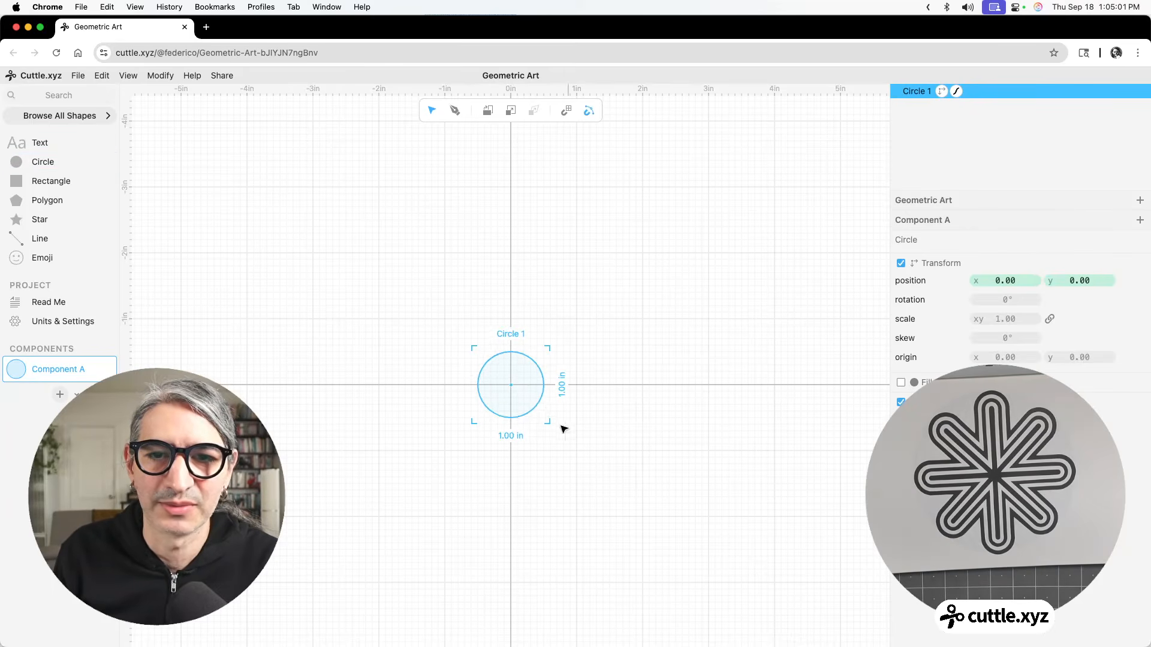
Step: Scale the circle to 4 and convert it to a guide
scroll(556, 423, up, 1)
click(993, 319)
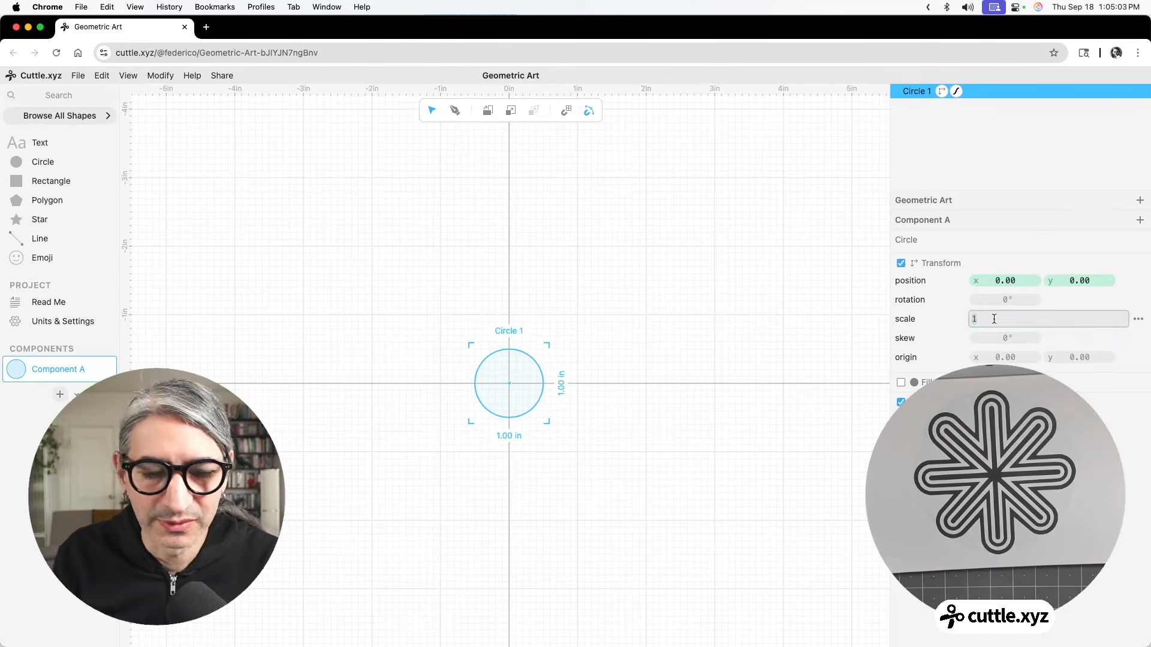
text(4)
click(730, 306)
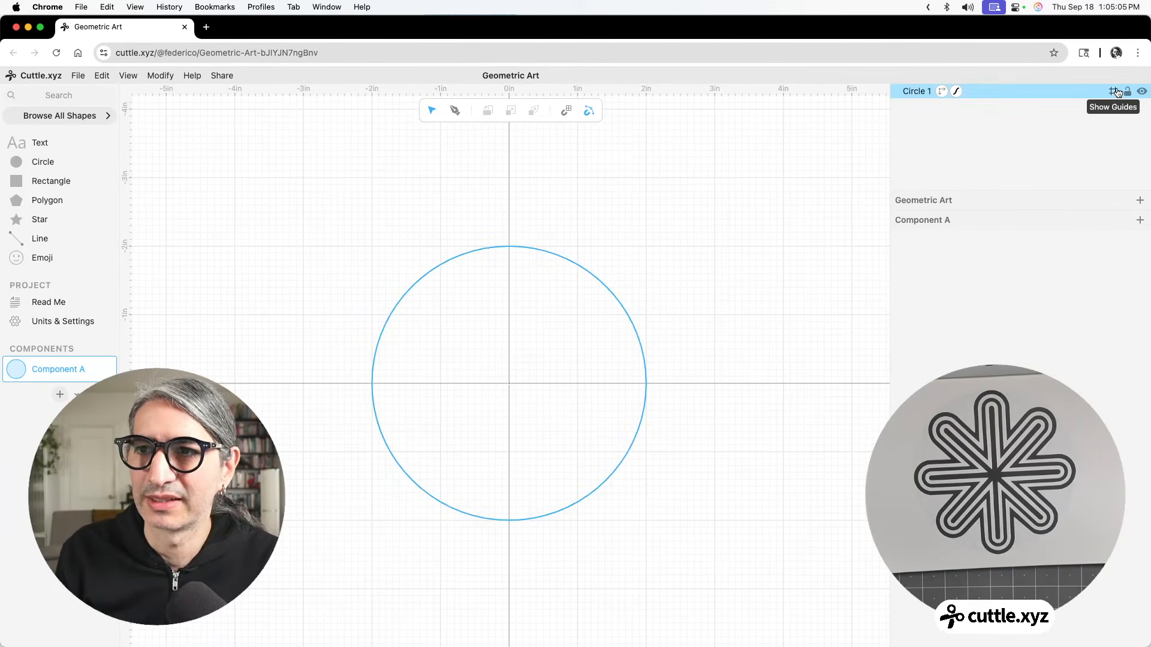
click(1113, 91)
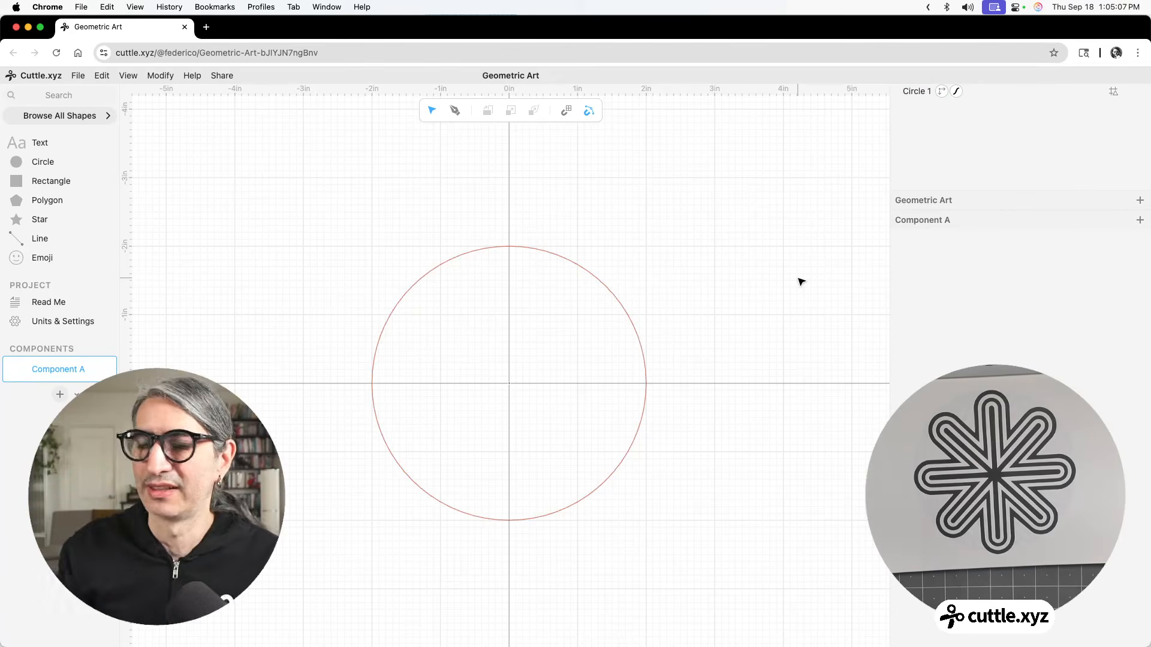
Step: Draw a vertical path about 1.5 in long with the Pen tool, from (0, -1.50) down to the canvas origin
scroll(601, 268, up, 1)
drag(645, 261, 654, 235)
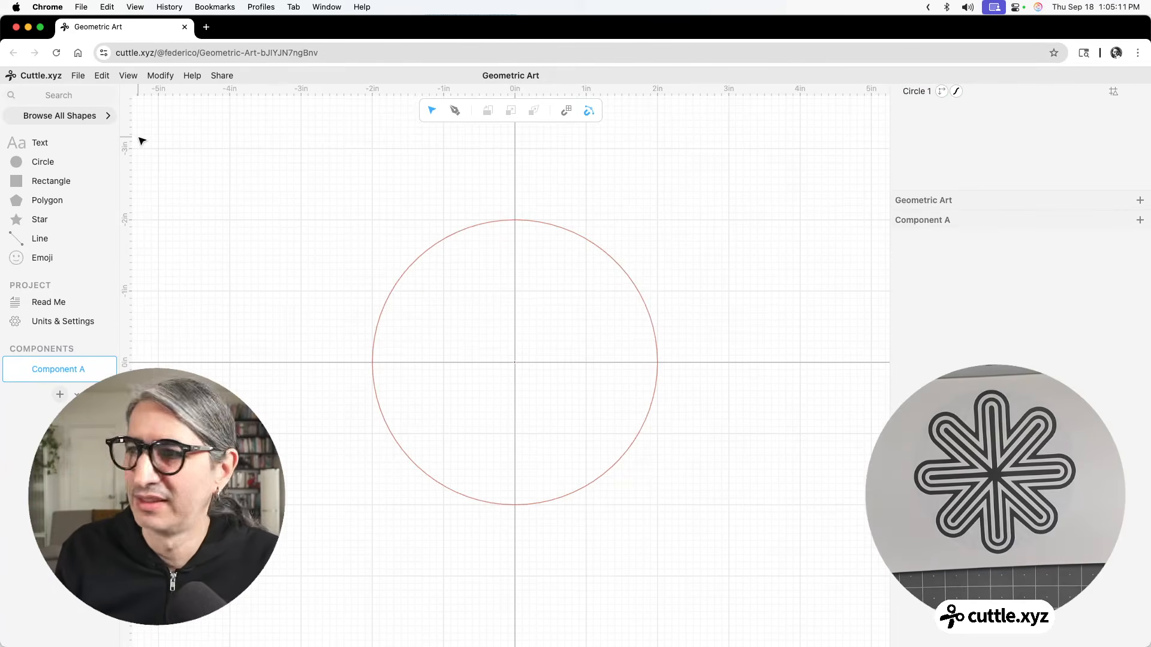
click(455, 112)
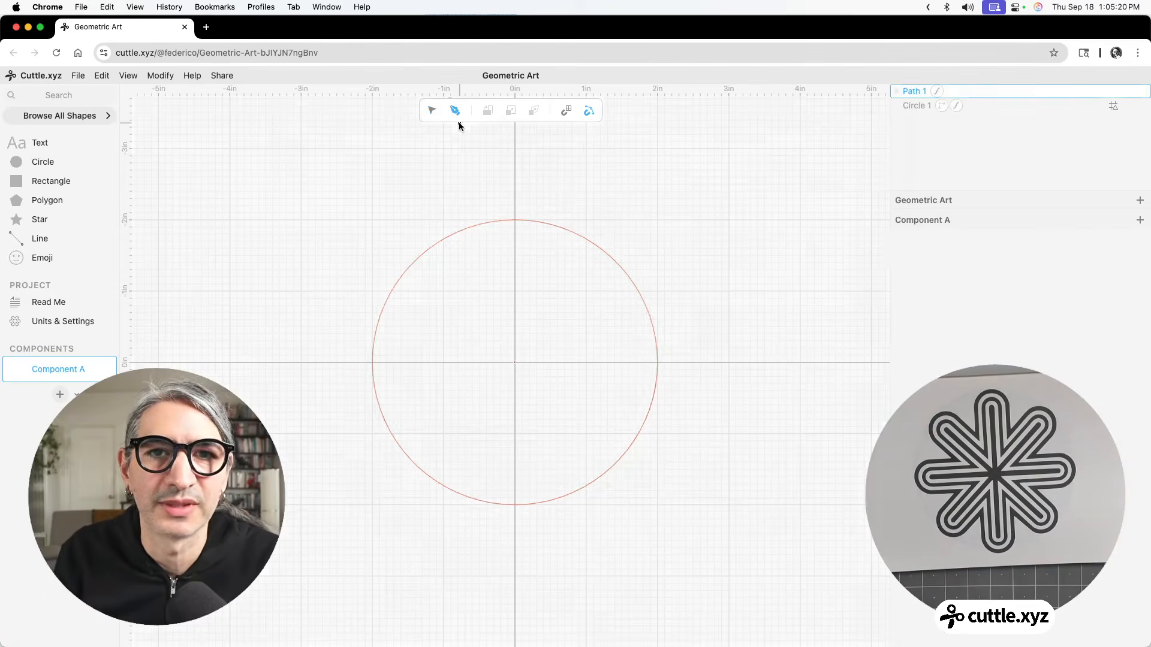
click(514, 256)
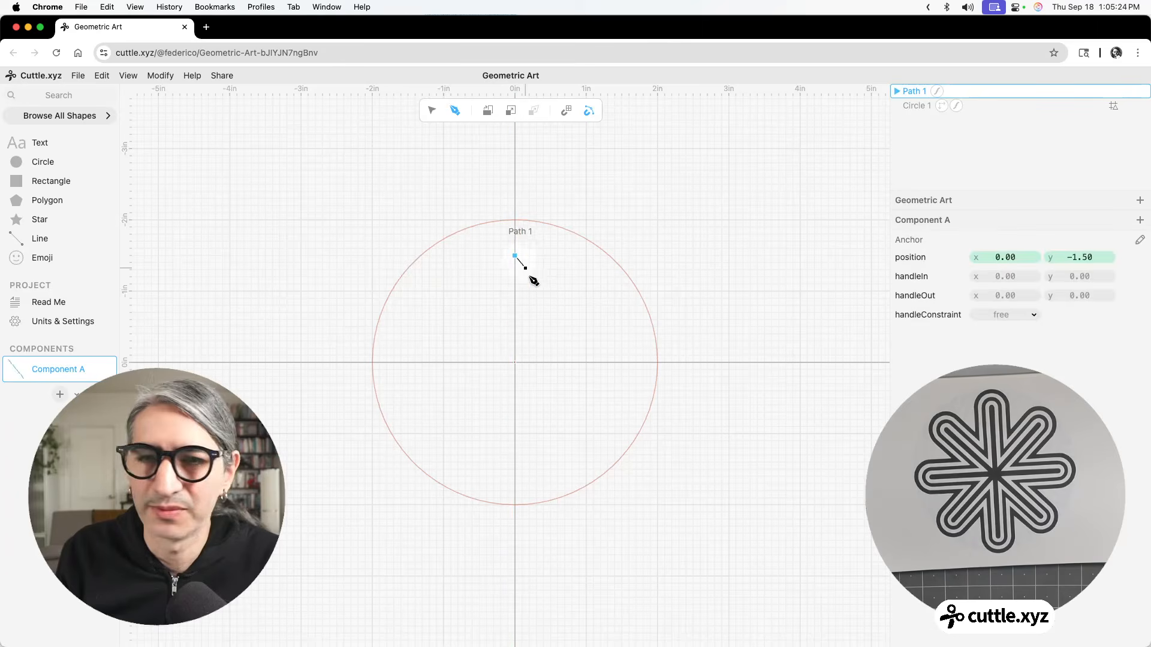
click(515, 363)
key(Escape)
click(574, 341)
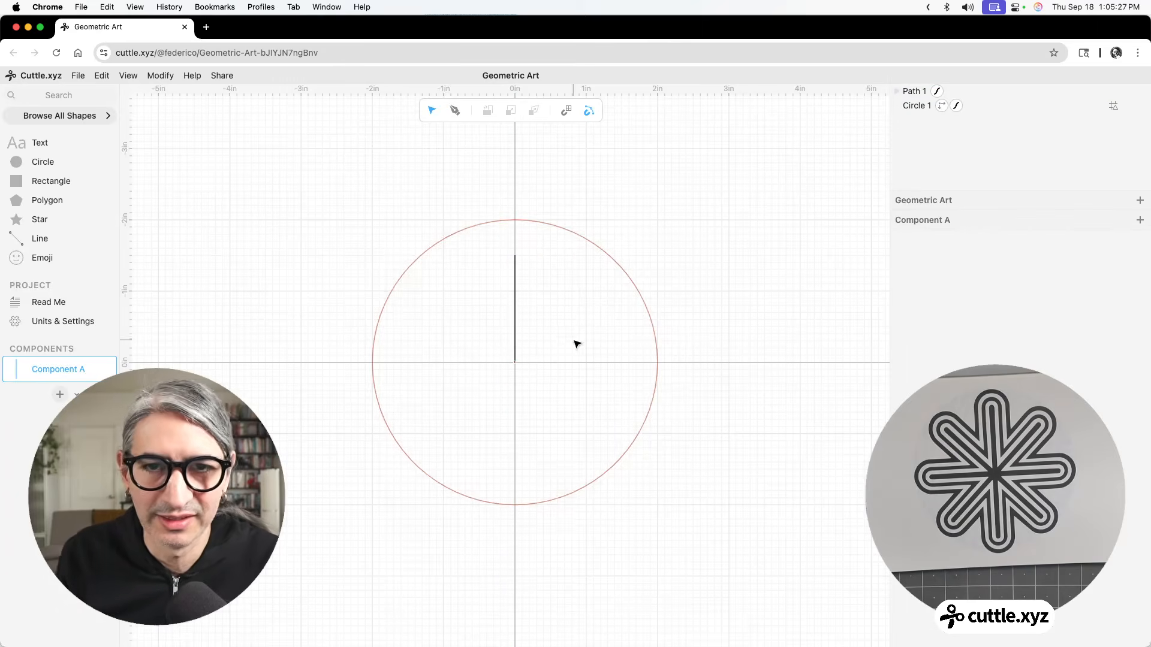
Step: Turn off the hairline stroke on the vertical path so it has a real width
drag(549, 280, 497, 314)
click(487, 306)
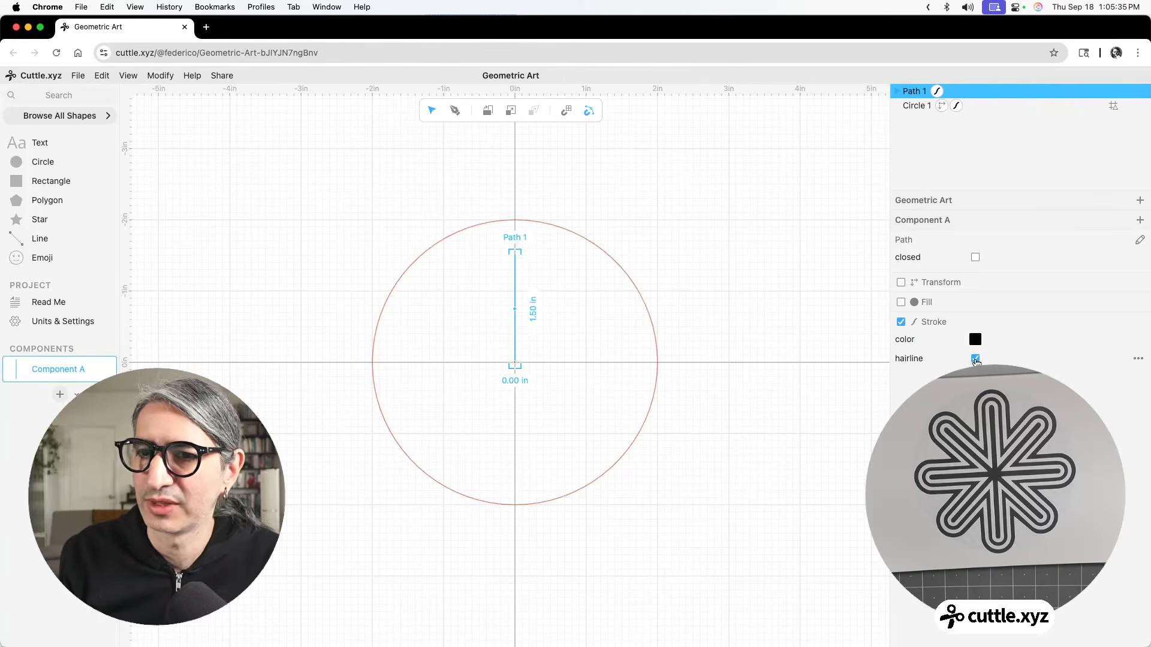
click(975, 359)
click(821, 364)
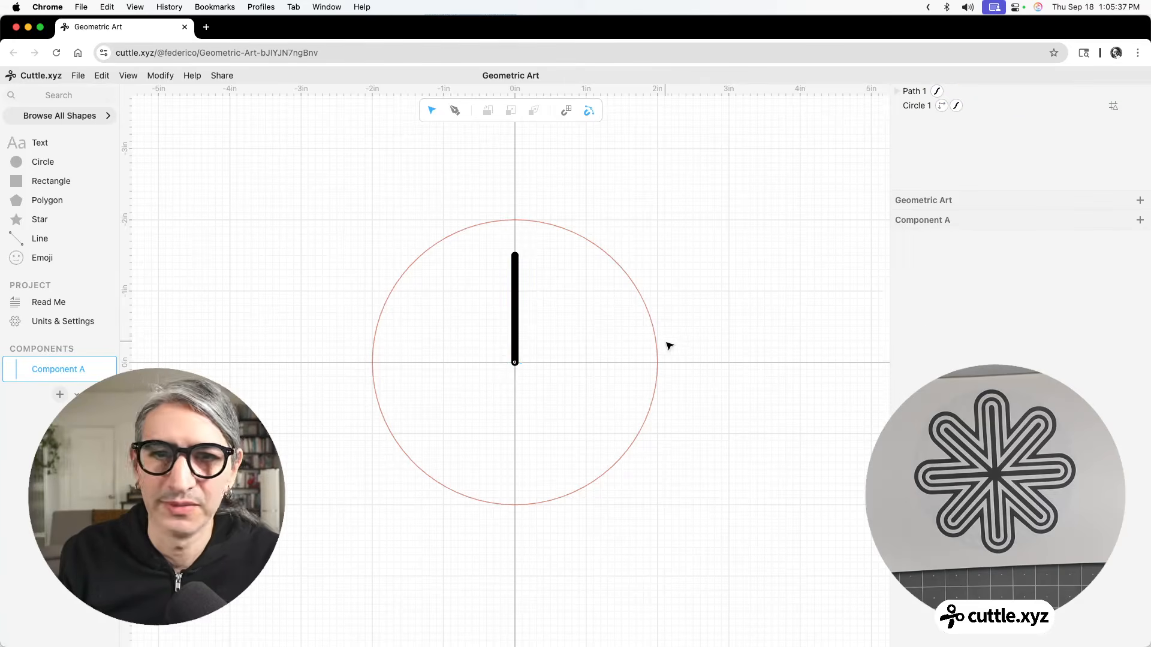
Step: Apply a Rotational Repeat to the vertical path with 8 repetitions around the origin
scroll(670, 345, up, 3)
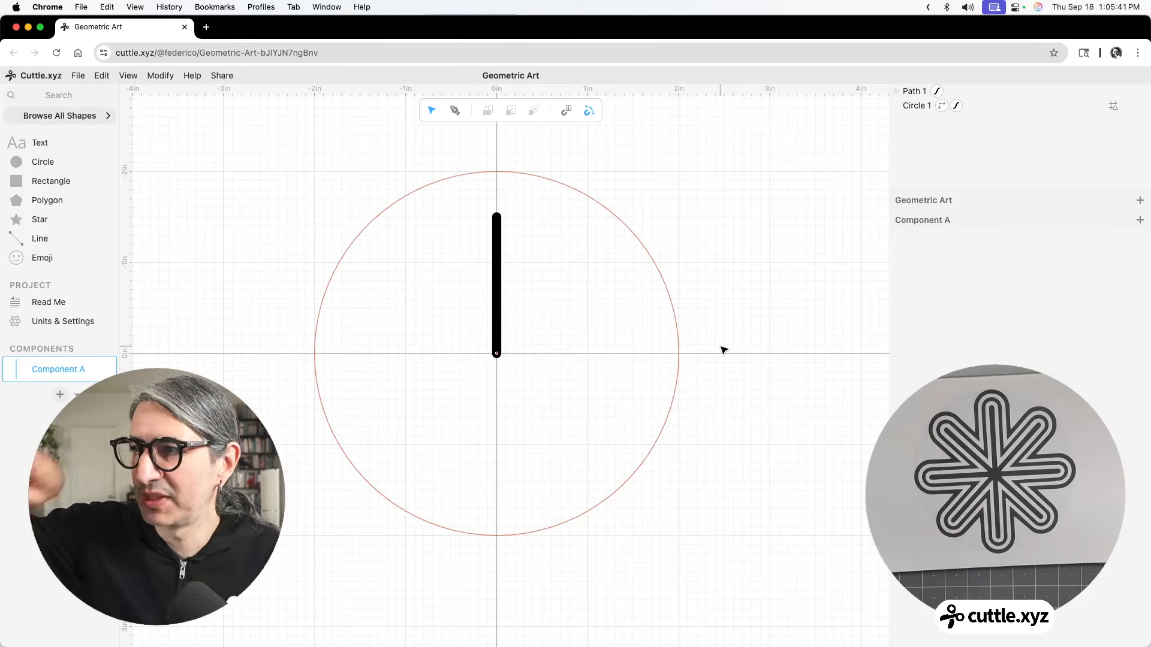
click(497, 297)
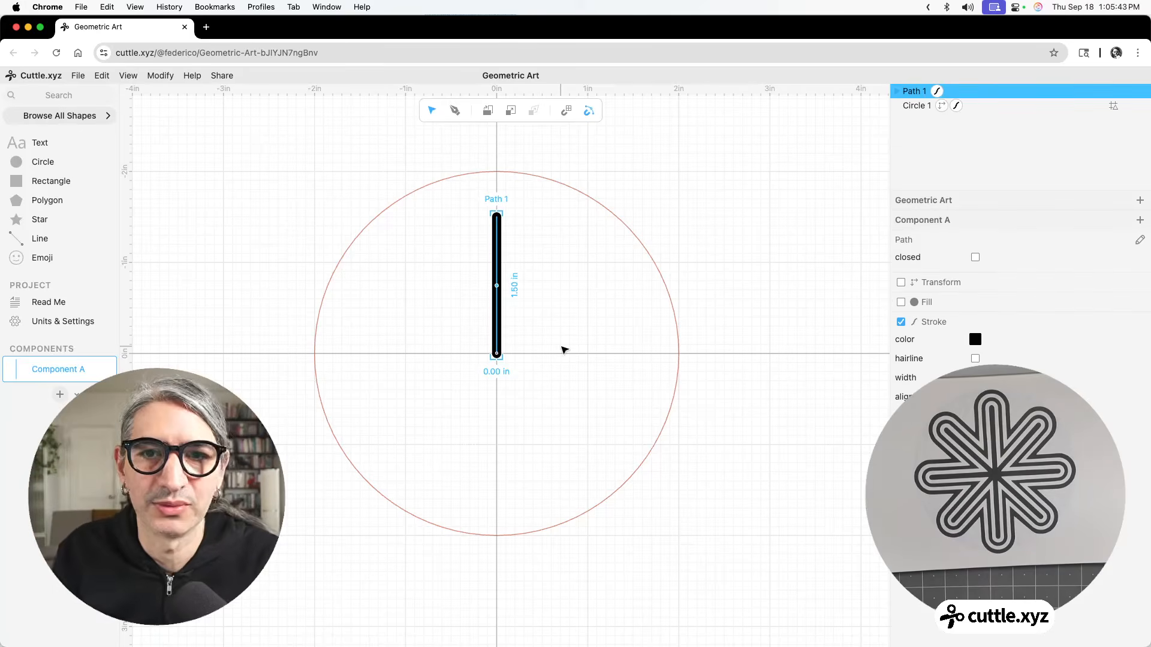
click(160, 76)
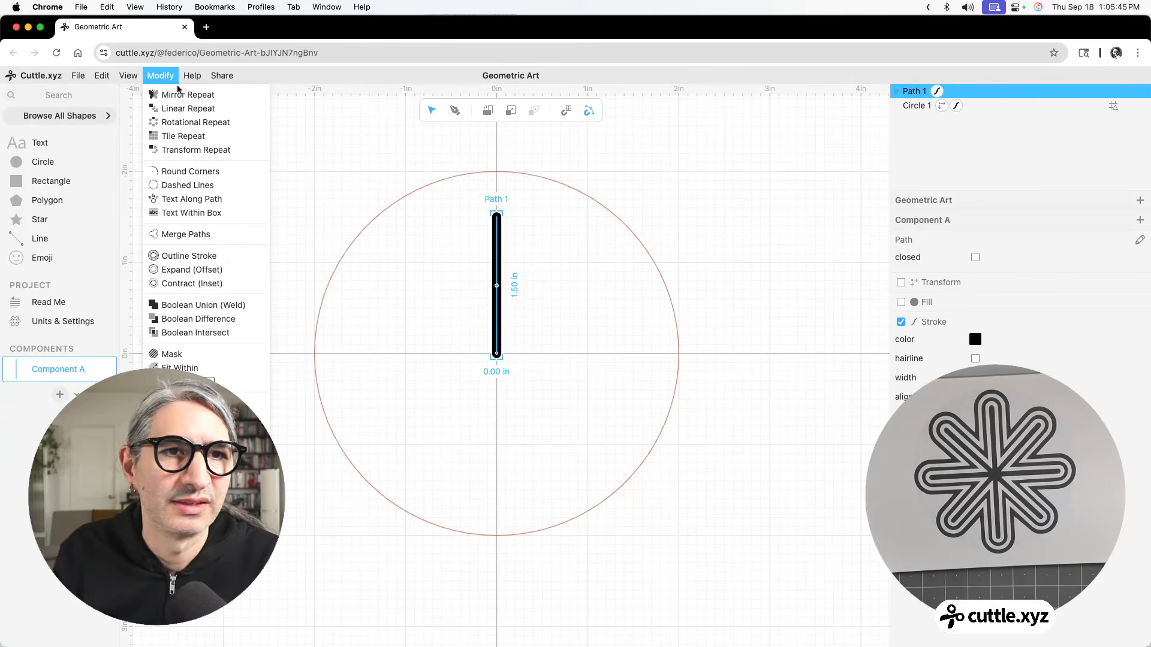
click(192, 122)
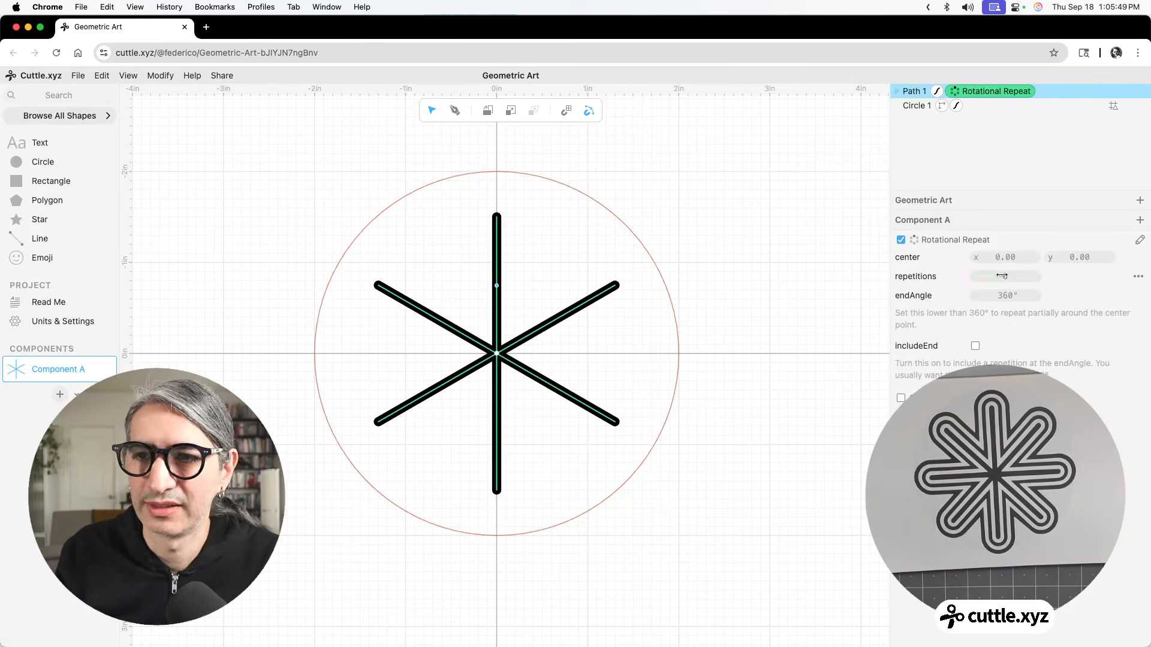
drag(1002, 276, 1003, 276)
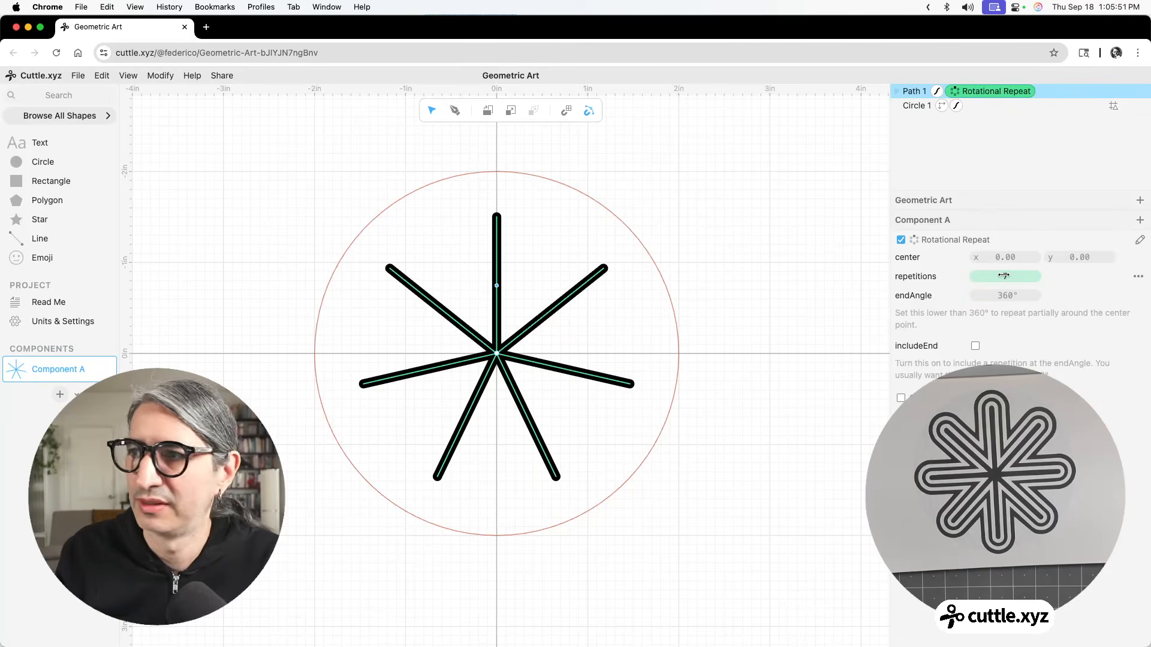
drag(1004, 276, 1005, 276)
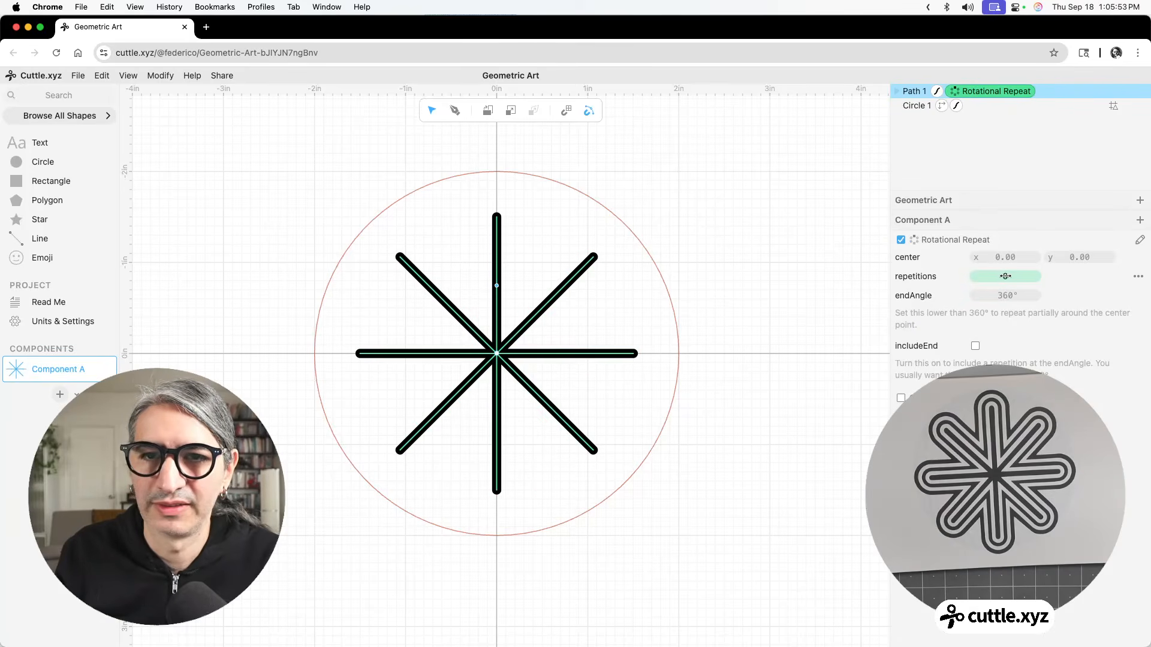
click(717, 308)
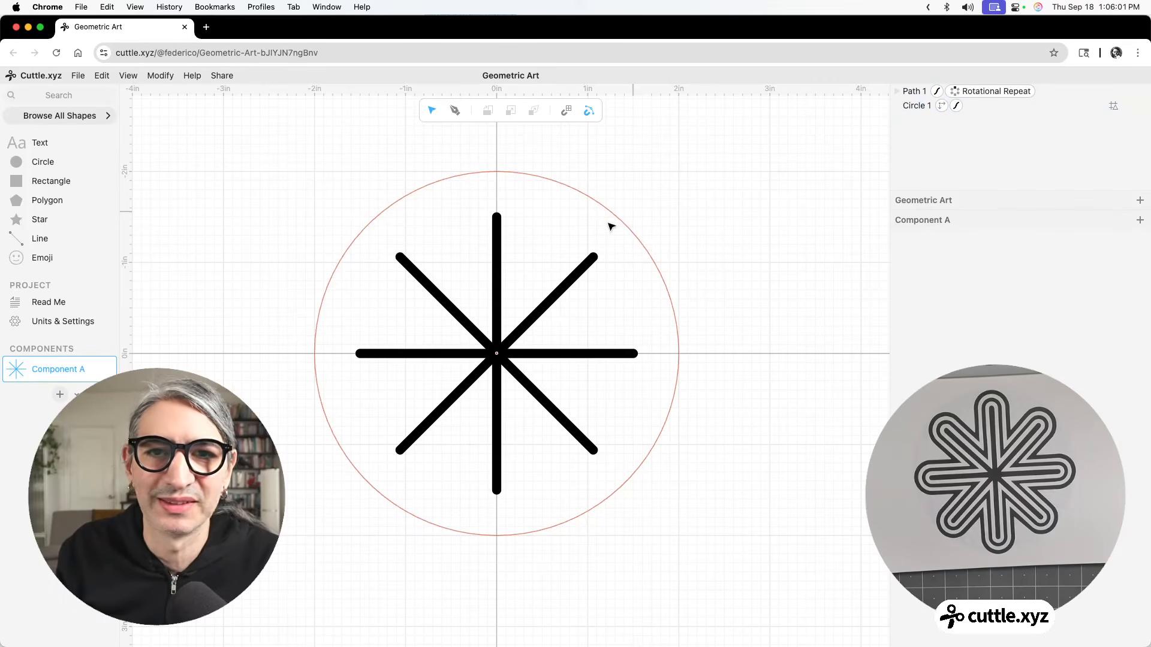
Step: Select the repeated lines inside the guide circle and apply a Flatten modifier
drag(366, 211, 567, 392)
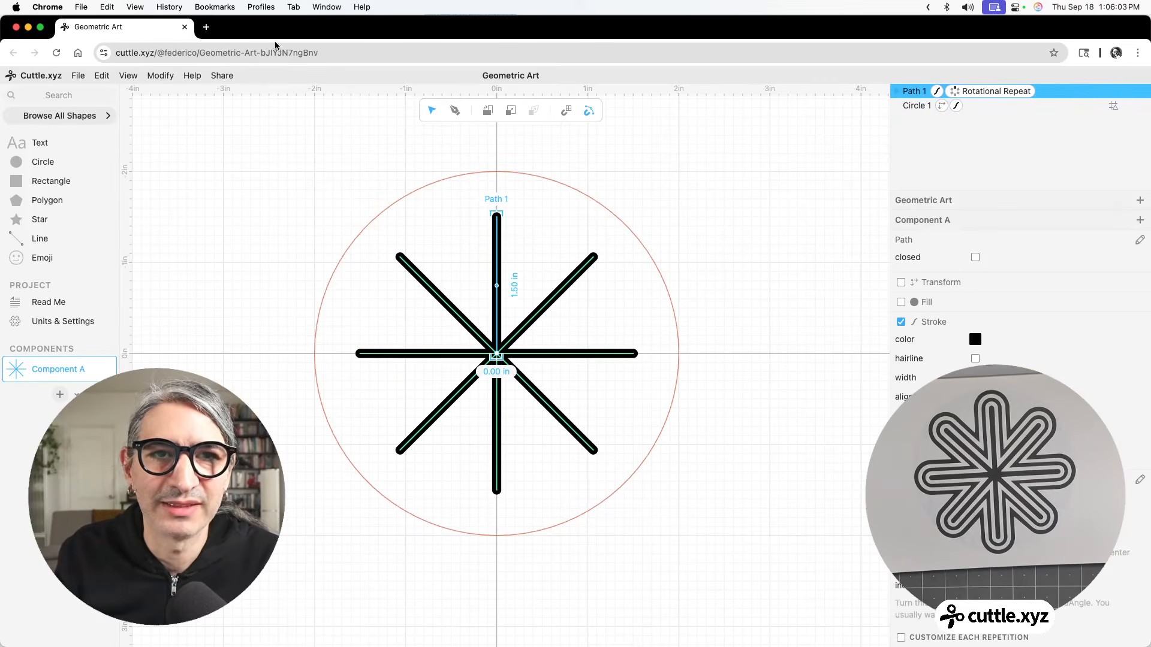
click(161, 77)
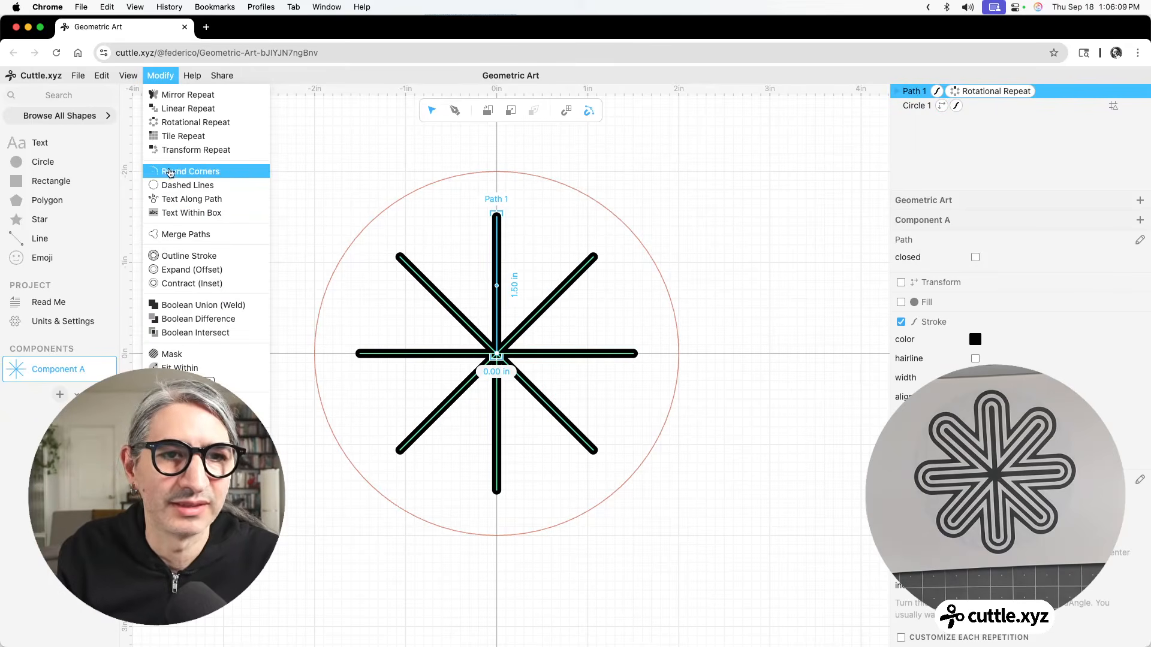
click(252, 403)
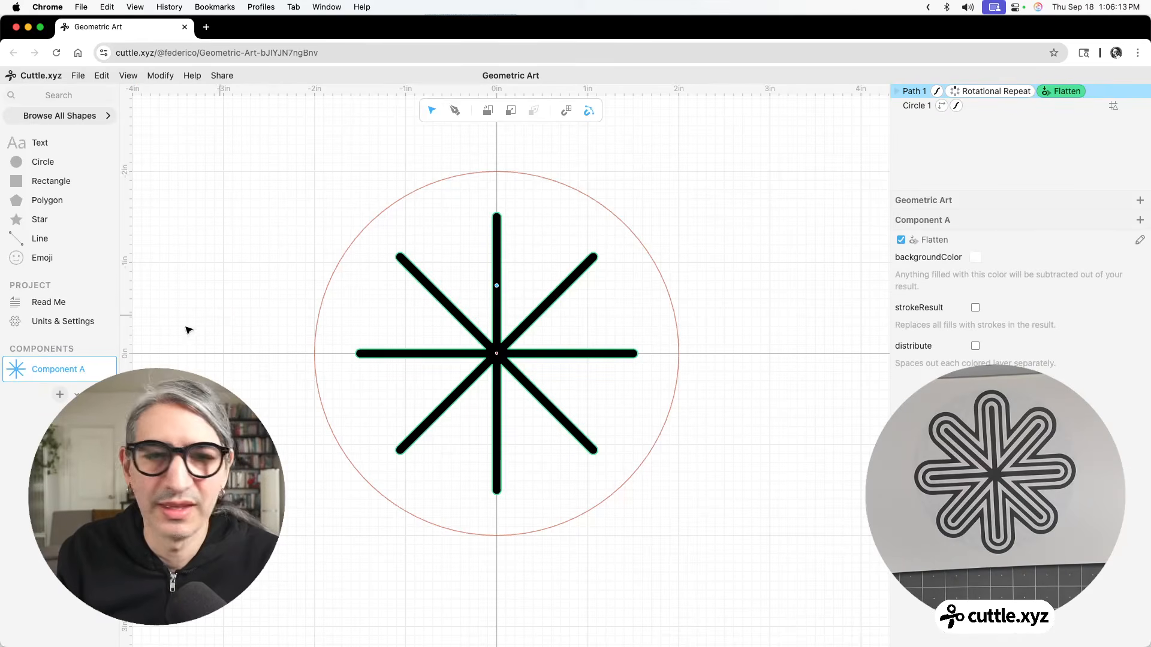
Step: Create a second component and place Component A at its canvas origin
click(62, 394)
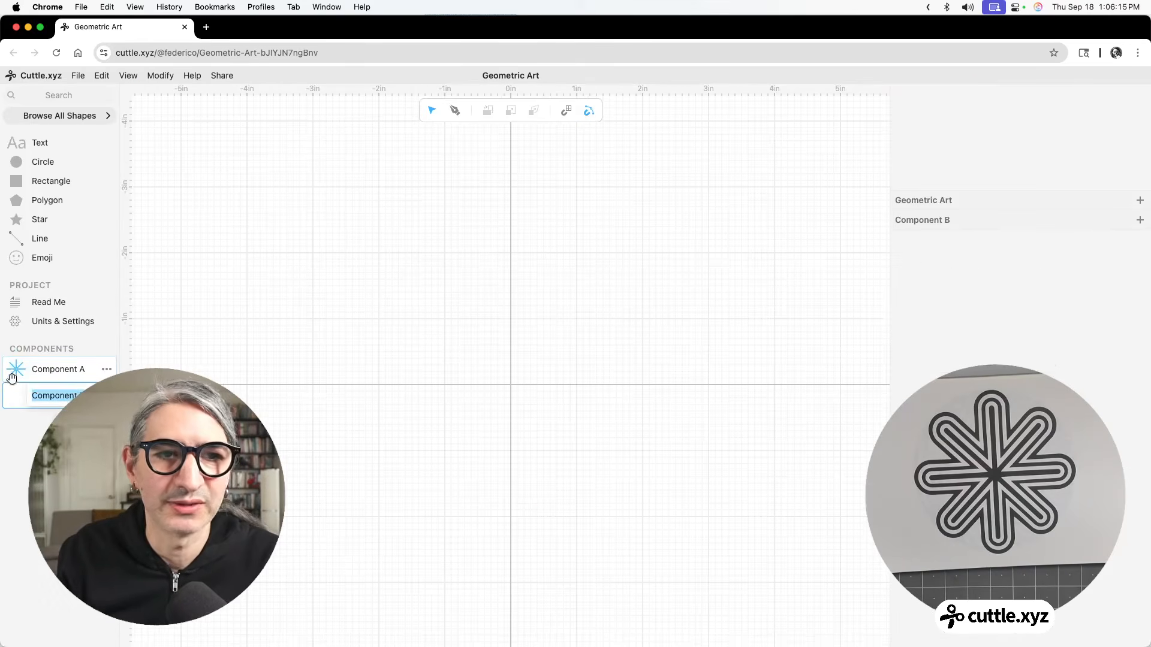
drag(12, 370, 513, 387)
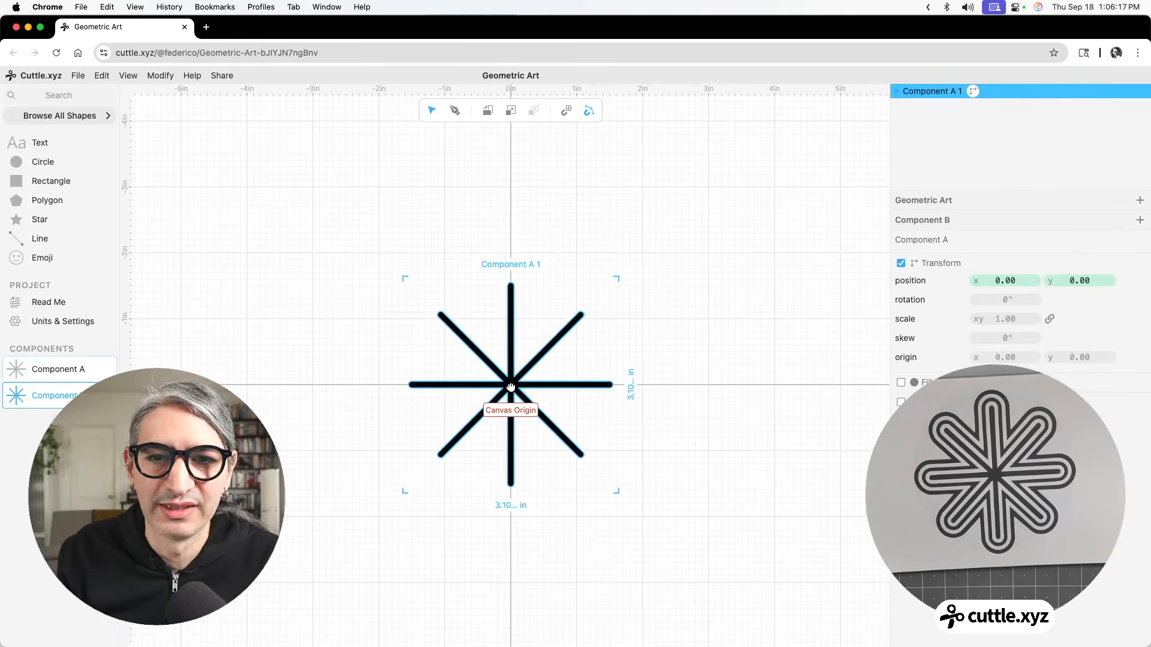
Step: Apply an Expand (Offset) modifier to the placed Component A with a distance of 0.10
scroll(588, 404, up, 3)
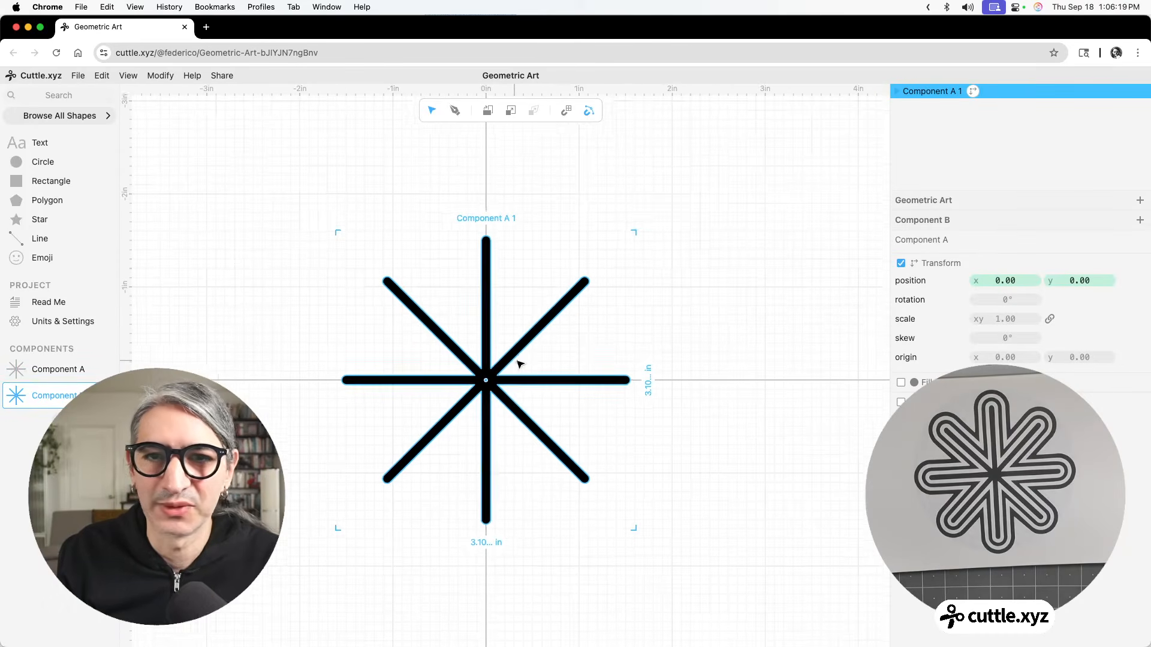
scroll(537, 356, up, 2)
scroll(550, 347, up, 1)
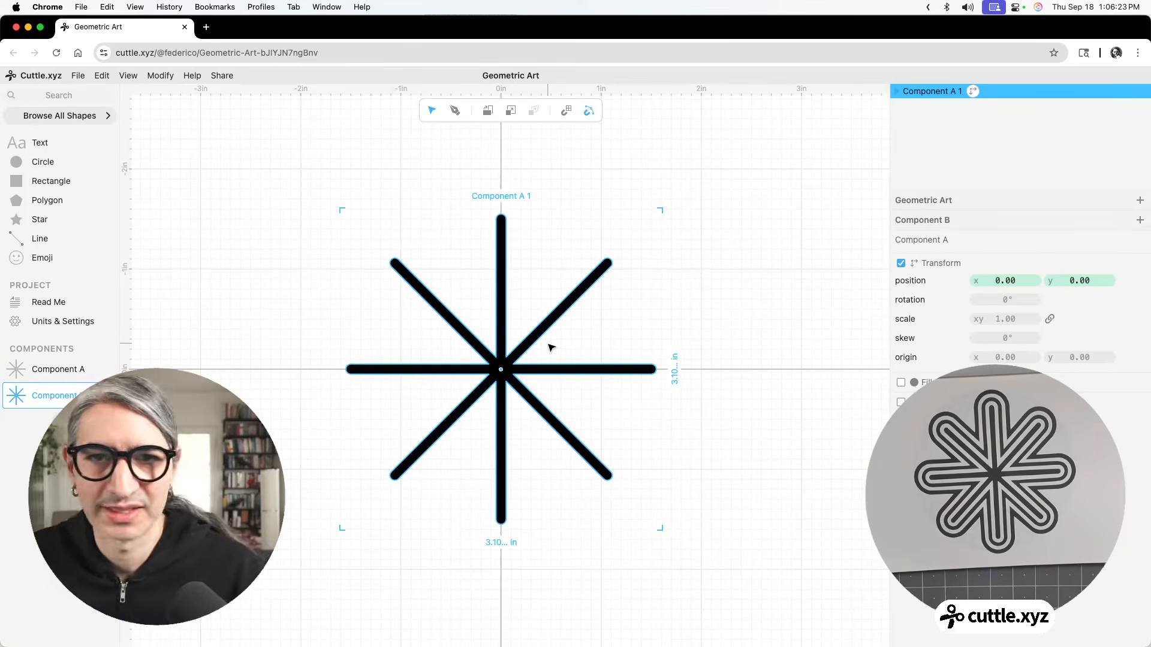
click(161, 75)
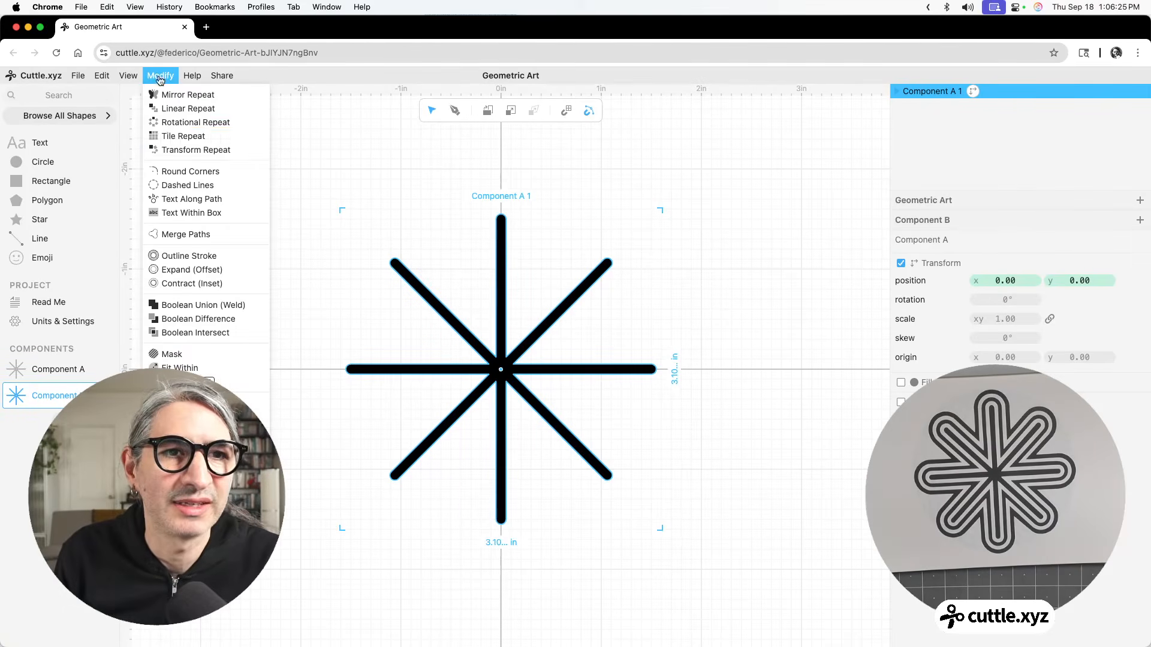
click(192, 270)
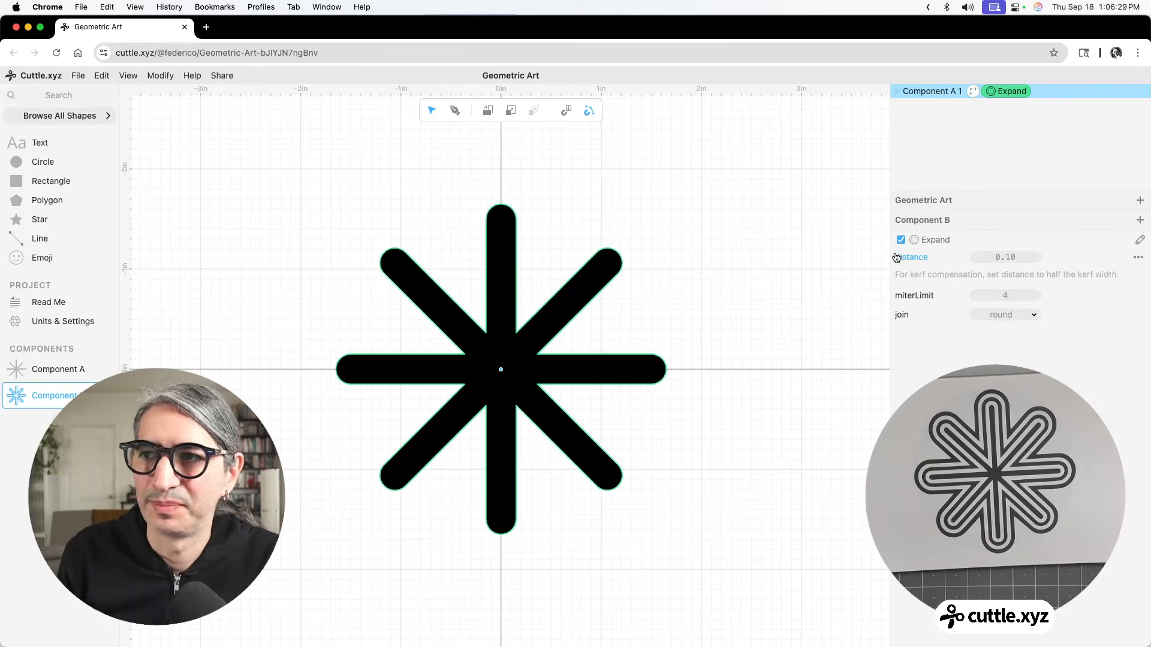
click(795, 258)
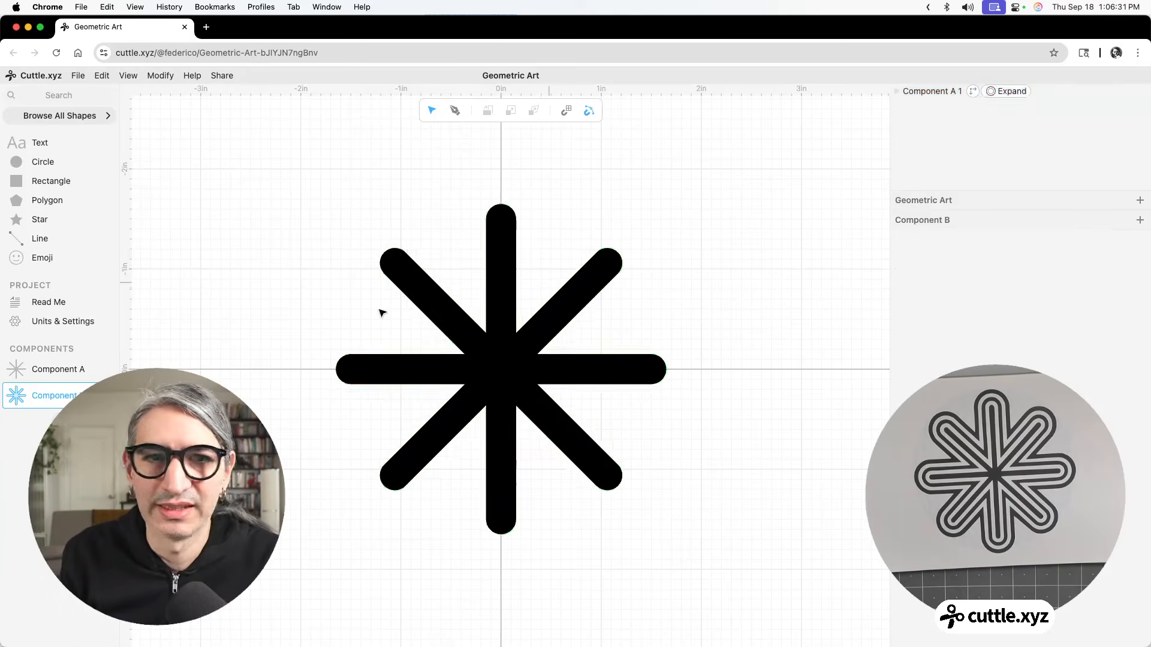
Step: Compare the original component with the expanded one, and apply an Outline Stroke of width 0.10 to the expanded shape
click(57, 371)
click(54, 395)
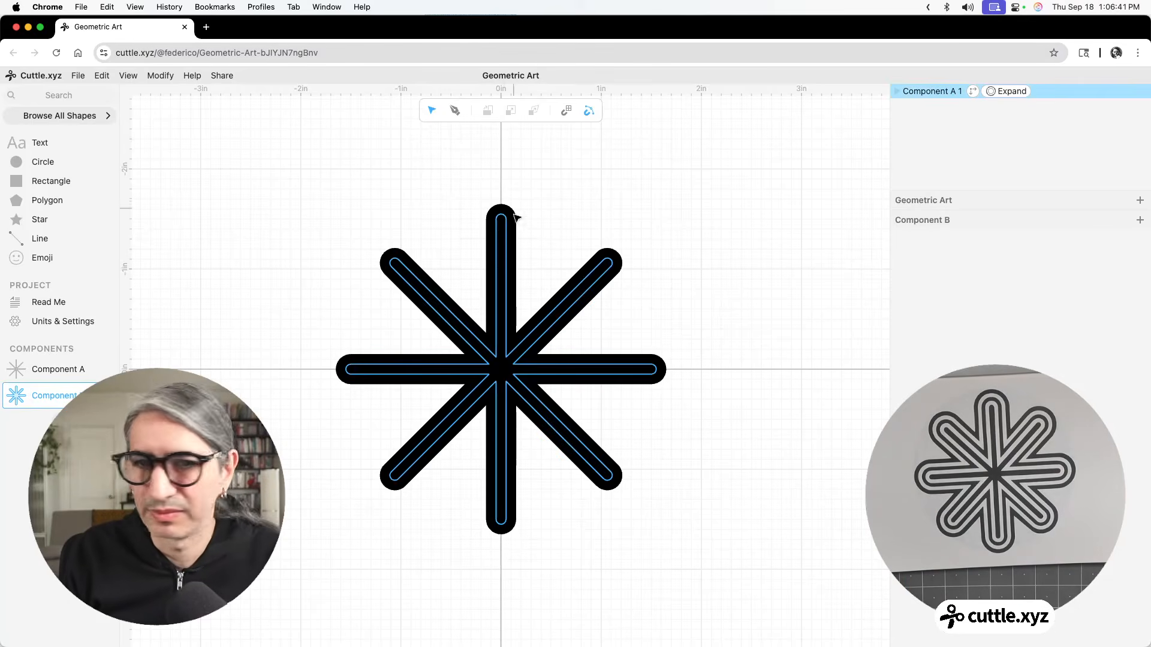
click(519, 240)
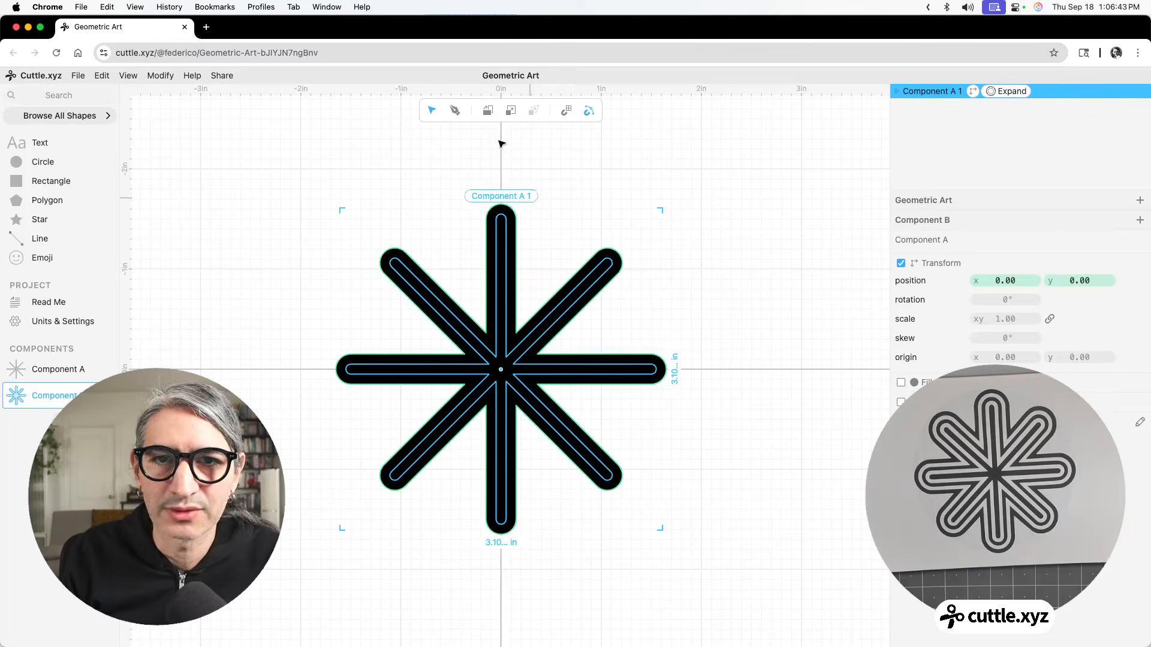
click(157, 76)
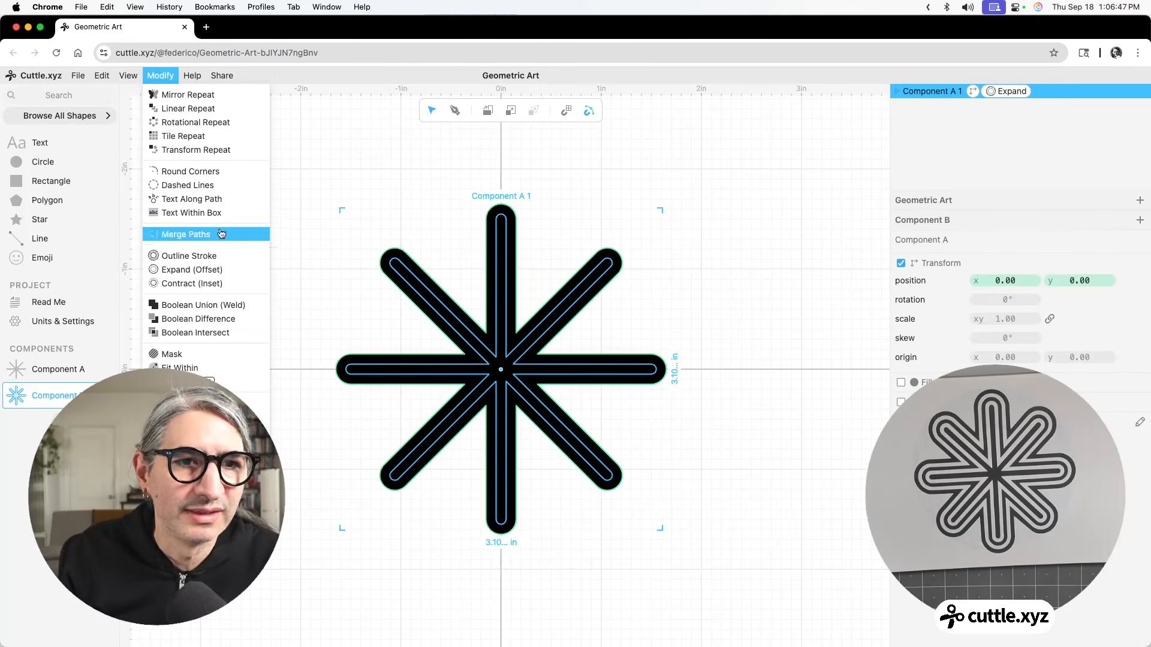
click(209, 258)
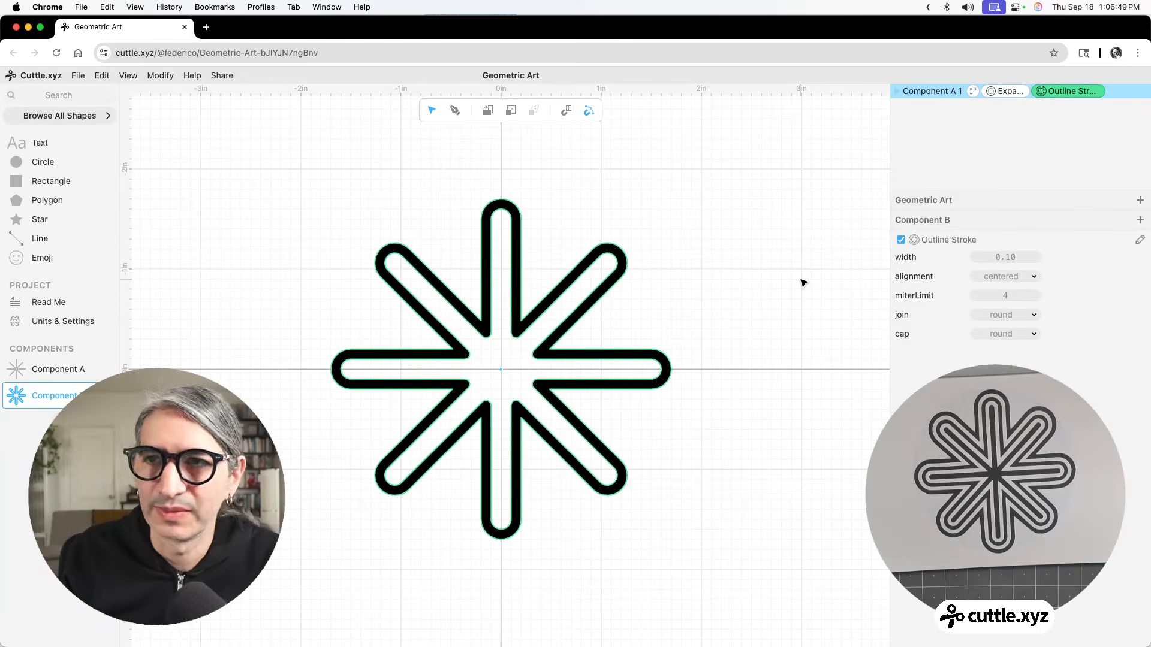
Step: Place another copy of Component A at the canvas origin inside the outlined shape
scroll(482, 379, up, 2)
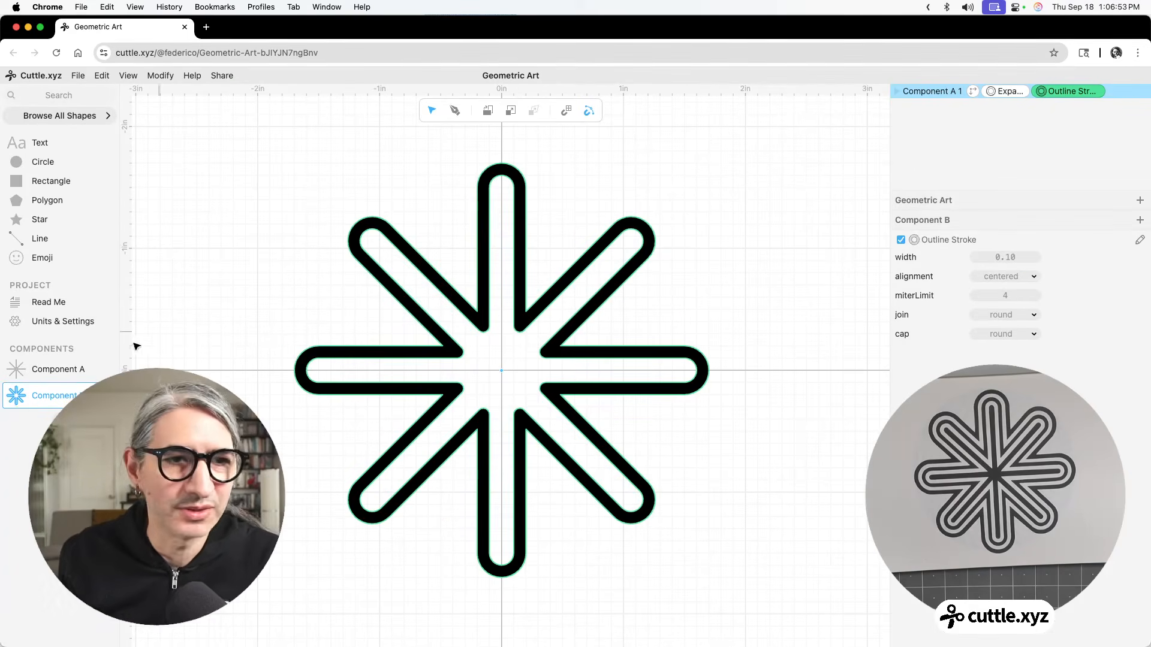
drag(8, 372, 504, 372)
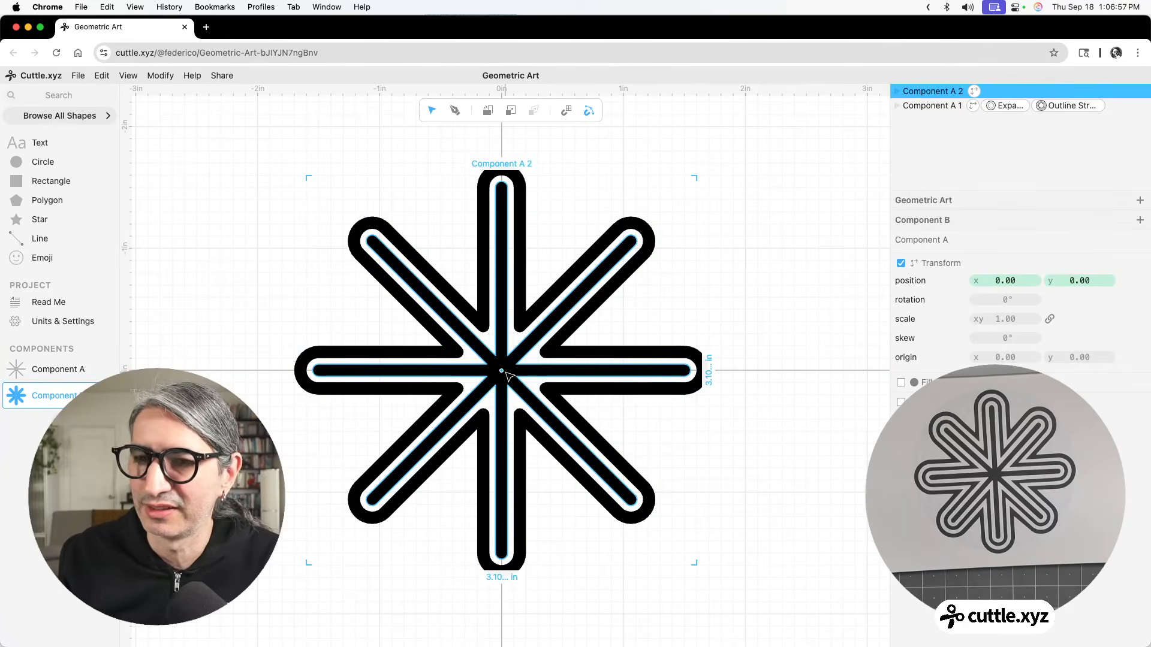
Step: Change the join to miter in both the Expand and the Outline Stroke modifiers of the outlined star
click(914, 280)
click(1007, 108)
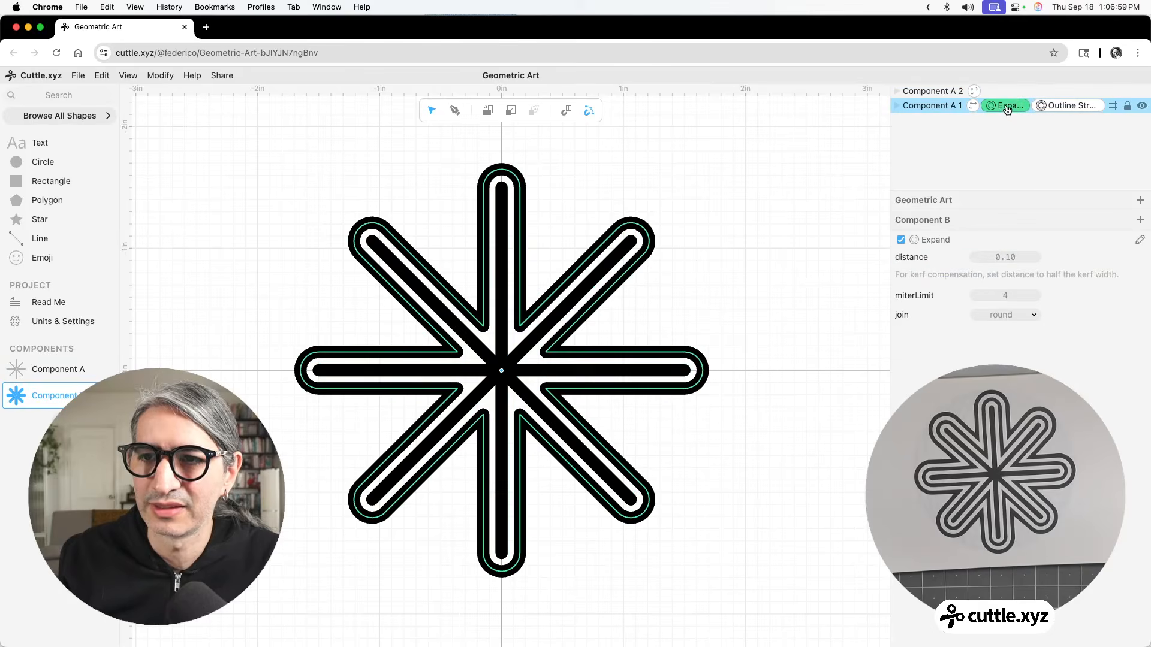
click(1010, 319)
click(1009, 299)
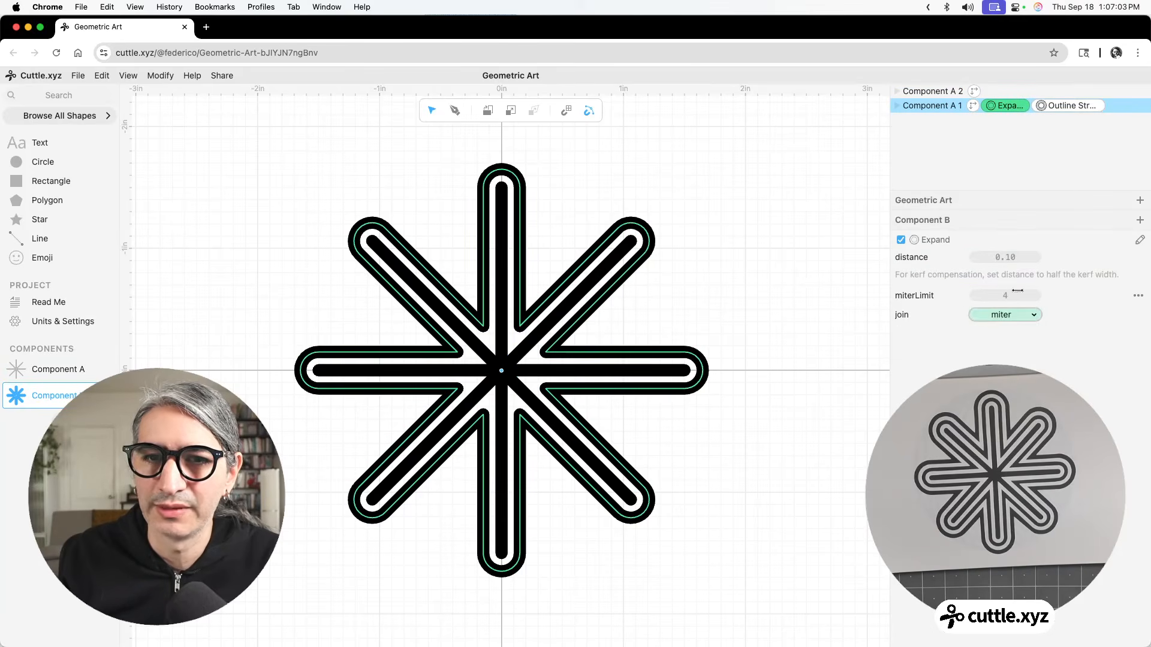
click(1072, 106)
click(1019, 318)
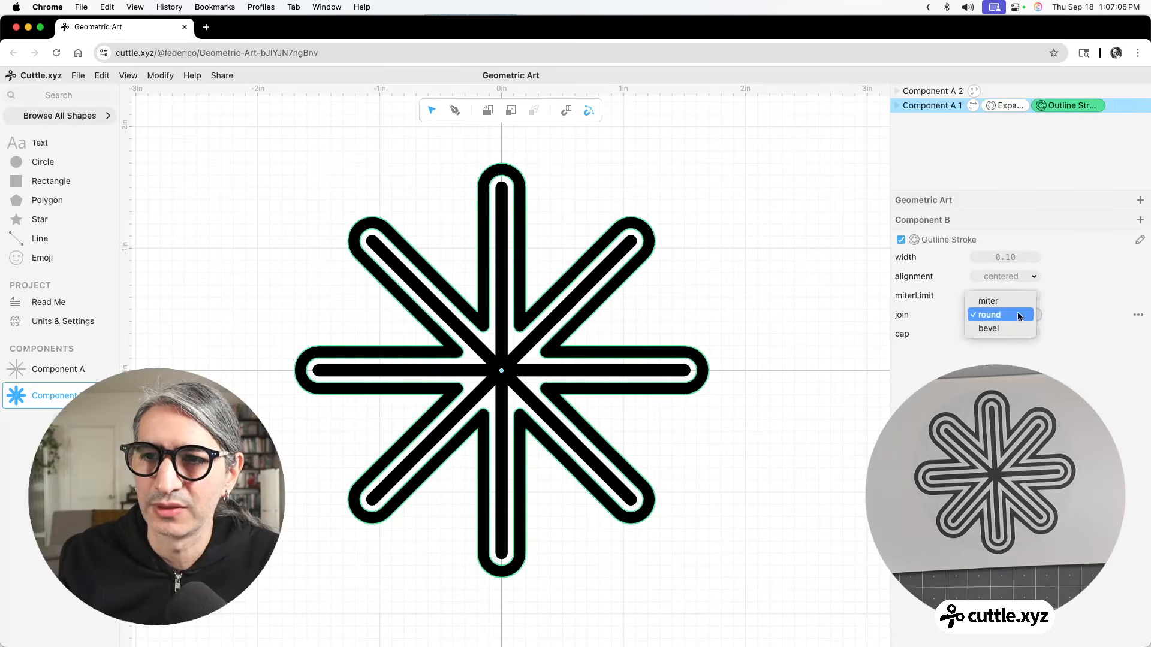
click(1016, 300)
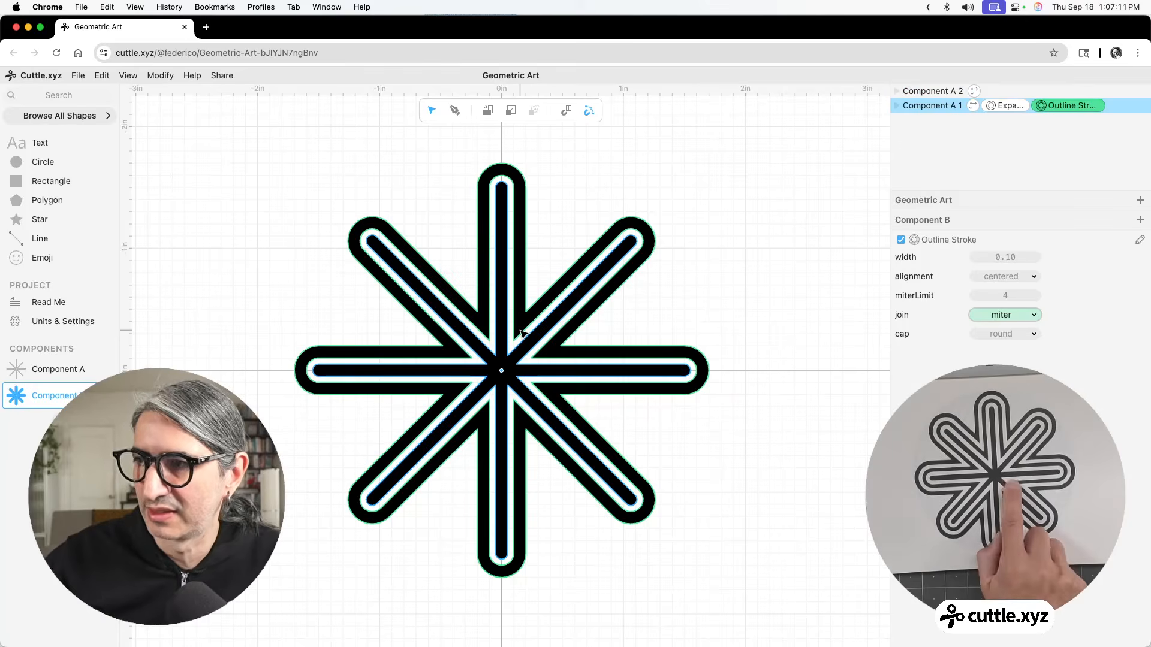
click(694, 224)
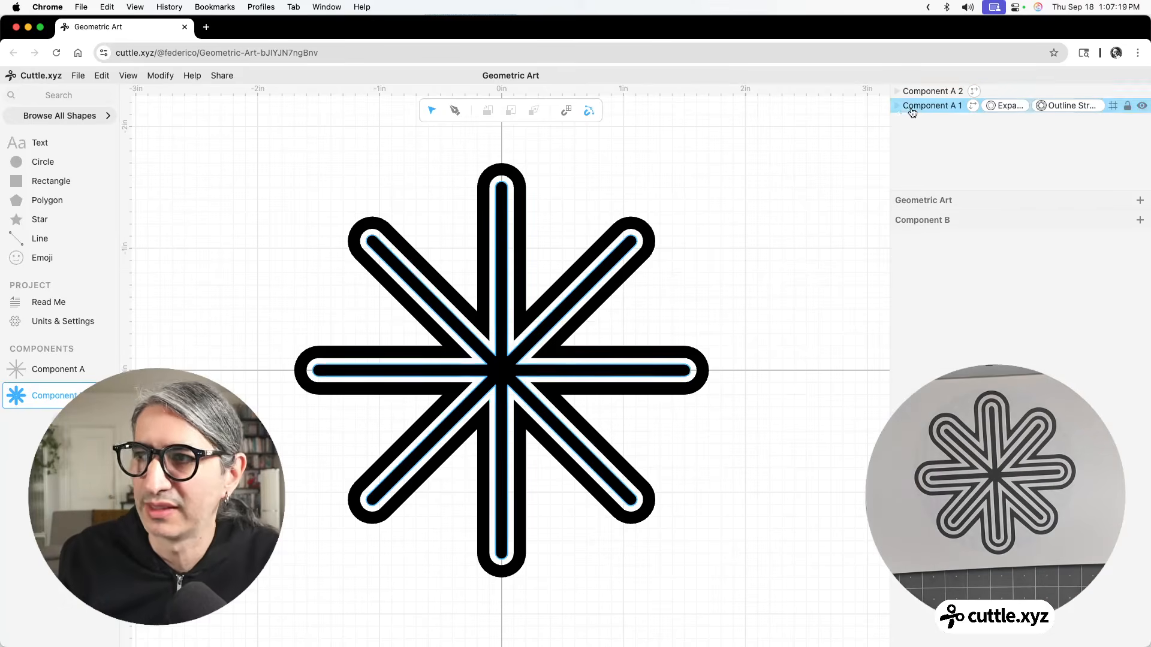
Step: Duplicate the expanded, outlined star and increase the copy's Expand distance to form a second, wider concentric outline
click(911, 112)
right_click(906, 112)
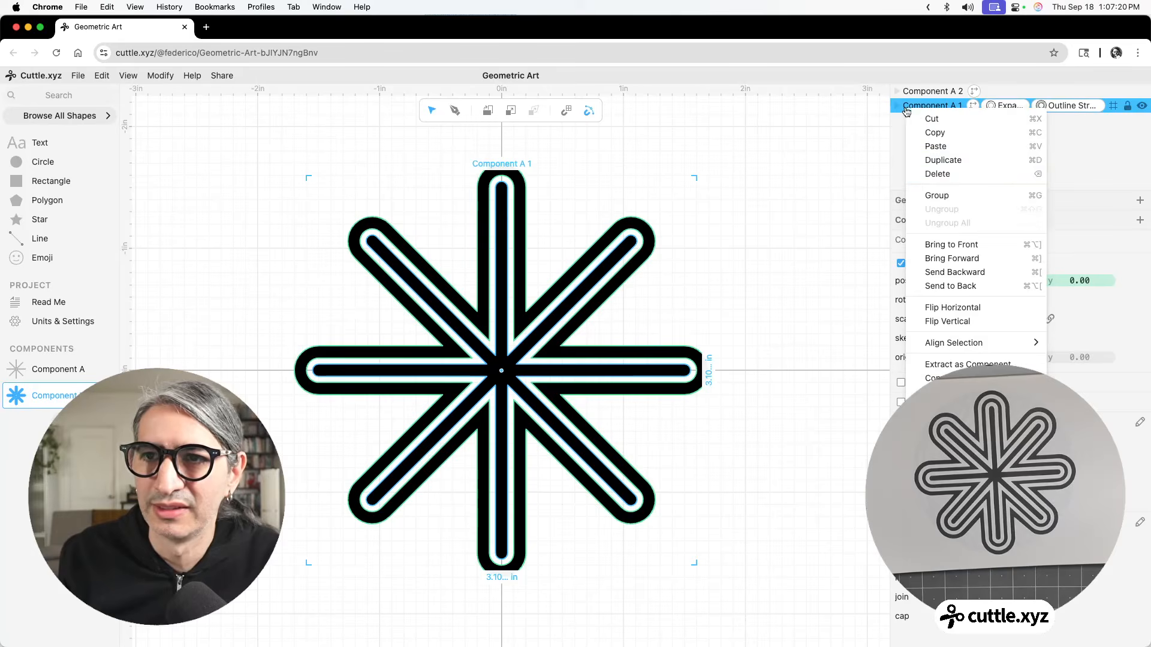
click(937, 161)
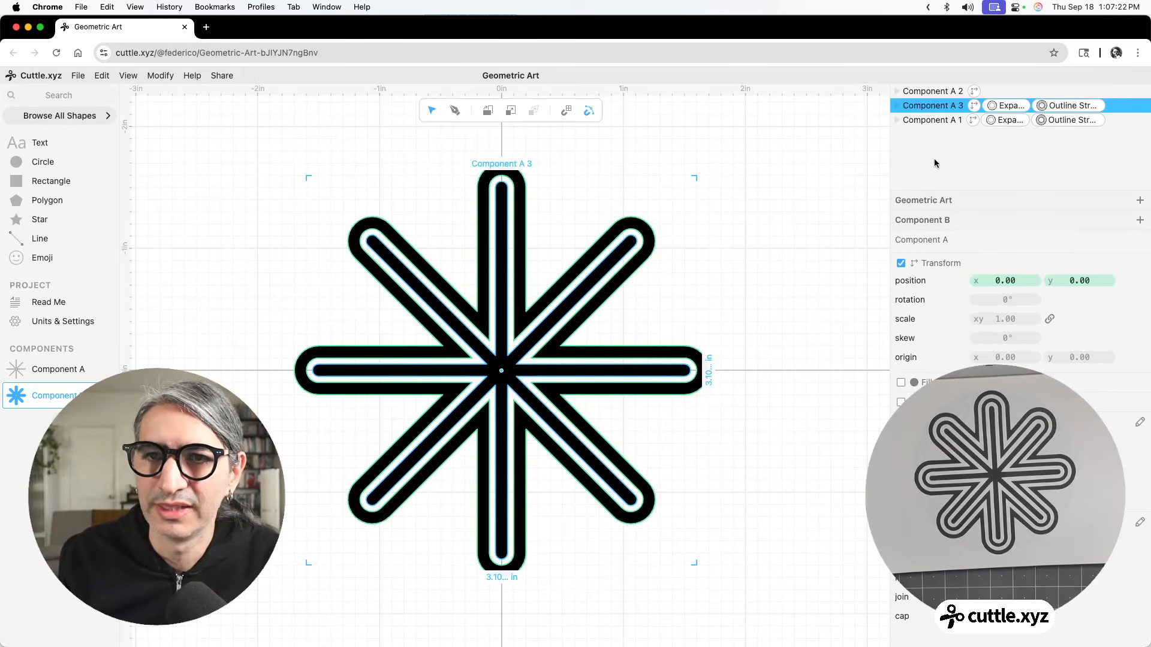
click(1008, 110)
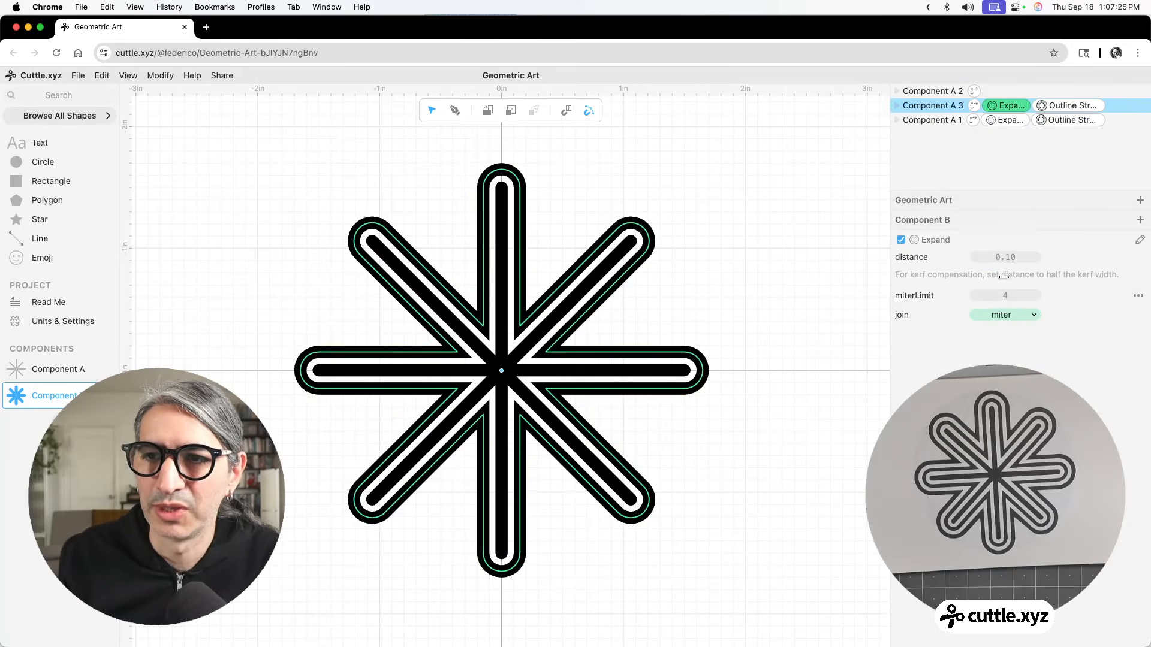
drag(1002, 256, 1034, 257)
click(821, 307)
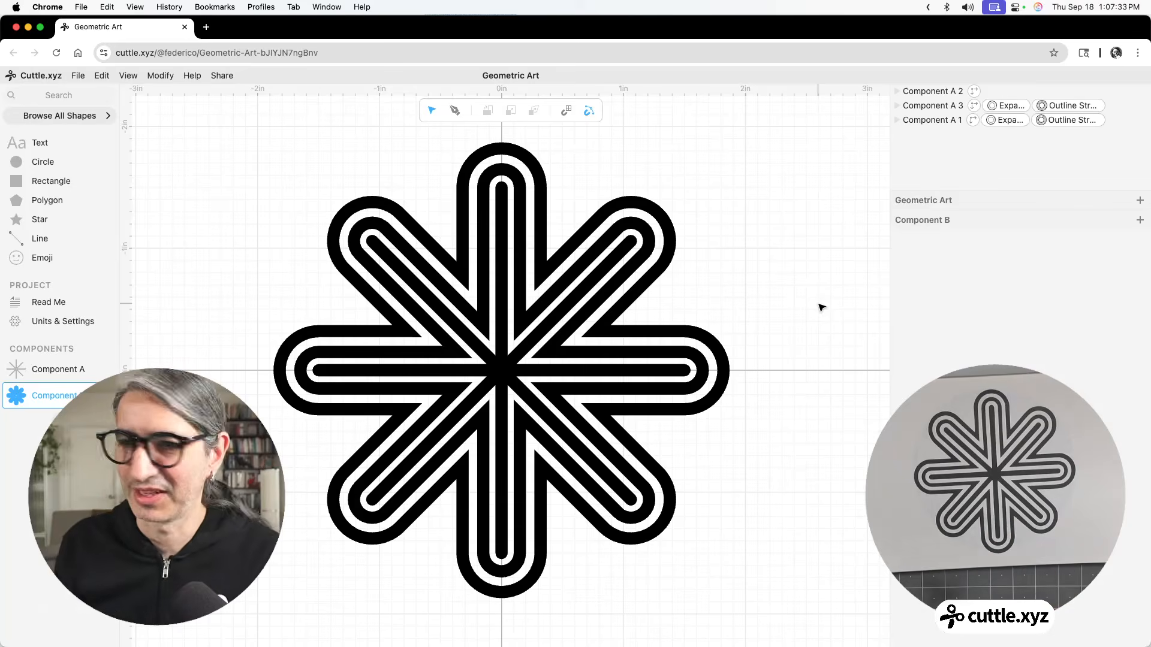
Step: Rename the finished star component as 5 and create a new empty component
double_click(71, 398)
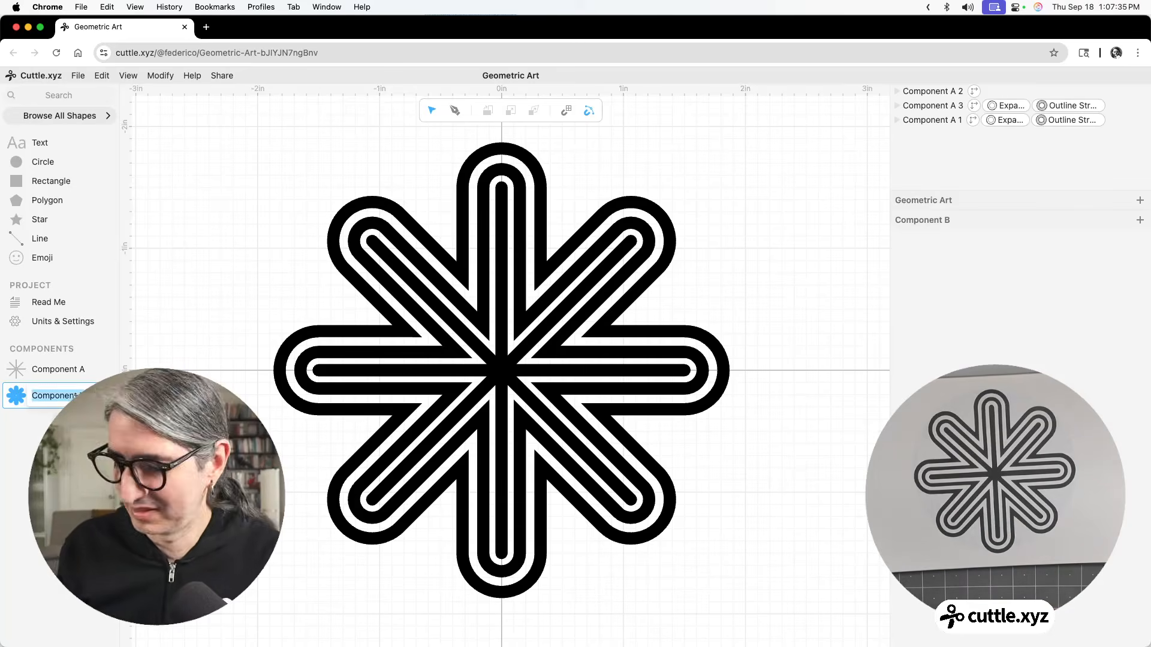
text(5)
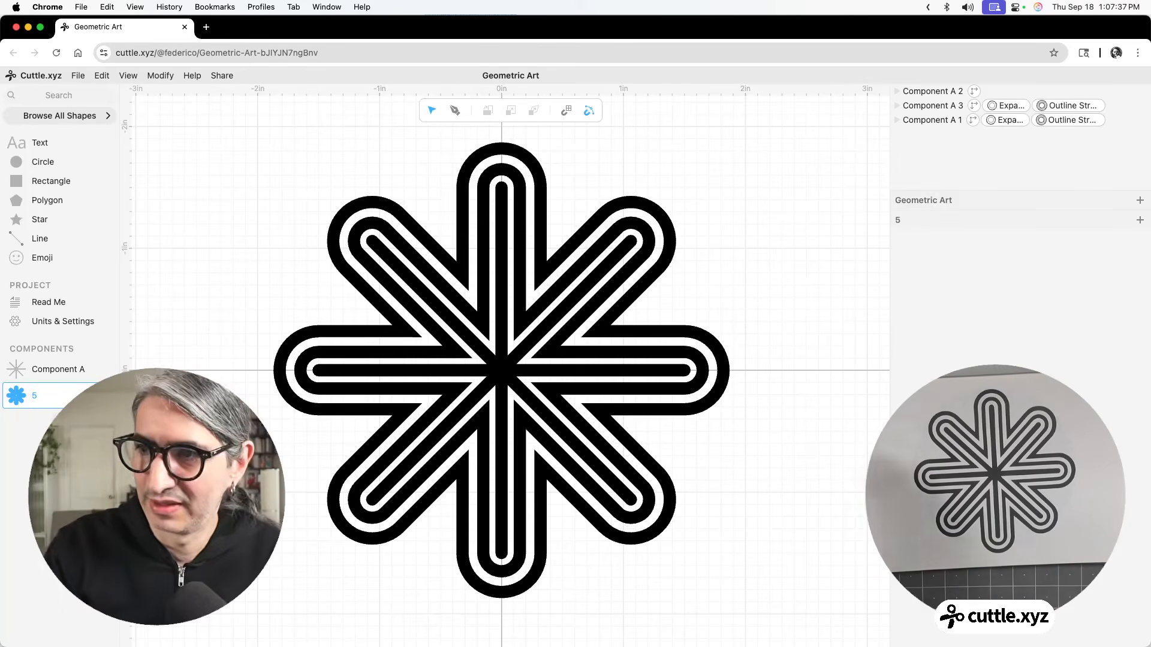
click(16, 422)
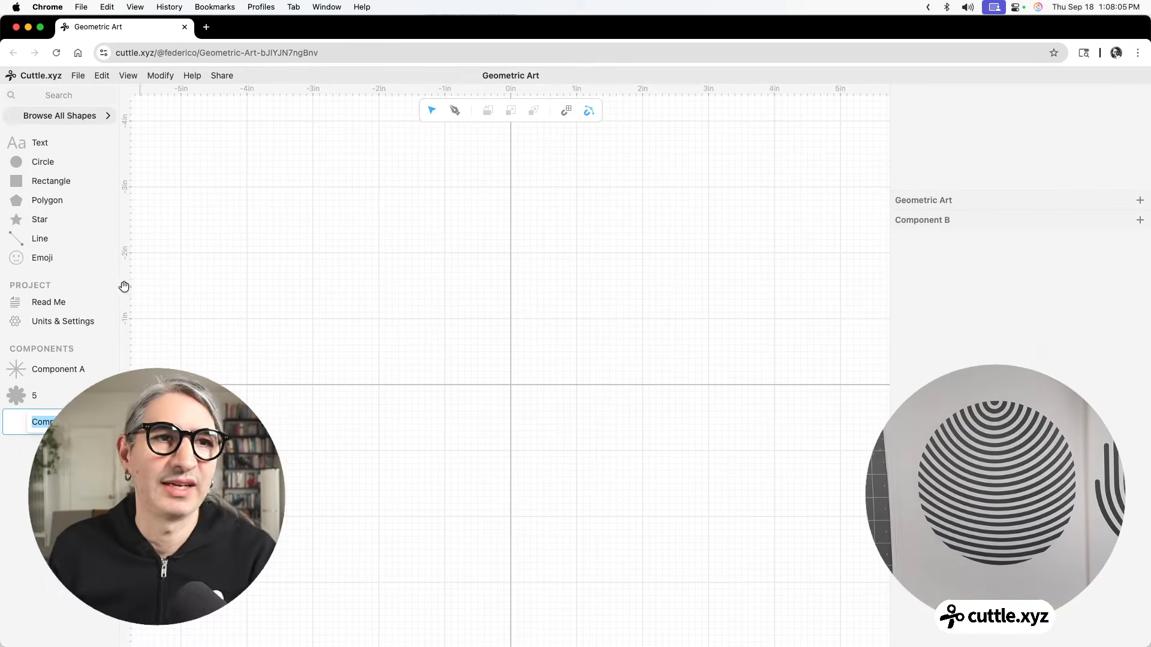
Step: Place a circle at the canvas origin and set its scale to 4 as the guide circle
drag(17, 163, 511, 385)
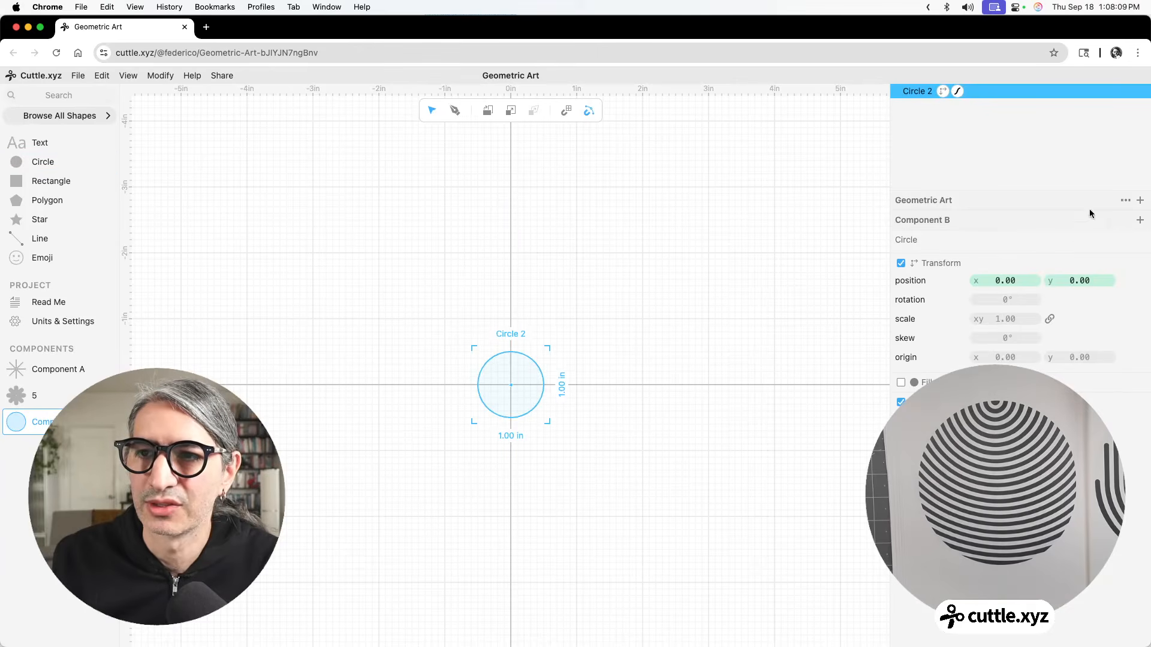
click(1006, 322)
text(4)
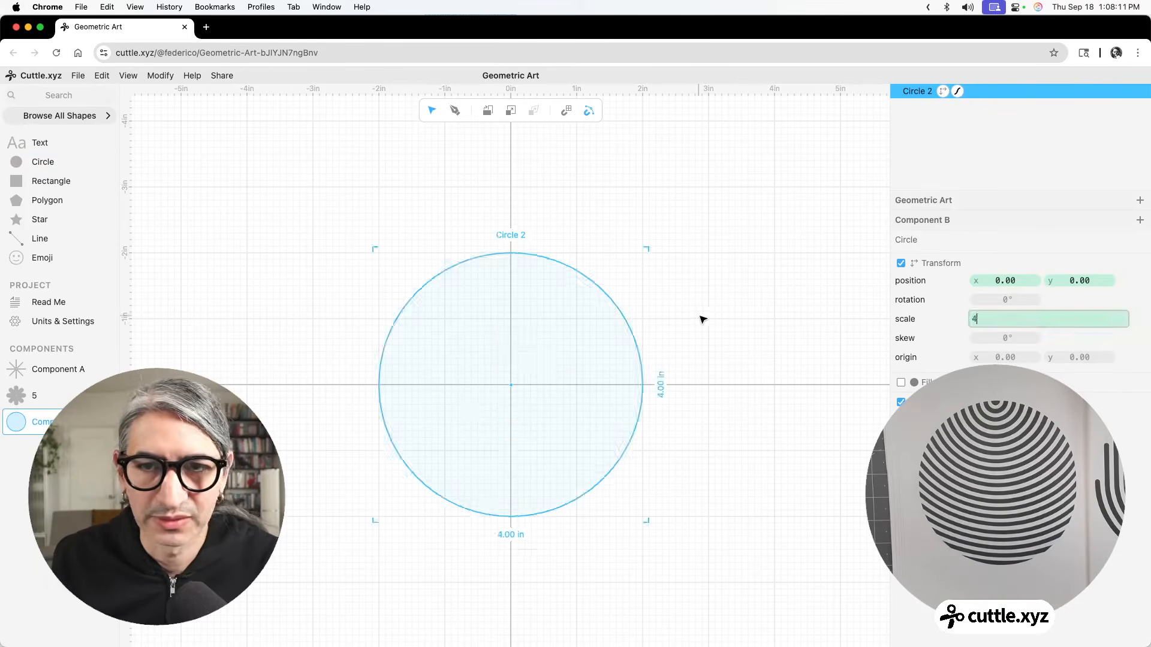
click(708, 315)
scroll(666, 318, up, 1)
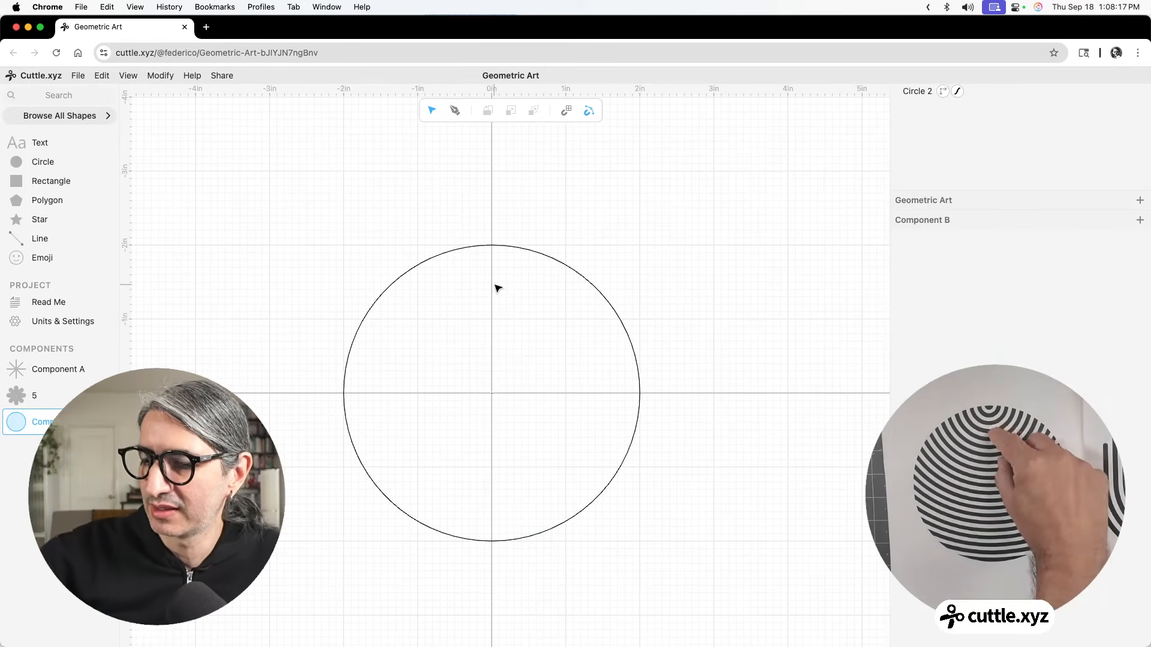
click(484, 245)
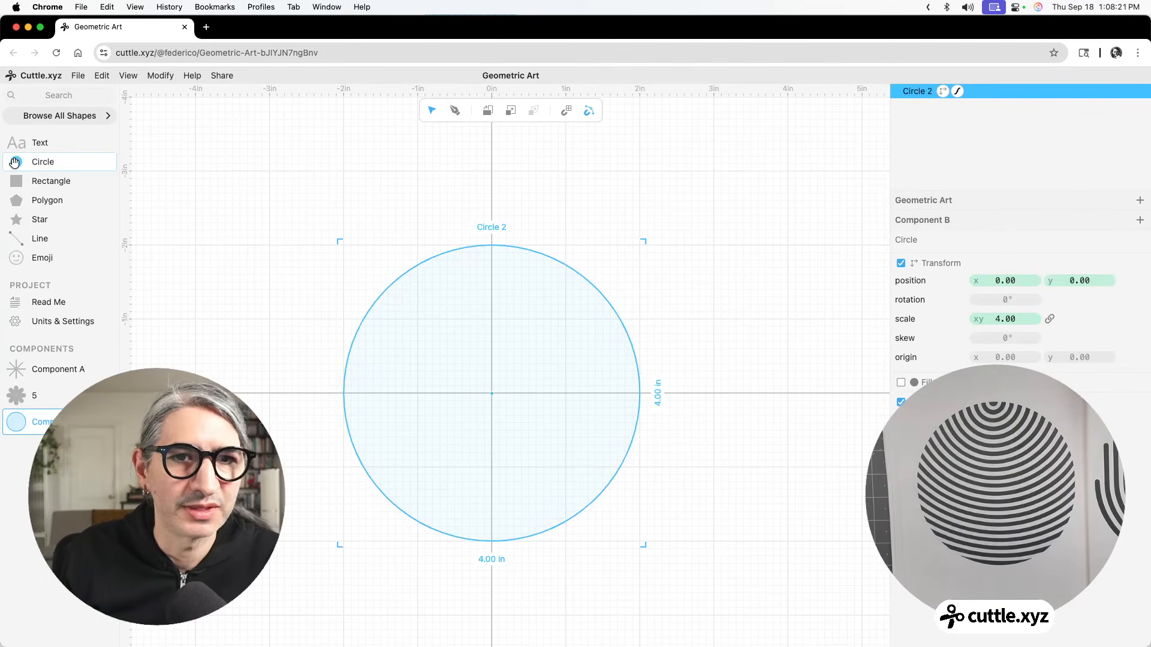
Step: Add a second circle at the canvas origin, set its scale to 0.5, and give it a thick stroke
drag(34, 164, 498, 399)
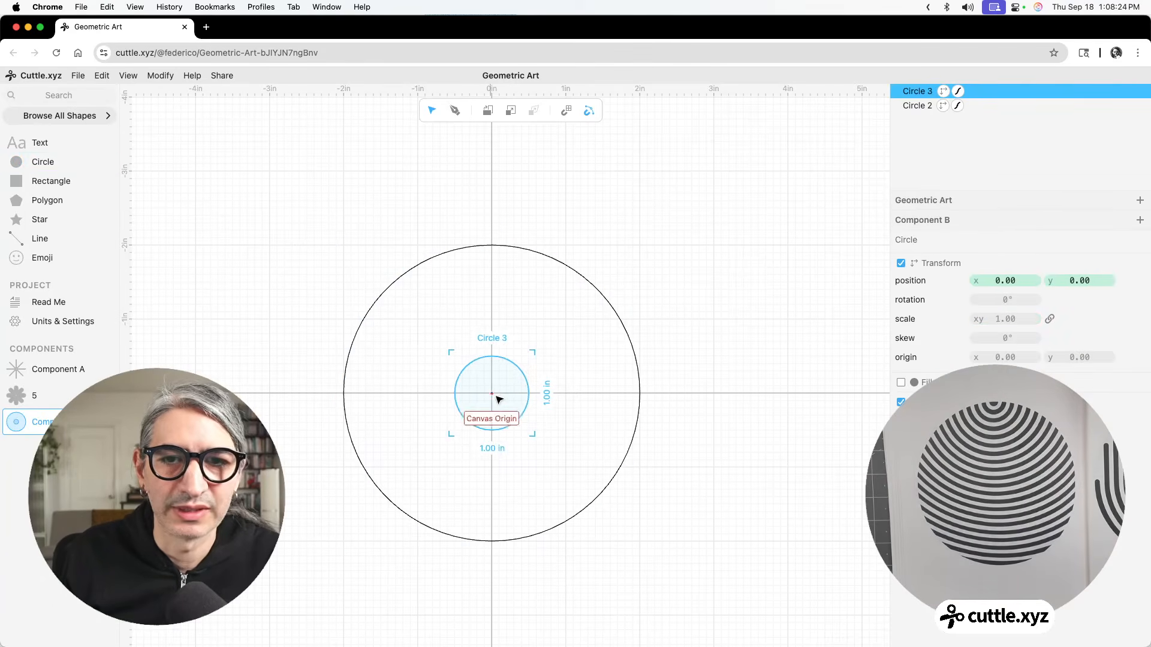
click(1008, 319)
text(0.5)
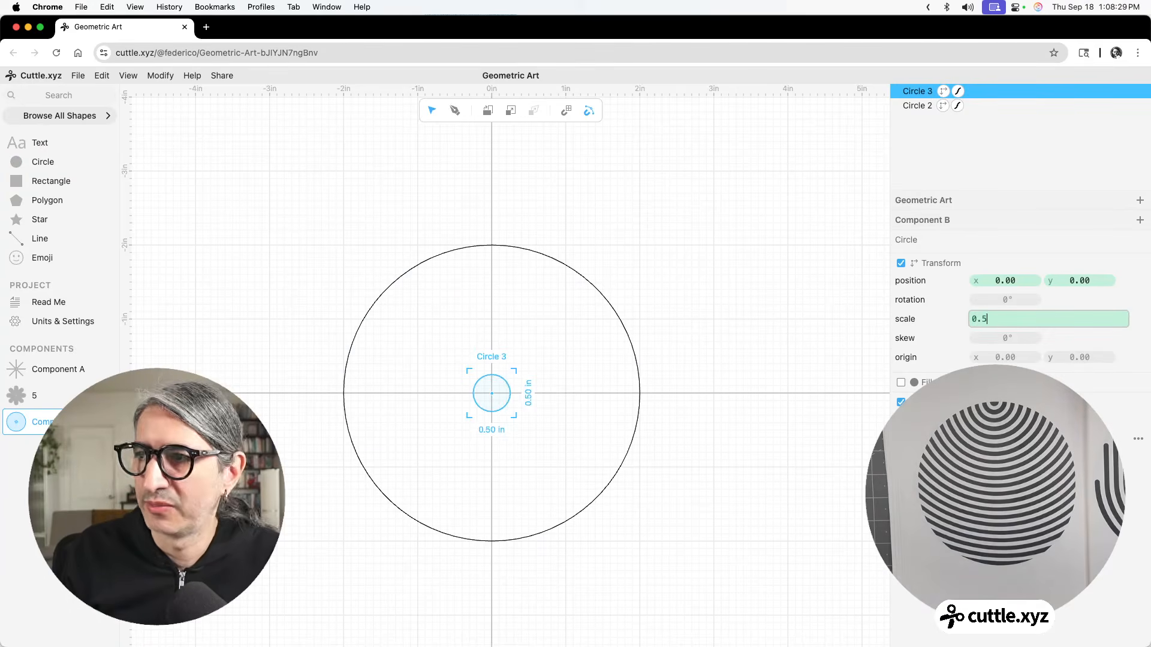
click(974, 439)
click(742, 435)
scroll(515, 435, up, 2)
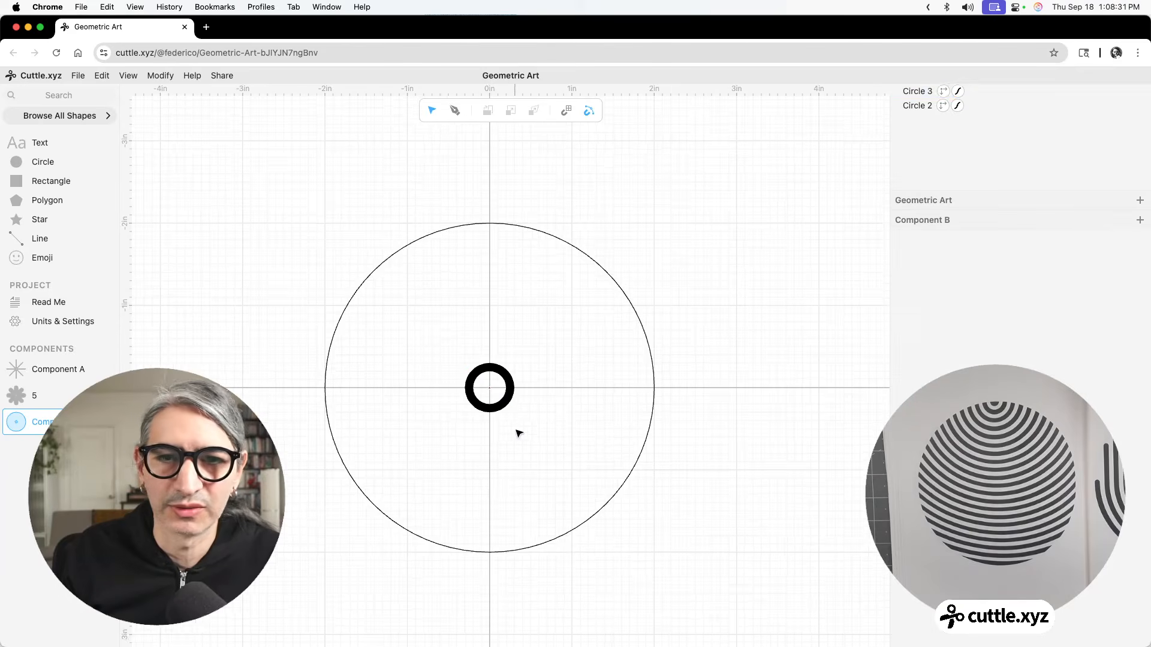
Step: Apply a Linear Repeat to the small thick circle with 6 repetitions and an x displacement of 1.19
scroll(509, 383, up, 2)
drag(560, 405, 579, 363)
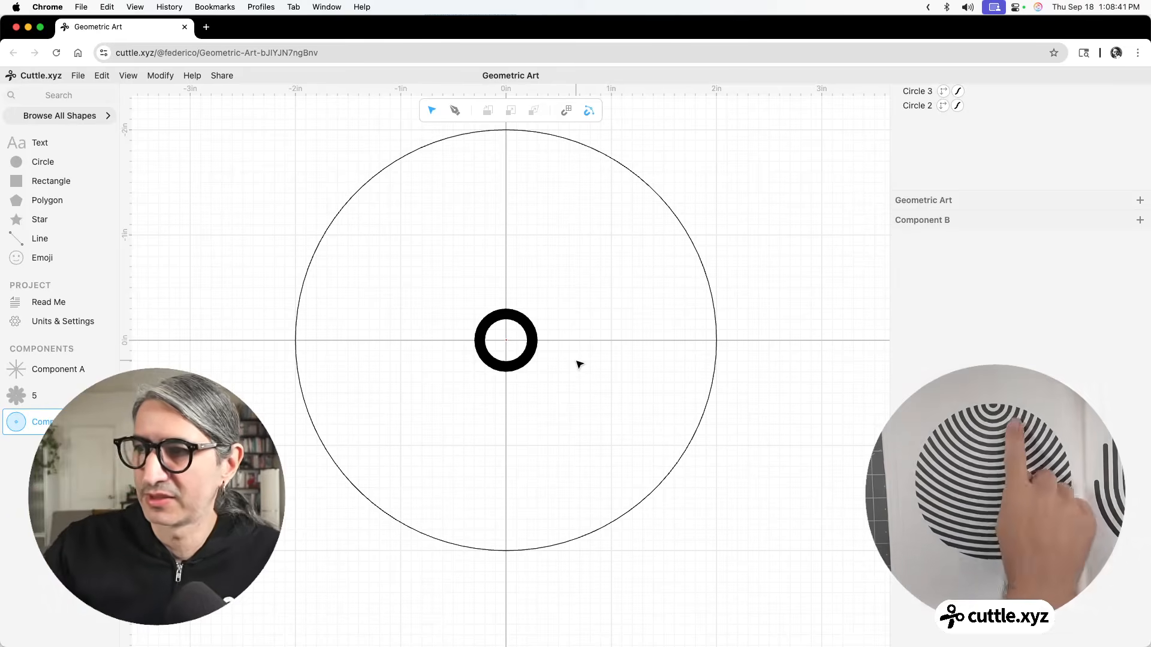
click(539, 343)
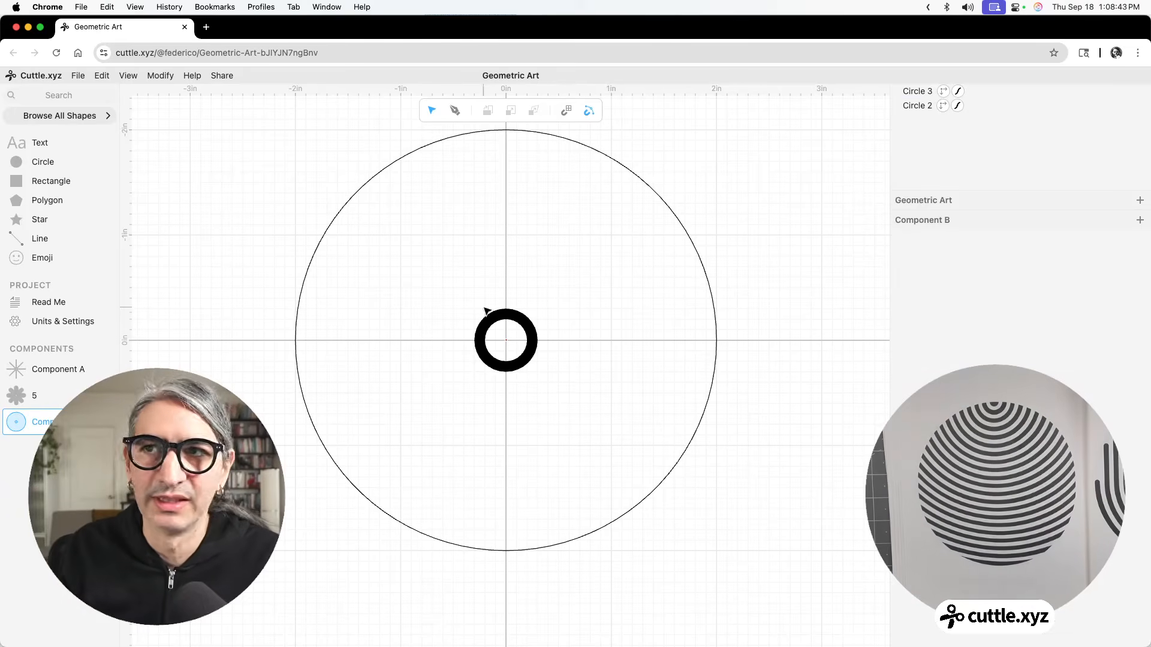
drag(459, 285, 600, 427)
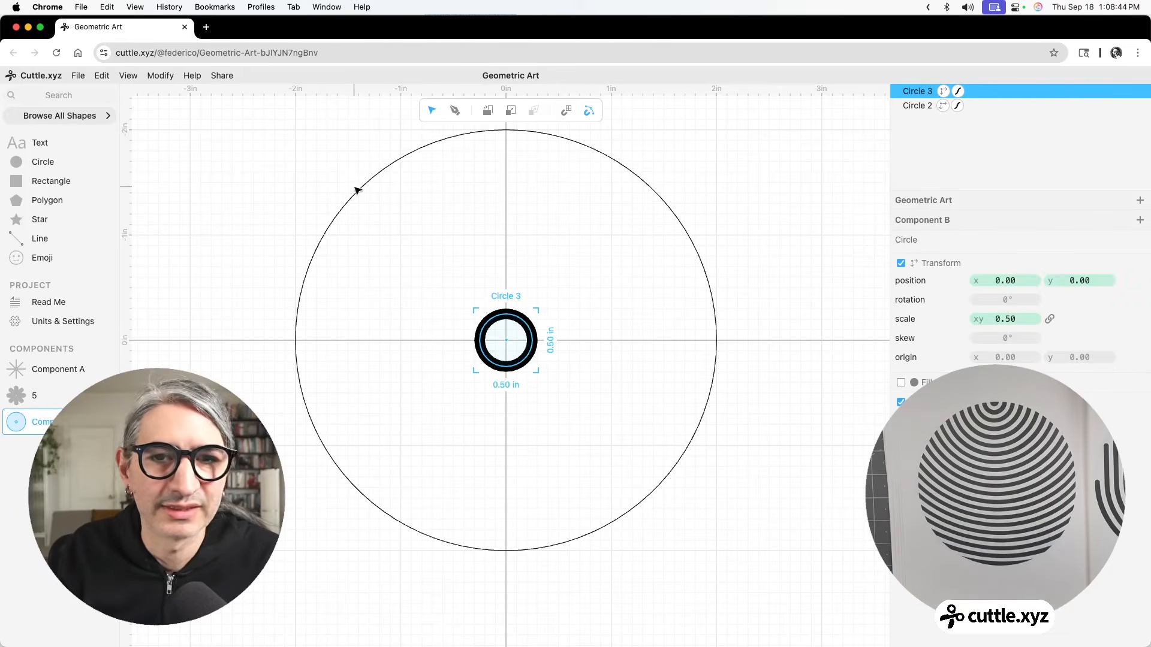
click(160, 76)
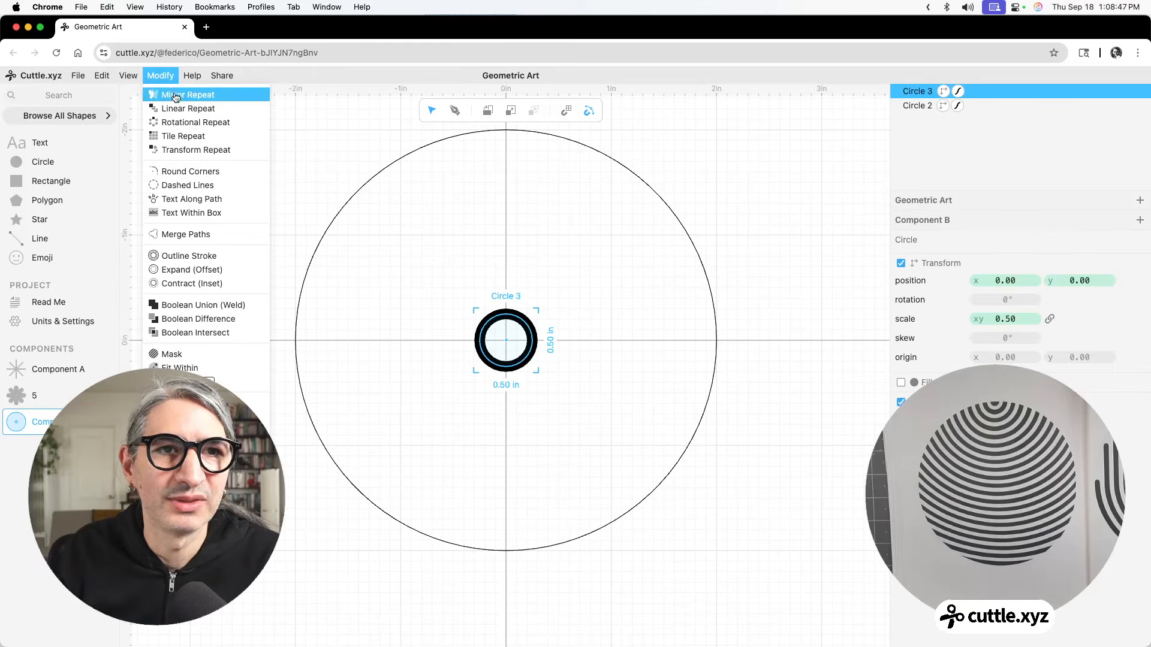
click(180, 108)
scroll(749, 206, down, 3)
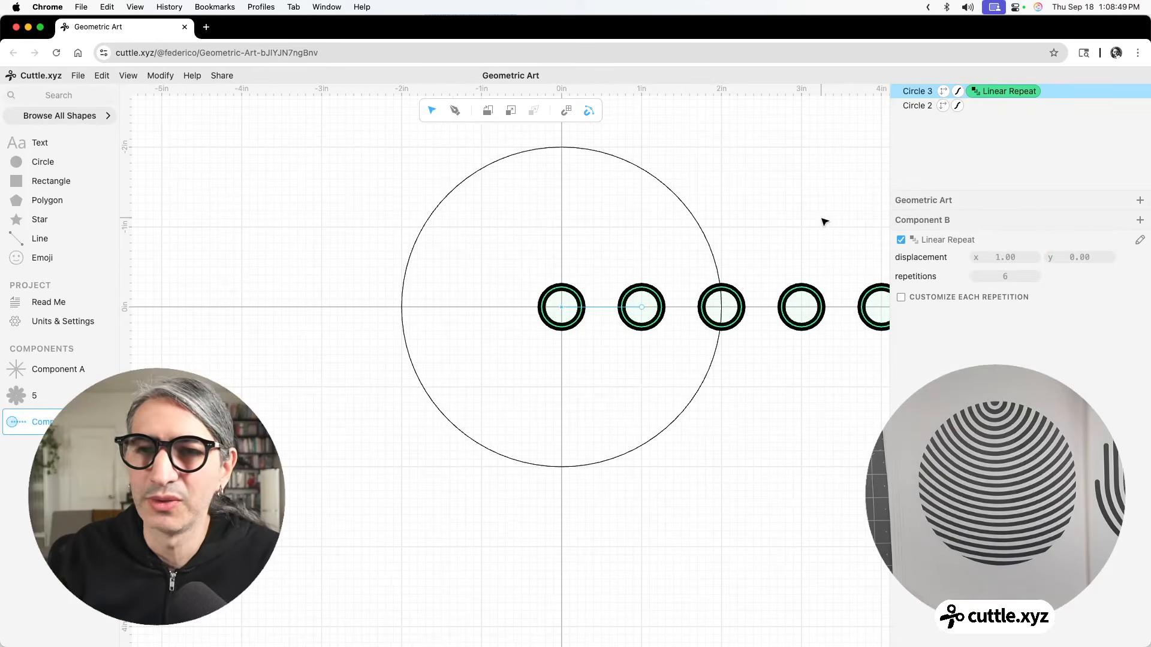
drag(822, 221, 540, 207)
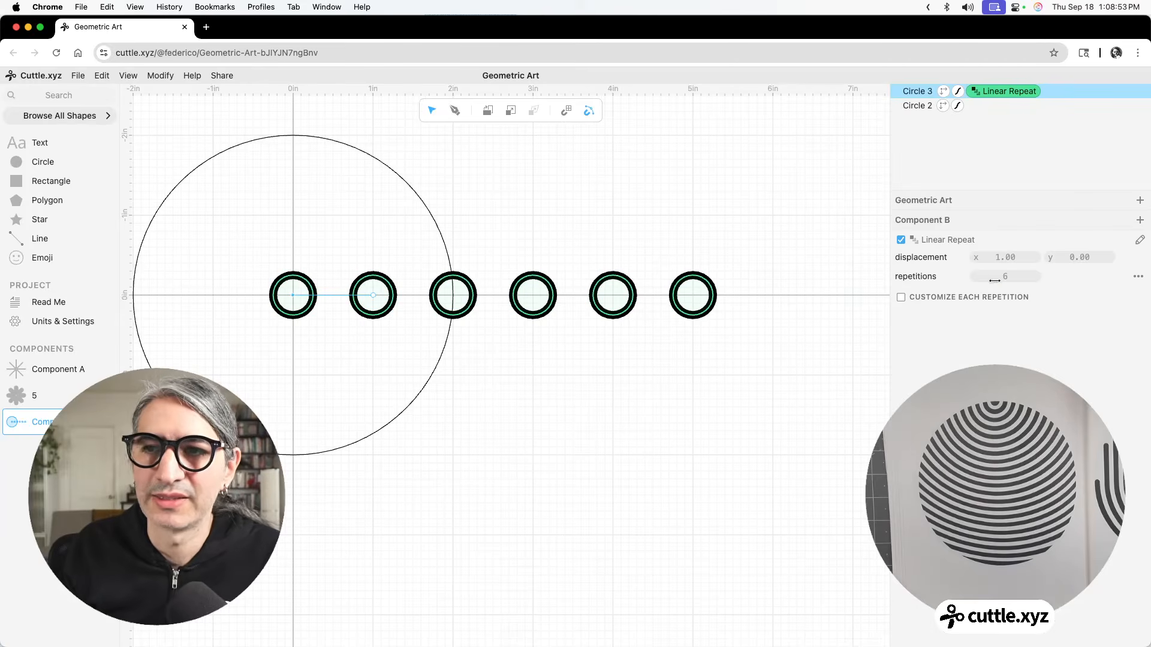
mouse_move(998, 279)
mouse_down()
mouse_move(1014, 277)
mouse_move(983, 277)
mouse_move(1006, 276)
mouse_up()
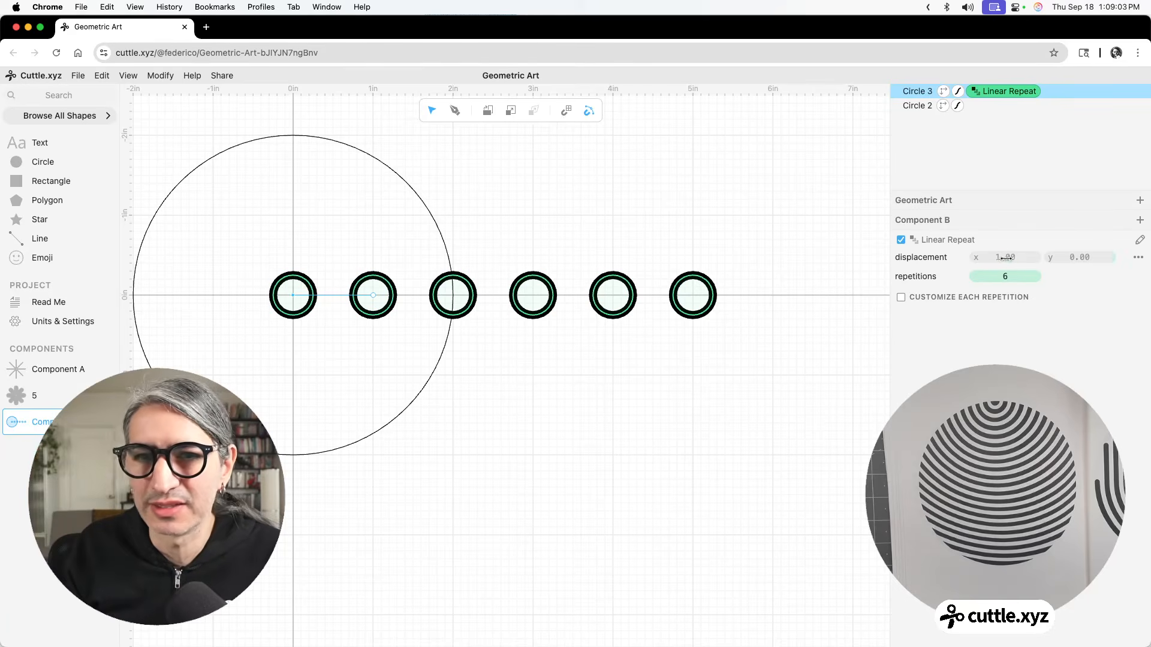
drag(1006, 257, 1042, 259)
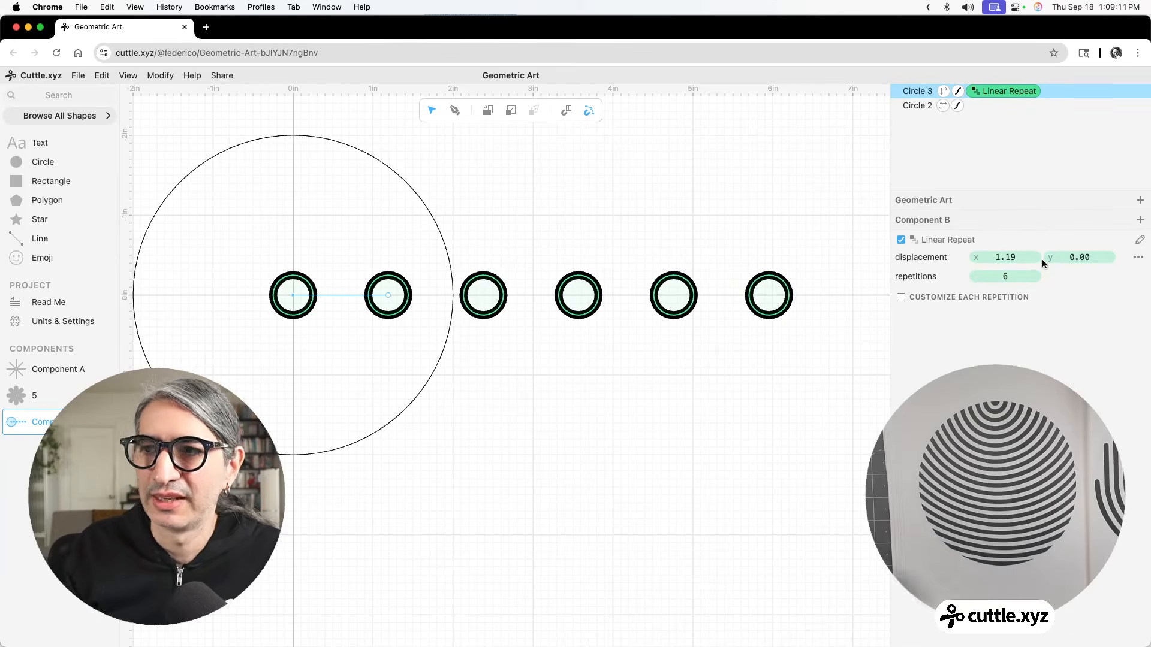
Step: Enable customizing each repetition and set the repeated circle's scale to the index variable rep
click(902, 298)
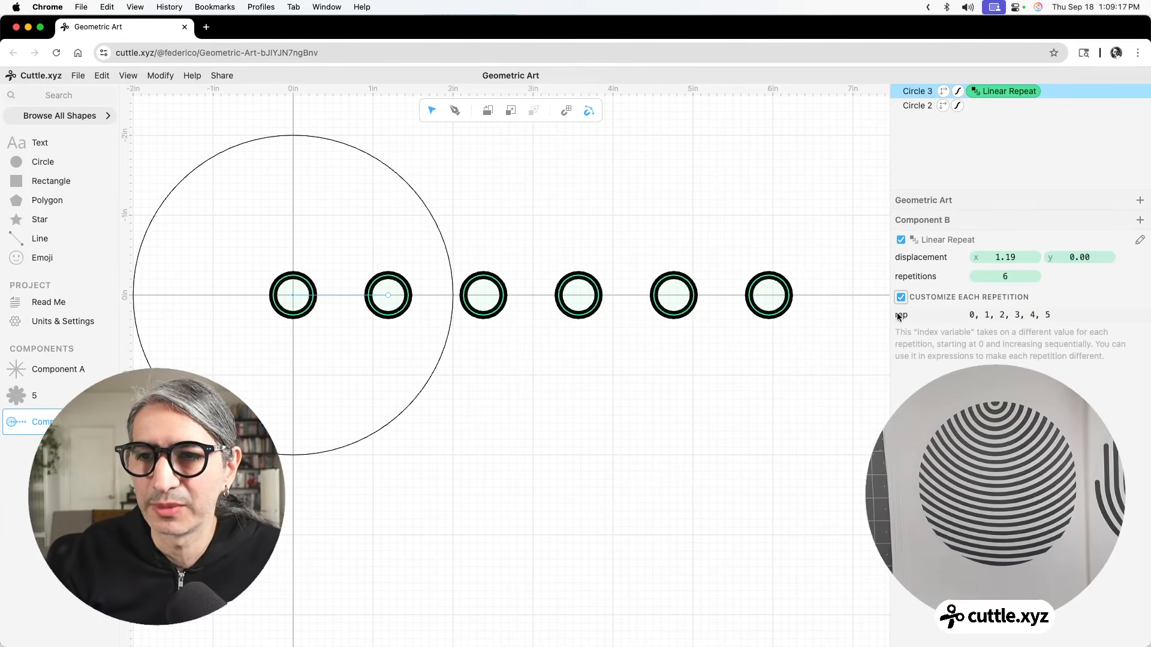
click(944, 91)
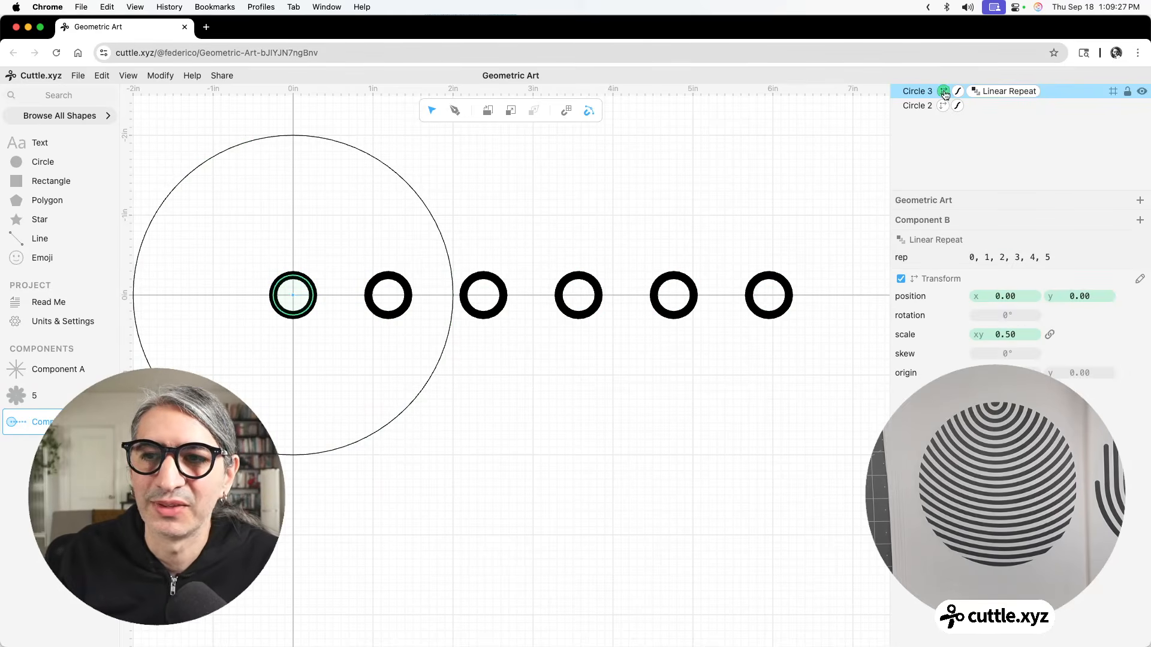
click(1003, 335)
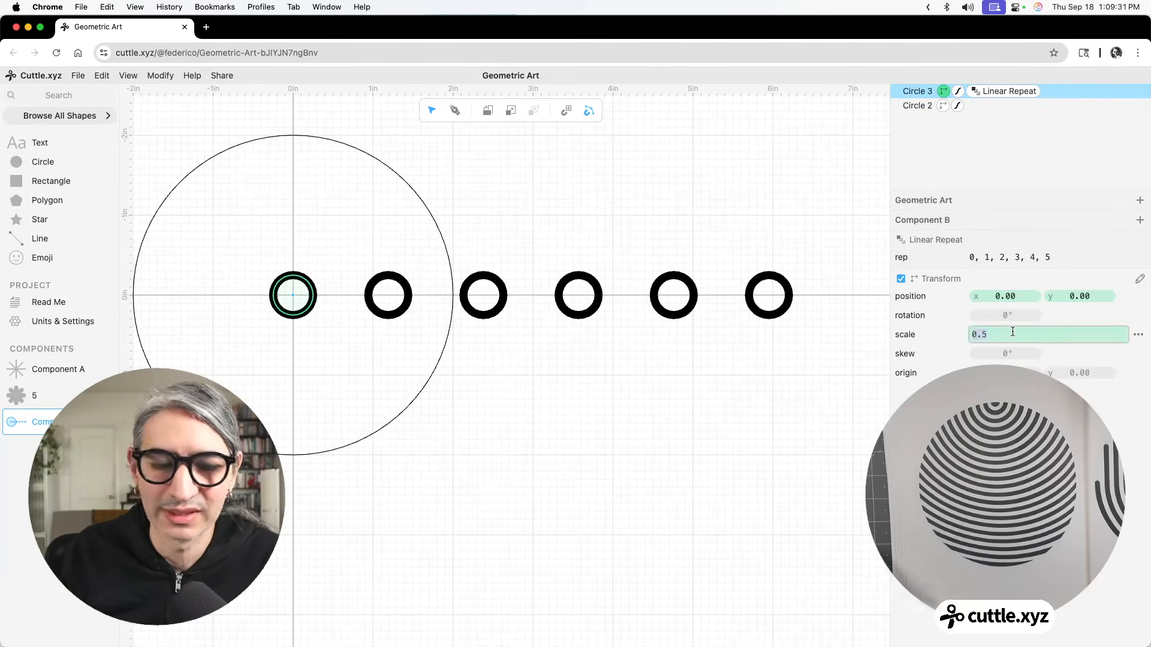
text(rep)
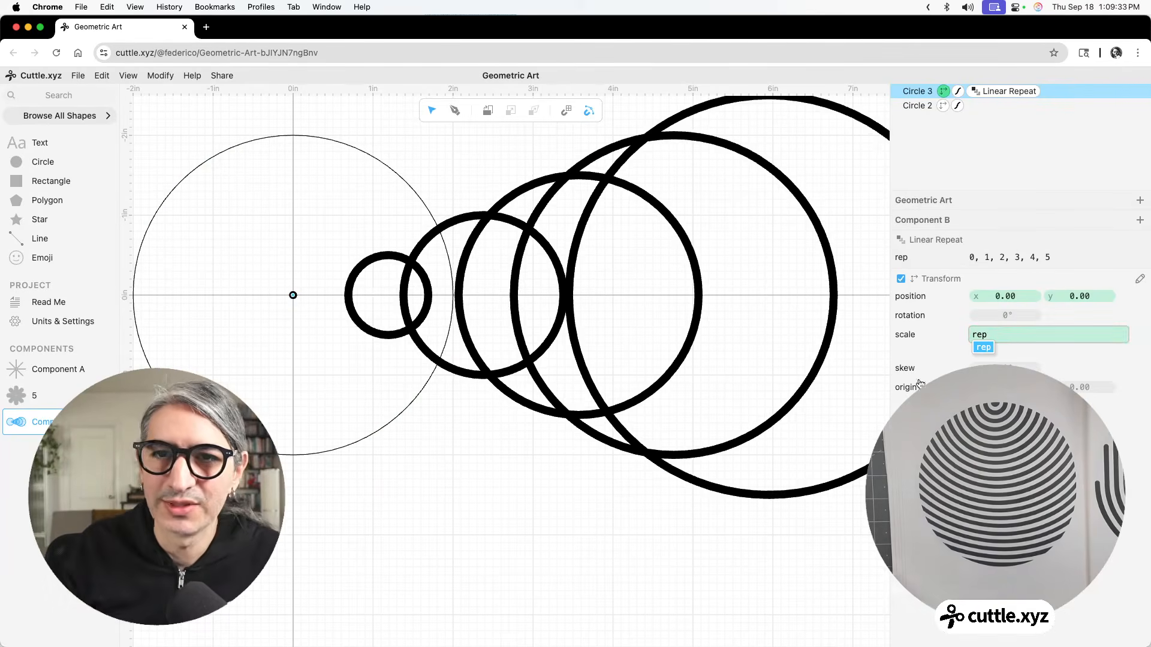
scroll(687, 326, down, 3)
scroll(686, 327, down, 2)
scroll(681, 331, right, 3)
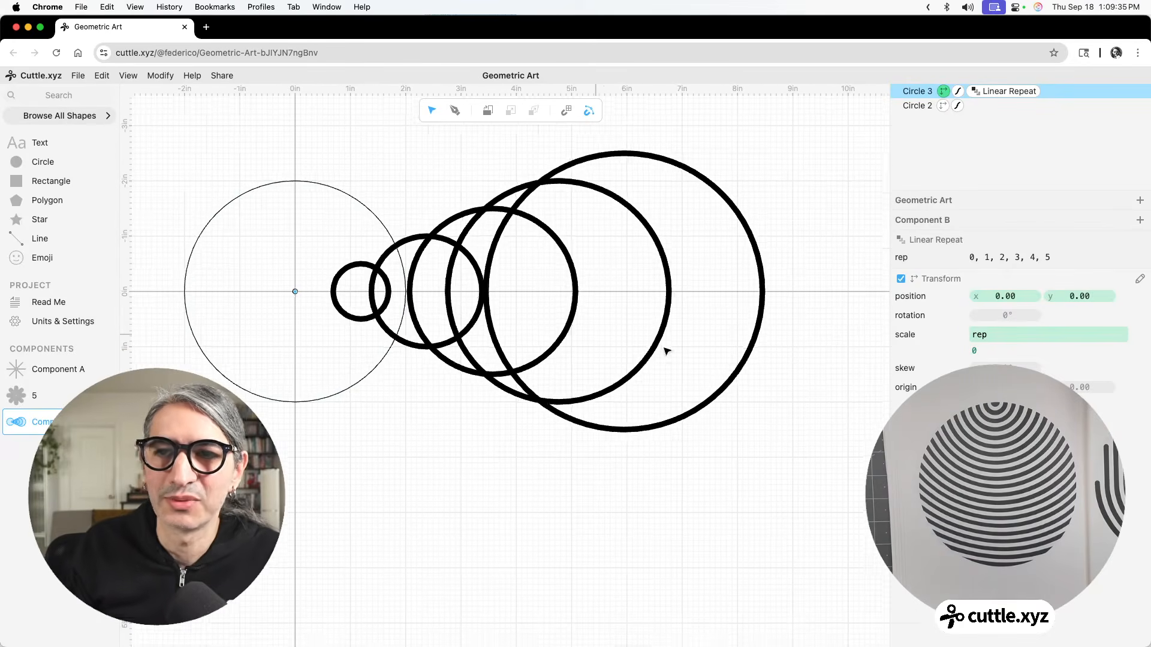
Step: Increase the Linear Repeat's x displacement to 2.45 to spread the growing circles apart
click(1010, 91)
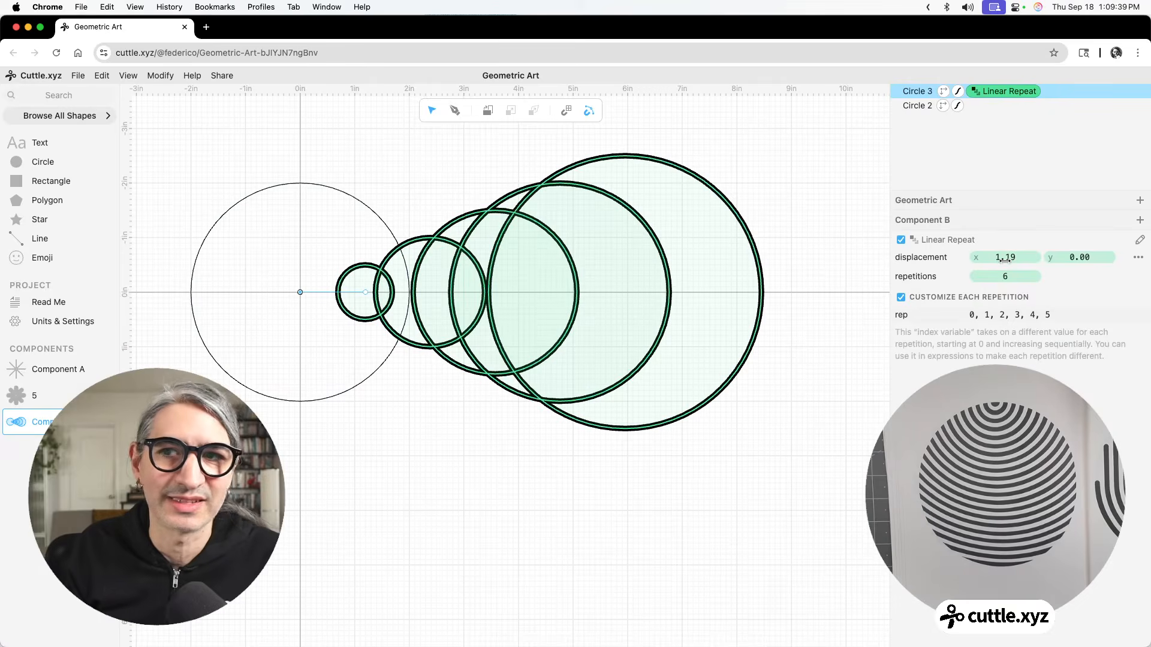
drag(1004, 258, 1043, 258)
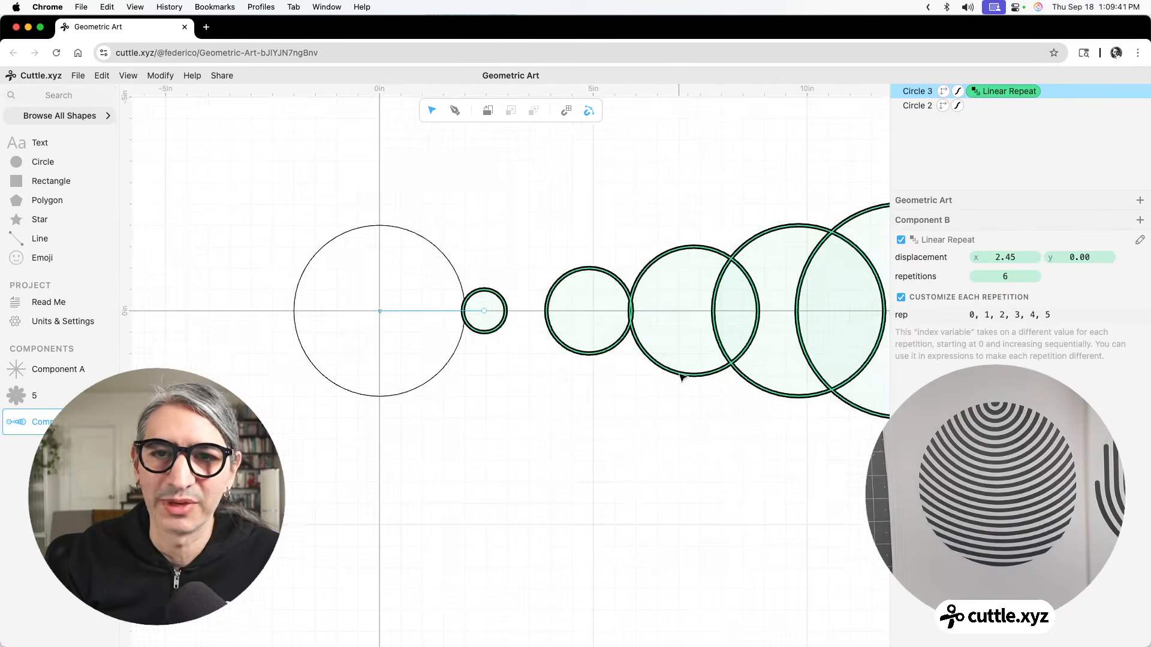
scroll(491, 351, down, 2)
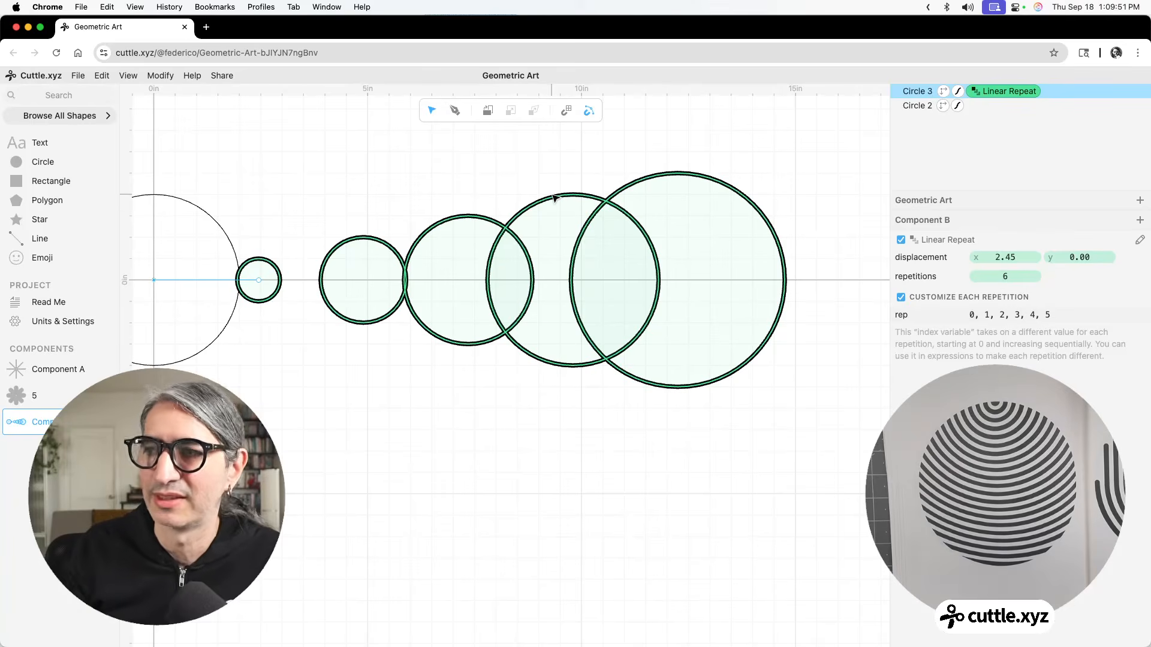
Step: Set the Linear Repeat's x displacement to 0 so all the growing circles are concentric
scroll(527, 207, down, 3)
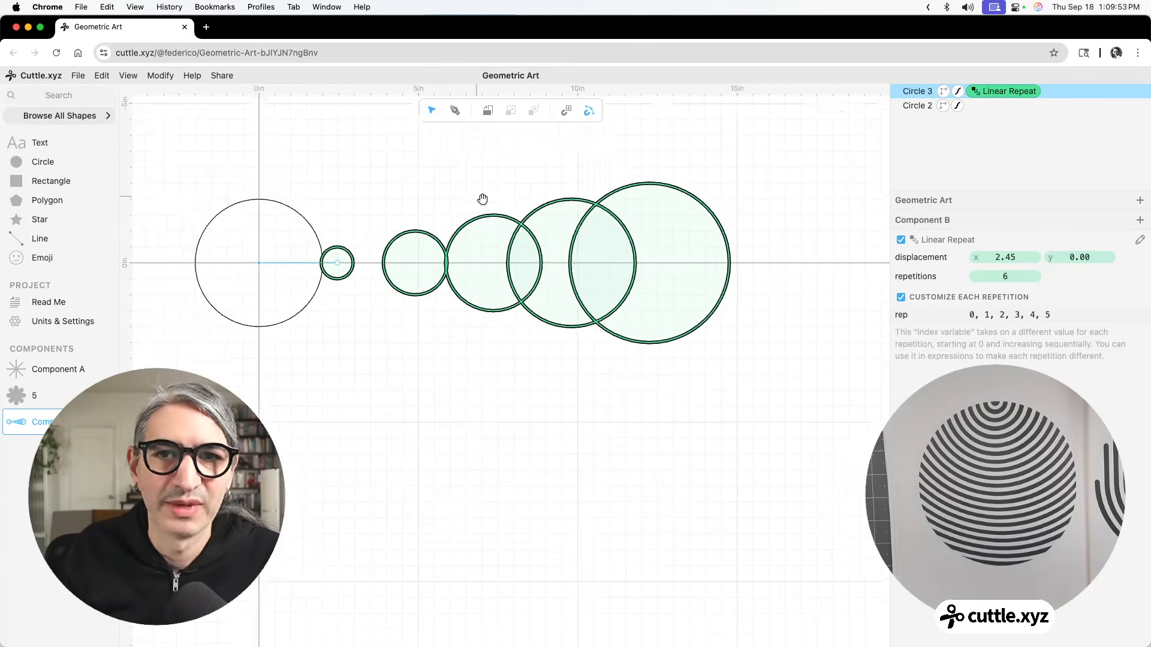
drag(482, 198, 557, 215)
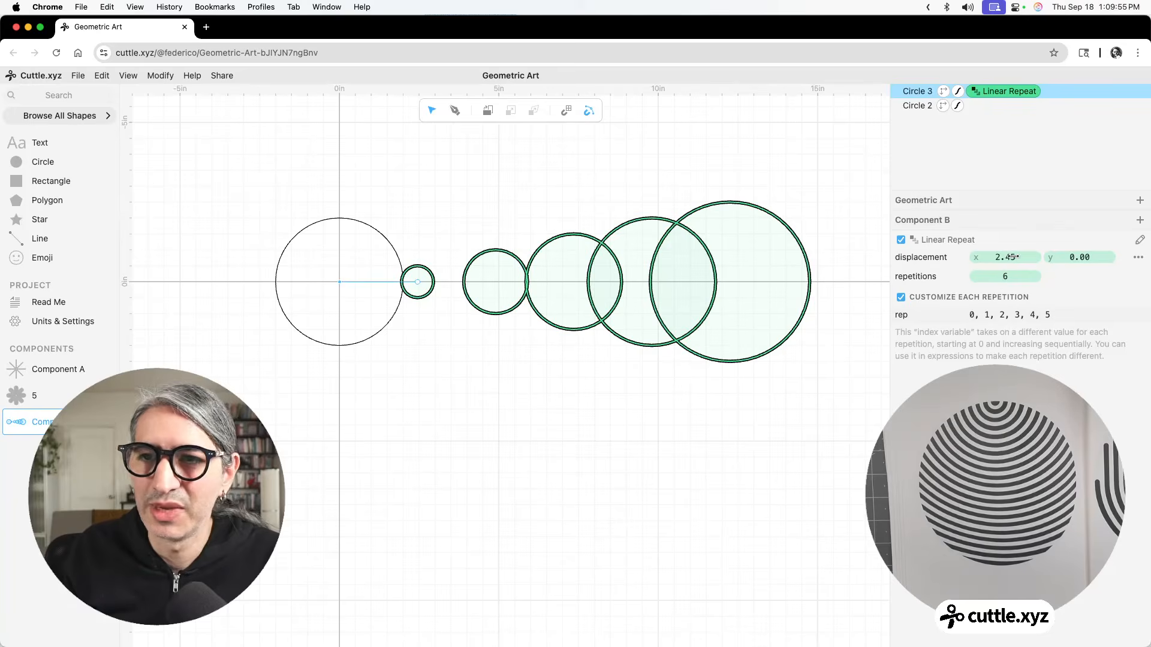
drag(1012, 257, 581, 260)
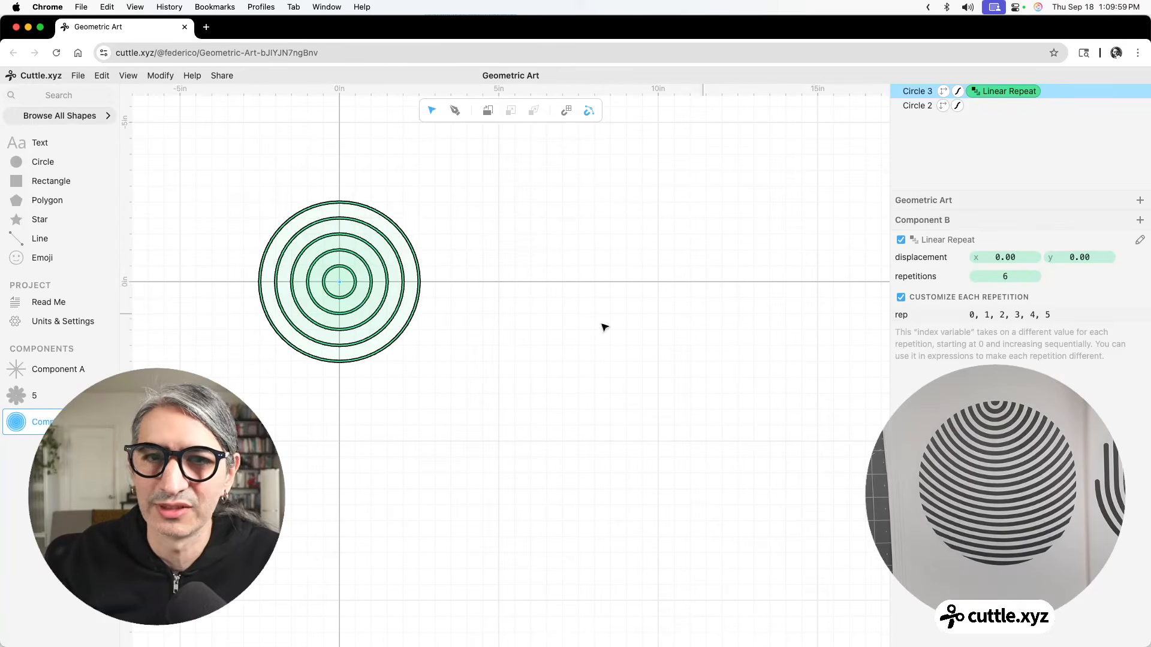
click(437, 330)
scroll(444, 329, up, 1)
drag(397, 319, 519, 366)
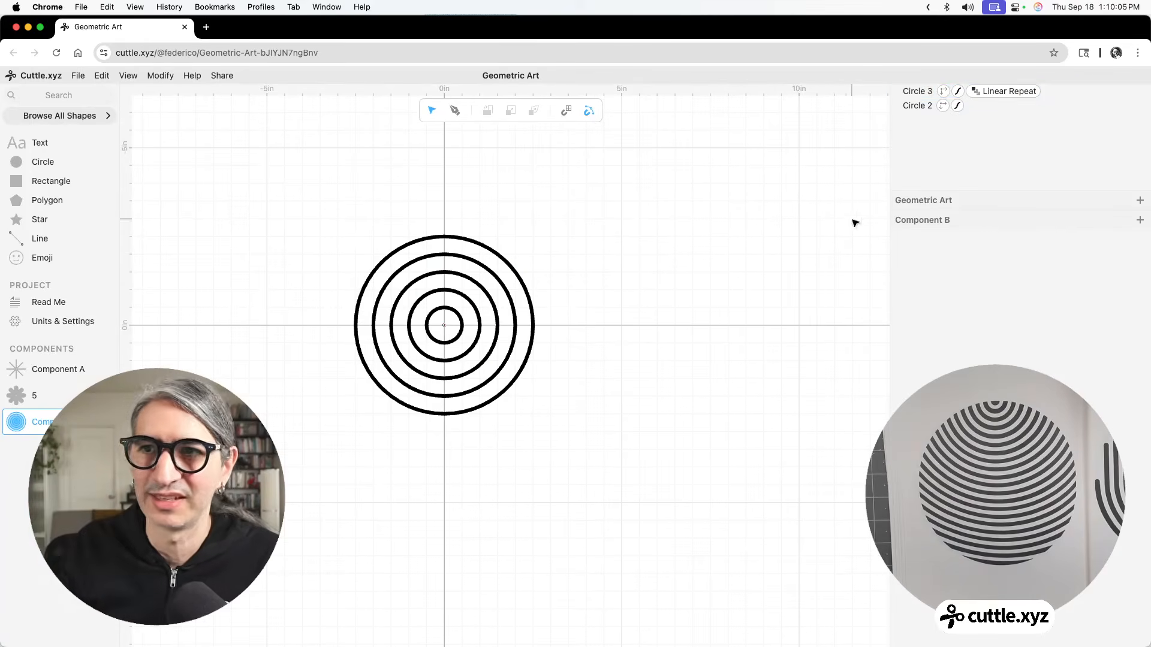
scroll(591, 410, up, 3)
drag(554, 340, 624, 376)
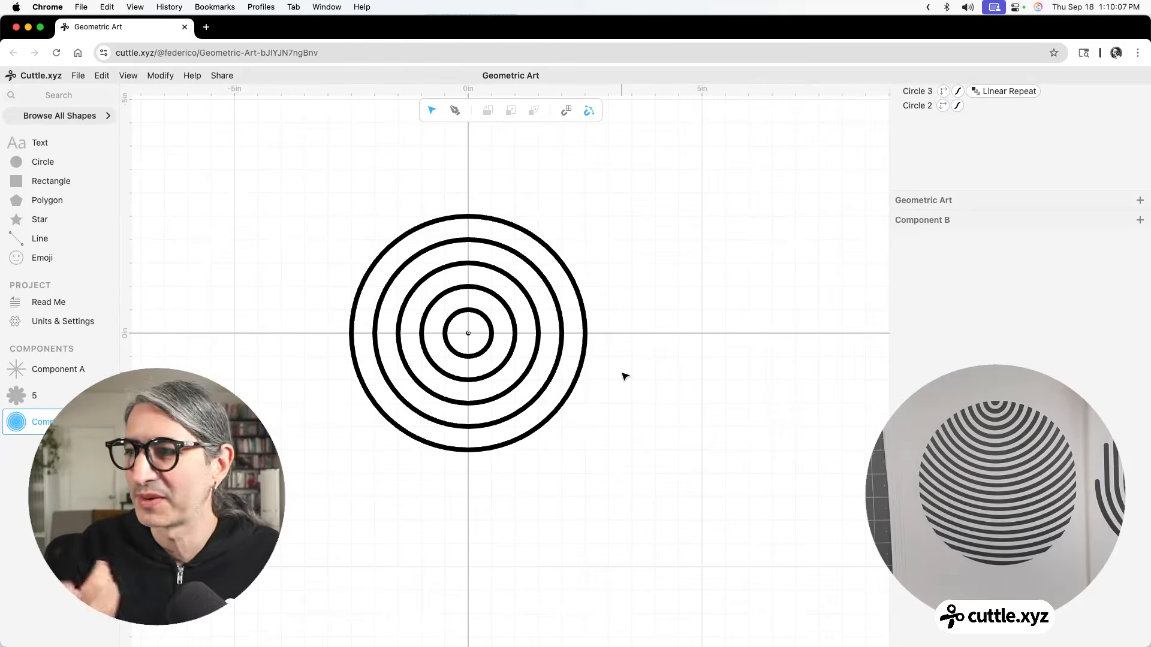
Step: Change the repeated circle's scale expression to rep*0.5, and reduce the multiplier to 0.4 for tighter ring spacing
click(997, 94)
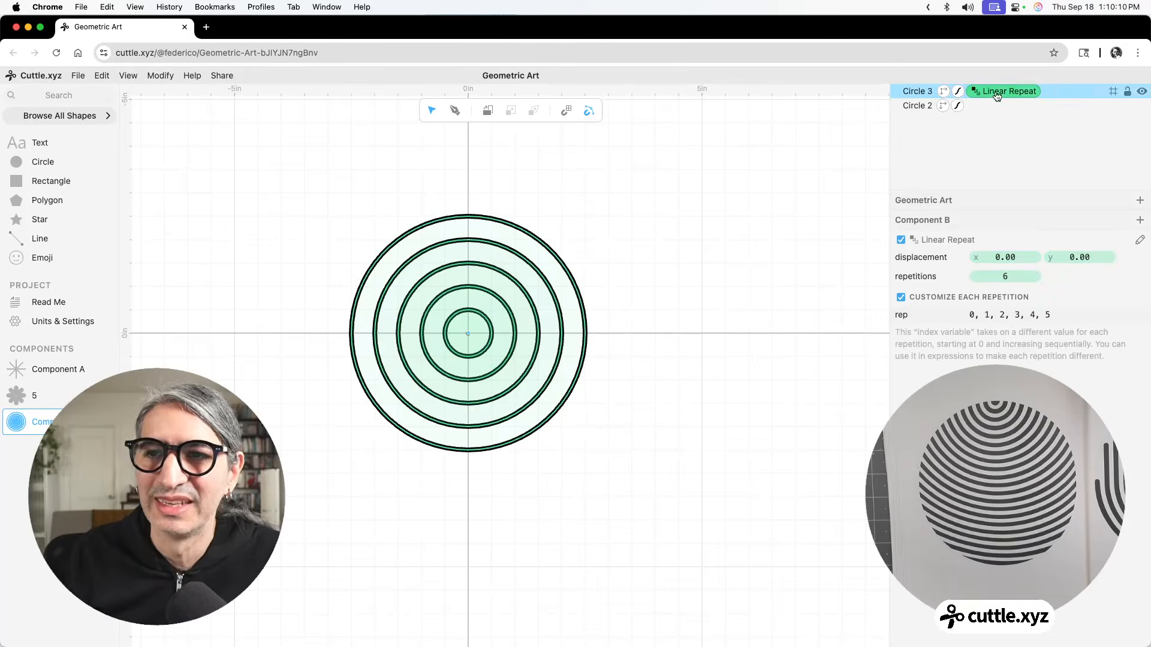
click(943, 91)
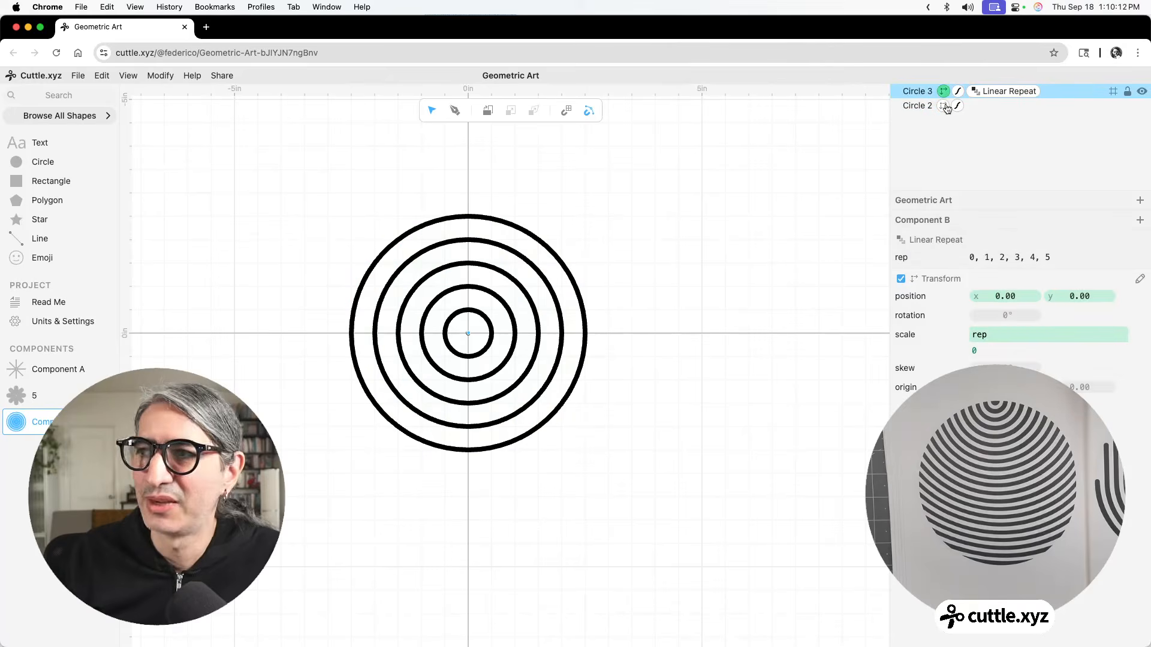
click(998, 335)
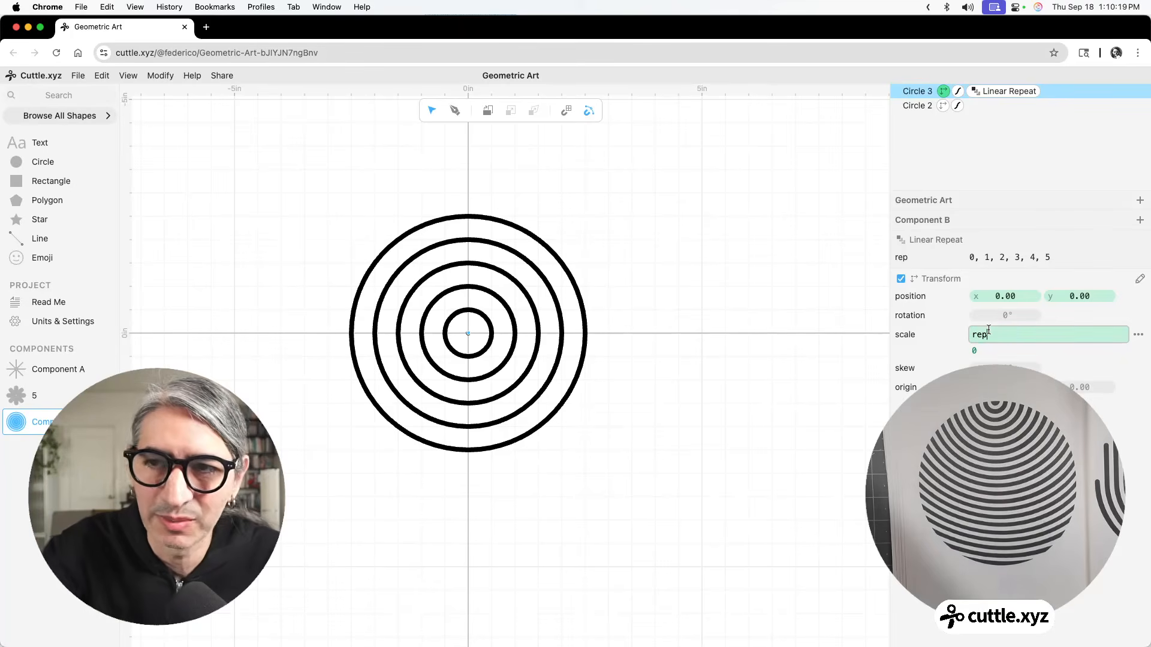
text(*0.)
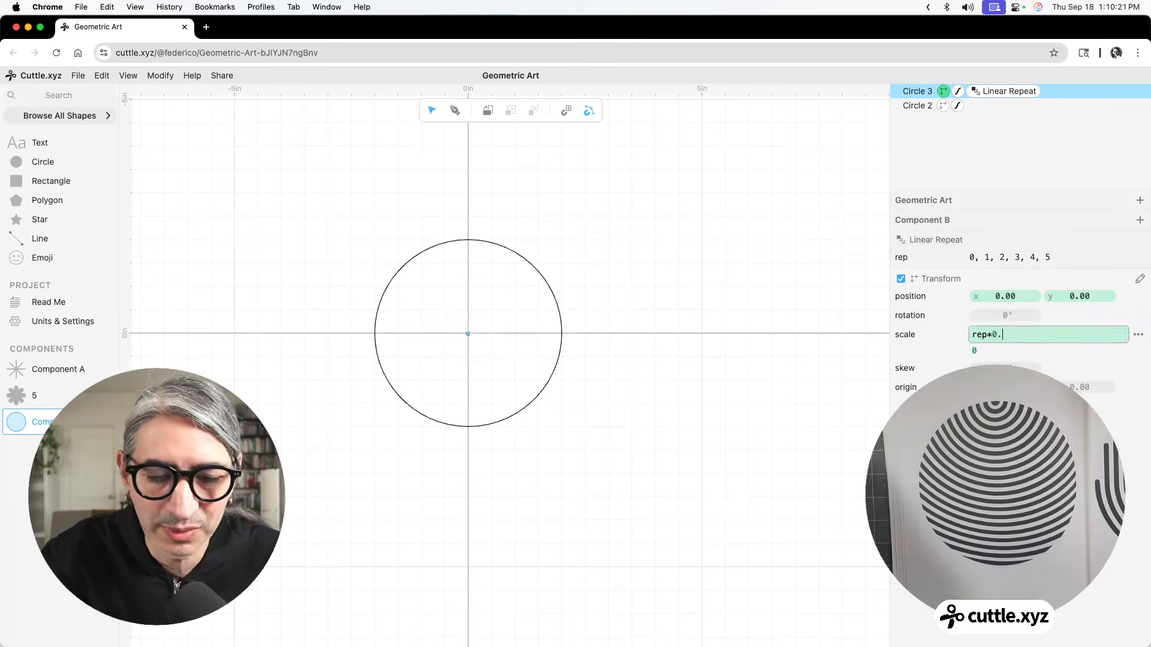
text(5)
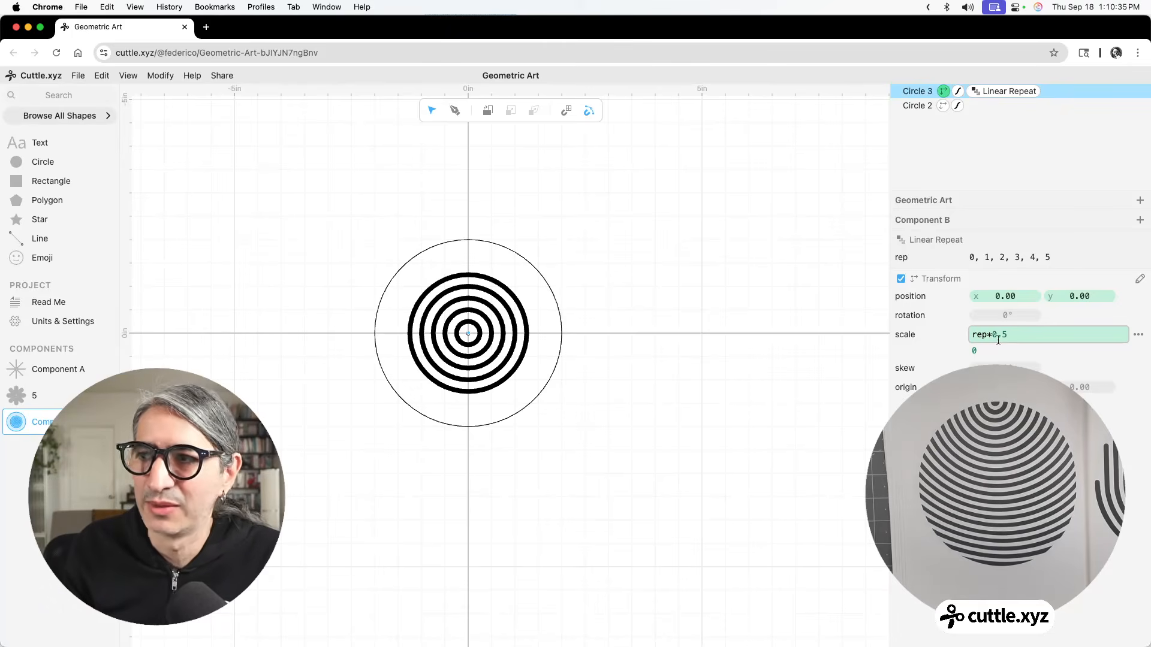
drag(1003, 334, 1000, 335)
Step: Increase the Linear Repeat's repetitions until the rings extend just beyond the thin guide circle
click(1013, 92)
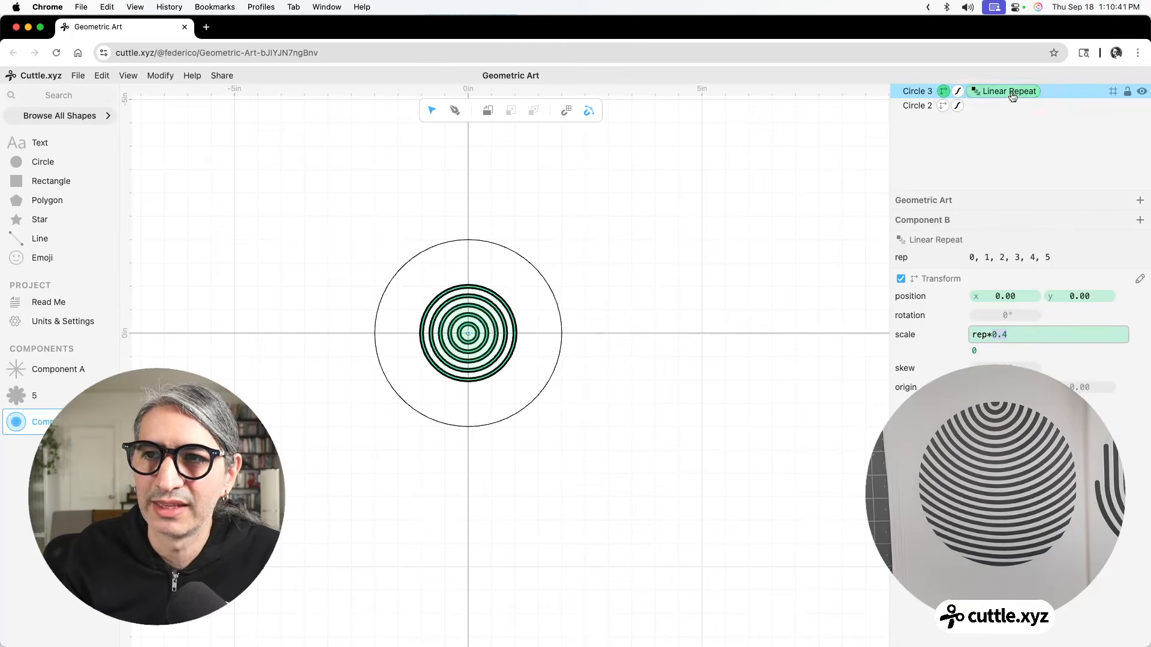
drag(996, 277, 1013, 277)
click(654, 324)
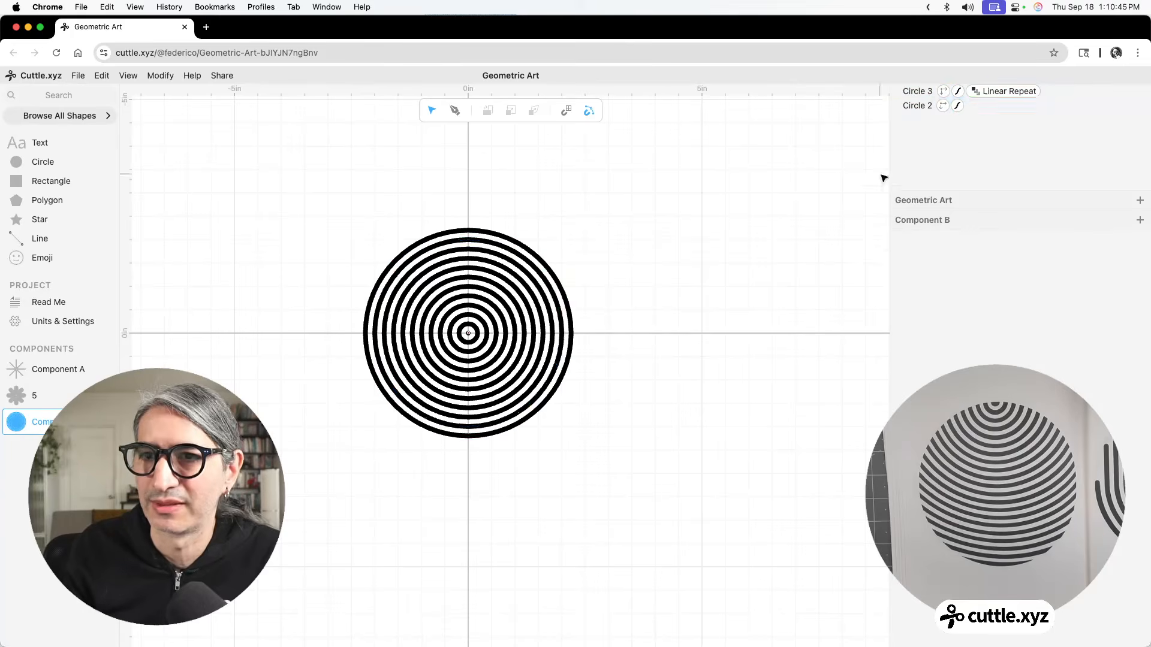
Step: Move the 4-inch guide circle down to a y position of 1.94 so its upper edge meets the rings' center
click(1057, 111)
click(1054, 112)
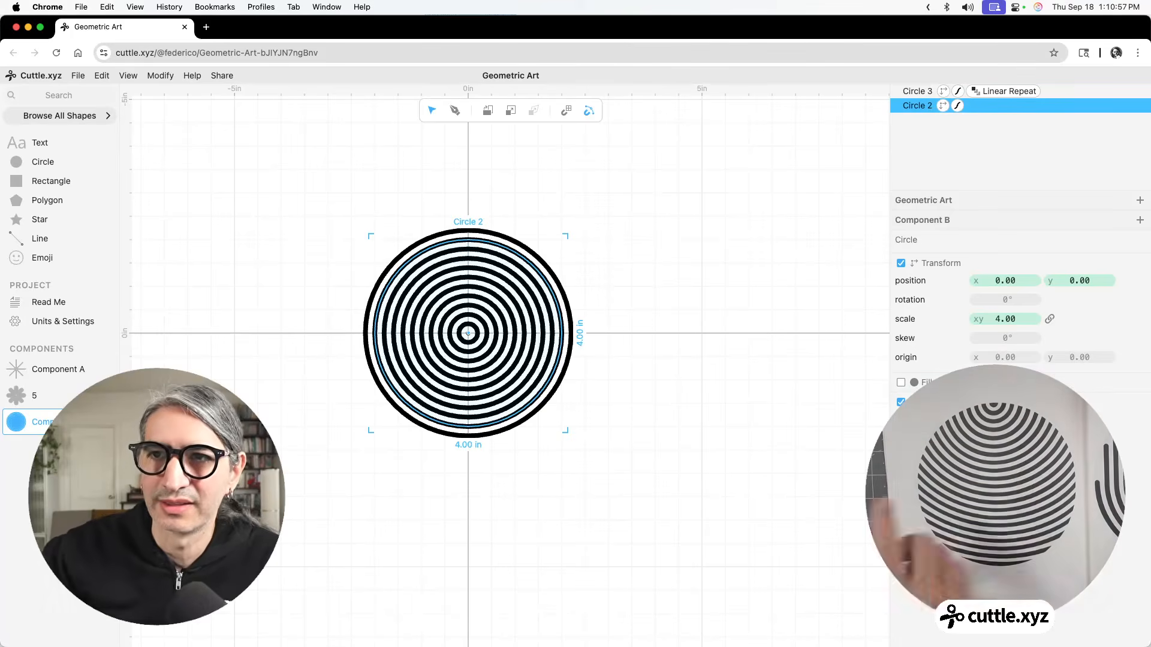
click(668, 288)
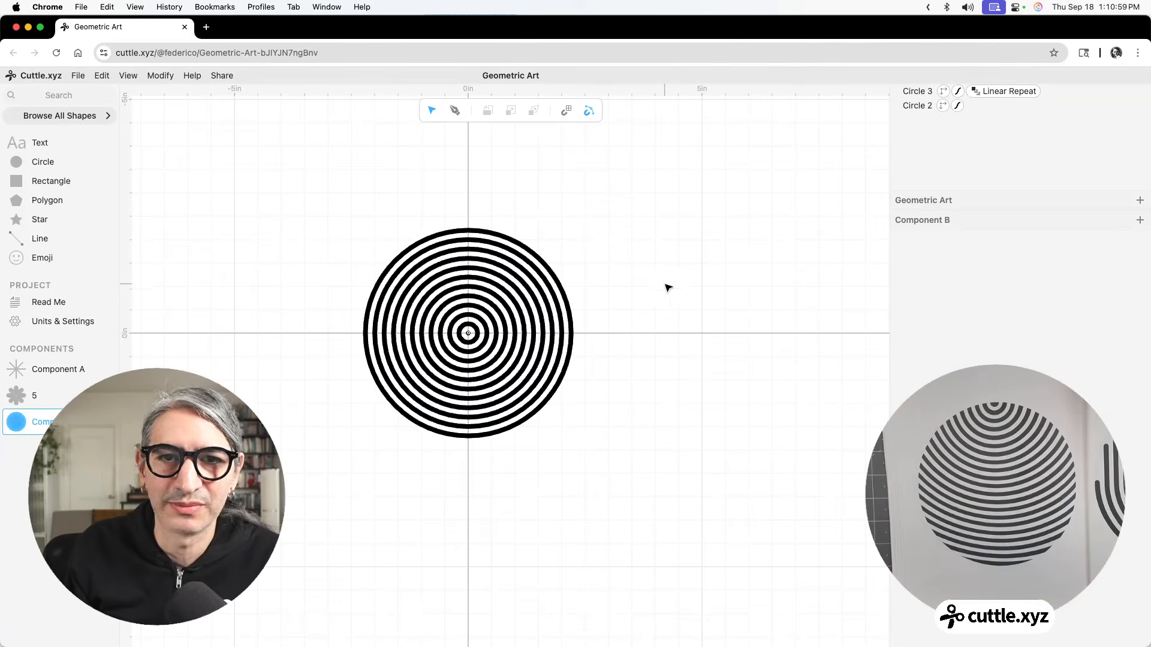
click(1002, 109)
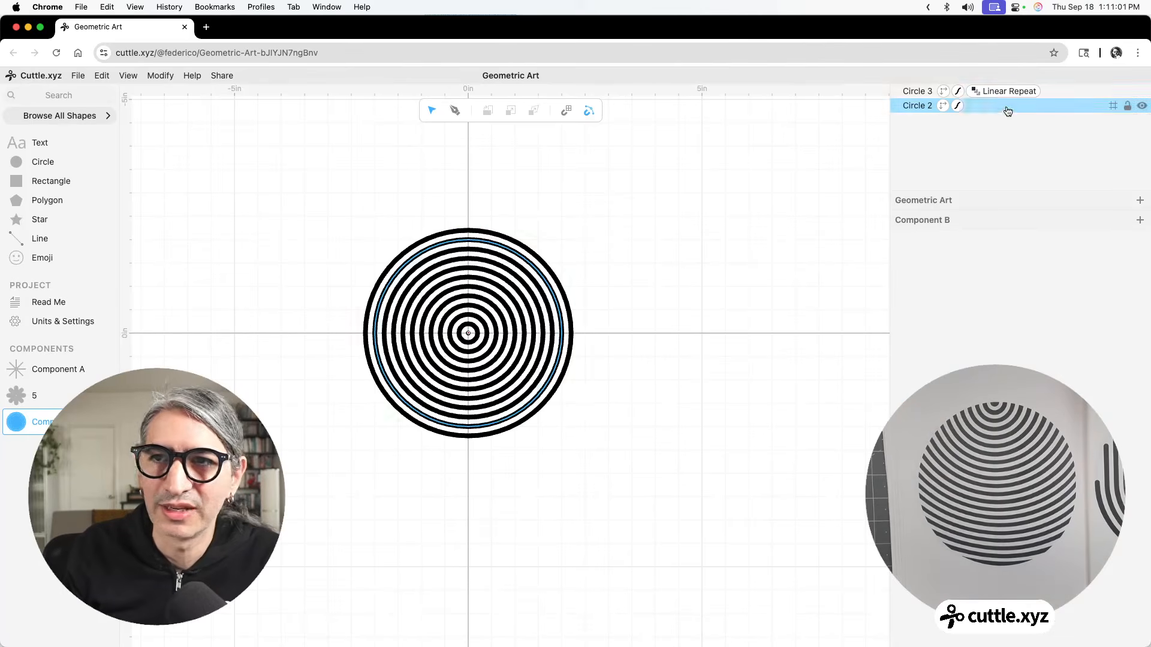
click(943, 107)
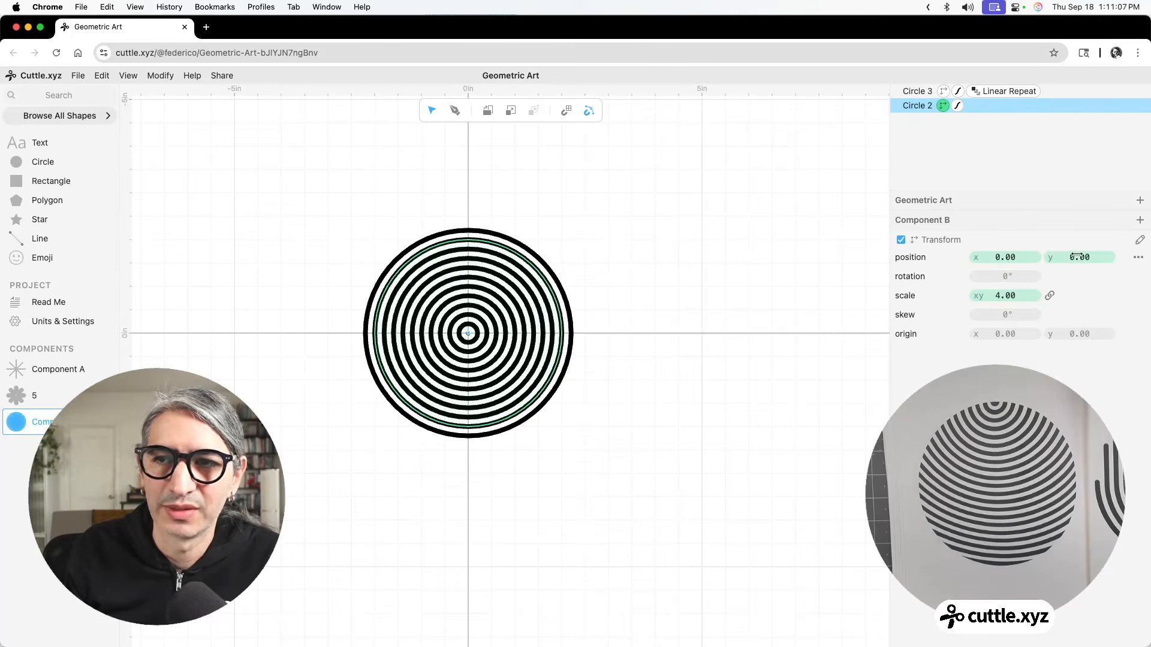
drag(1077, 257, 1150, 258)
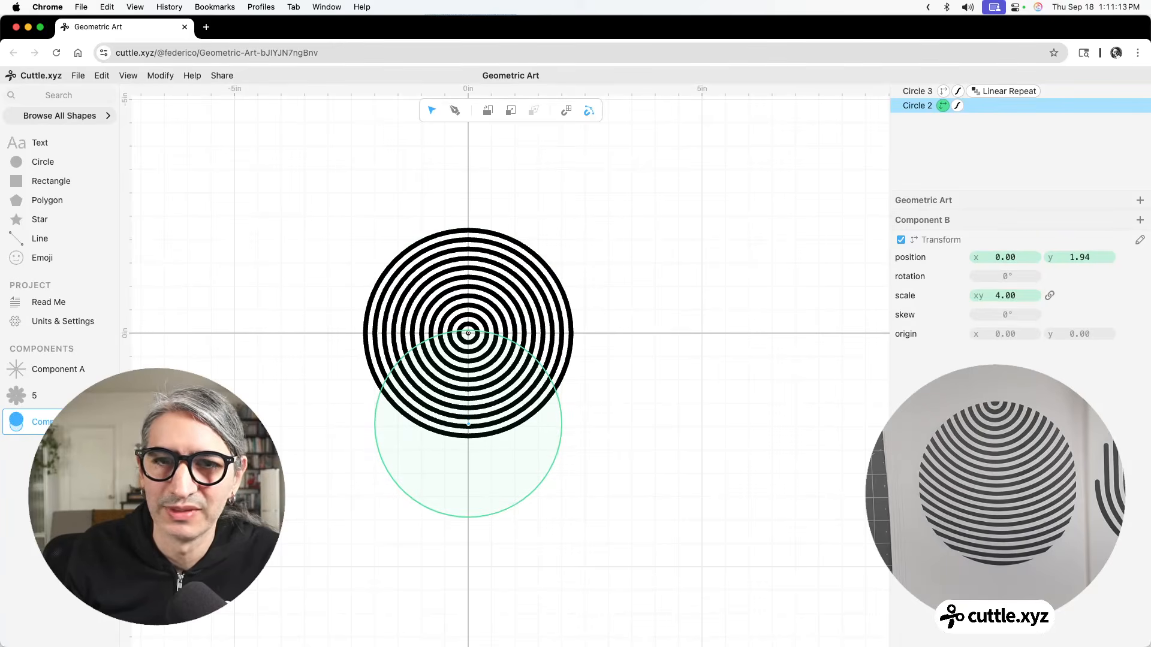
scroll(619, 402, up, 1)
click(624, 394)
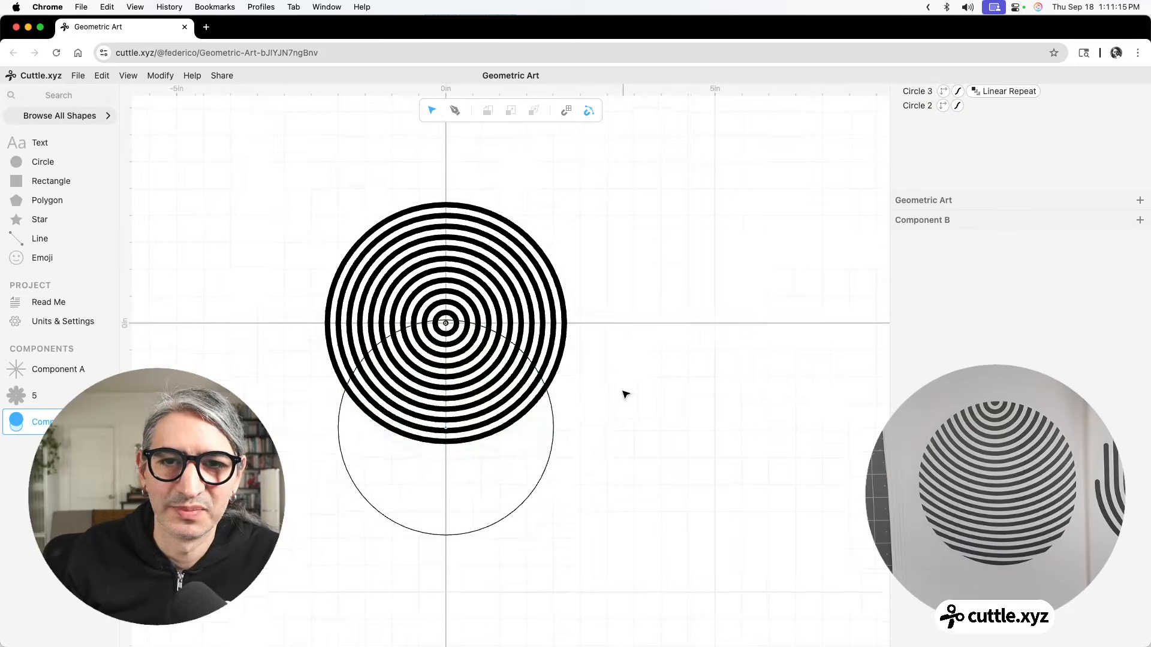
Step: Raise the Linear Repeat's repetitions to 21 so the rings cover the whole guide circle
drag(596, 379, 670, 360)
scroll(686, 360, up, 1)
click(561, 313)
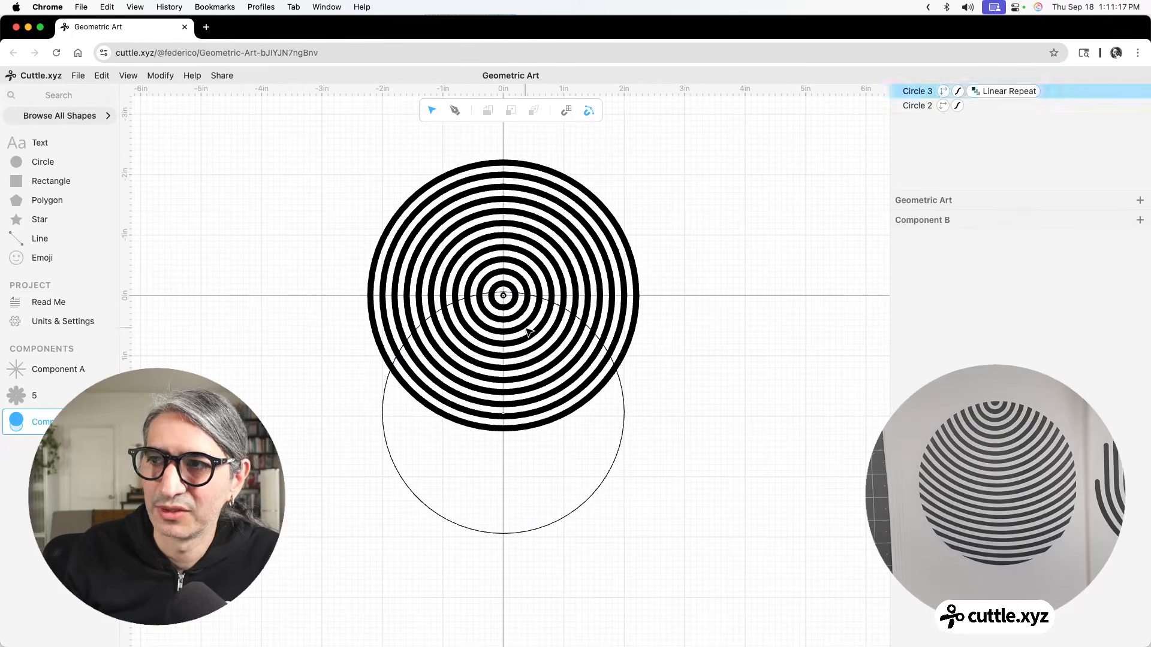
click(1002, 91)
drag(1002, 277, 1023, 276)
click(778, 388)
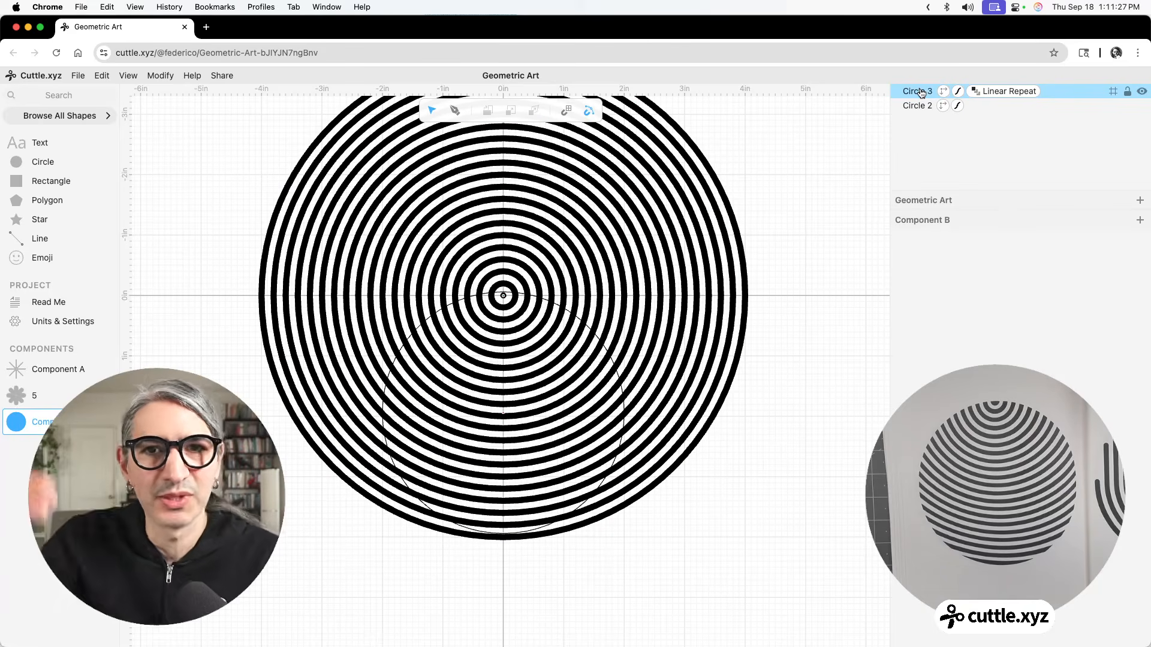
Step: Reorder the repeated circles beneath the guide circle and apply a Mask to both shapes
drag(917, 94, 917, 115)
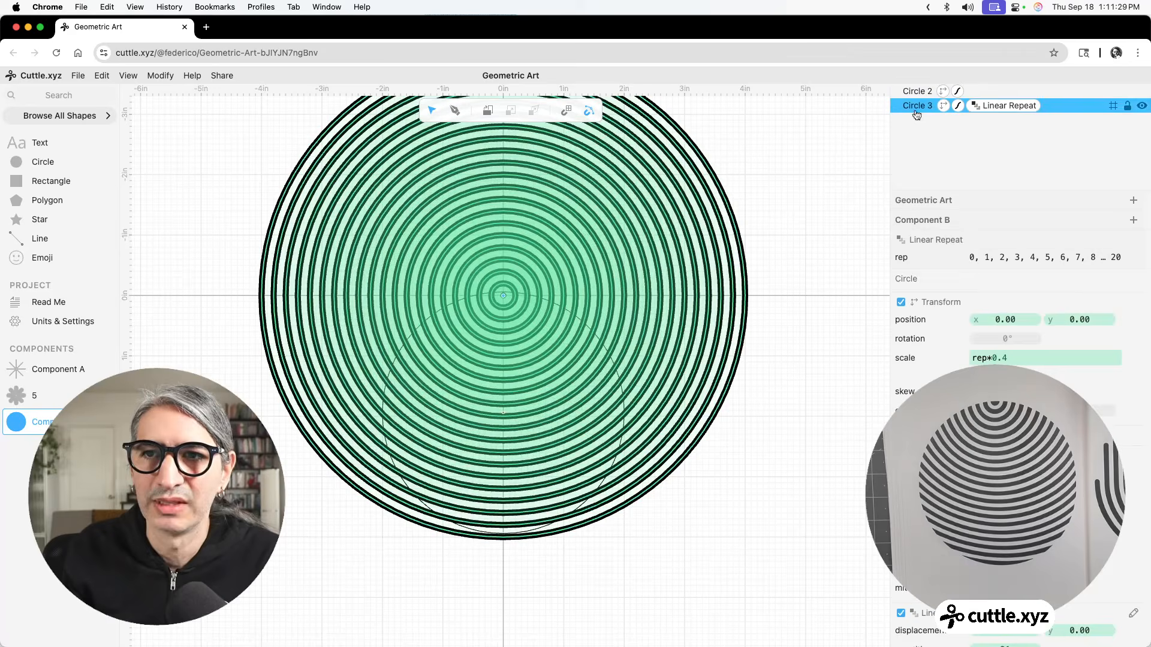
mouse_move(840, 150)
mouse_down()
mouse_move(801, 282)
mouse_move(174, 455)
mouse_move(229, 166)
mouse_up()
click(169, 76)
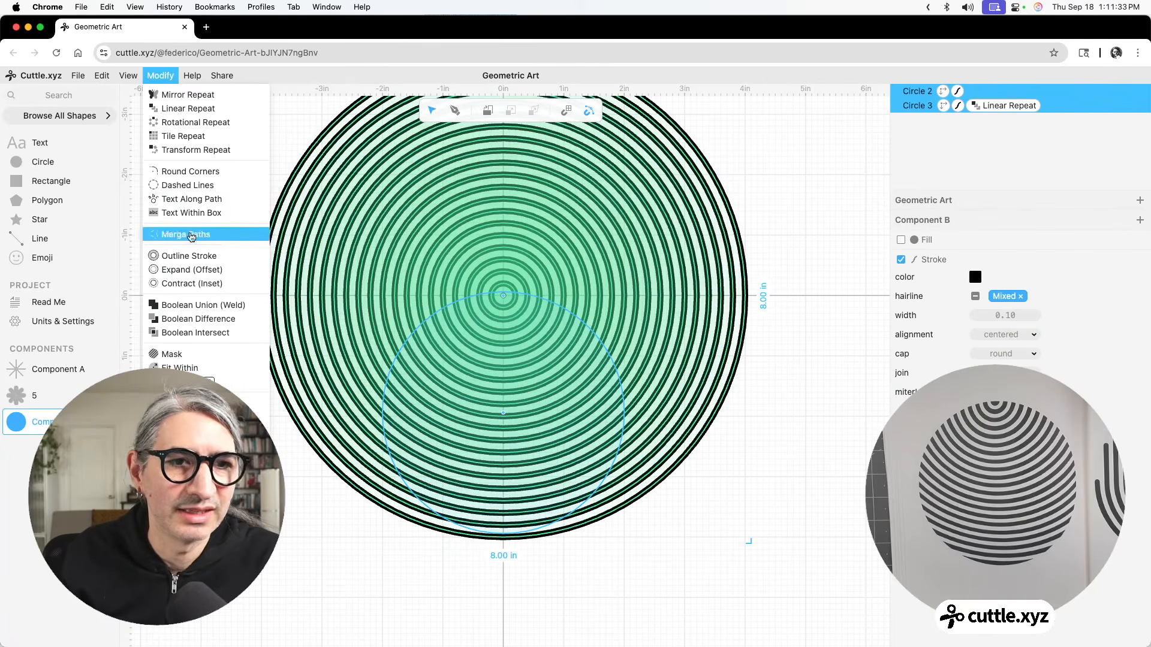
click(208, 354)
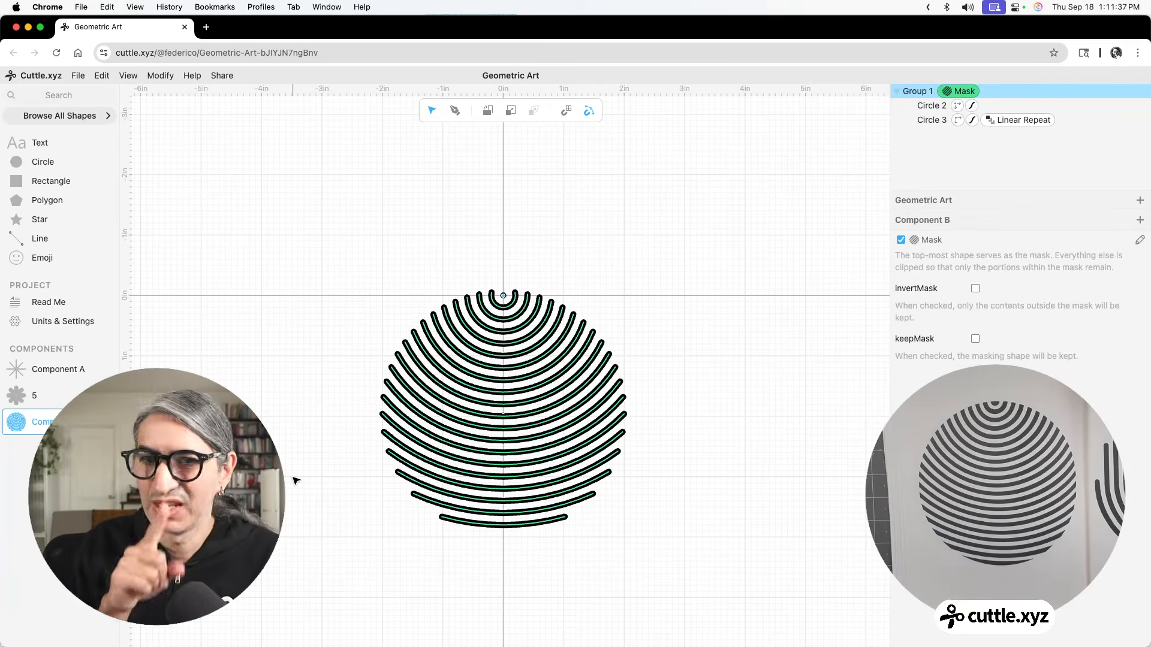
scroll(318, 476, up, 3)
click(301, 440)
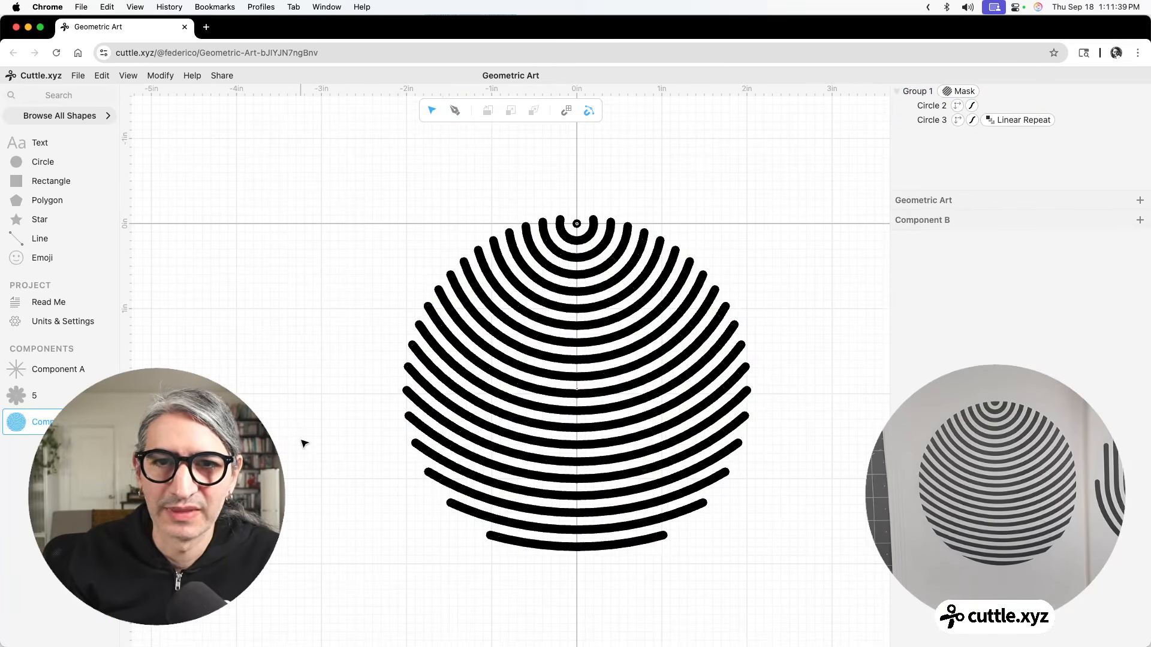
Step: Apply the Flatten modifier to the repeated circles inside the mask group to cut the stroke ends along the mask edge
scroll(289, 433, right, 2)
scroll(264, 401, up, 1)
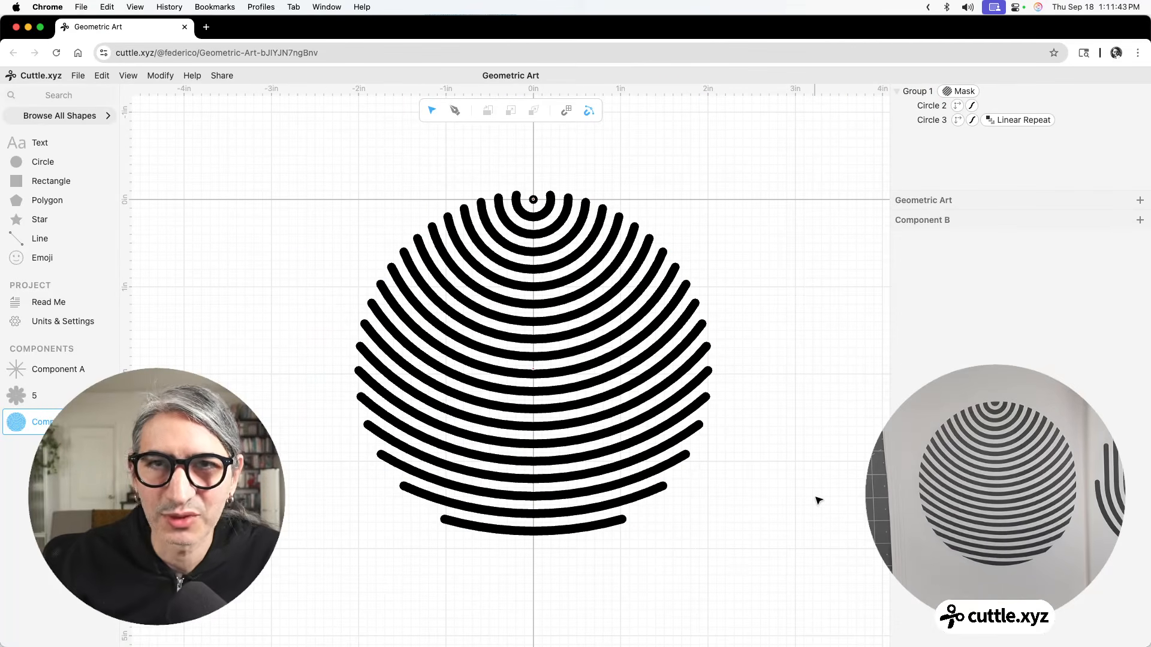
click(719, 356)
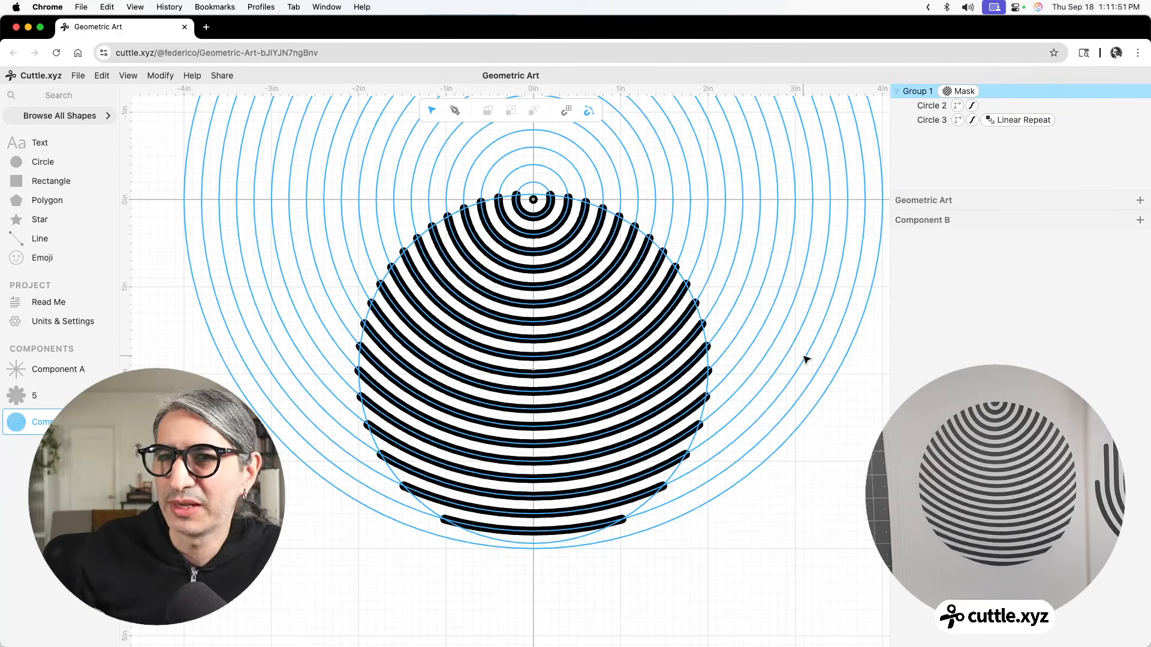
click(927, 121)
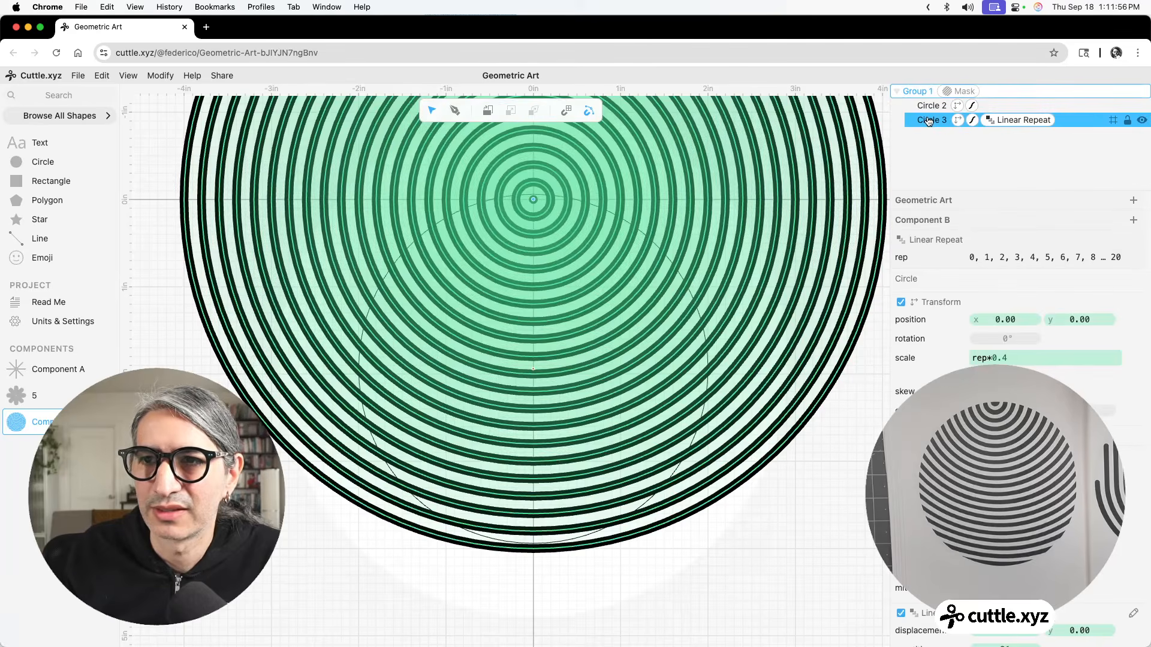
click(162, 74)
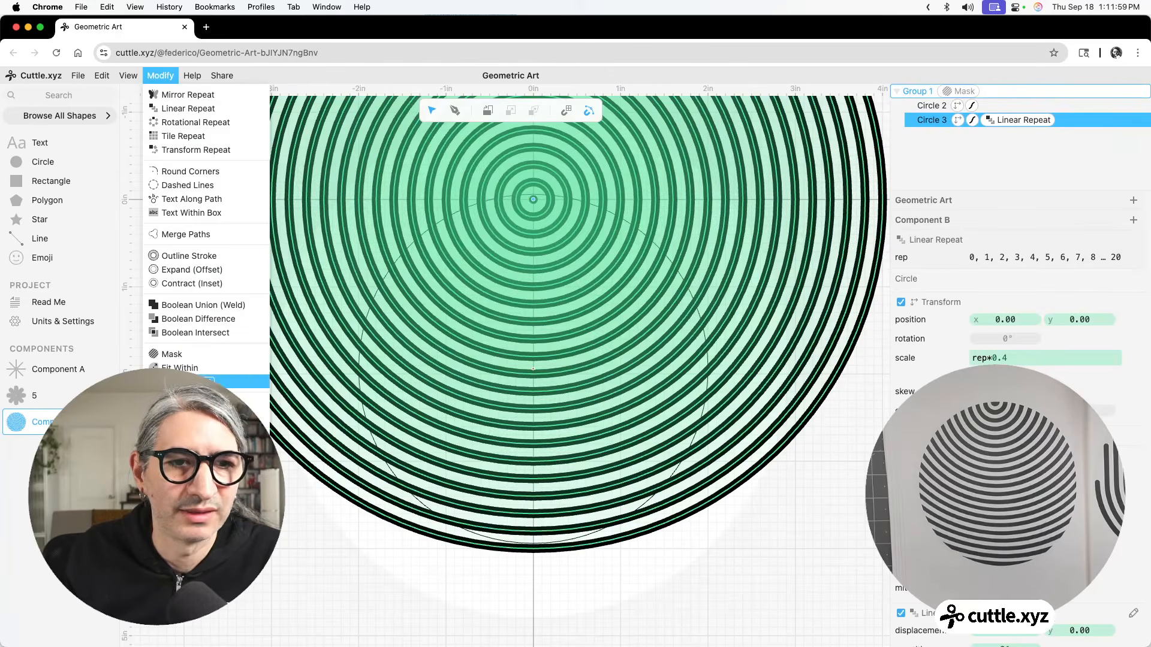
click(204, 403)
click(824, 547)
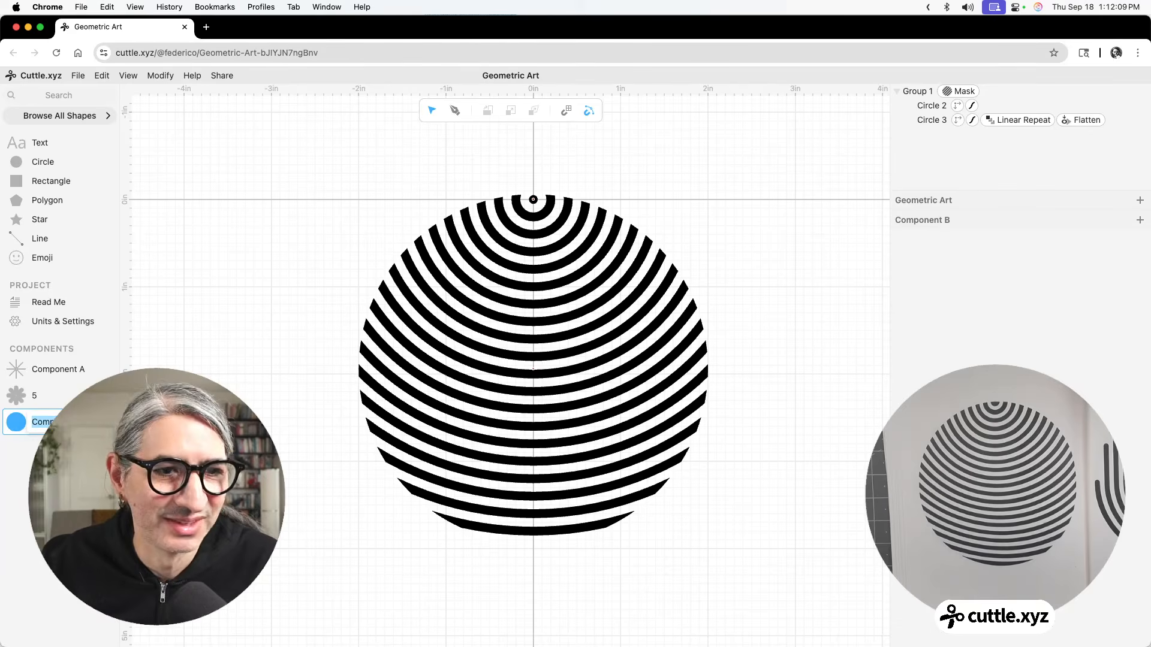
Step: Rename the finished ring component as 6 and add a new empty component
text(6)
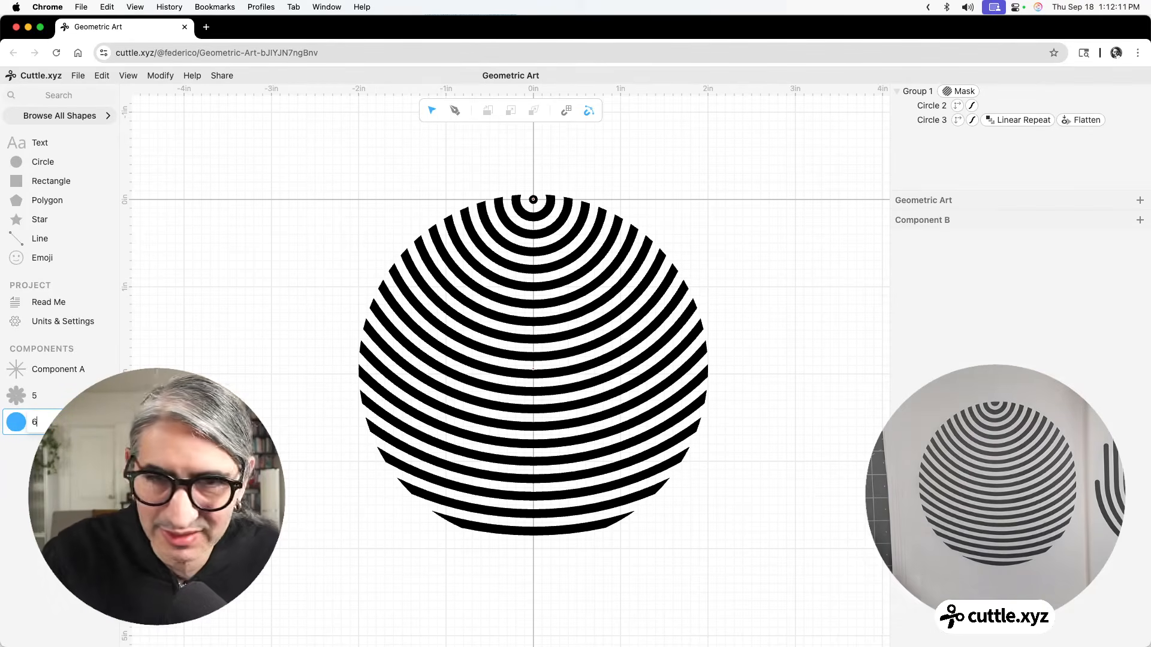
key(Return)
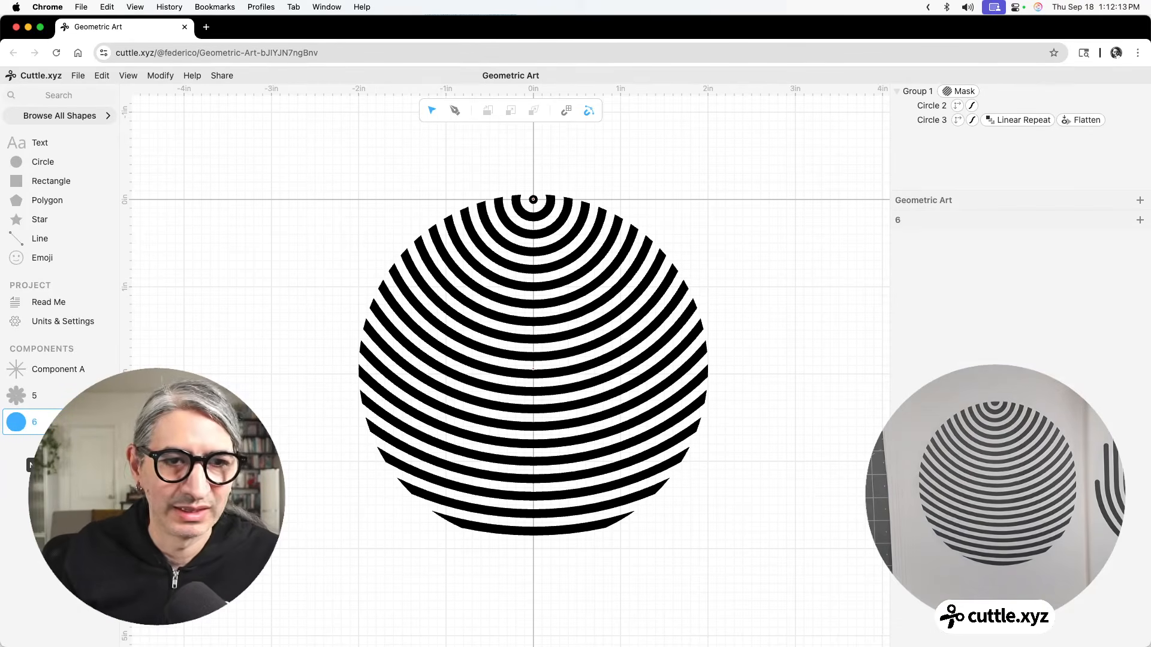
click(60, 448)
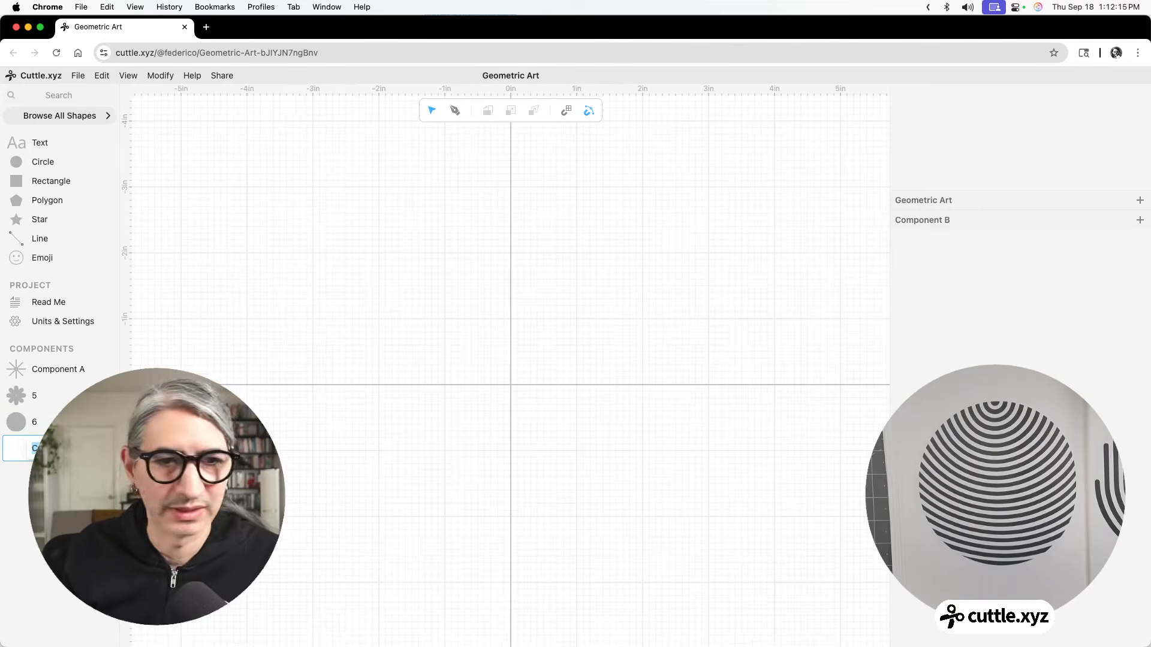
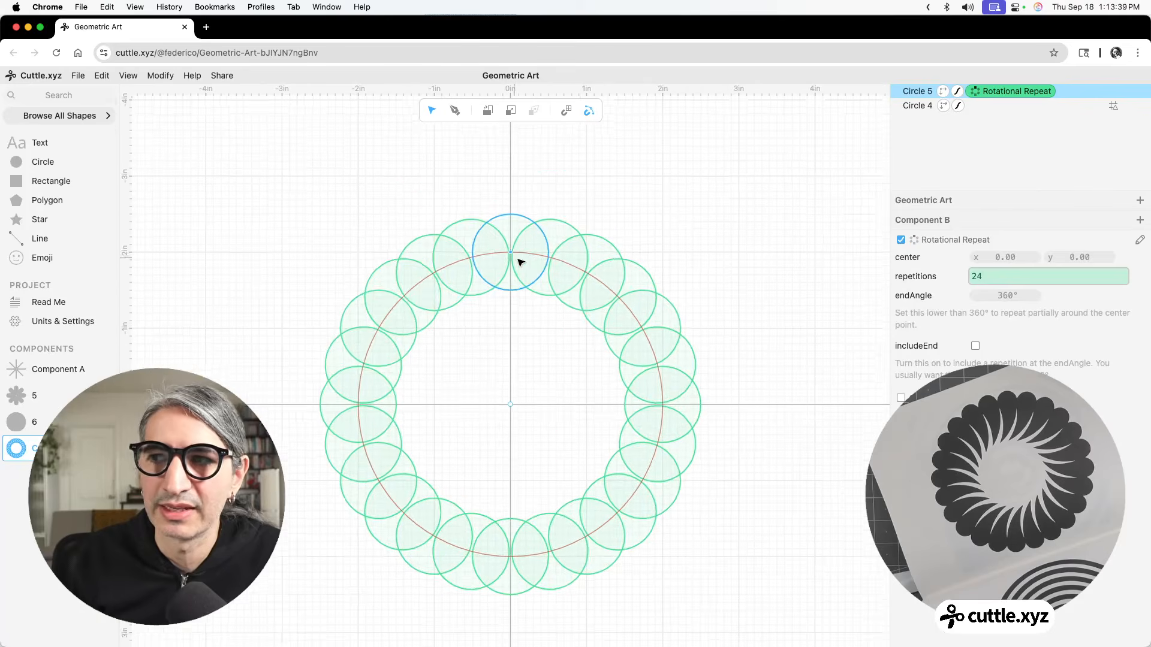
Step: Scale the repeated circle in its Transform to 0.52 so neighbouring circles in the ring just touch
drag(533, 280, 559, 211)
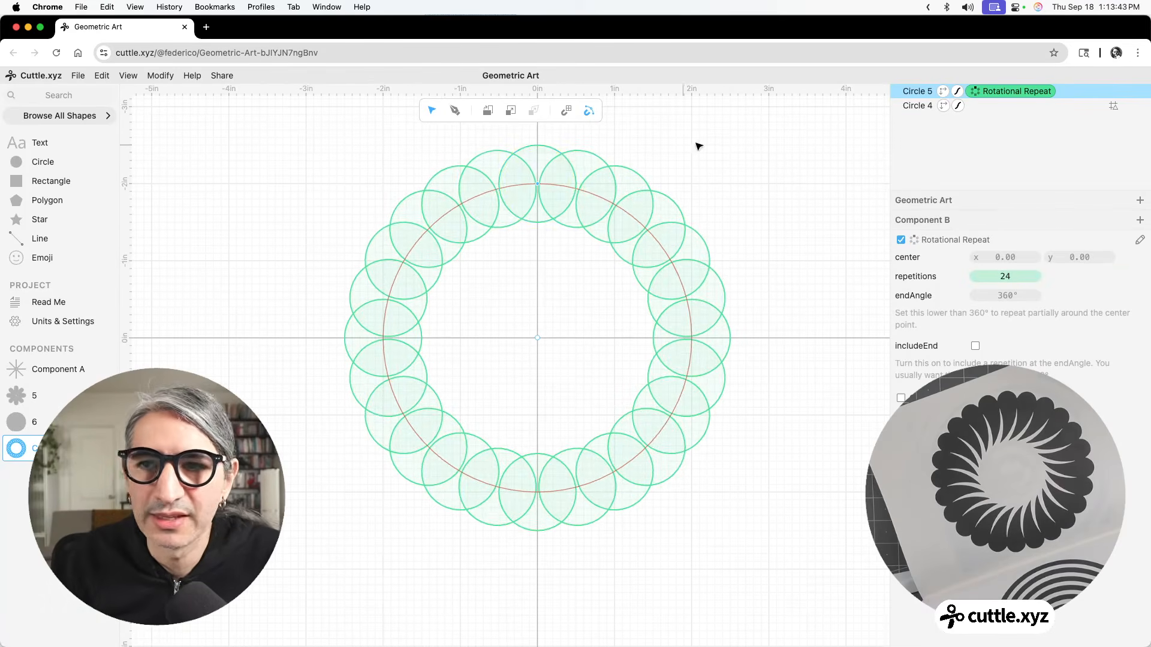
click(946, 91)
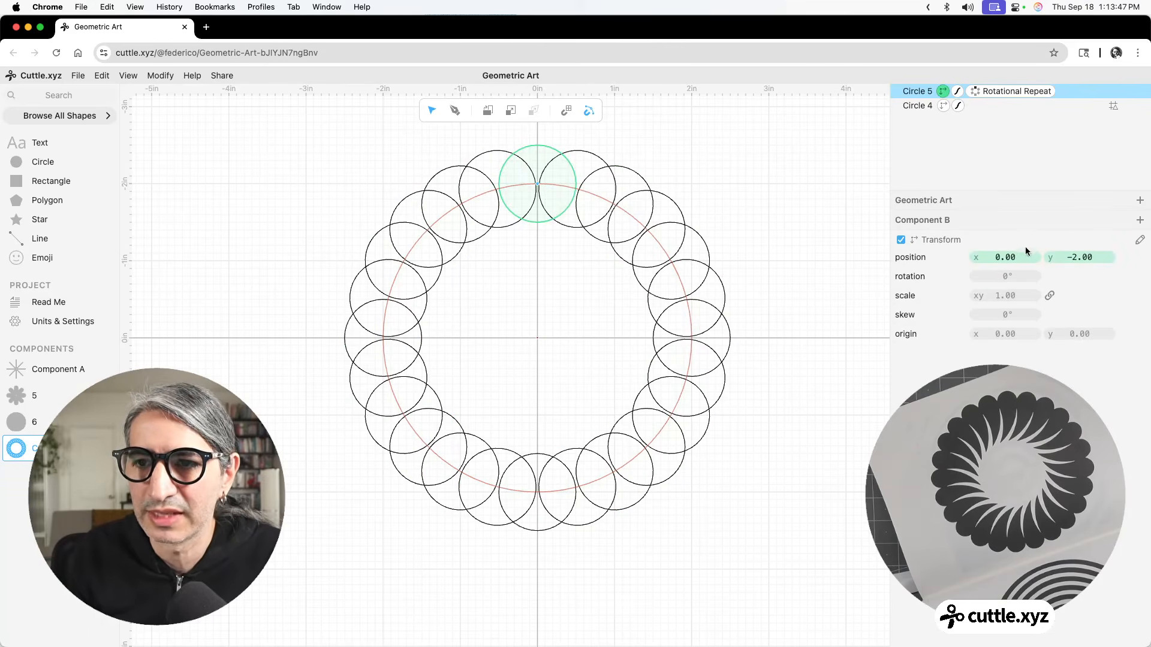
drag(1013, 296, 927, 296)
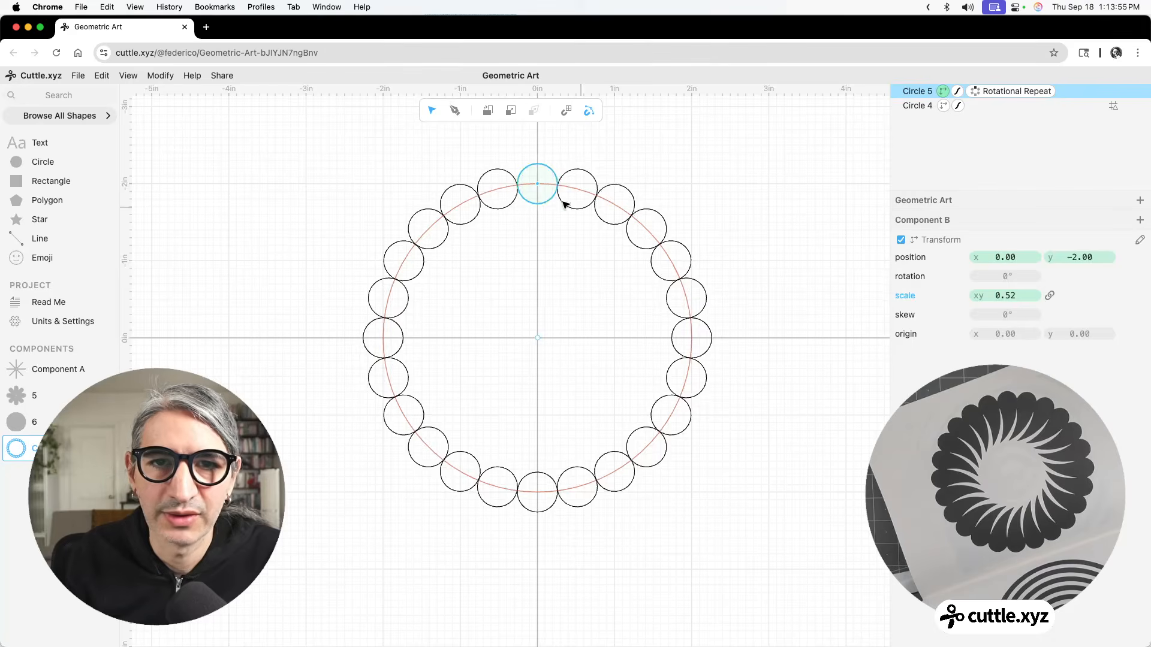
scroll(547, 194, up, 3)
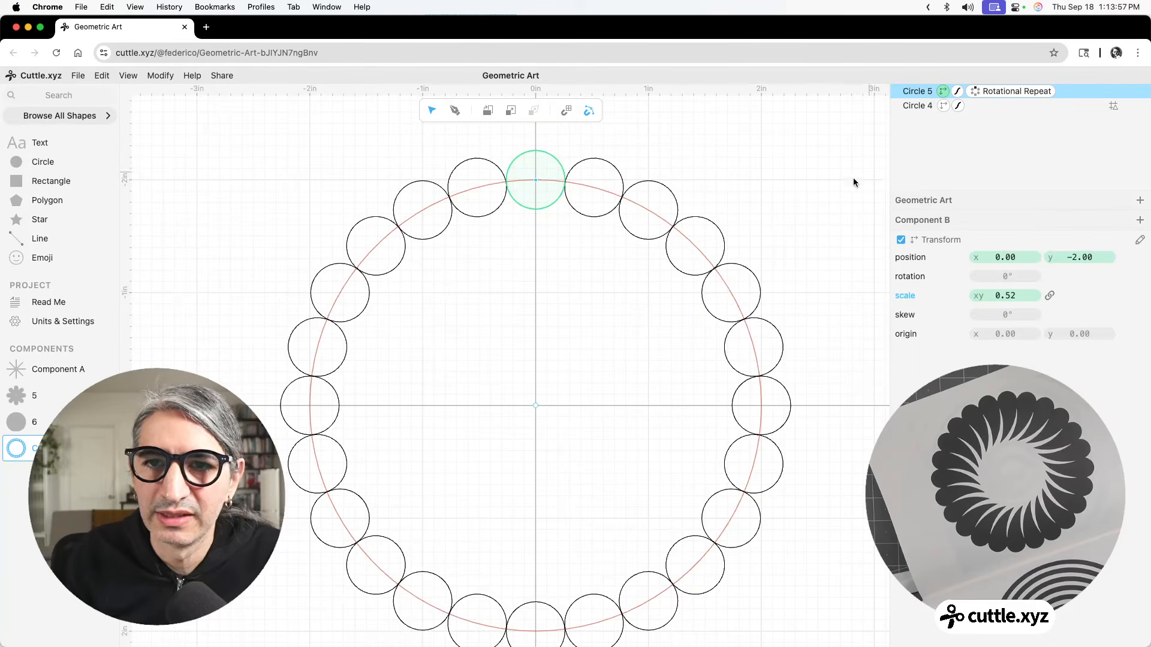
scroll(799, 220, down, 2)
scroll(791, 209, down, 3)
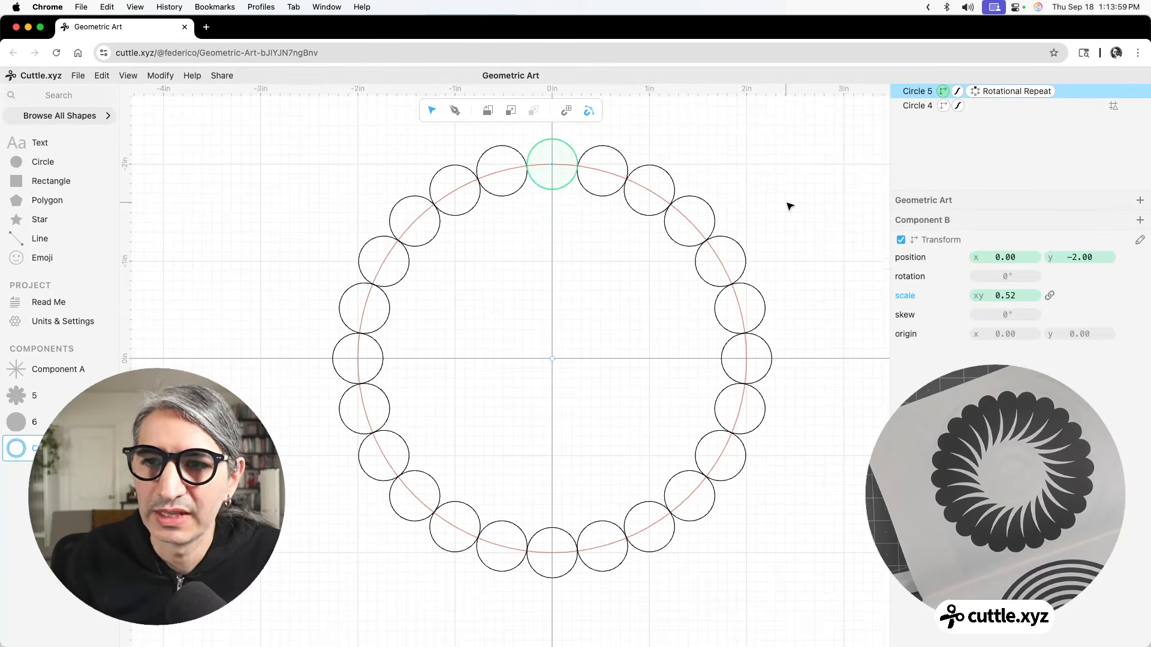
click(790, 207)
Step: Add a fill to the rotationally repeated circles and set its color to black
click(919, 107)
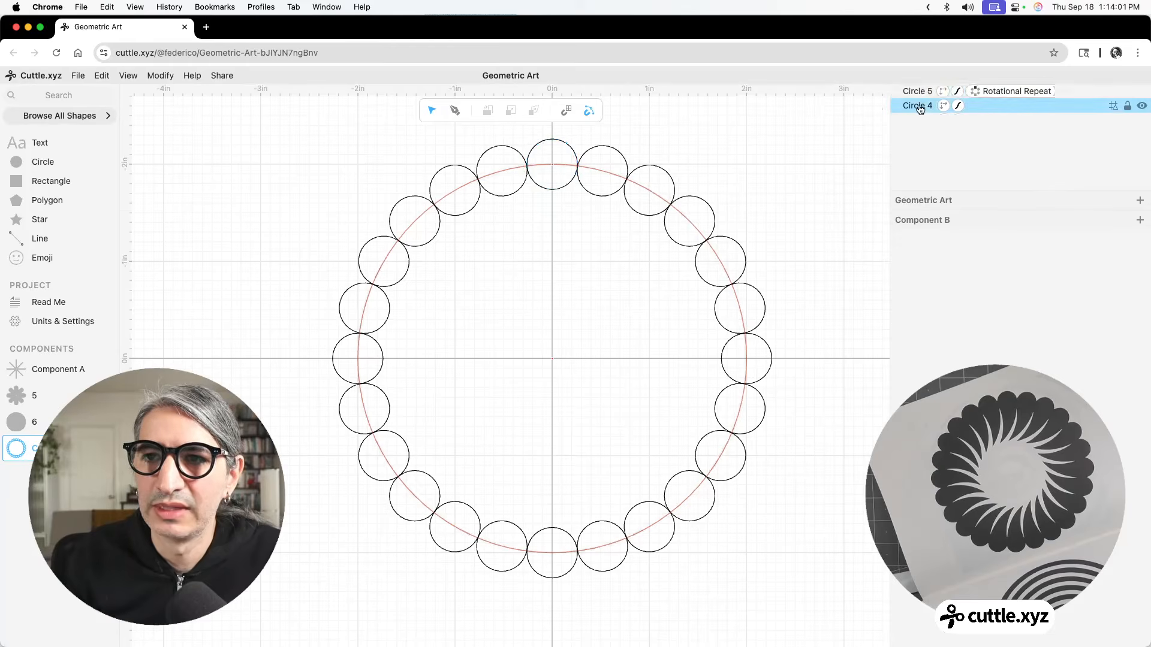
click(921, 108)
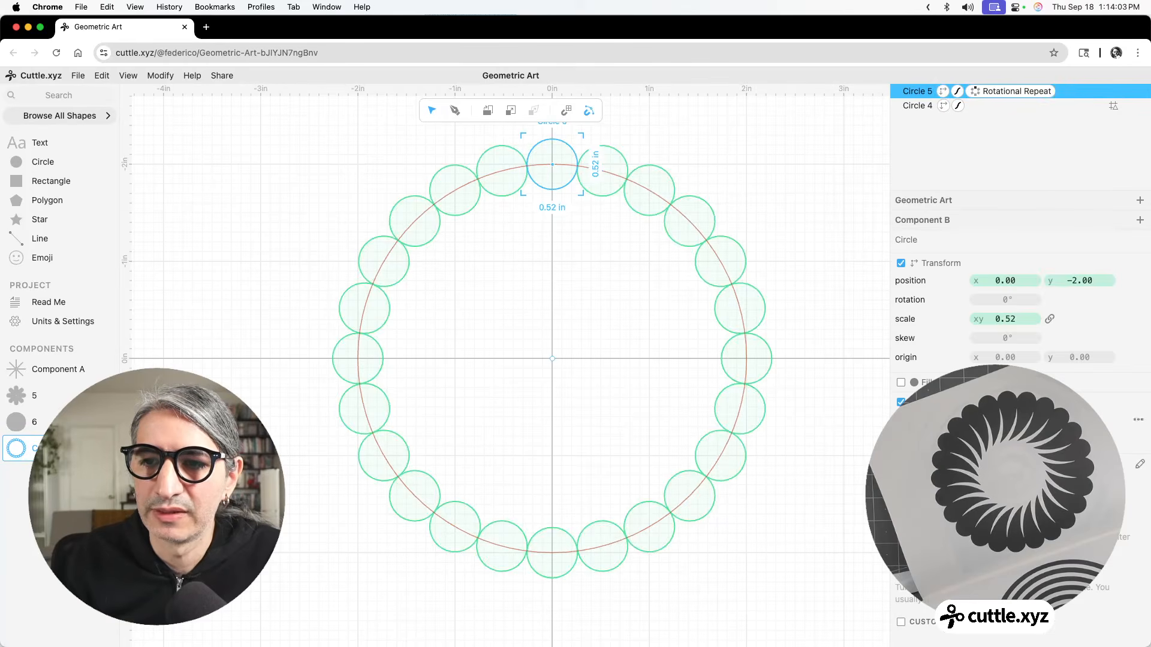
click(901, 384)
click(914, 383)
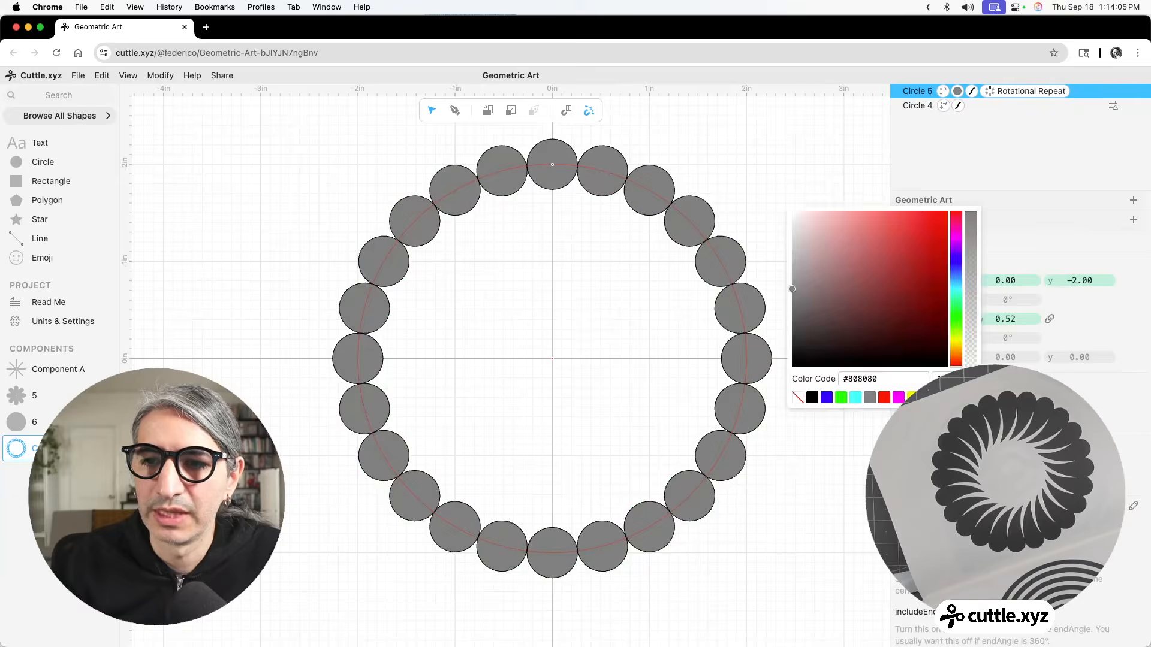
click(813, 398)
click(841, 396)
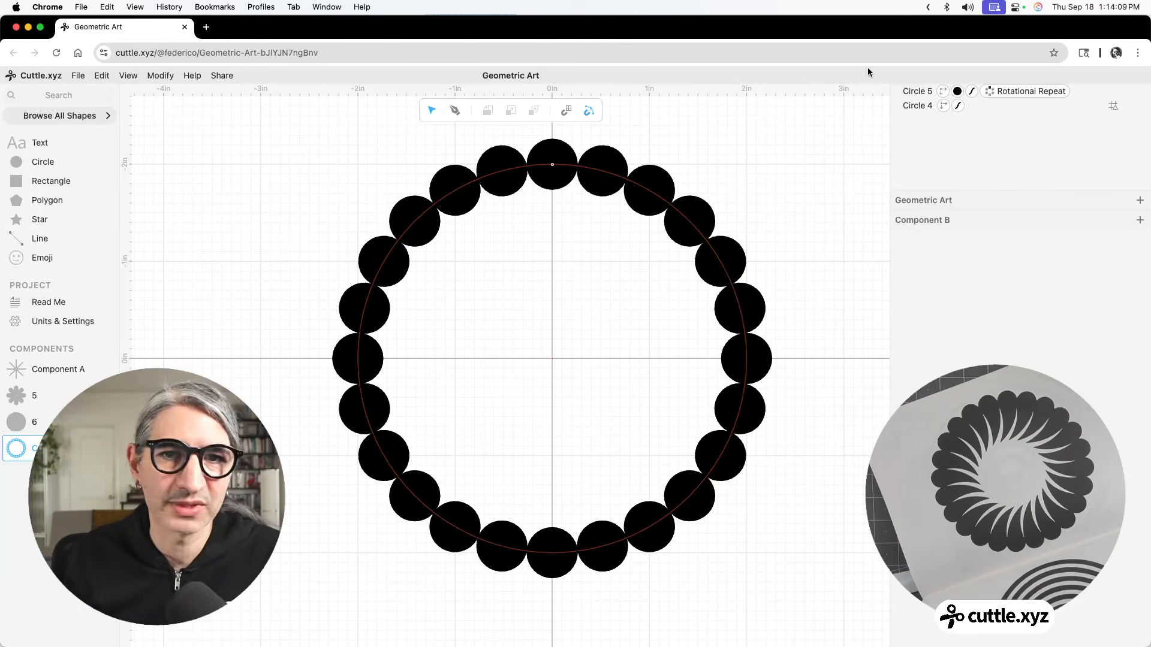
Step: Draw a closed triangle with the Pen tool, from the topmost circle's two contact points down to a tip on the vertical axis, about 1.44 in tall
click(457, 109)
click(525, 164)
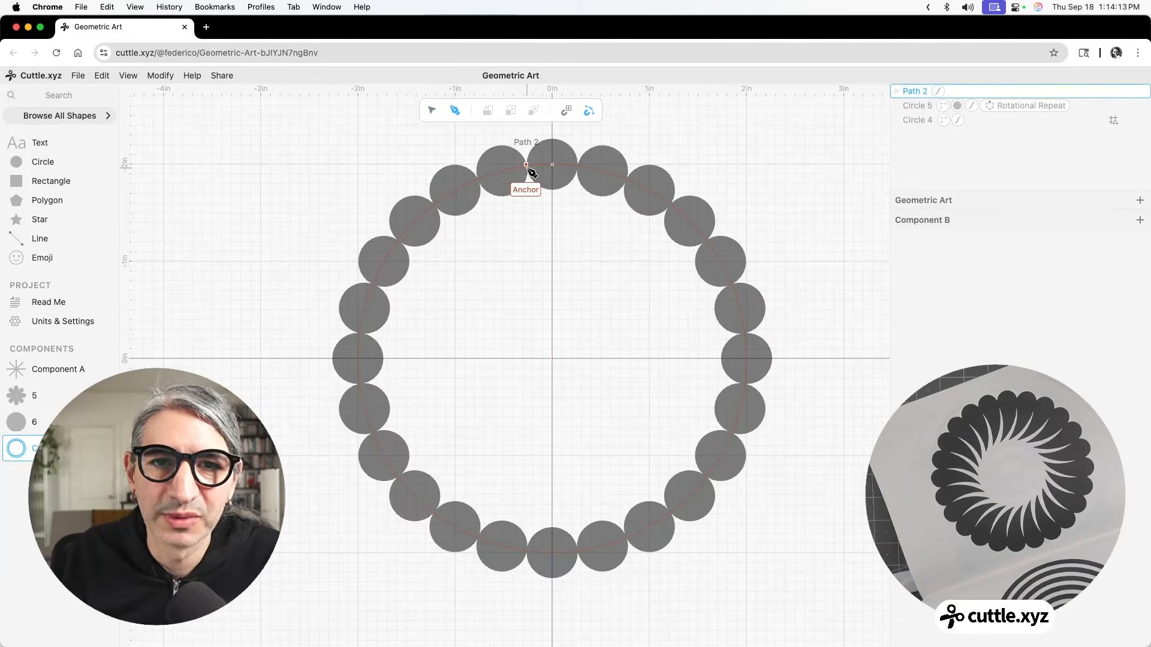
click(527, 165)
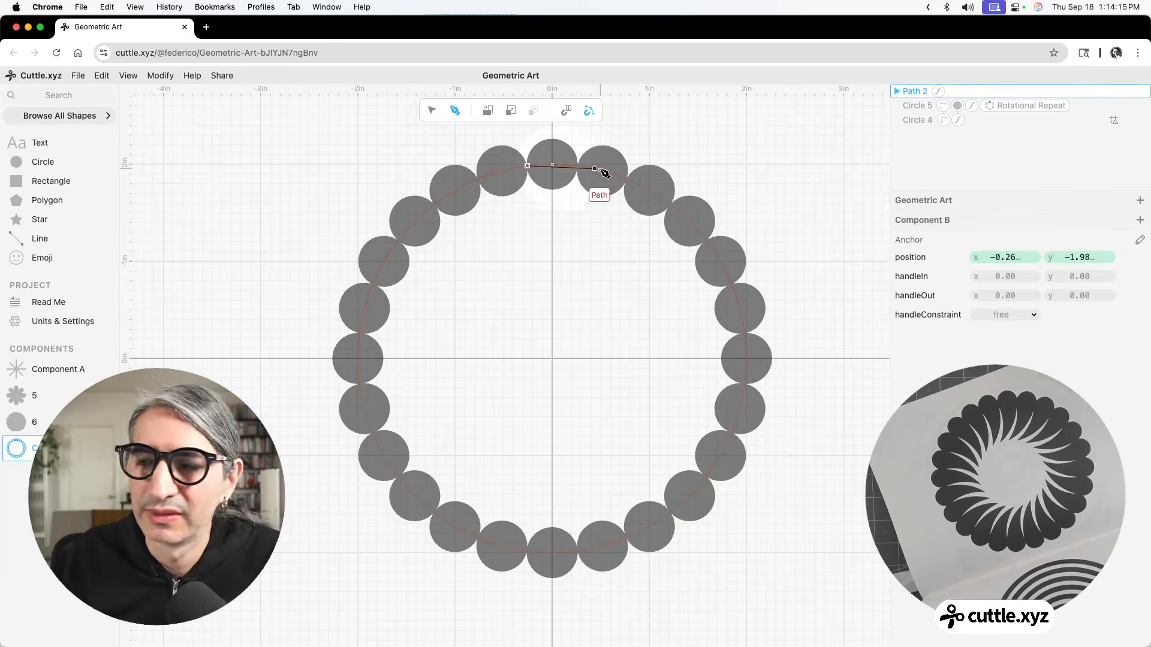
click(577, 165)
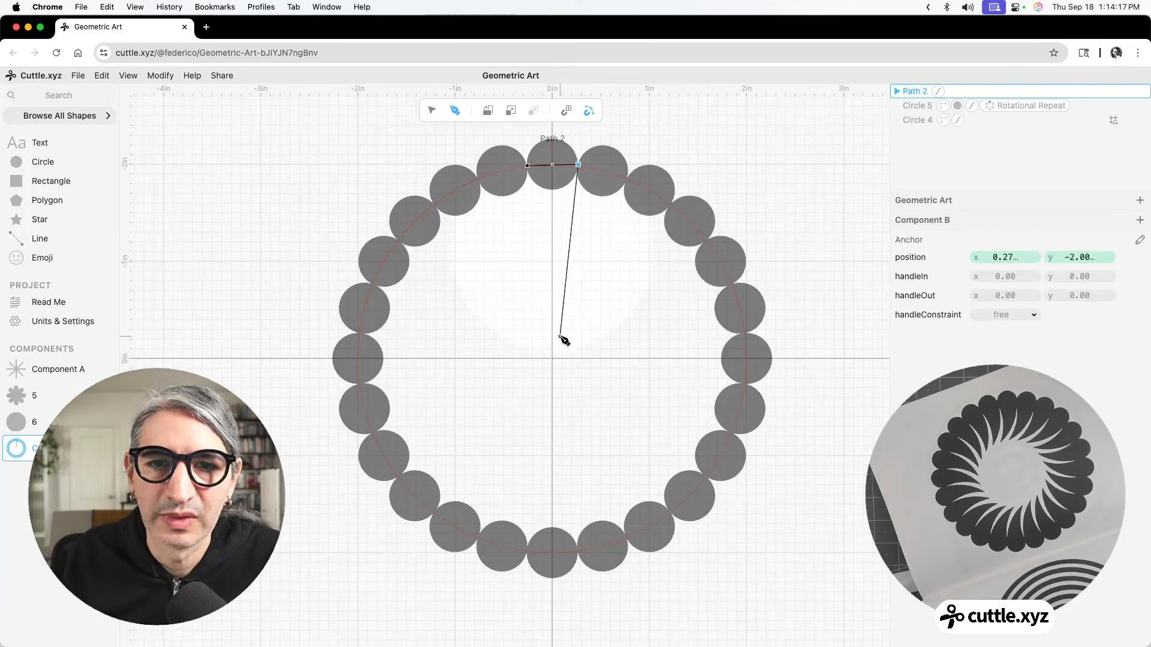
click(552, 304)
click(527, 165)
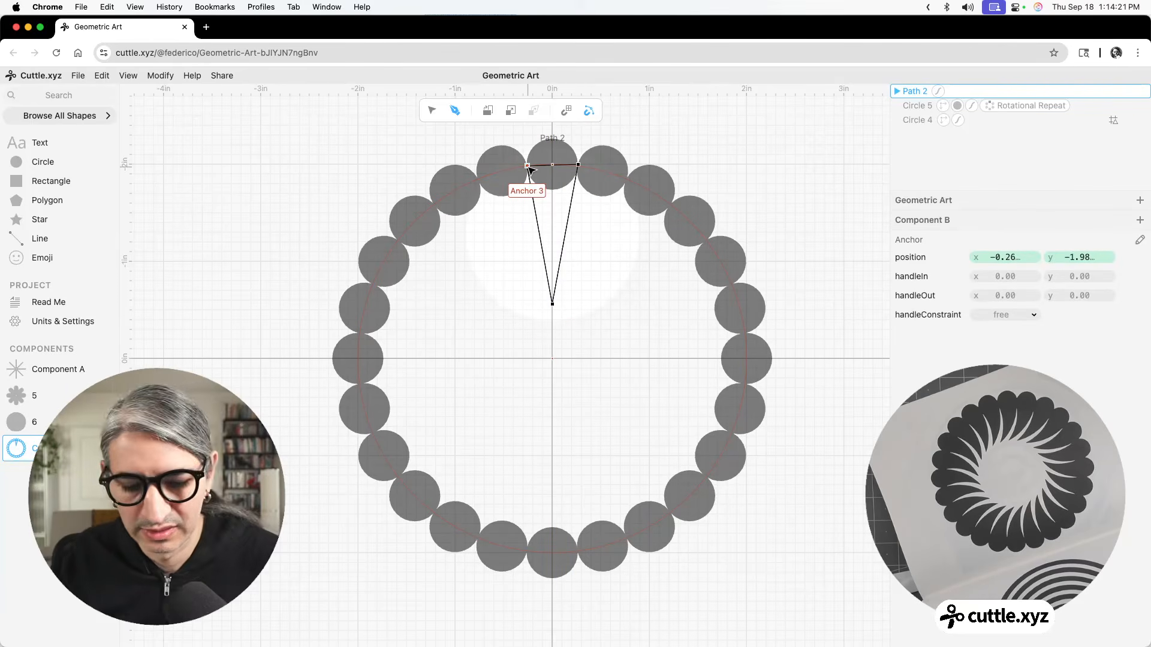
click(431, 111)
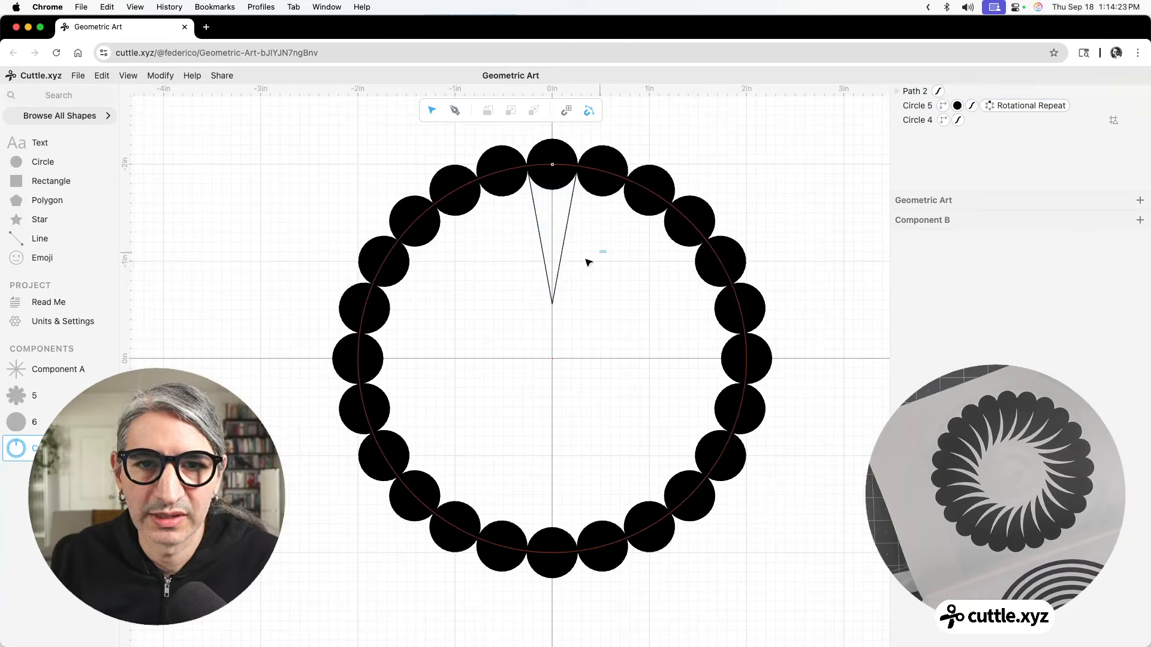
Step: Add a fill to the triangle path and set its color to black
click(588, 262)
click(901, 303)
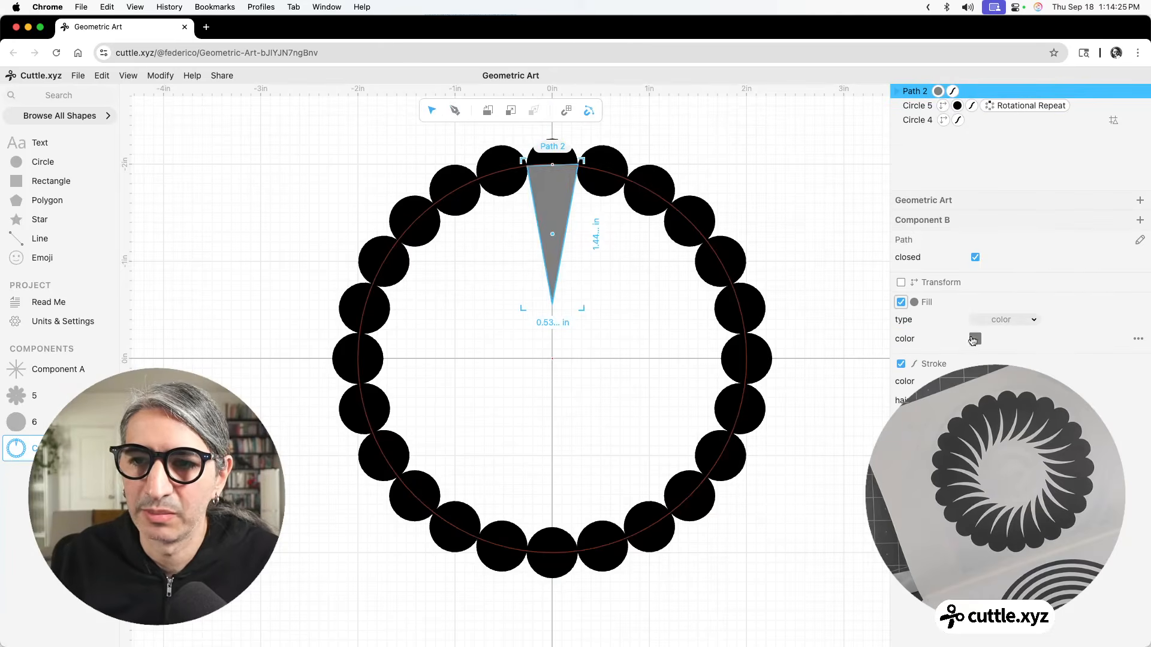
click(975, 339)
click(811, 317)
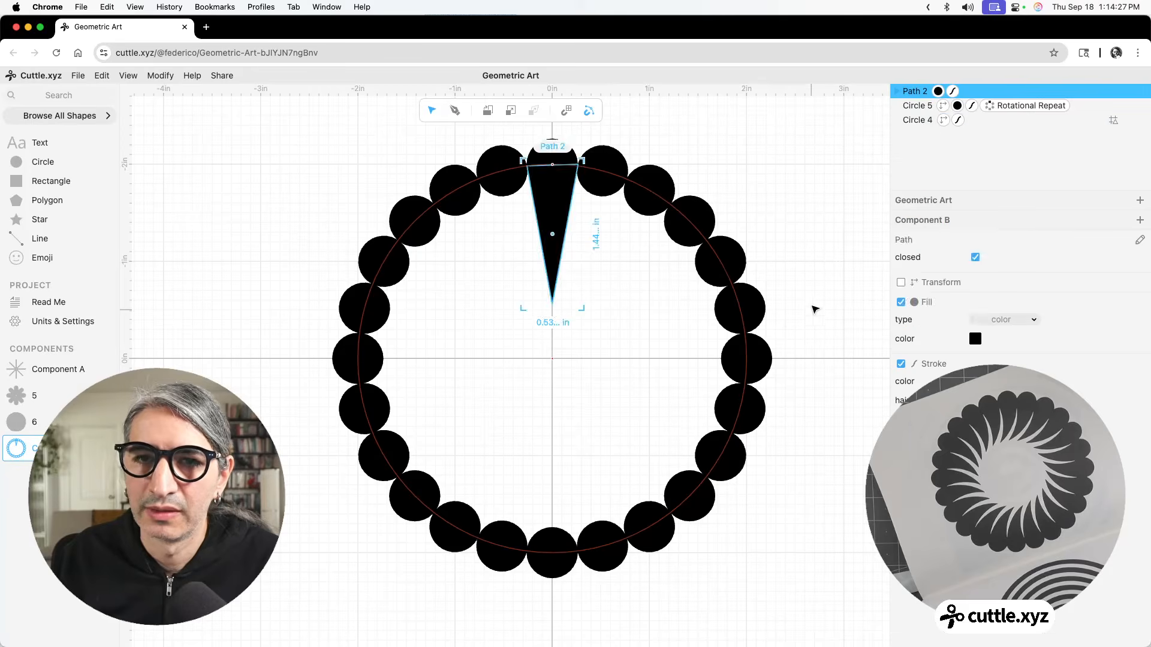
click(816, 303)
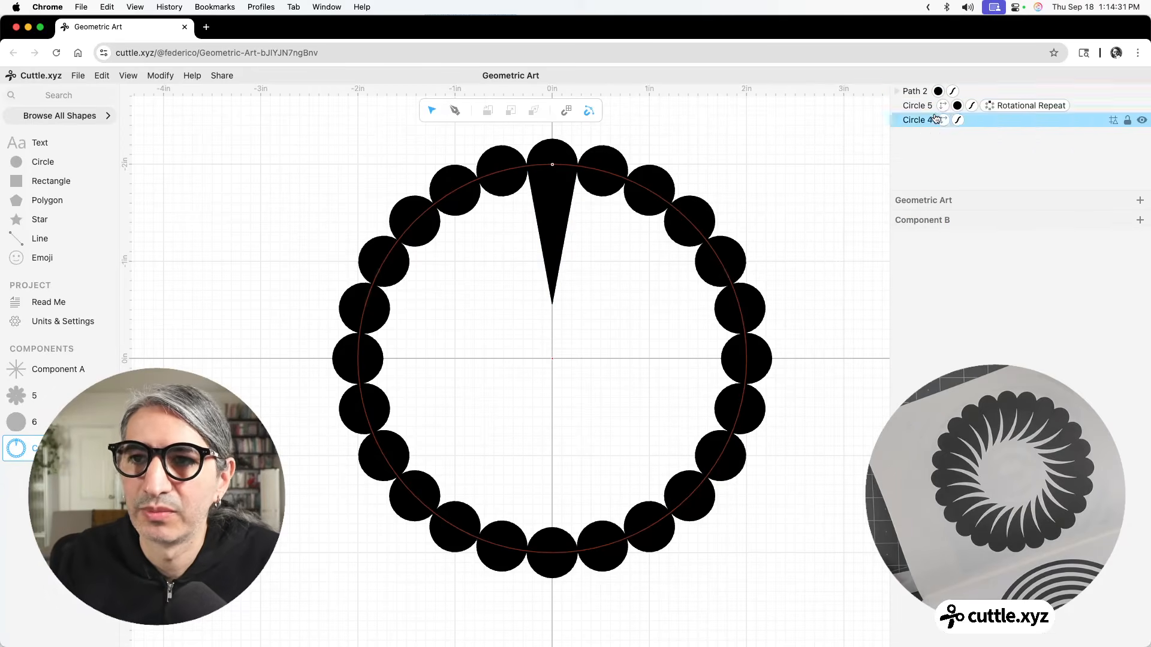
Step: Apply a Rotational Repeat with 24 repetitions to the black triangle
click(977, 91)
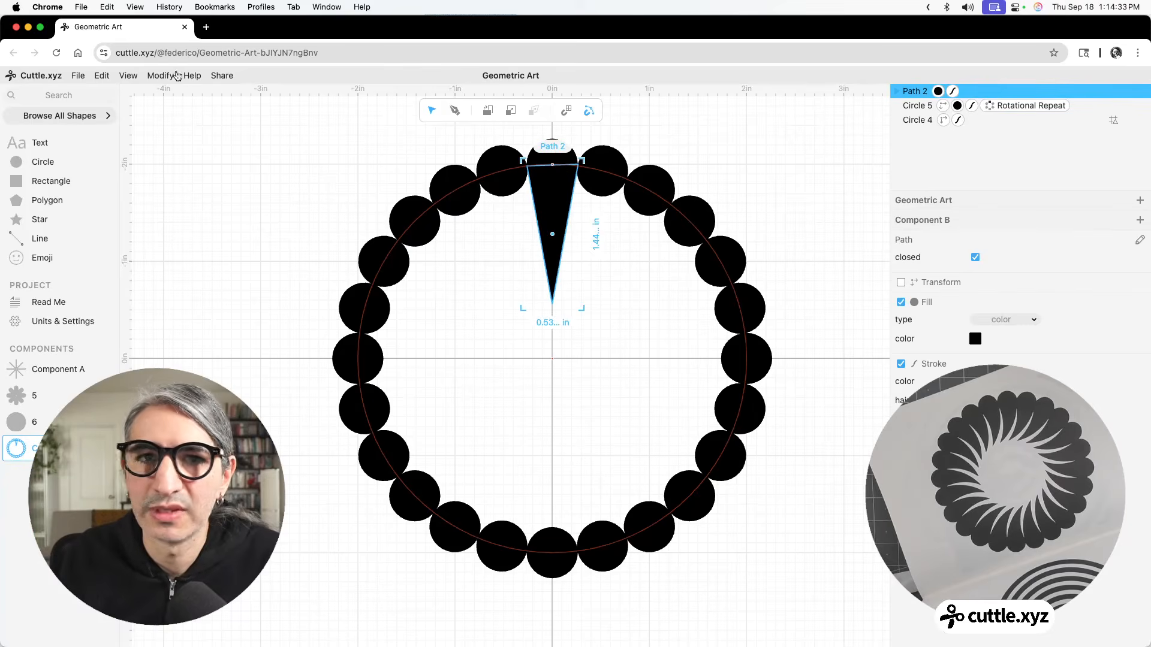
click(159, 78)
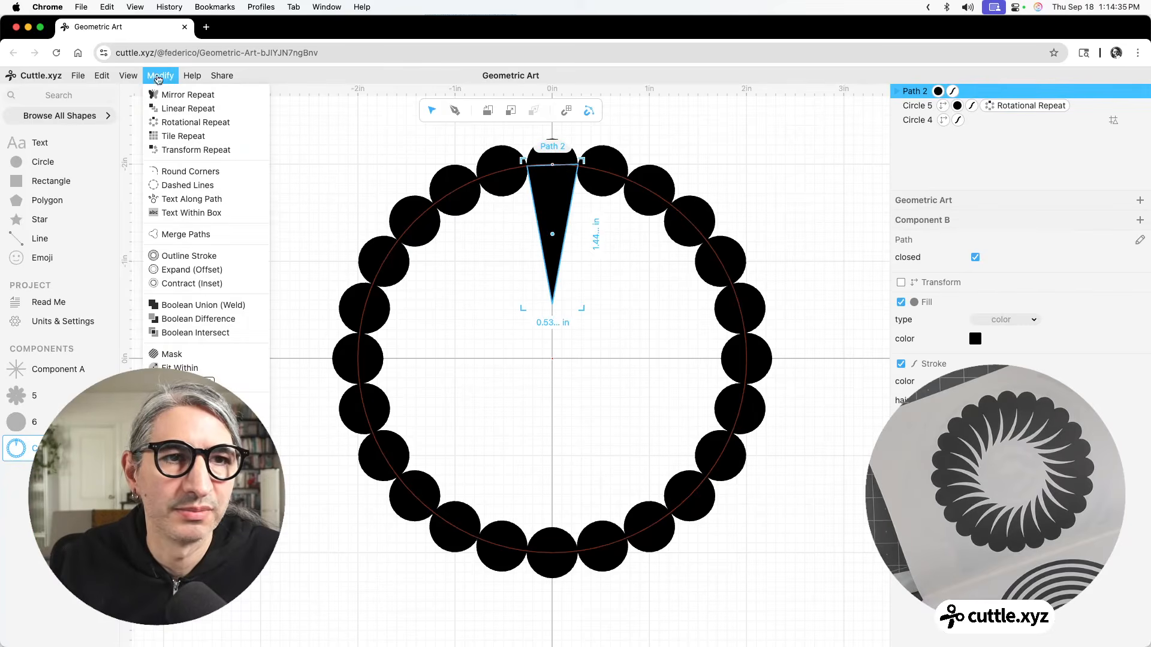
click(180, 123)
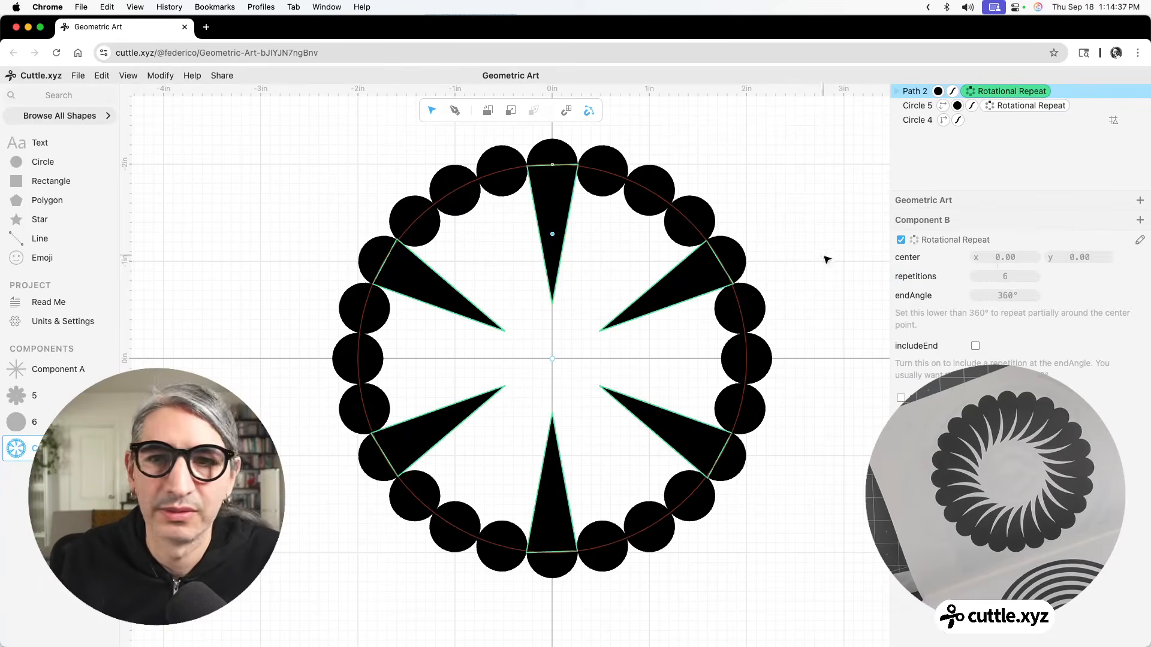
click(1001, 276)
text(24)
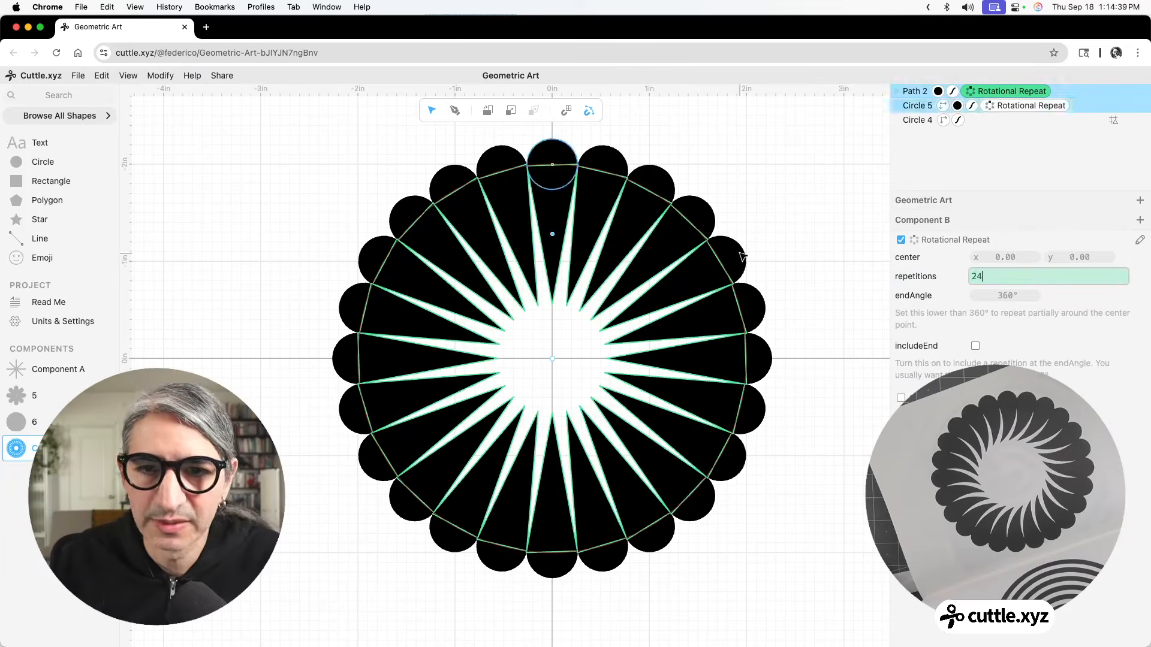
click(773, 223)
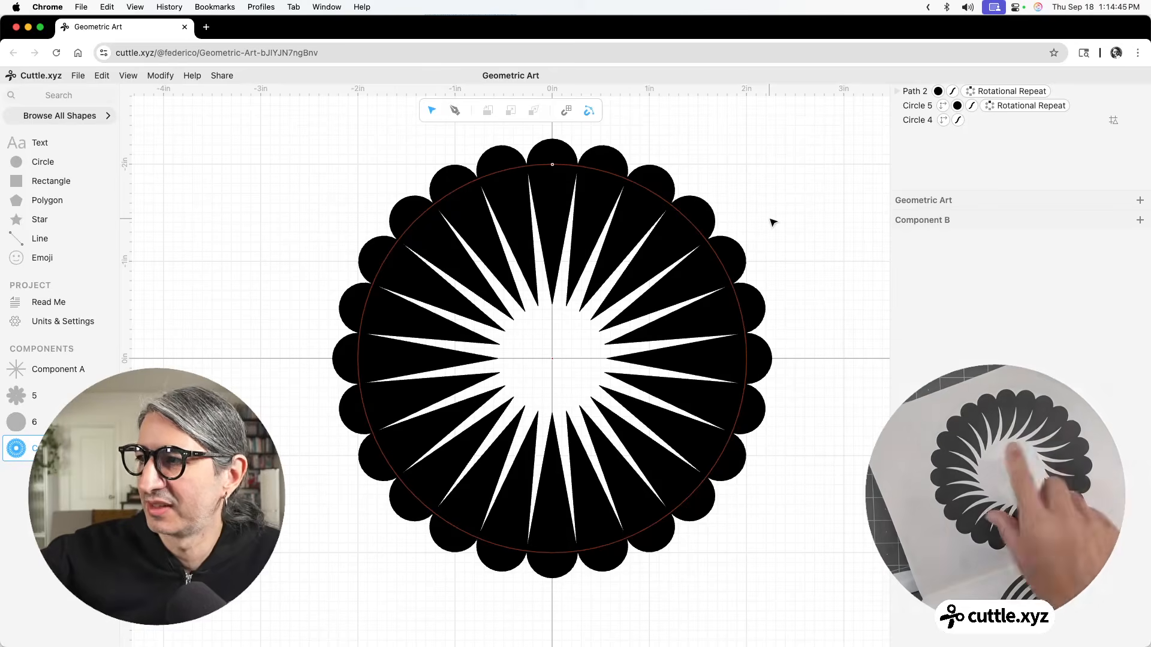
Step: Bend both long sides of the repeated triangle into matching curves and move its inner tip slightly closer to the center
double_click(569, 222)
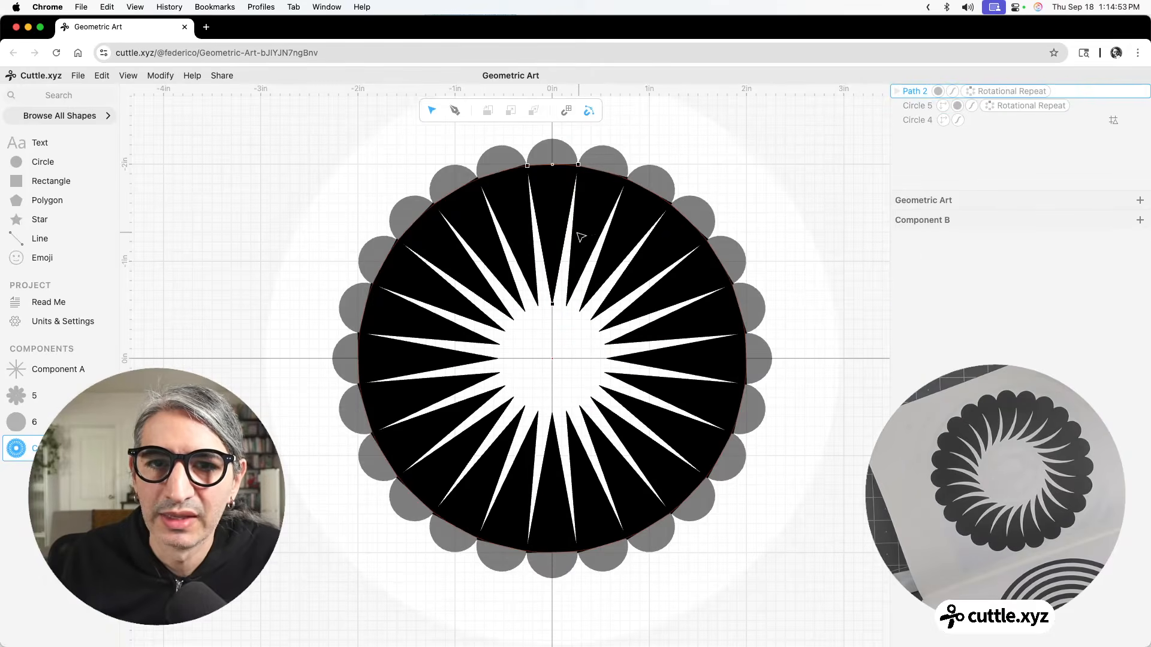
scroll(569, 222, up, 3)
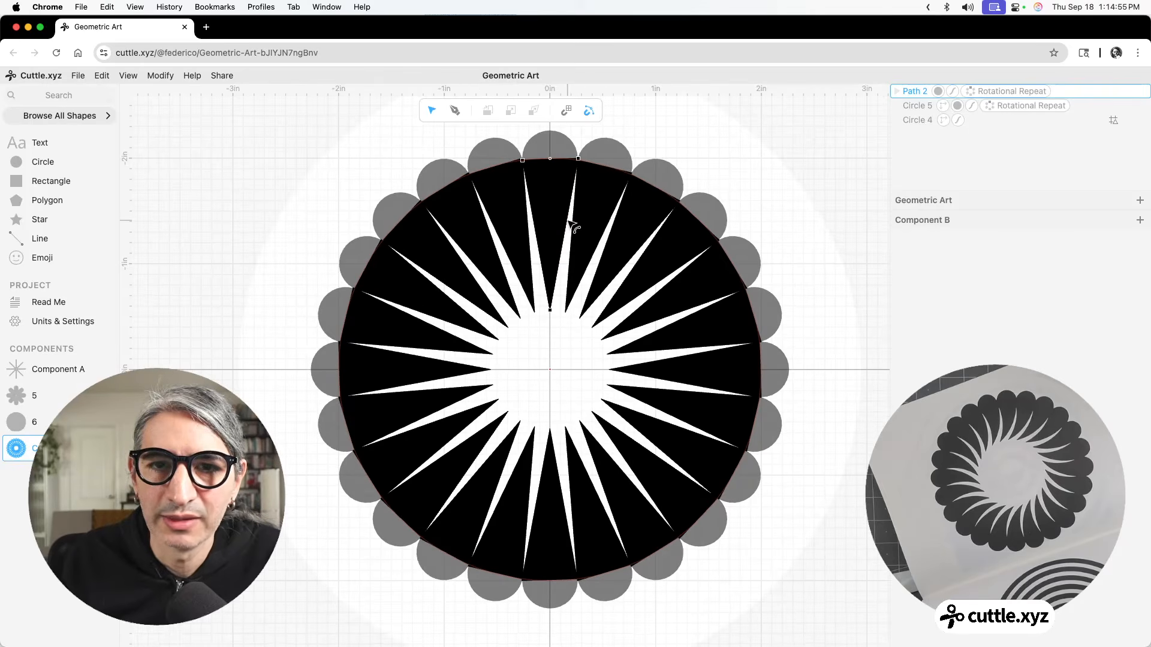
drag(569, 223, 543, 240)
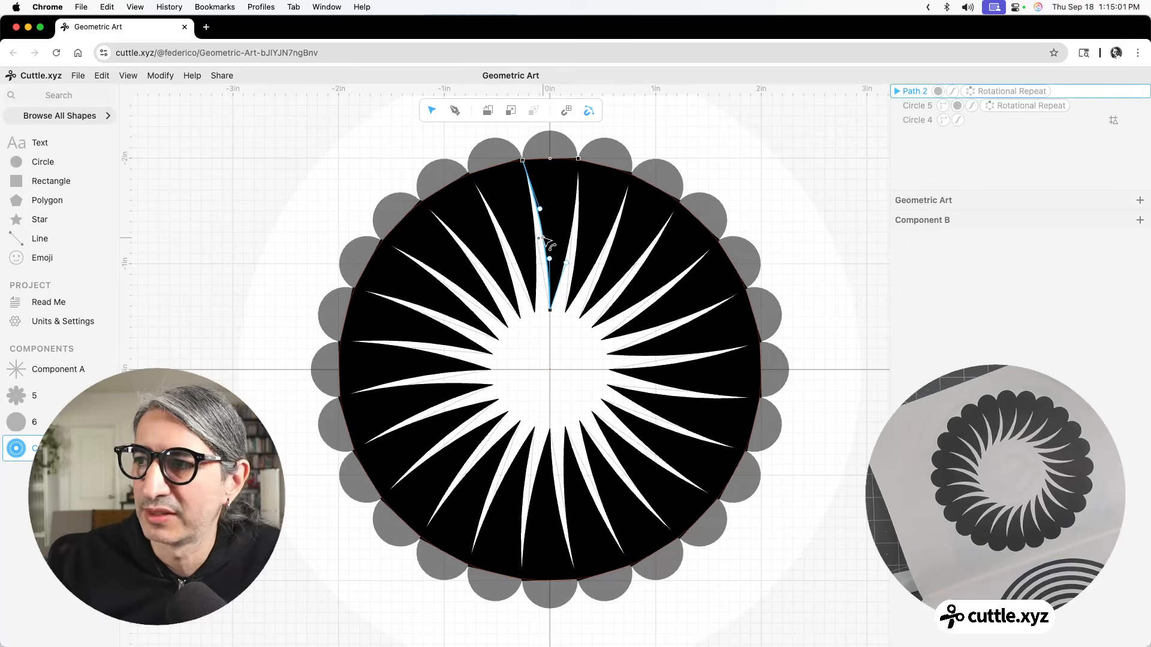
drag(550, 311, 551, 324)
drag(540, 209, 538, 218)
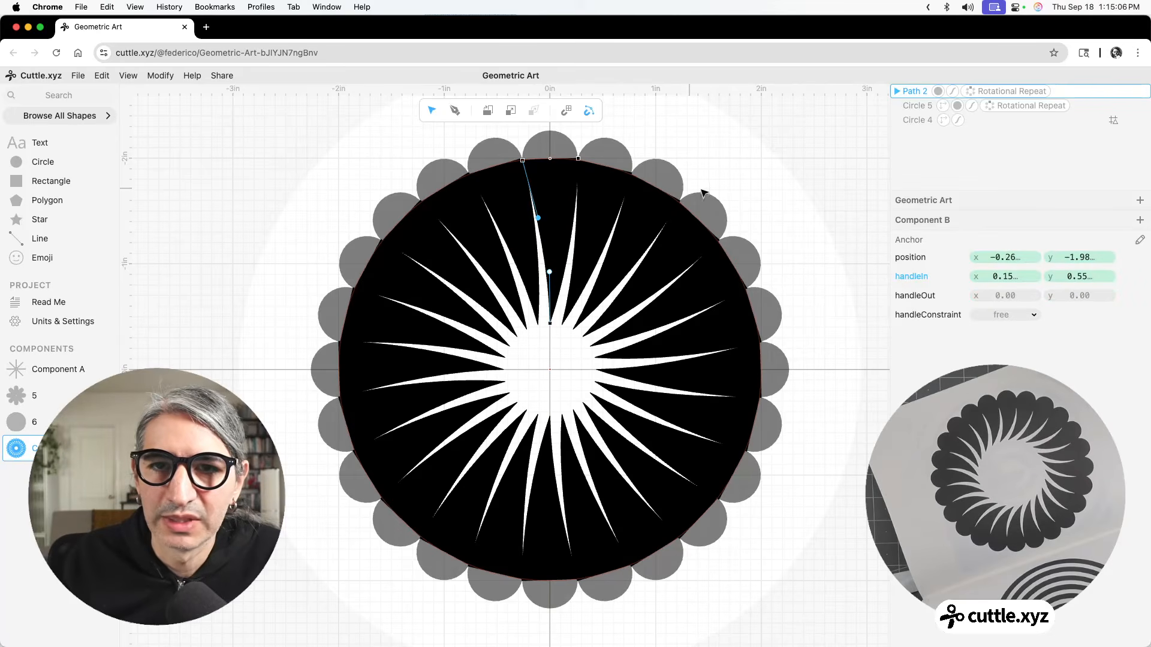
click(754, 183)
scroll(755, 183, down, 2)
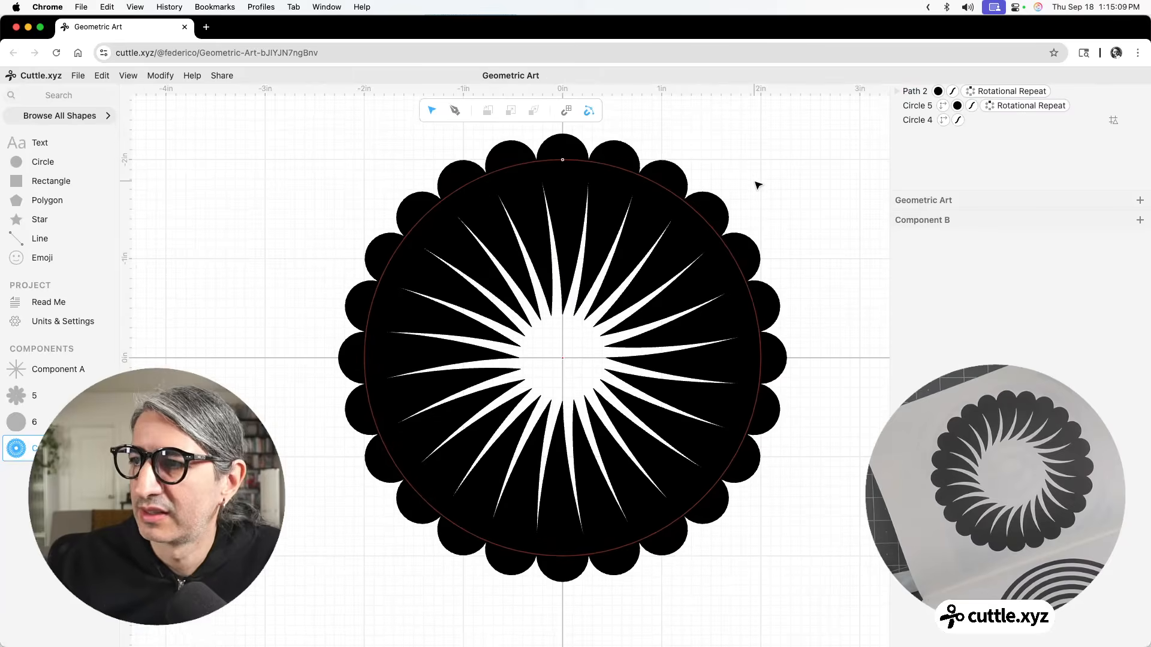
scroll(743, 243, up, 2)
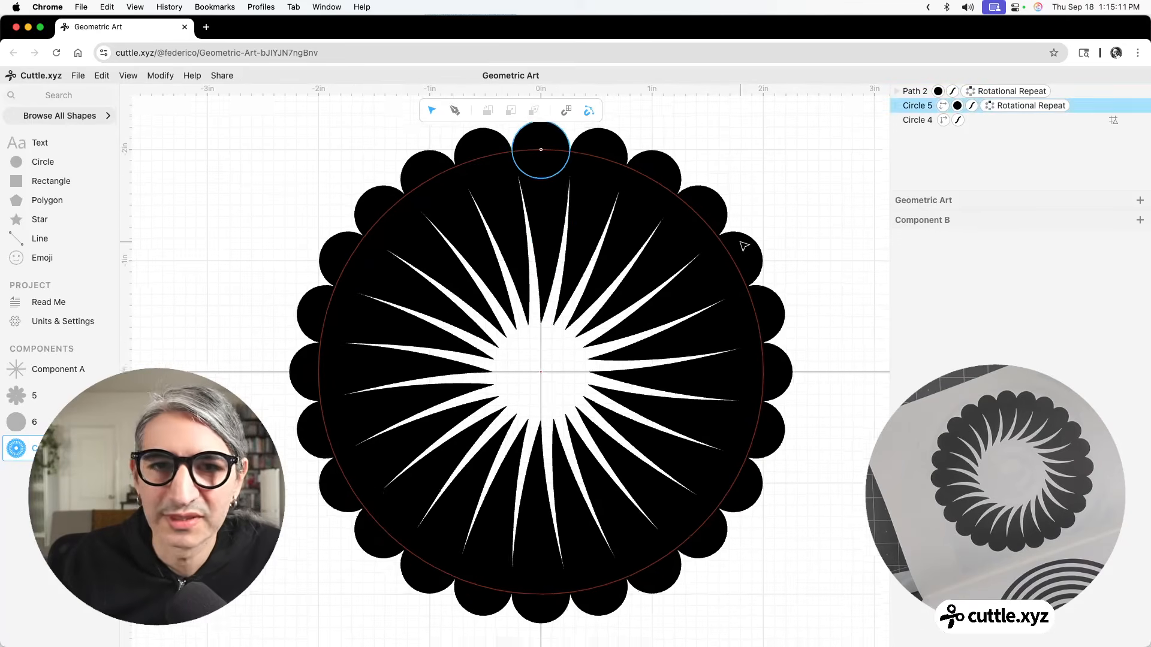
Step: Increase the curvature of the wedge's two sides and shift its inner tip outward to about x -0.08, y -0.62 for a stronger swirl
click(533, 223)
click(557, 245)
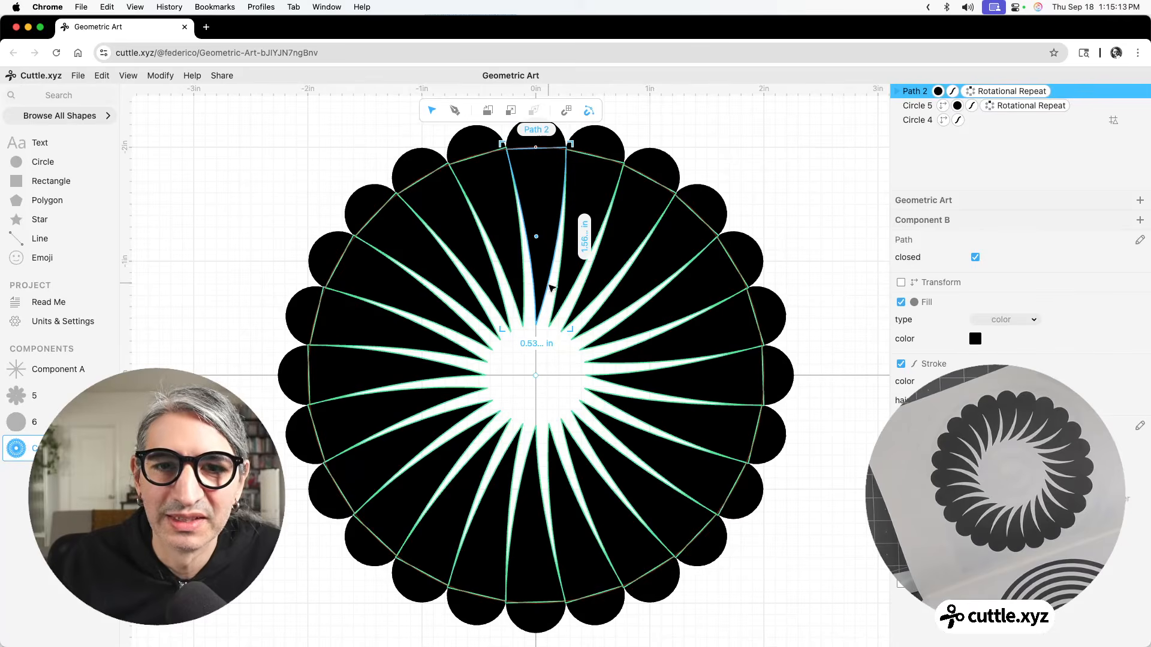
double_click(559, 237)
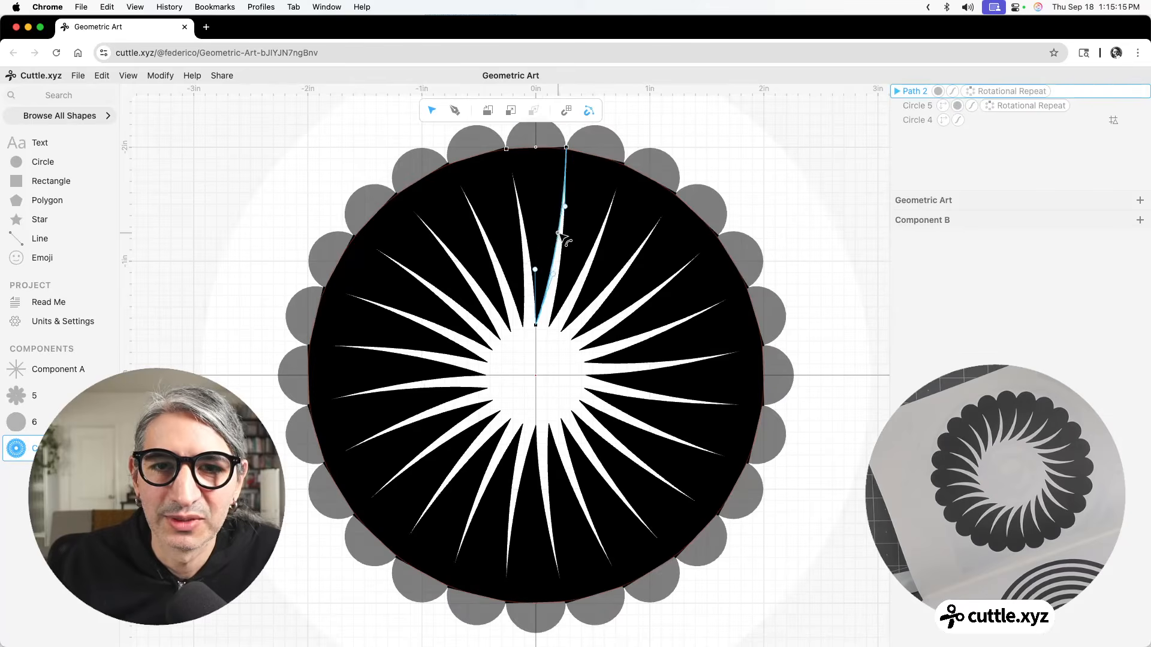
drag(535, 241, 539, 216)
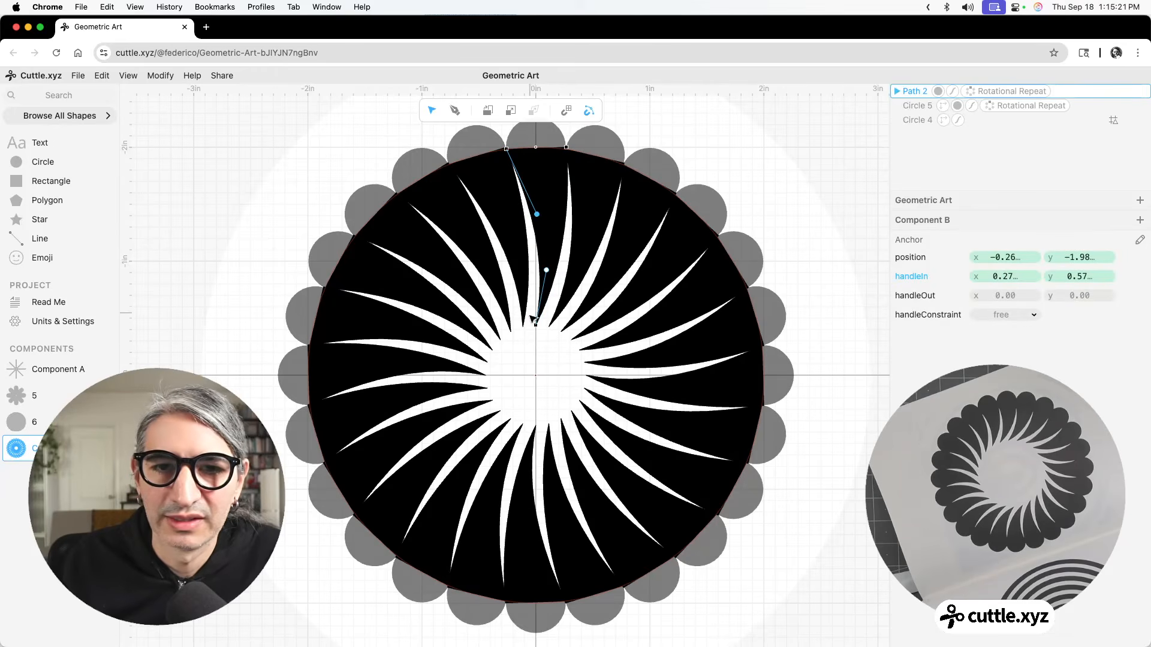
drag(542, 324, 528, 304)
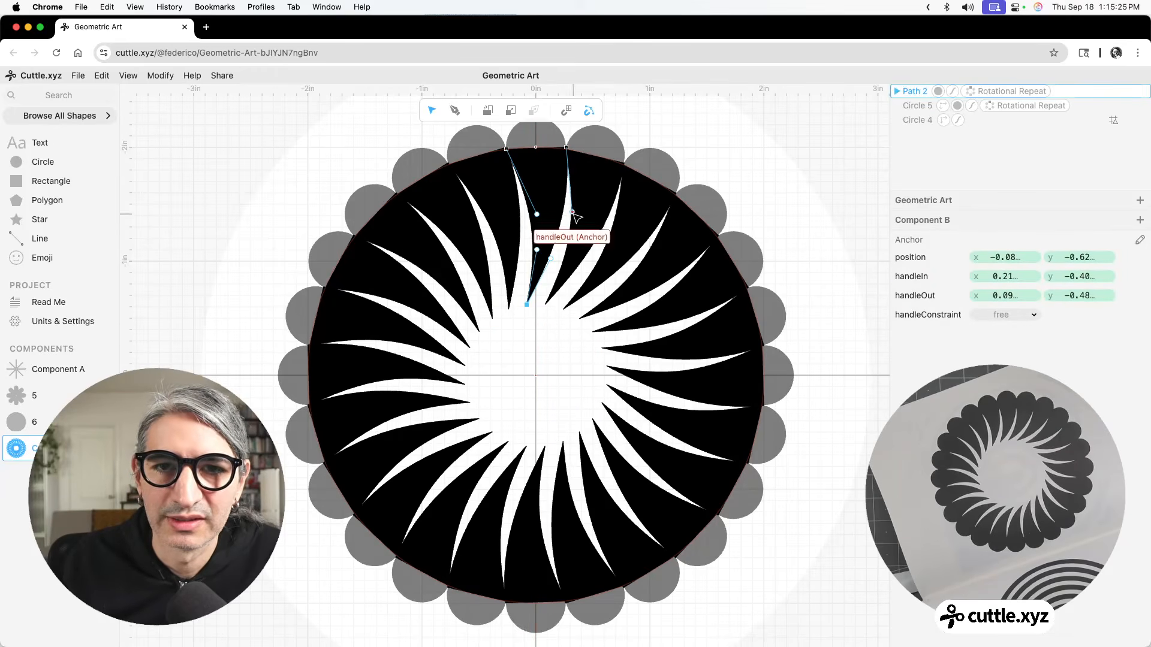
drag(573, 213, 575, 222)
click(768, 175)
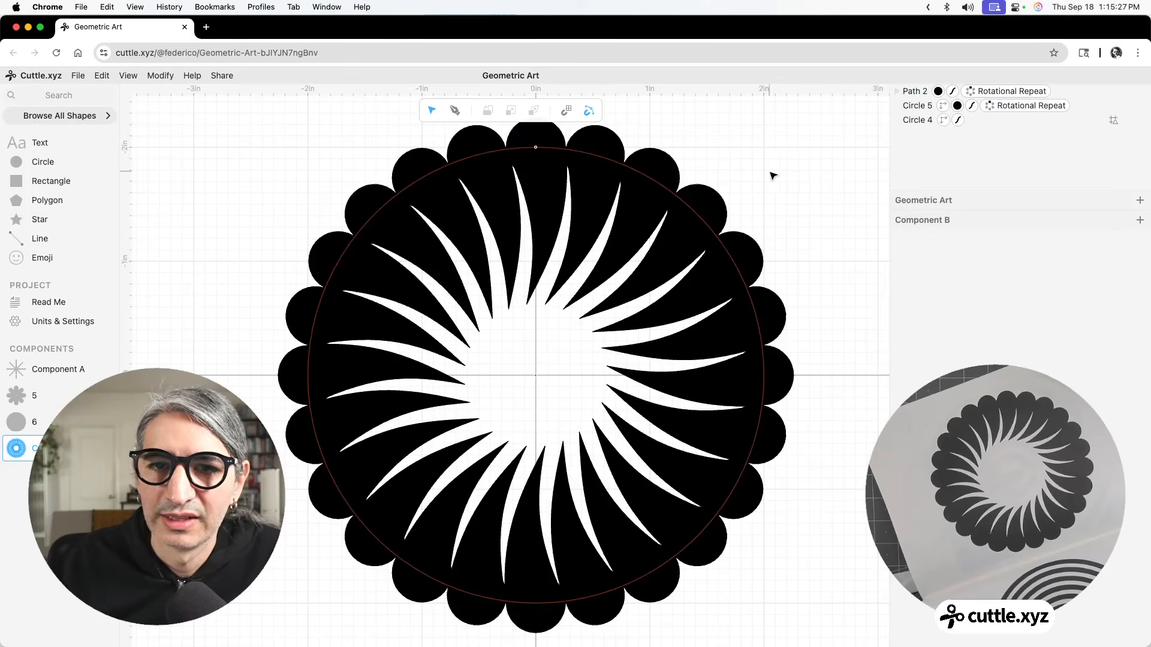
Step: Hide the red guide circle and center the finished swirl design in the view
scroll(772, 175, down, 5)
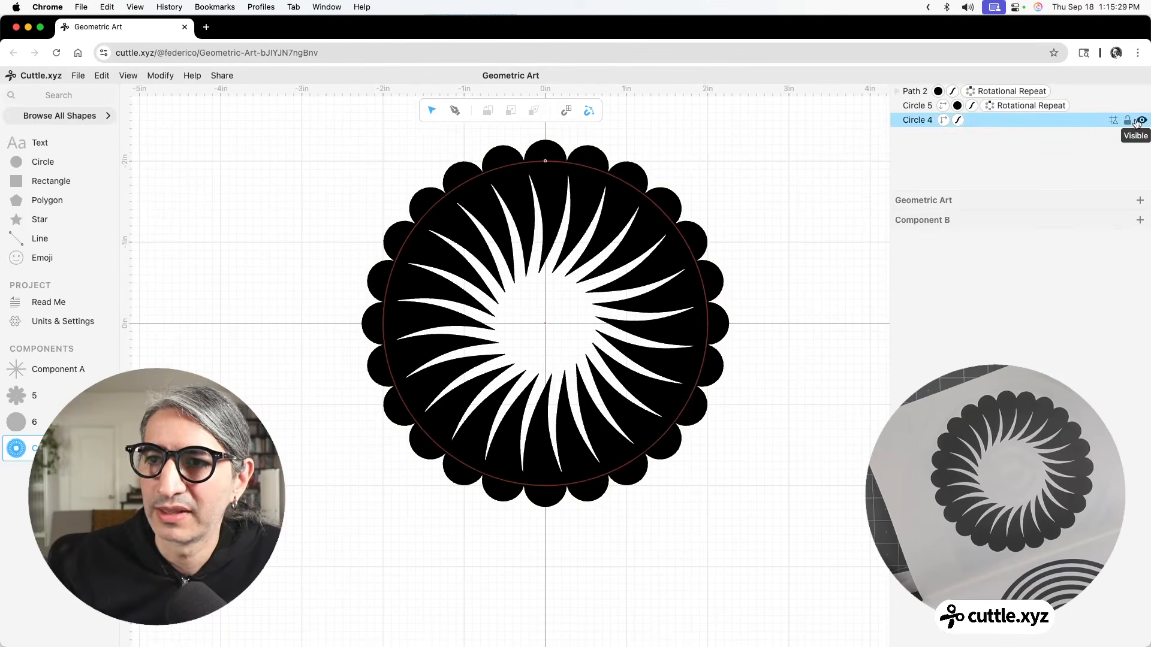
click(1141, 123)
scroll(765, 223, up, 1)
drag(765, 223, 745, 249)
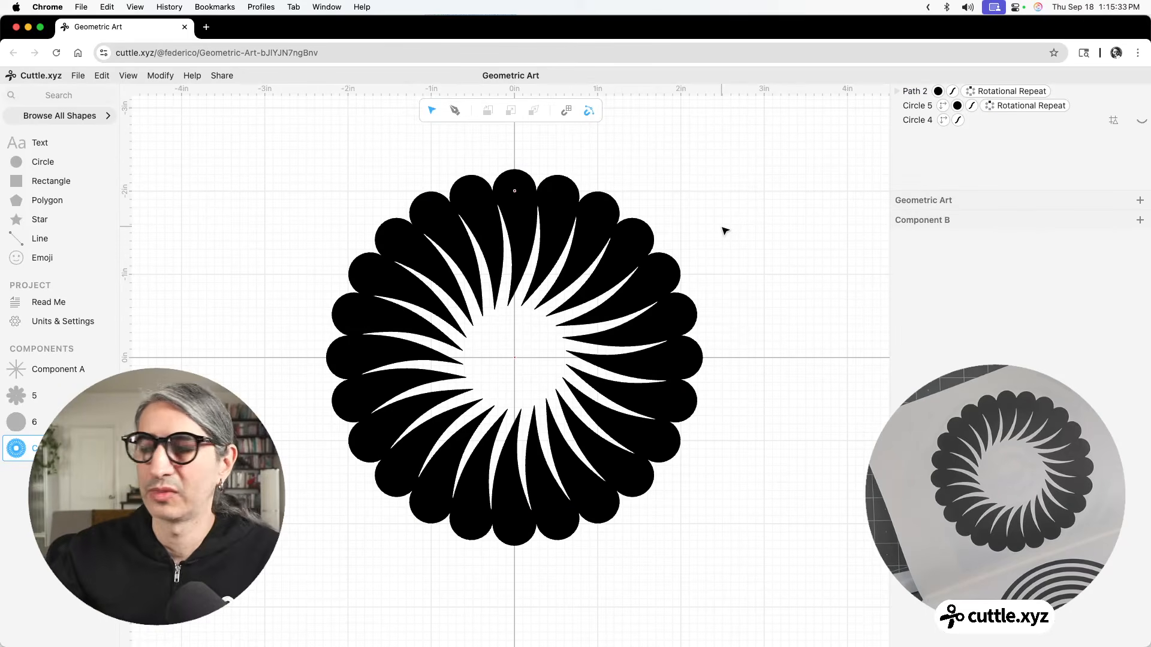
Step: Flatten the repeated circles and curved wedges together as one group and name the component 9
drag(238, 133, 770, 589)
click(156, 79)
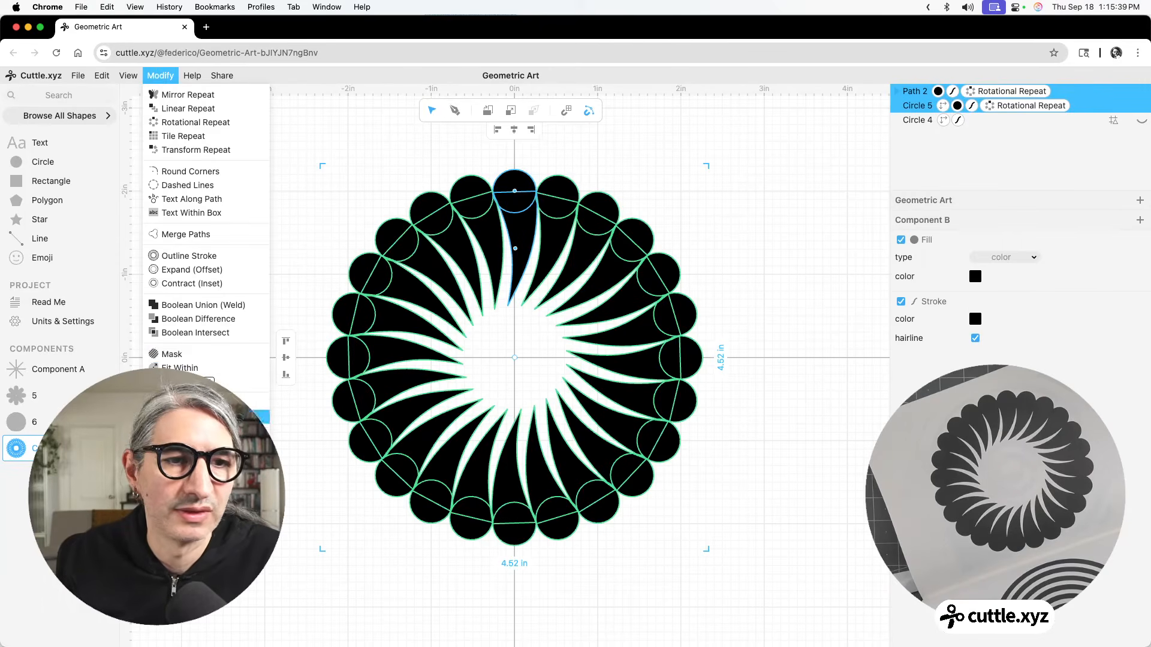
click(181, 310)
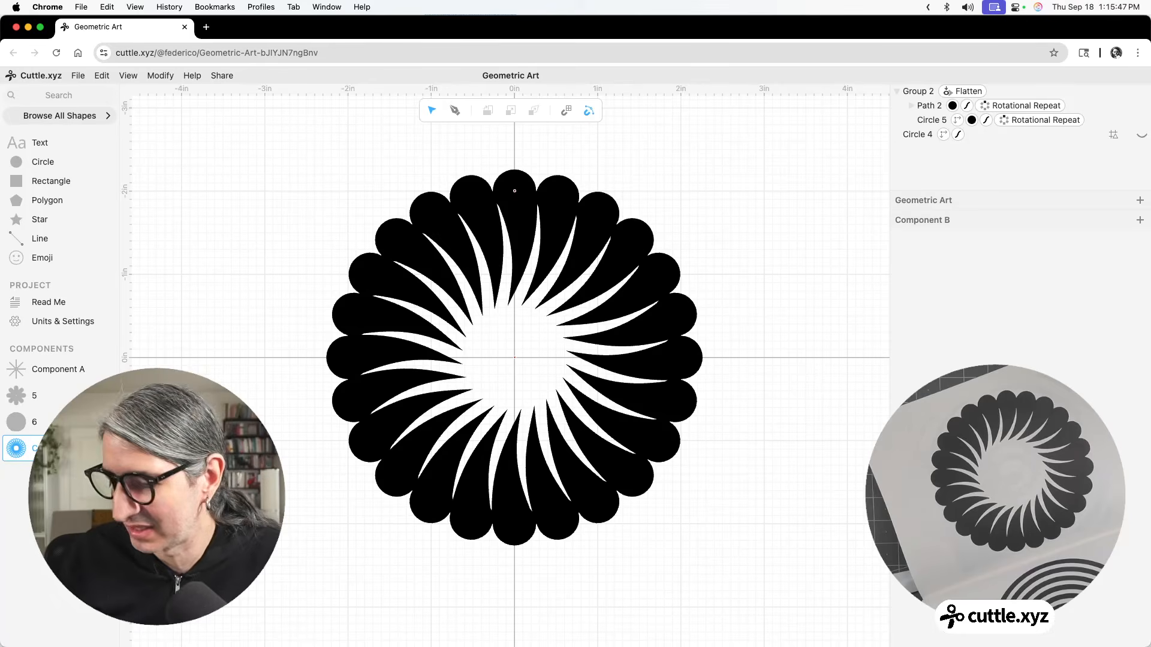
text(9)
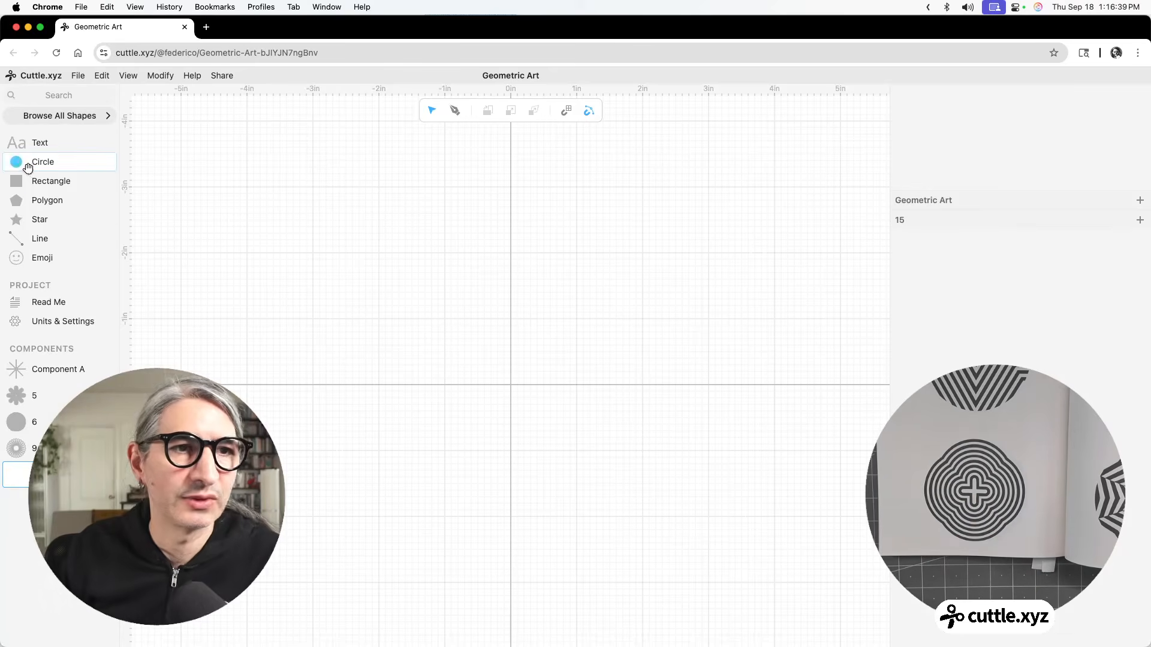
Step: Add a circle centered on the origin of the new component and set its scale to 4
click(28, 167)
click(511, 385)
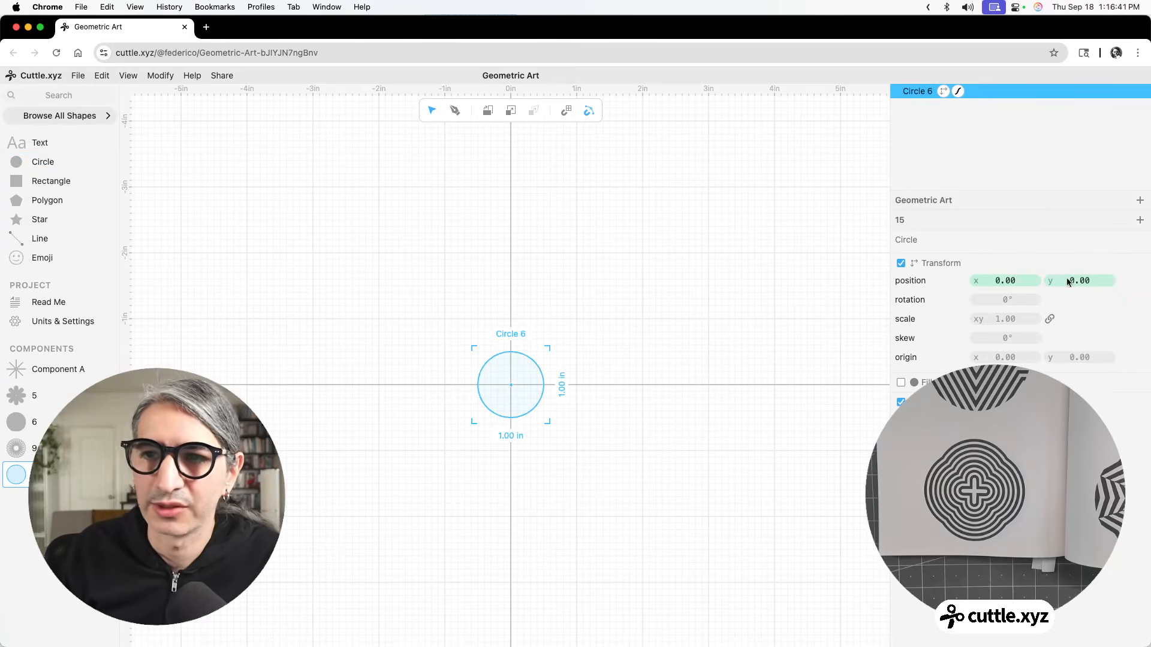
click(1009, 319)
text(4)
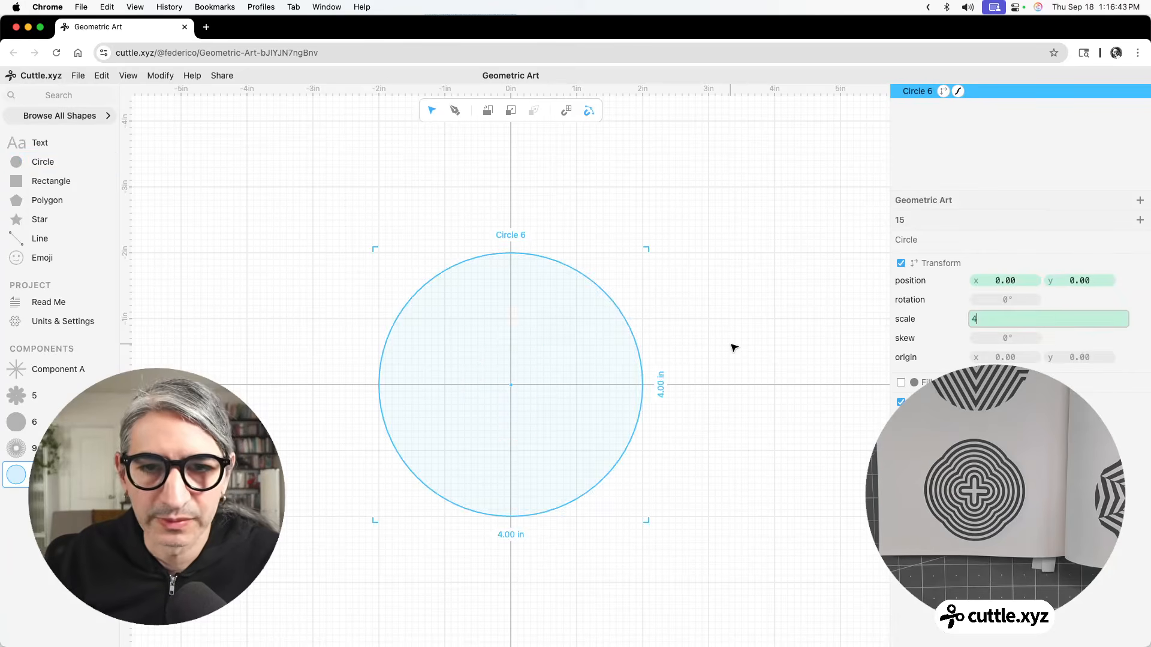
click(733, 347)
scroll(648, 347, up, 3)
drag(653, 325, 724, 269)
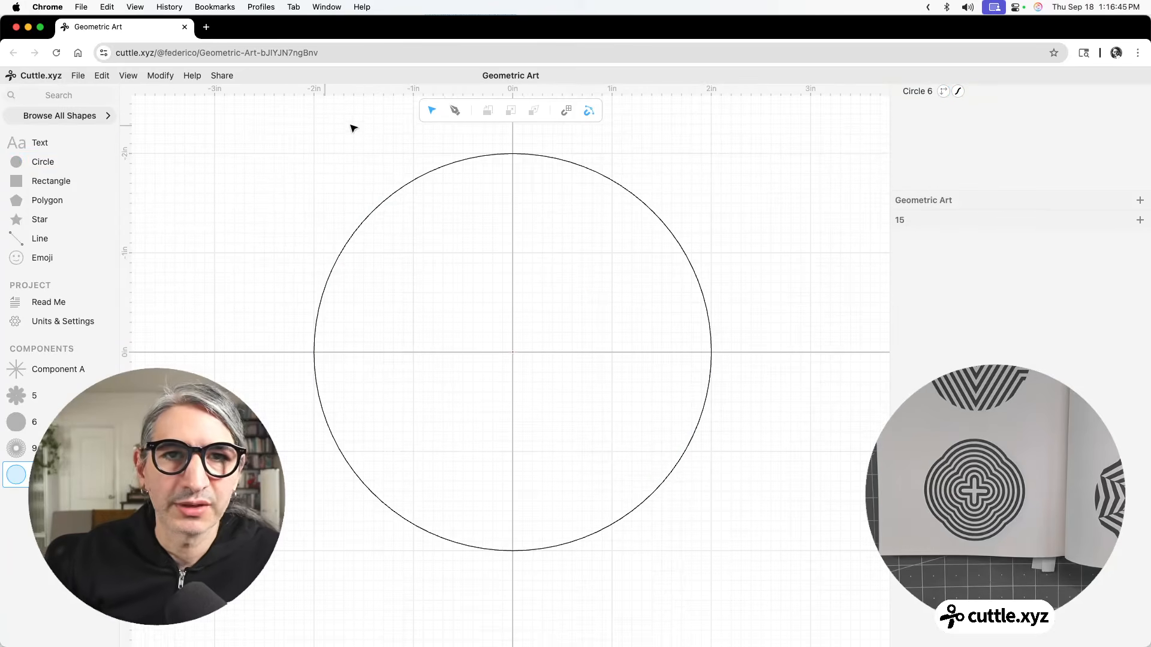
Step: Draw a vertical line about 0.64 in long upward from the circle's center and turn off its hairline stroke
click(454, 111)
click(512, 352)
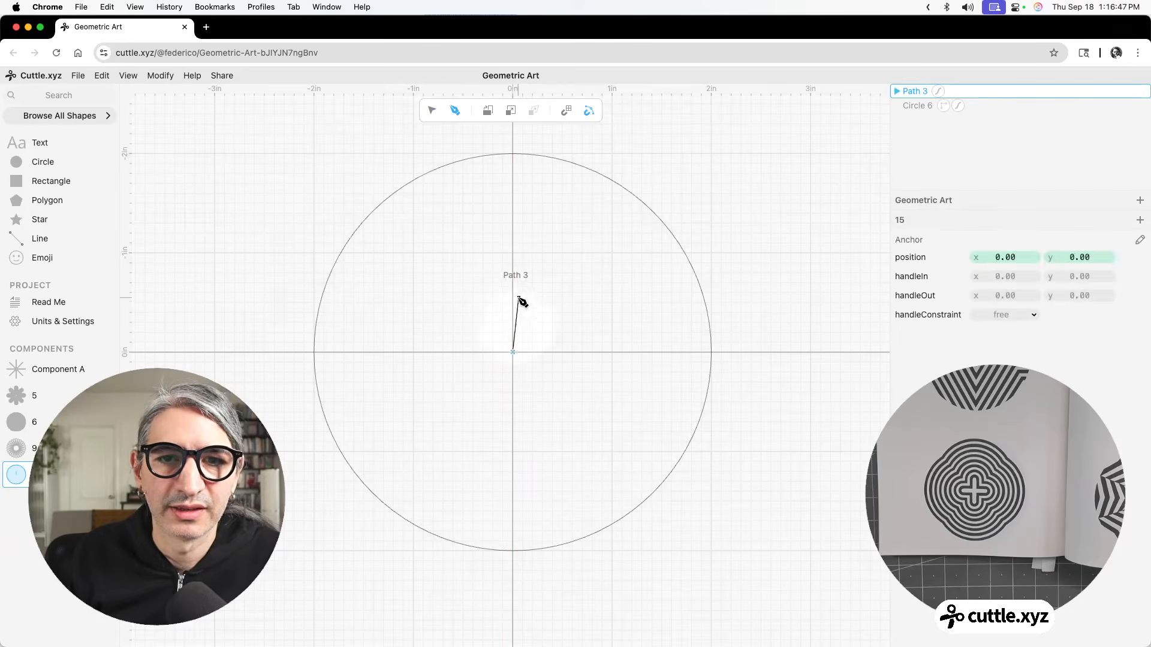
click(512, 289)
key(Escape)
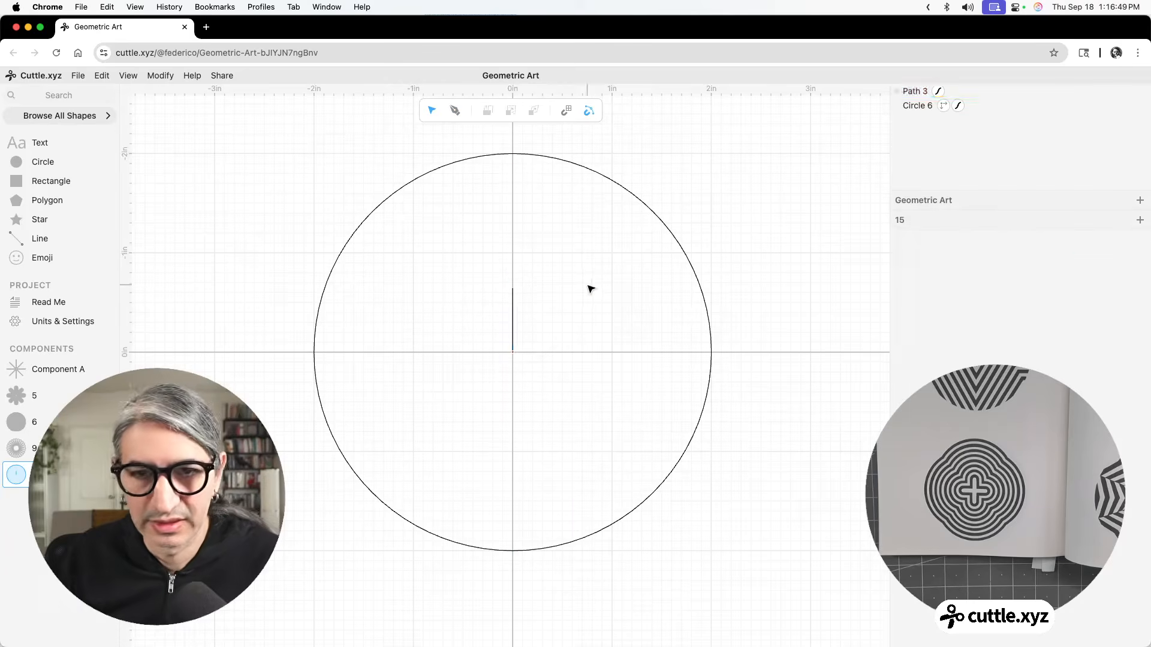
click(975, 358)
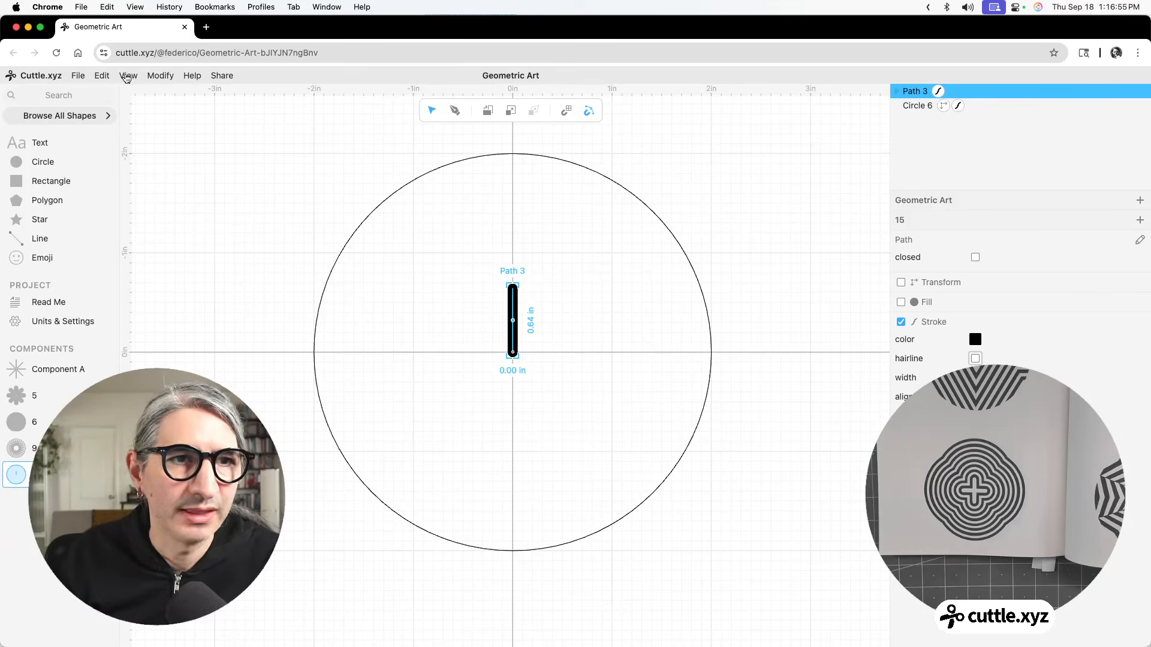
Step: Apply a Rotational Repeat with 4 repetitions to the thick line to form a cross
click(166, 76)
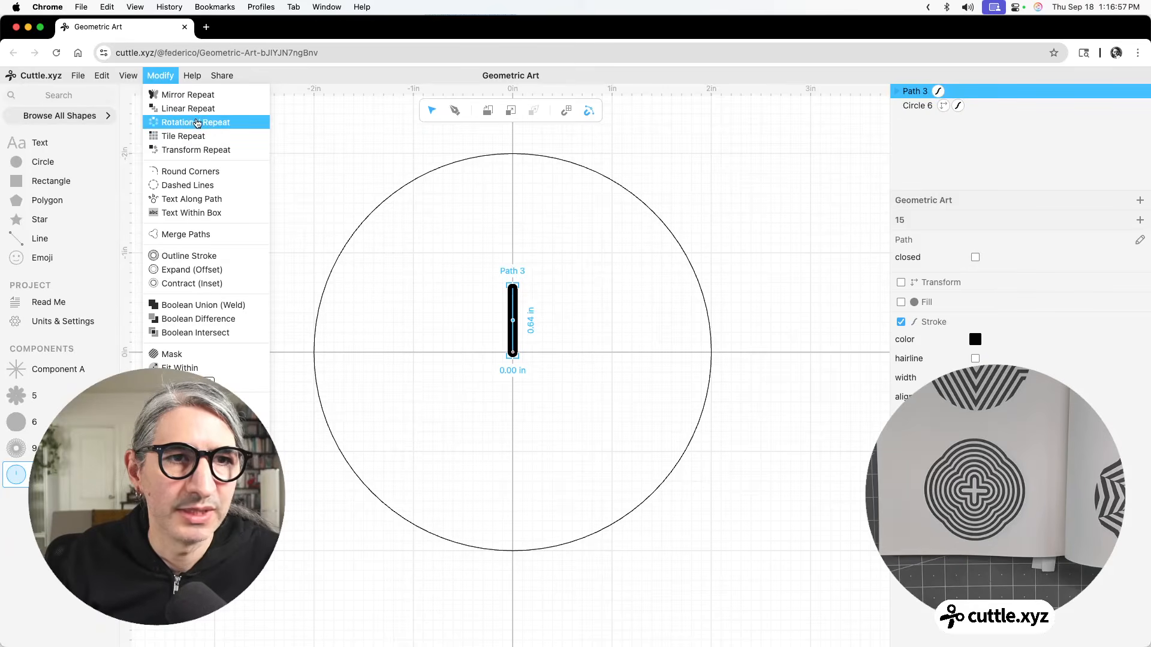
click(198, 122)
click(1002, 277)
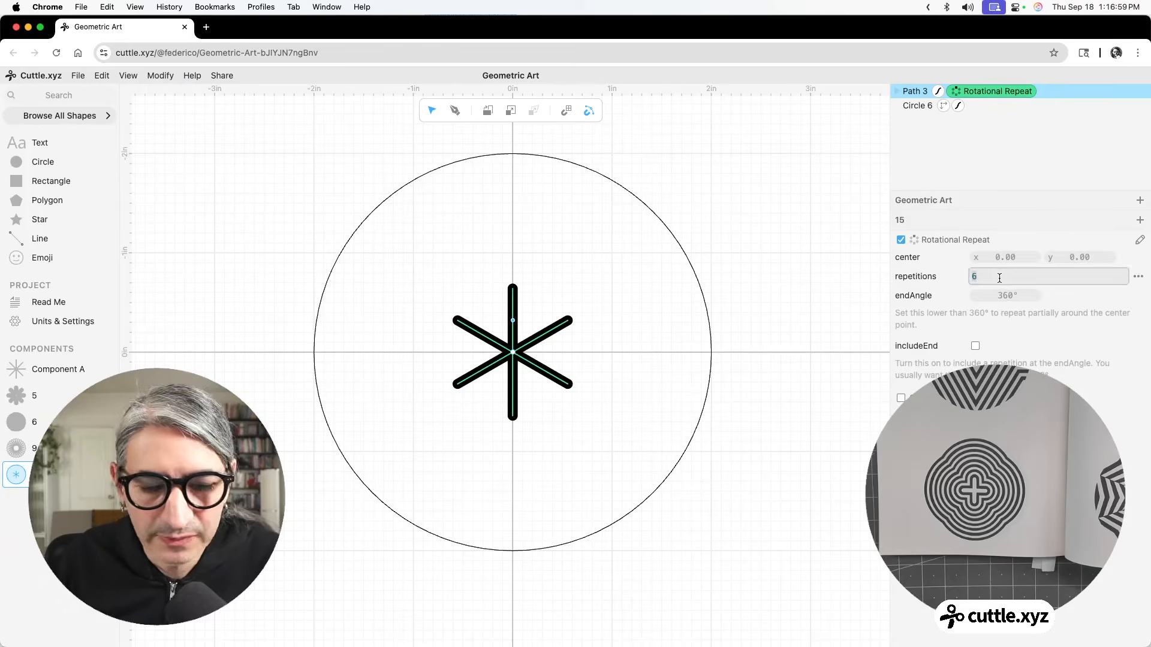
text(4)
click(809, 270)
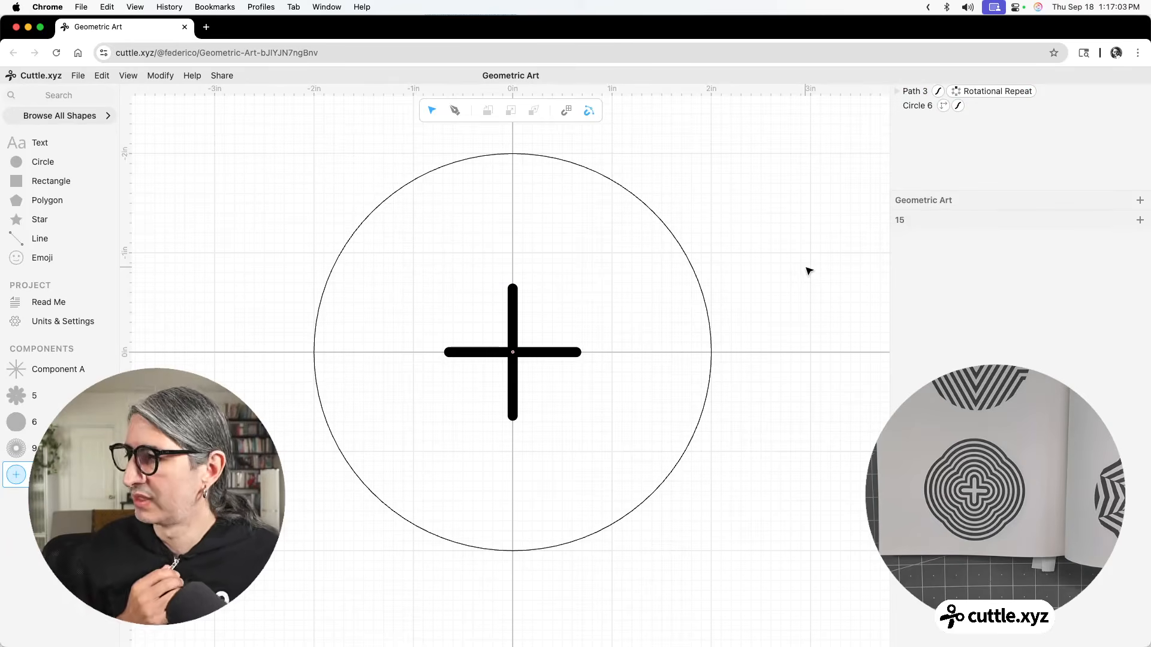
Step: Apply the Flatten modifier to the repeated cross at the circle's center
scroll(587, 348, up, 2)
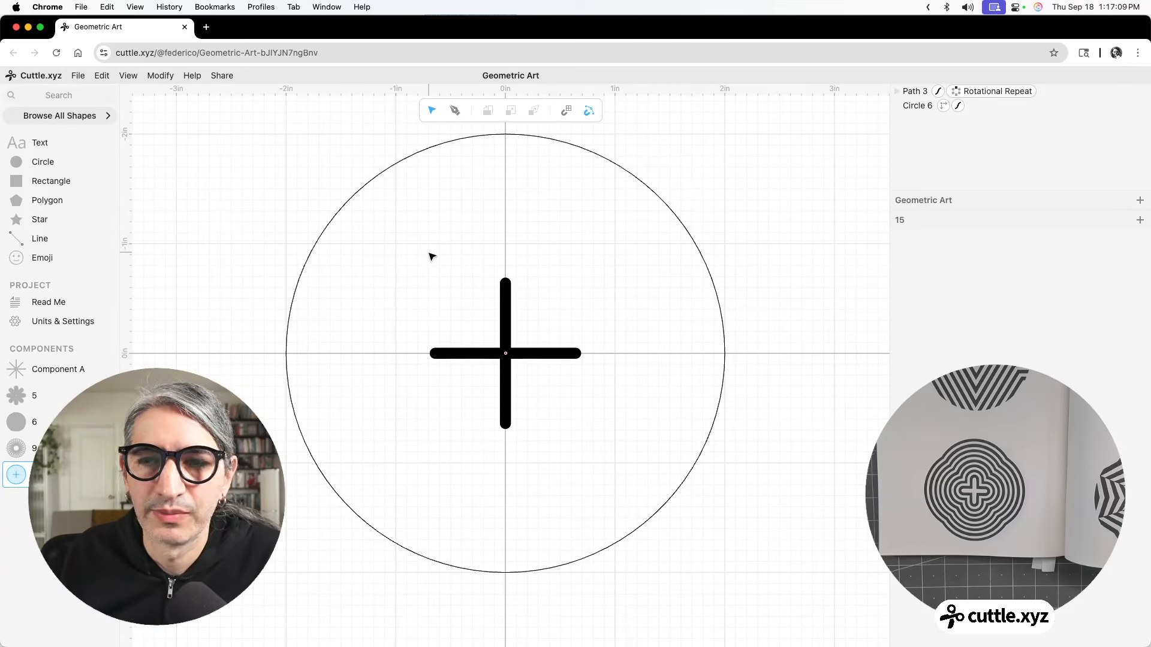
drag(432, 257, 578, 430)
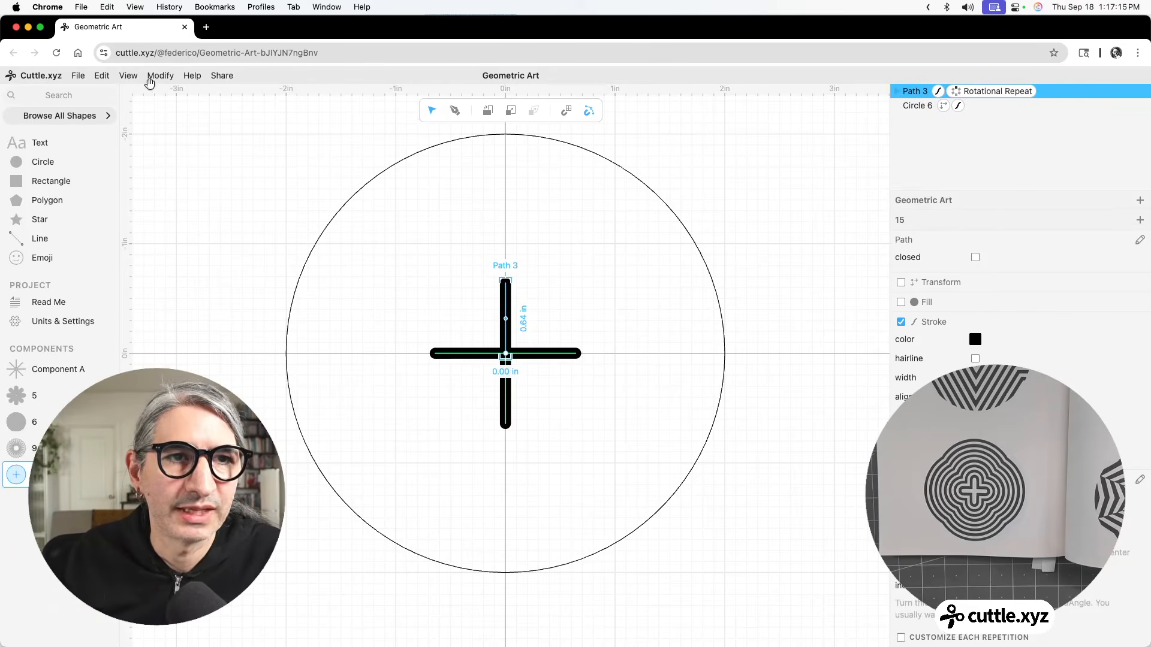
click(149, 79)
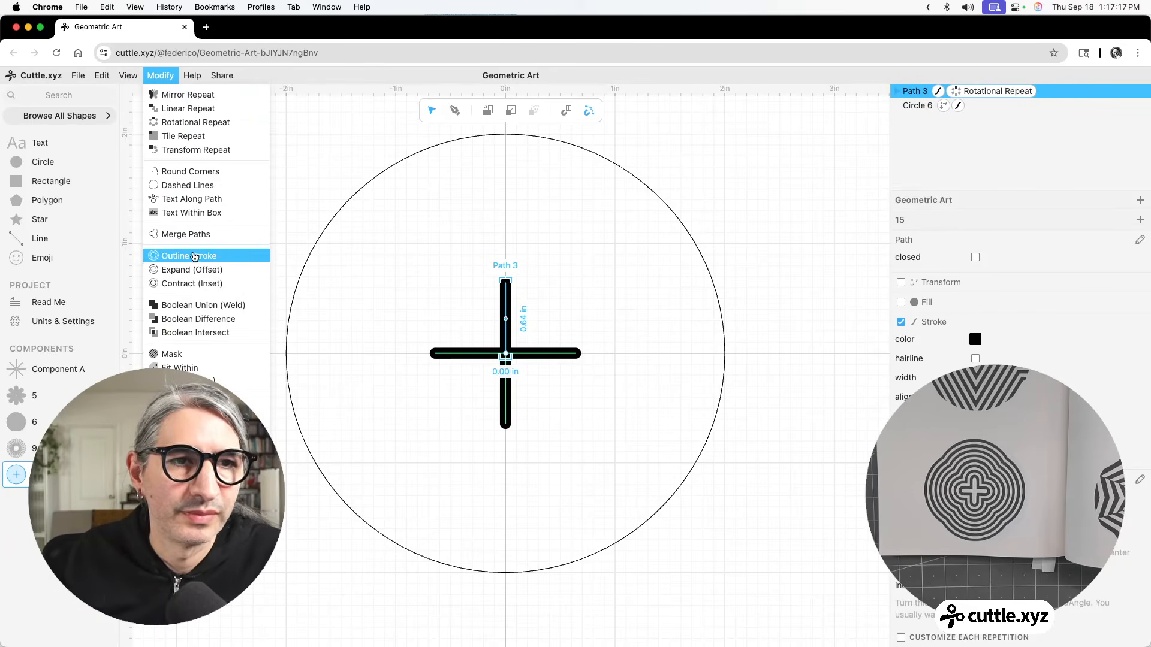
click(252, 404)
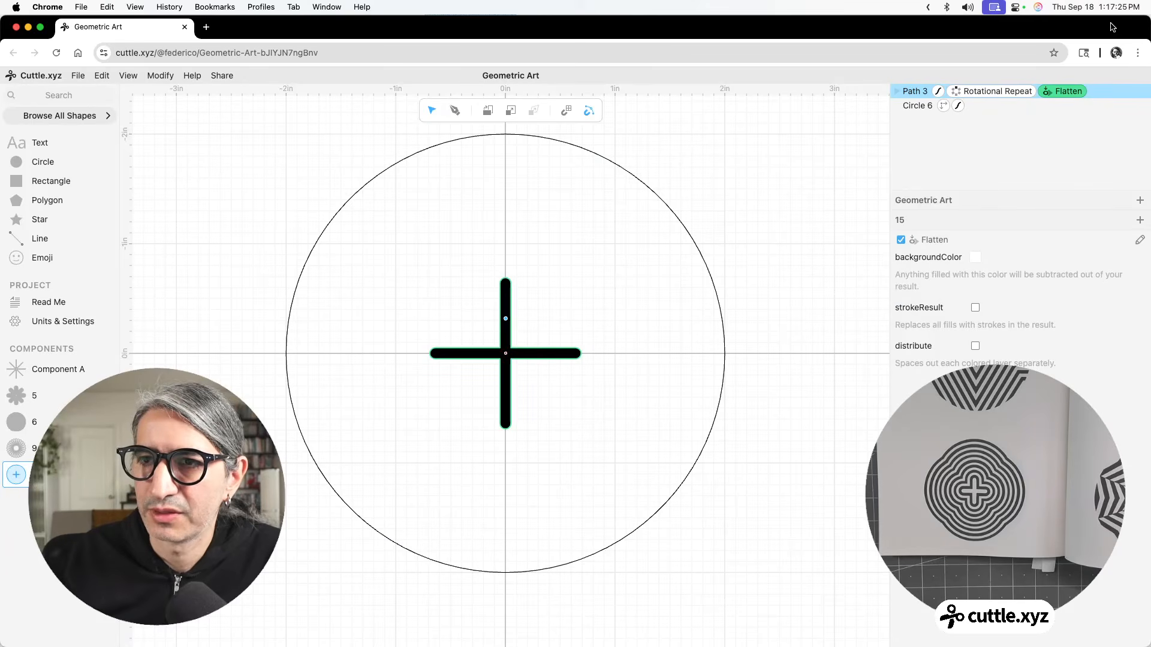
key(BackSpace)
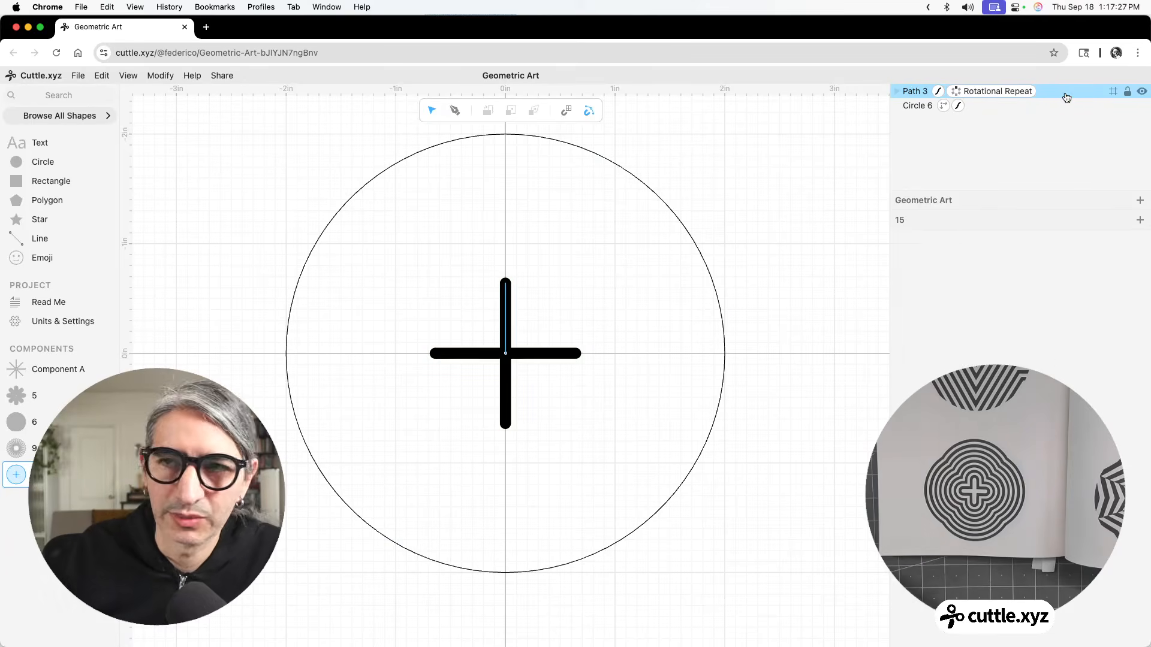
click(1066, 95)
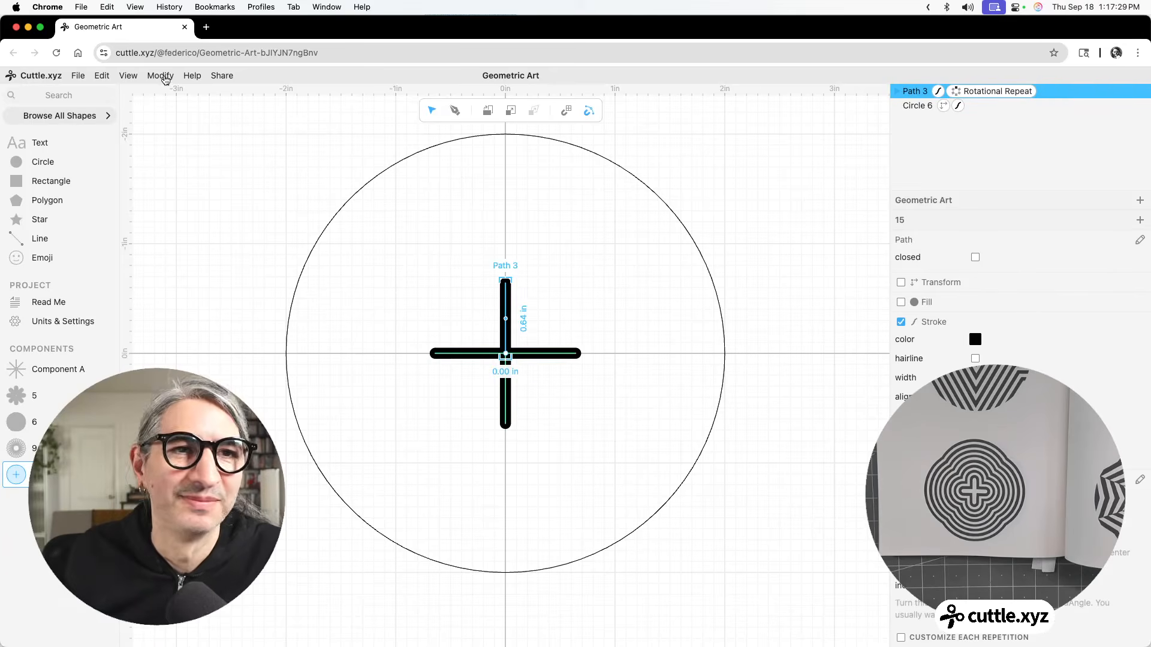
key(super+z)
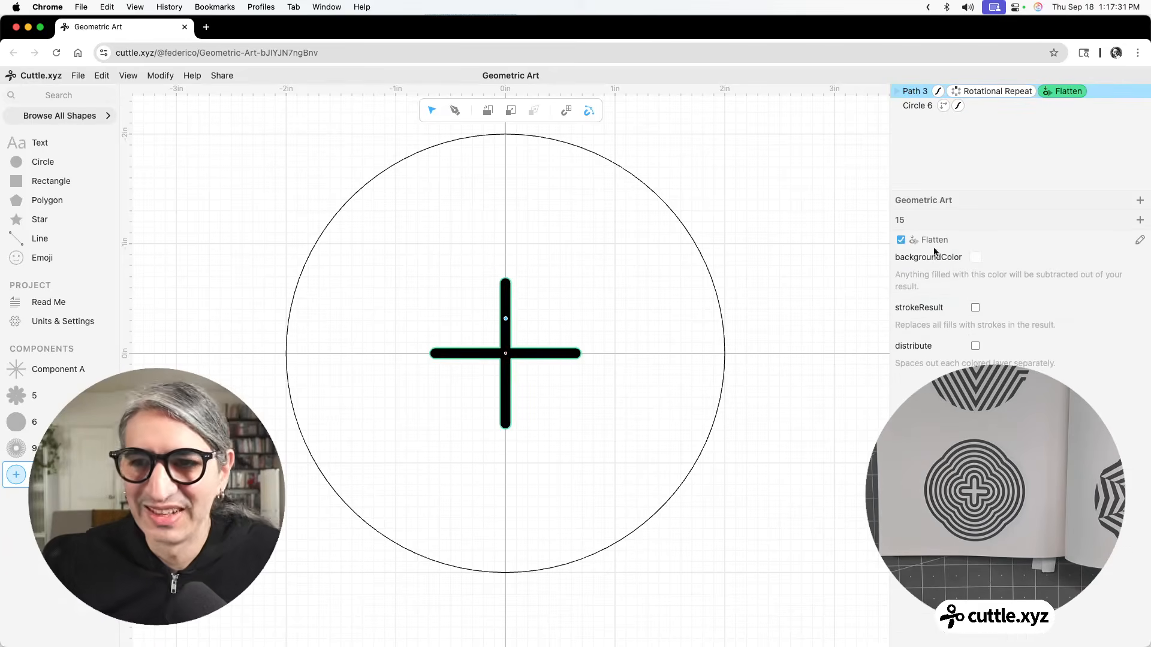
Step: Turn on strokeResult in the cross's Flatten modifier to replace its fill with an outline
click(975, 308)
click(612, 368)
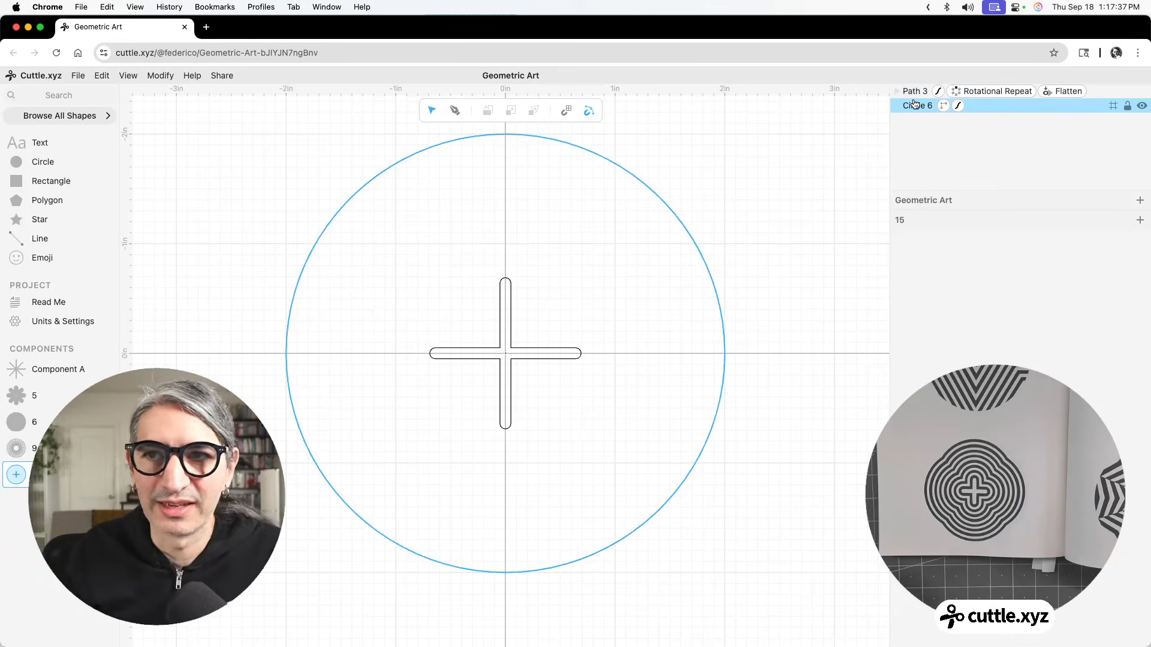
click(915, 91)
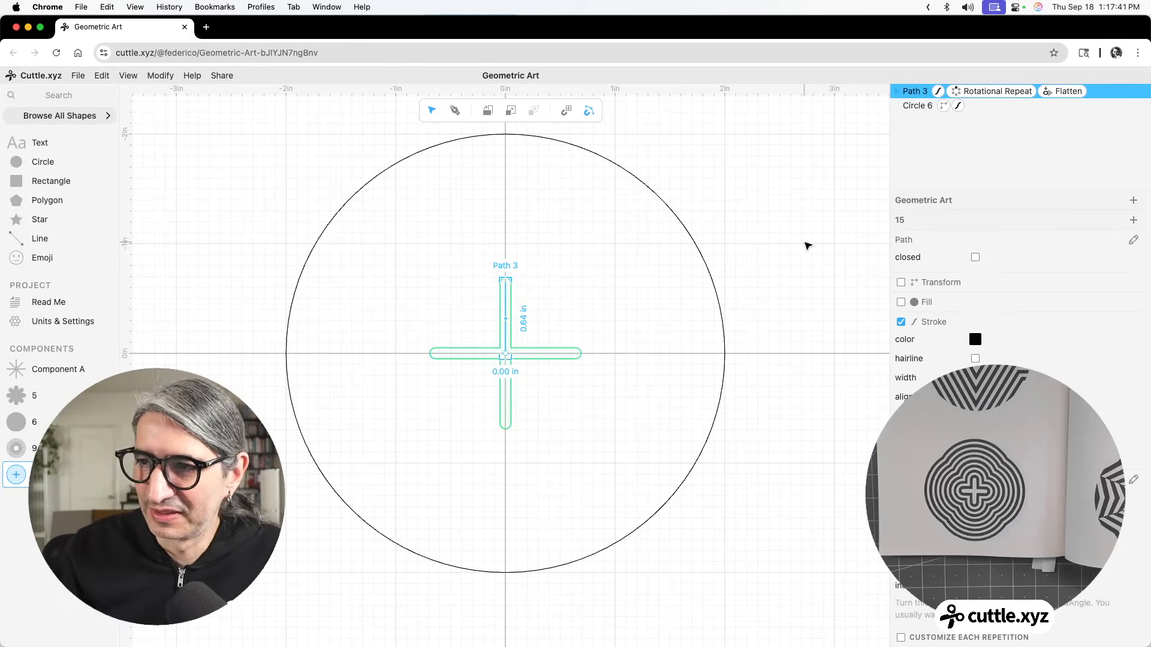
click(586, 334)
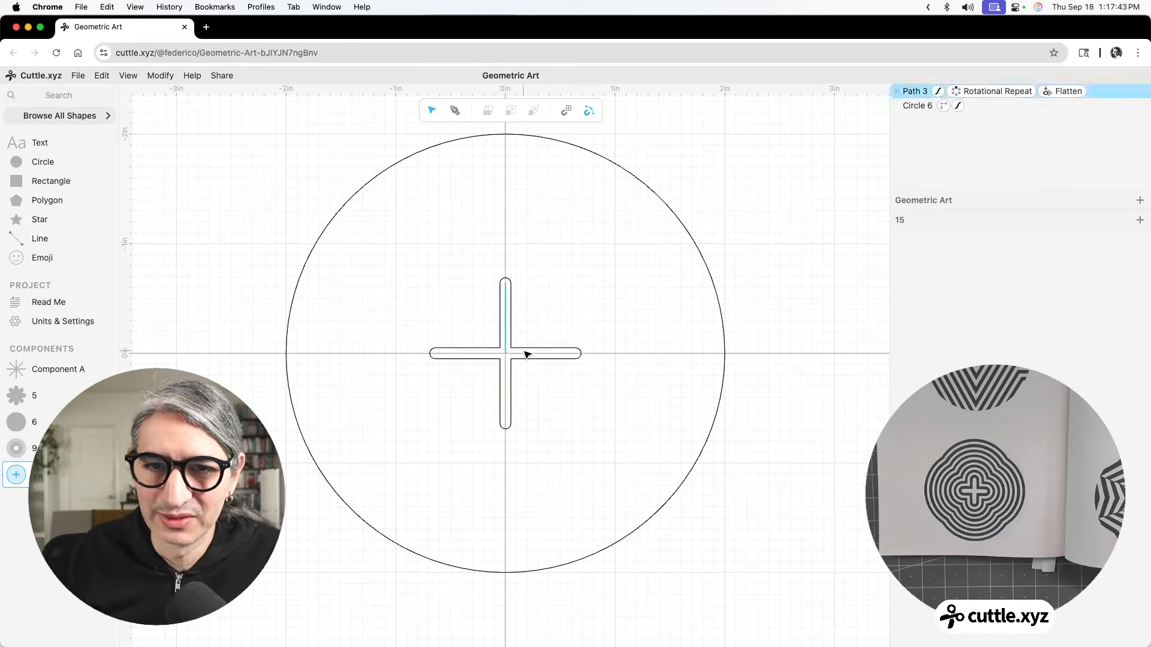
click(562, 357)
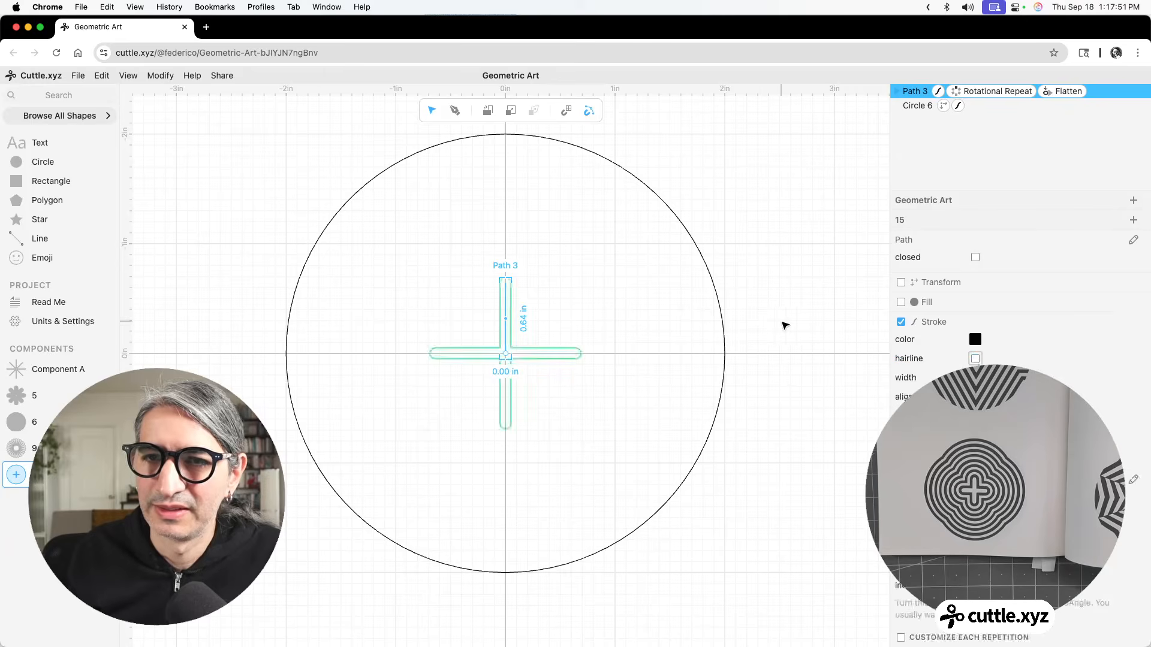
click(785, 324)
Step: Group the flattened cross and give the group a non-hairline black stroke with outer alignment
click(920, 92)
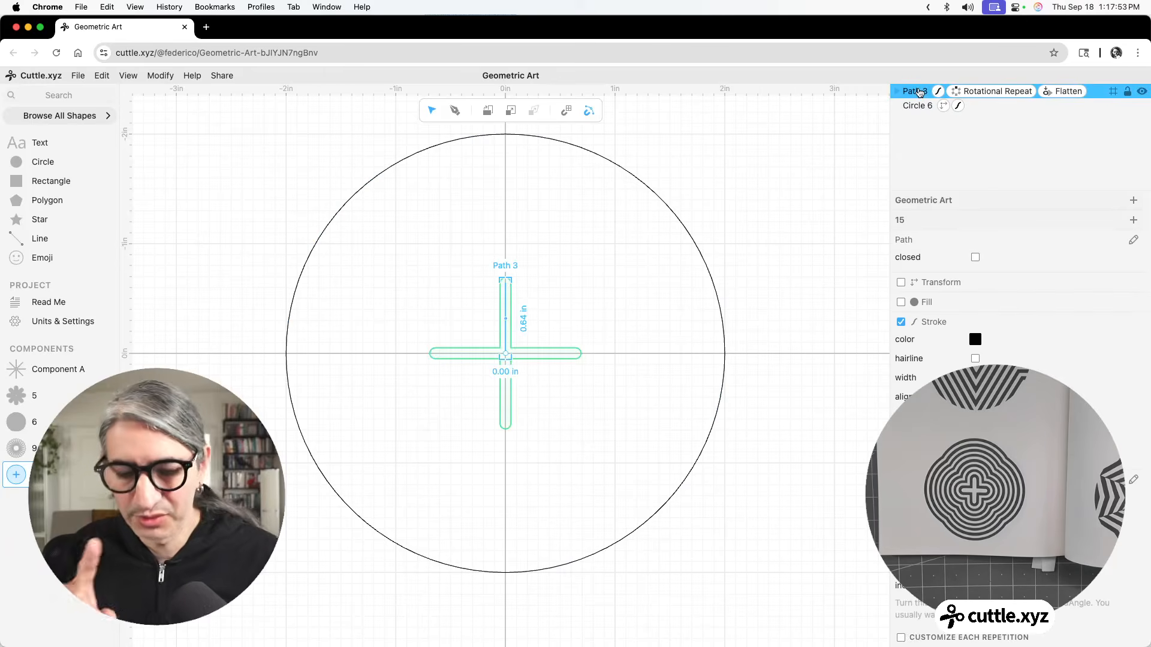
key(super+g)
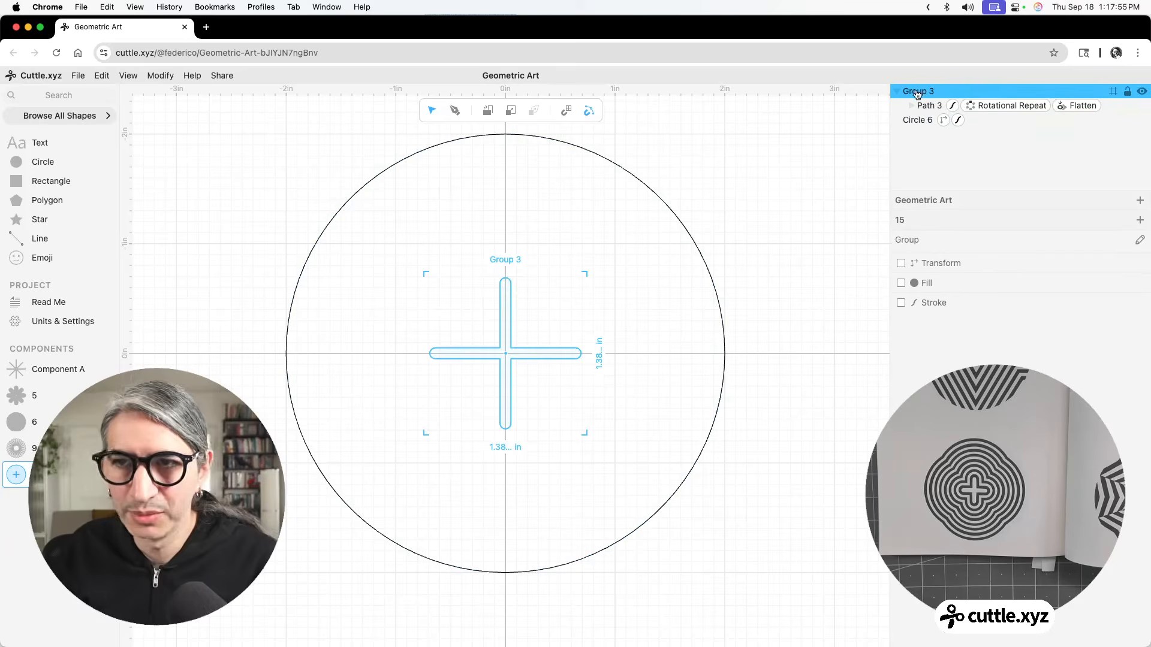
click(901, 303)
click(976, 340)
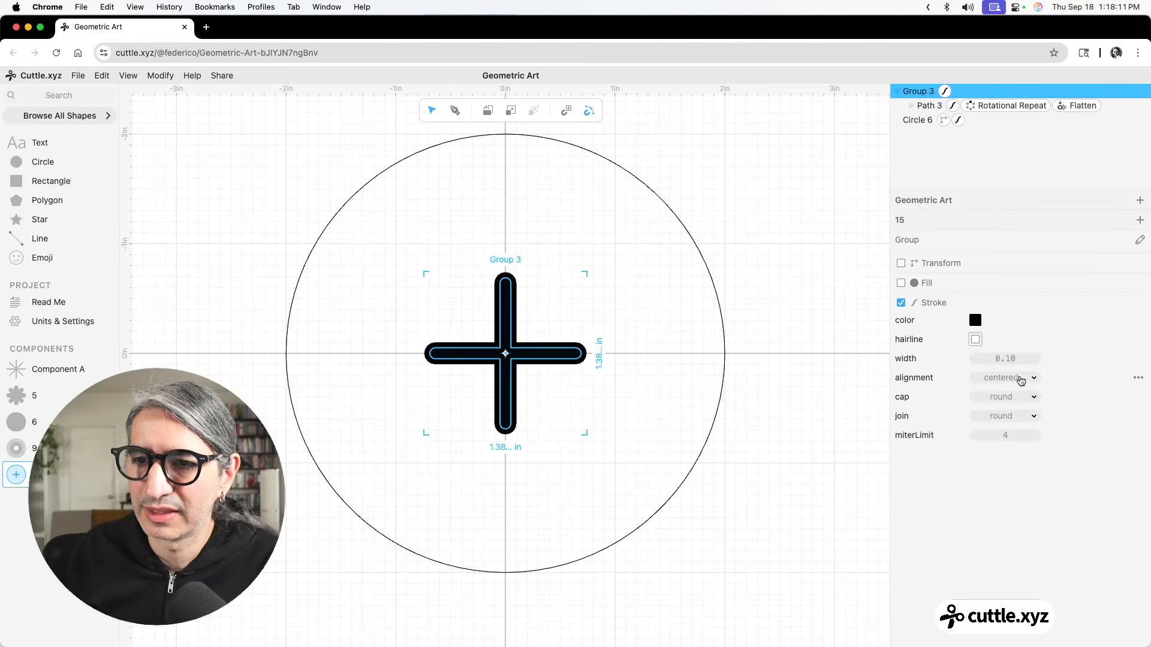
click(1022, 378)
click(1006, 406)
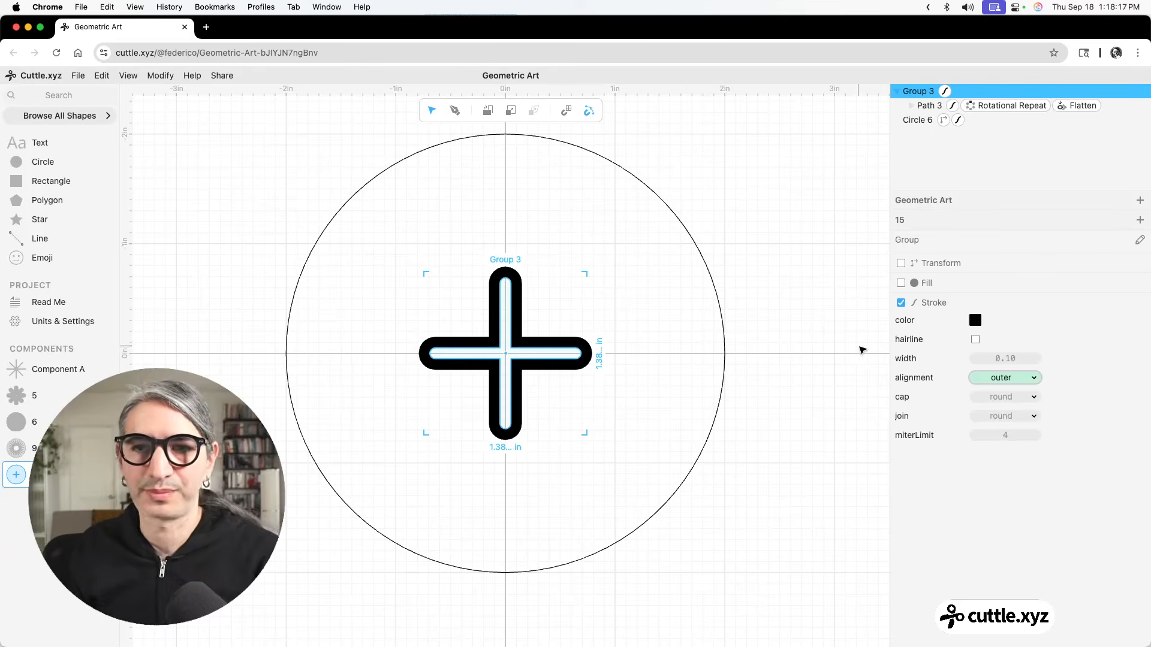
click(854, 411)
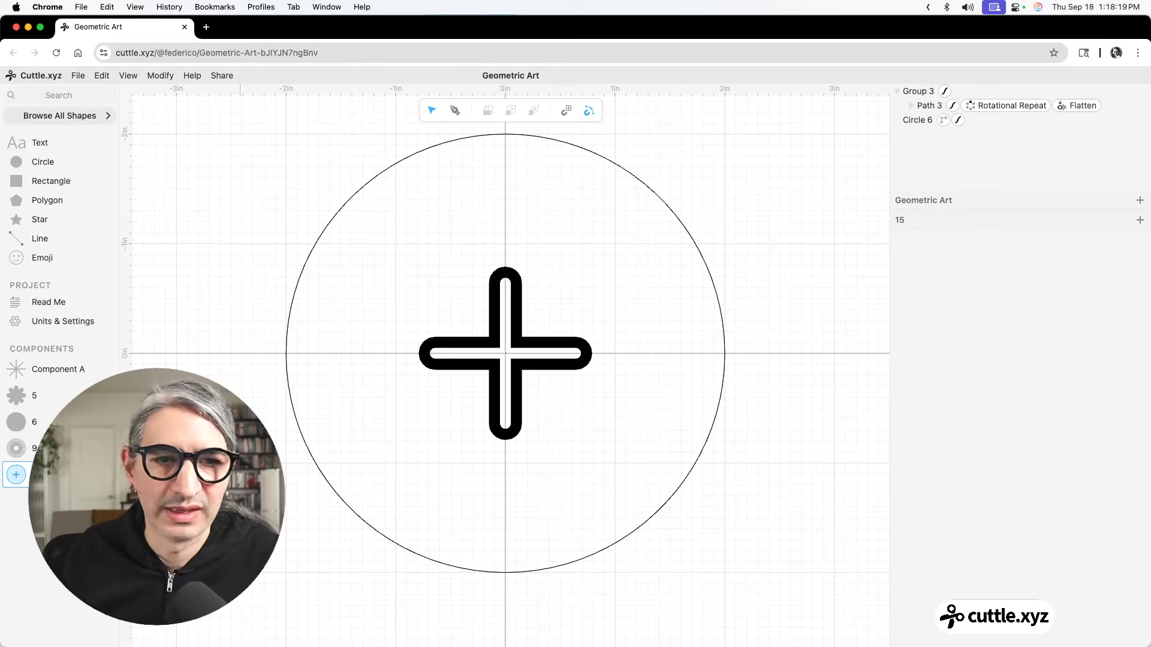
Step: Apply the Expand (Offset) modifier to the stroked cross group and collapse the group's contents
click(909, 93)
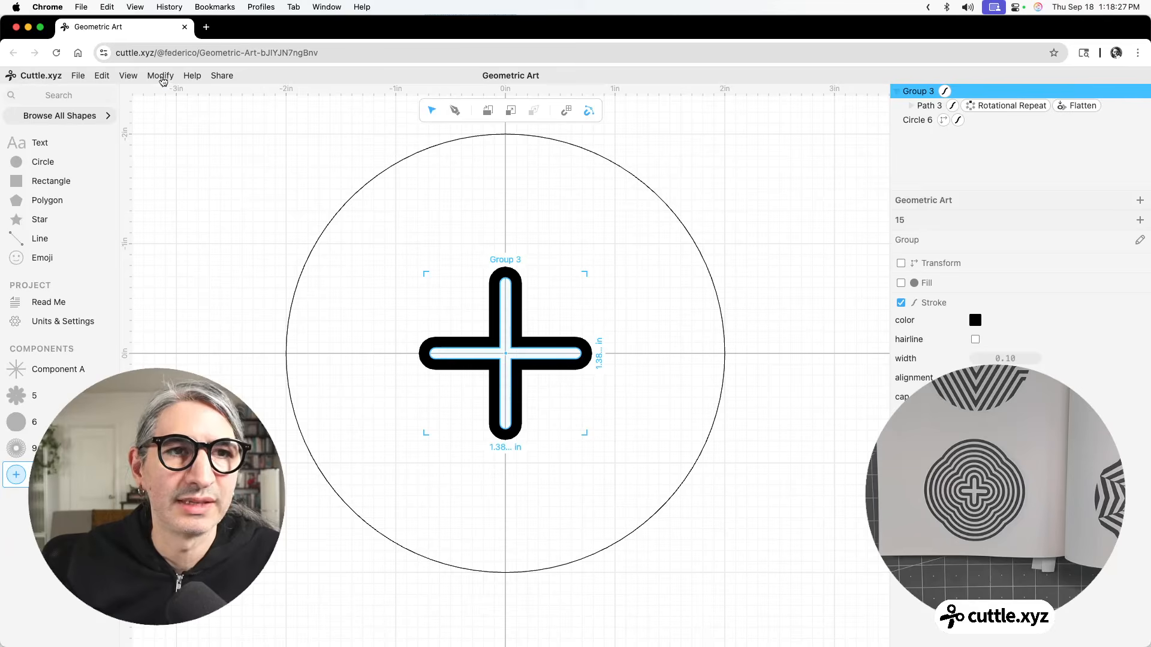
click(160, 76)
click(201, 271)
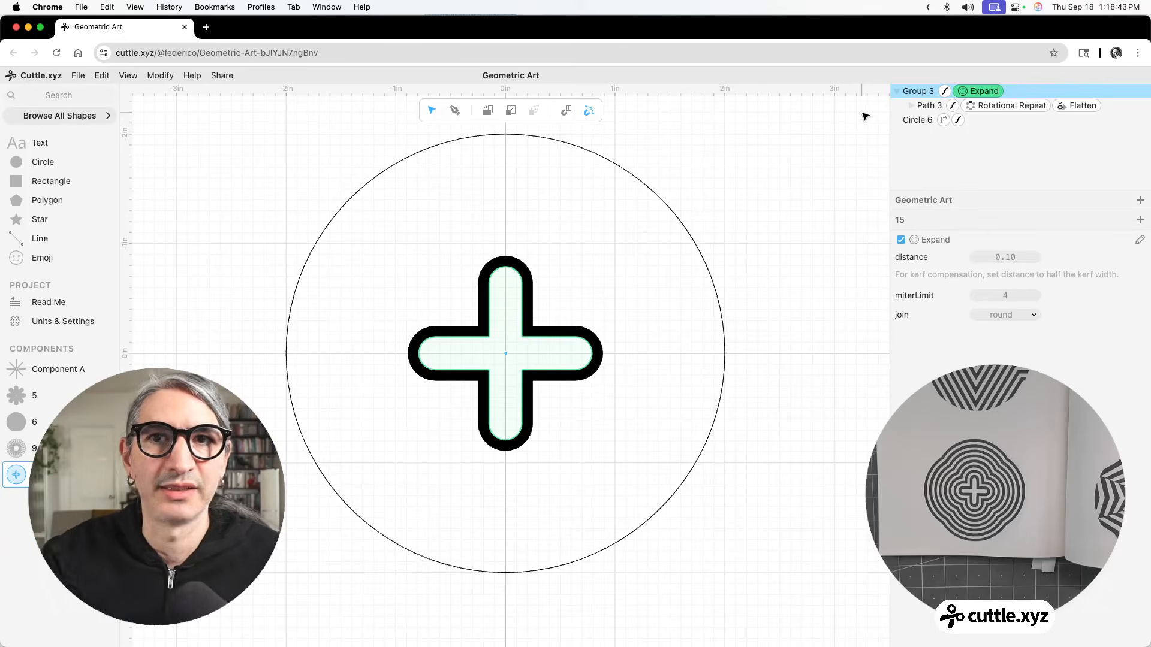
click(900, 93)
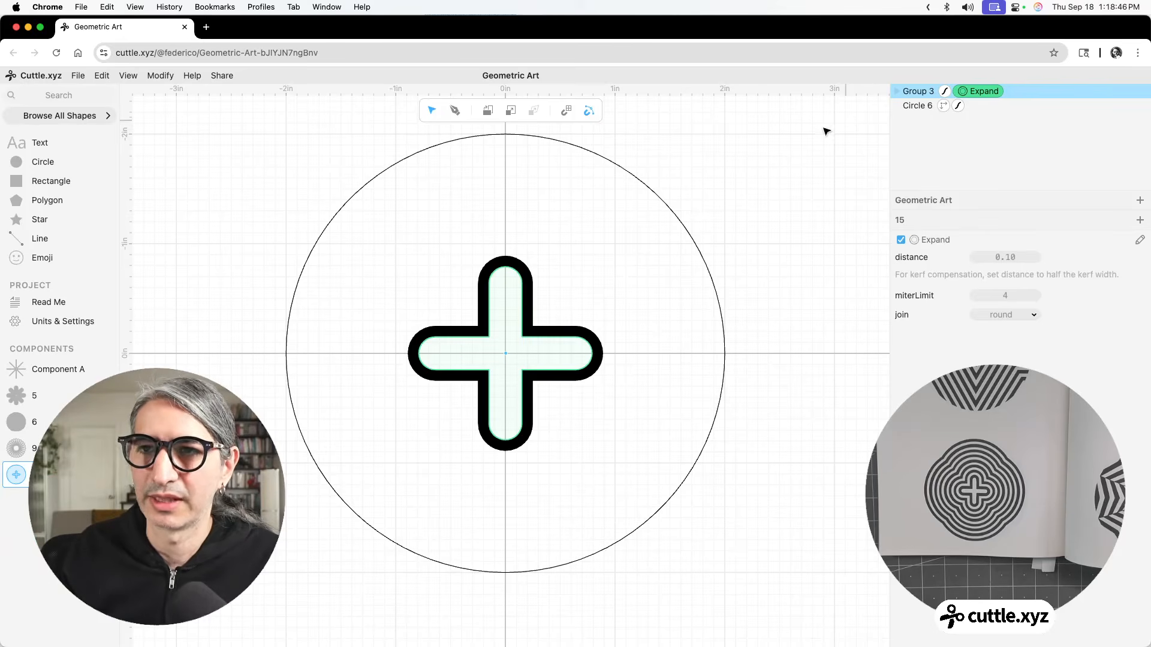
Step: Apply a Linear Repeat to the expanded cross group and increase its x displacement to about 2 in so the copies stand apart
click(160, 76)
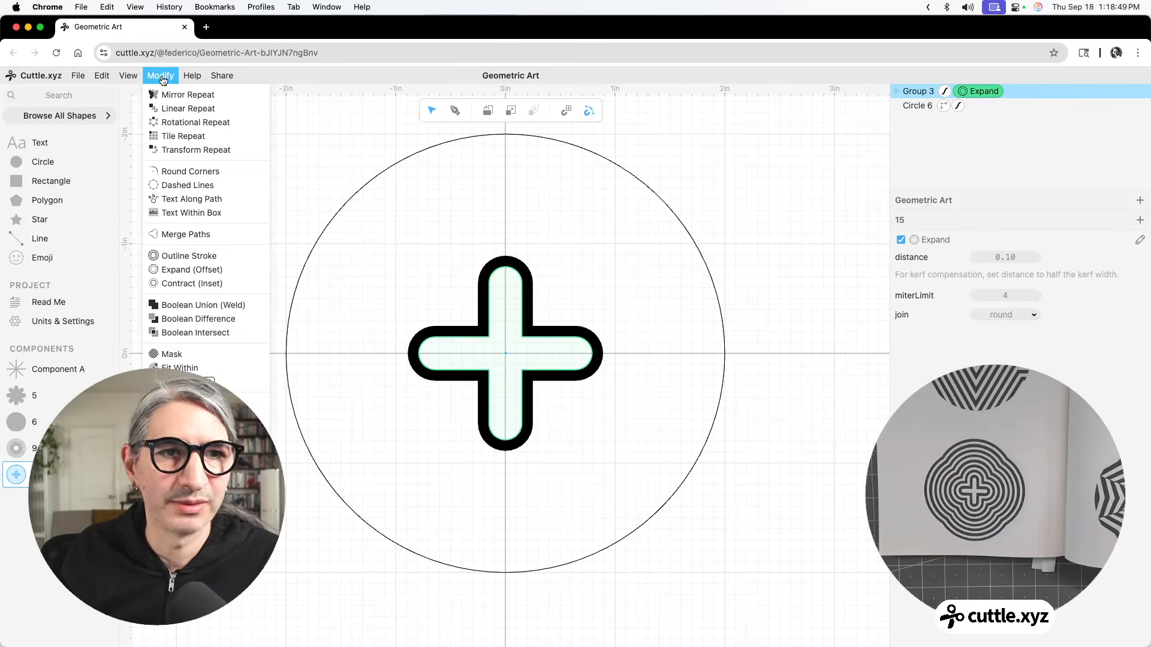
click(209, 110)
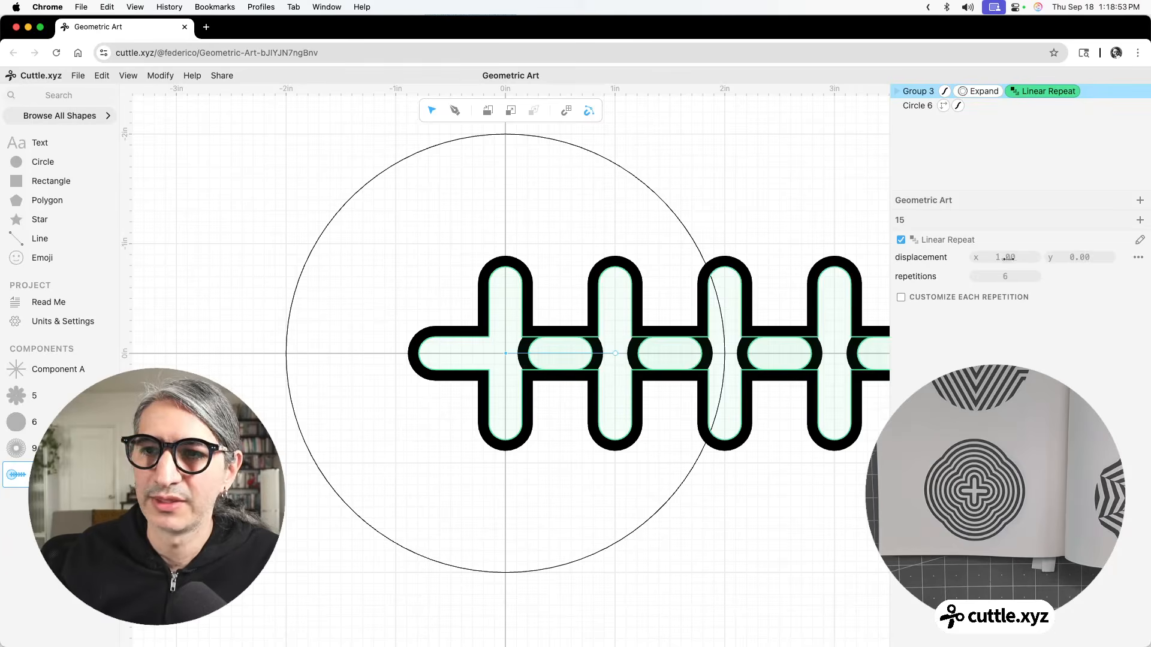
drag(1007, 259, 801, 258)
click(801, 258)
scroll(827, 256, down, 10)
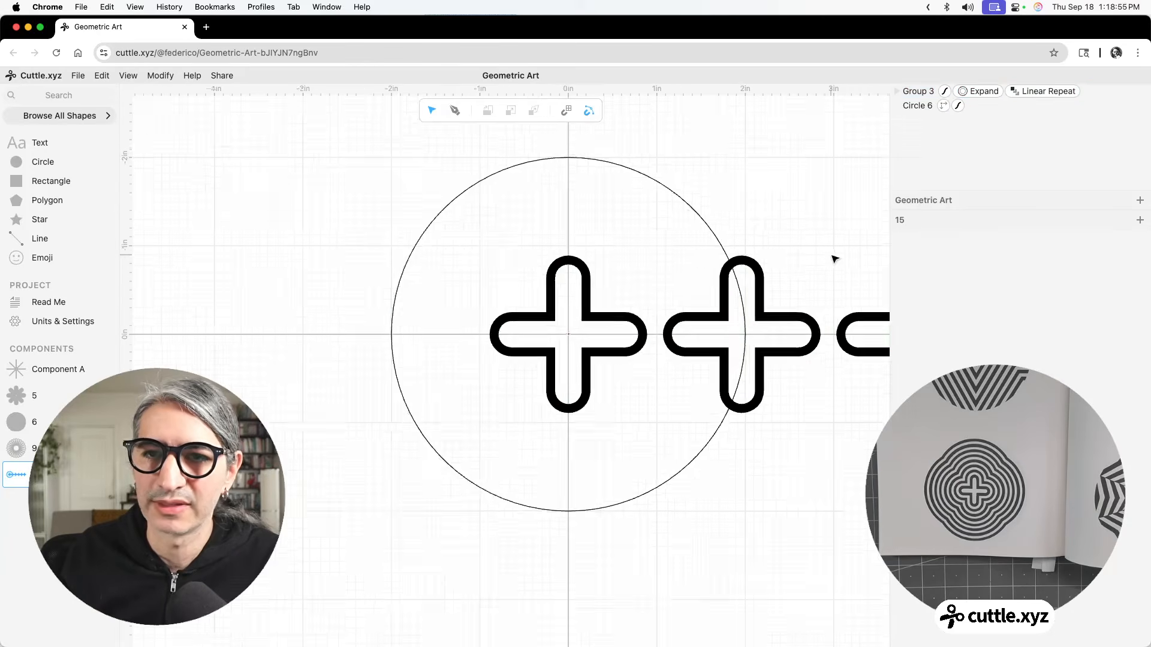
scroll(542, 259, right, 3)
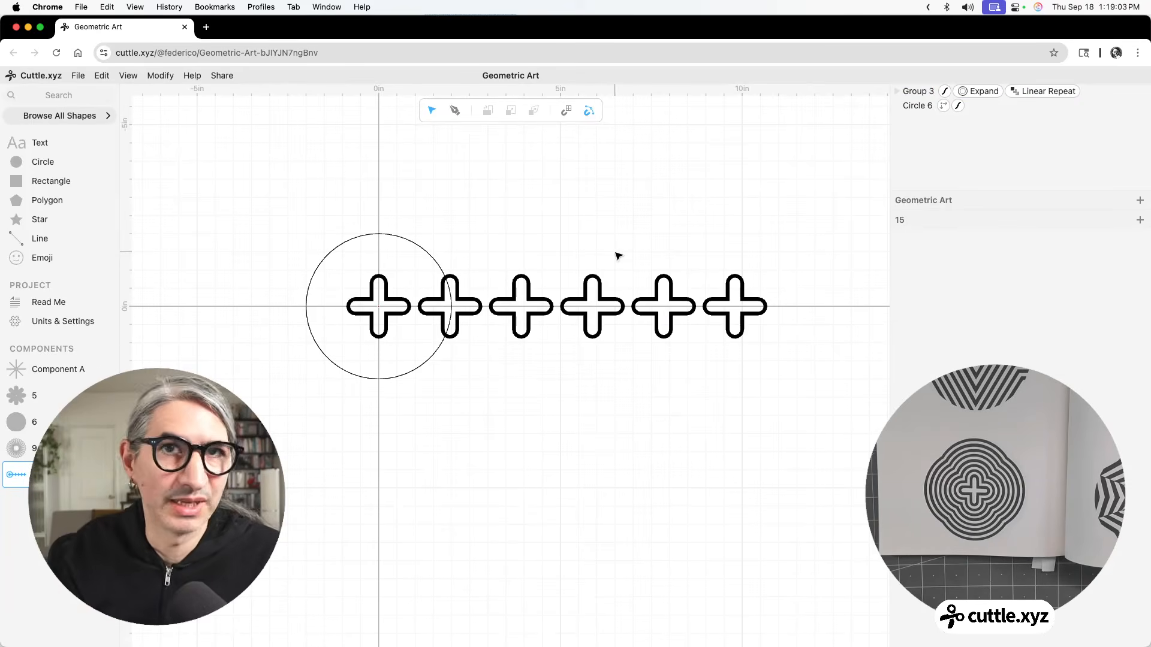
Step: Enable per-repetition customization in the cross group's Linear Repeat and set its Expand distance to rep*0.1
click(1036, 95)
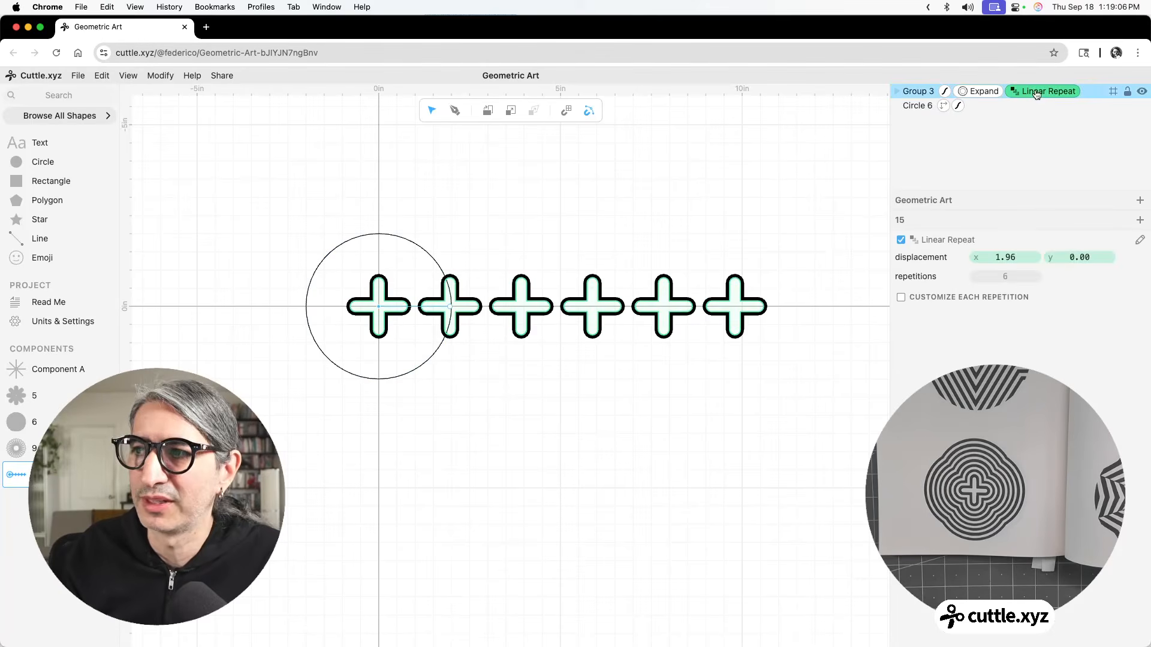
click(902, 298)
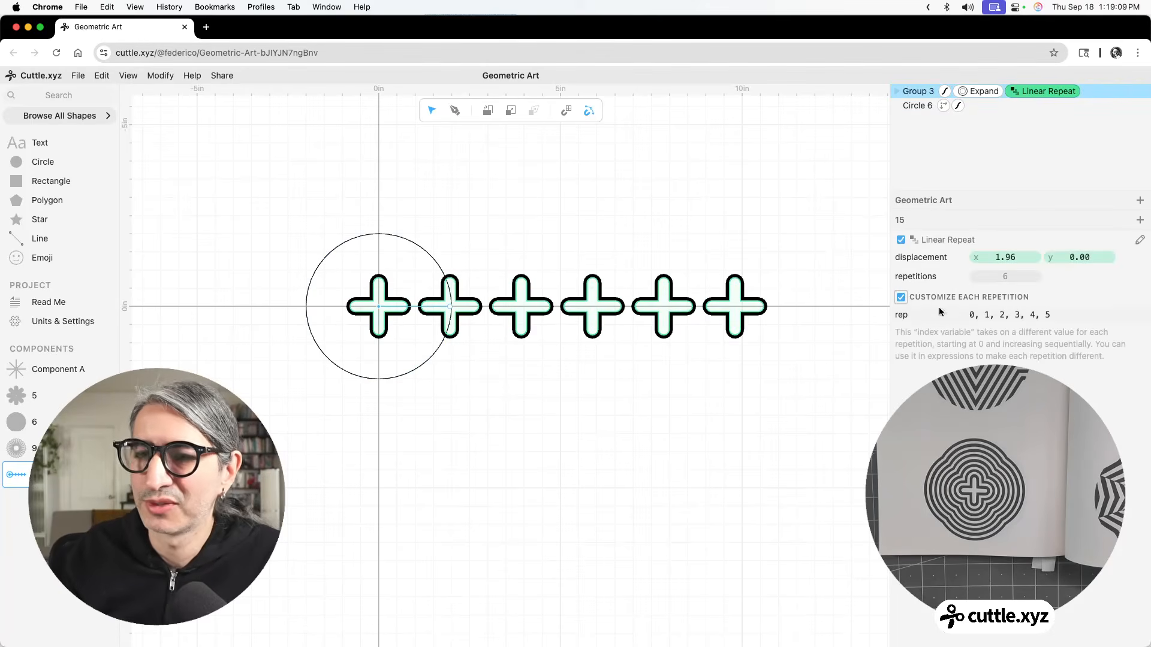
click(980, 93)
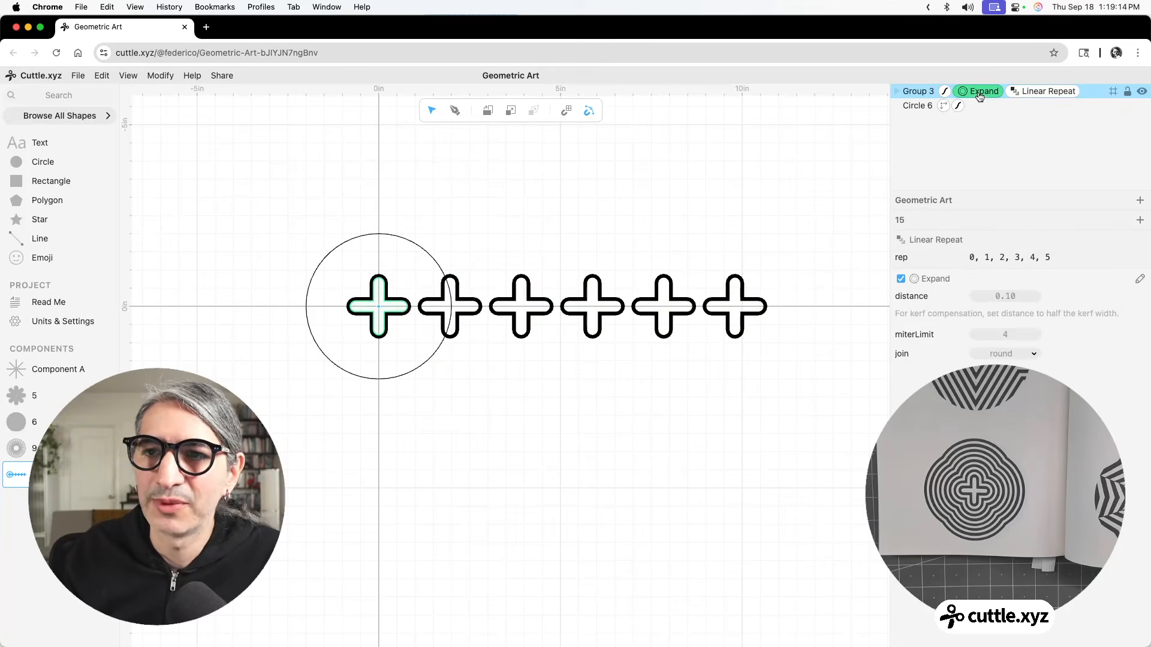
click(1003, 296)
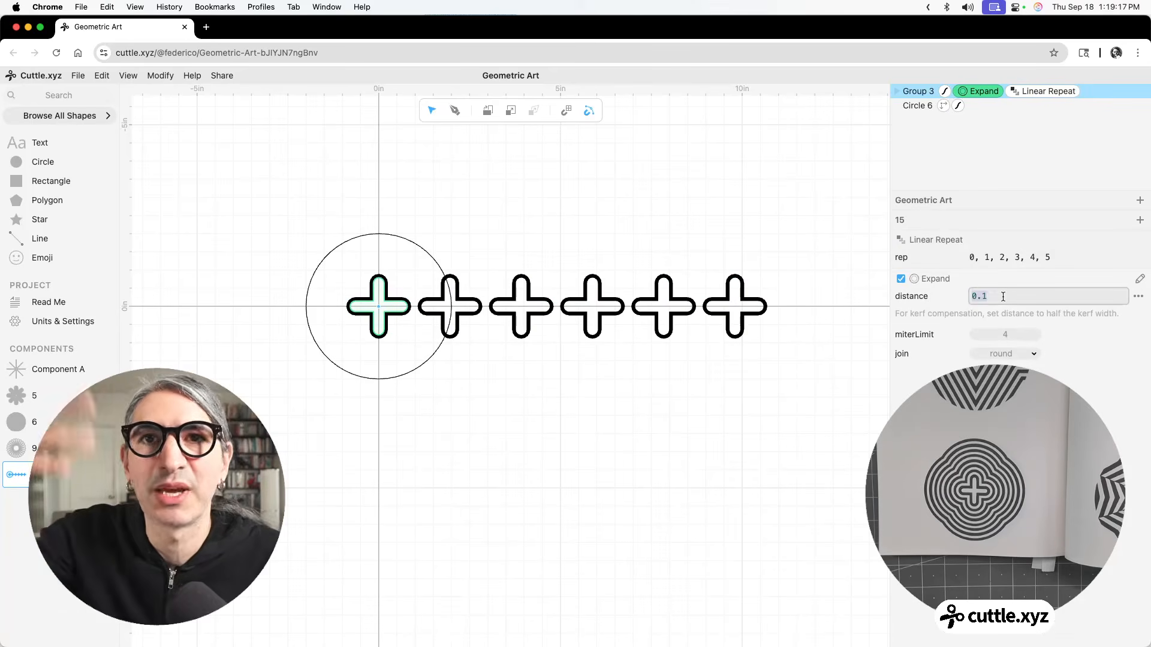
text(re)
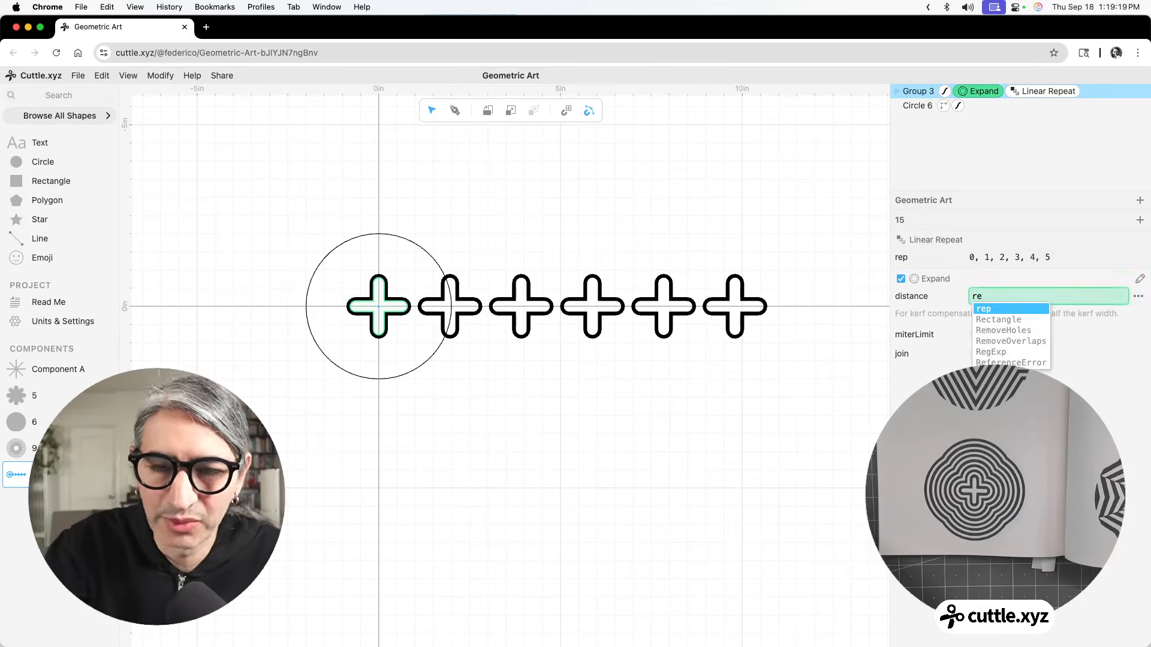
text(p)
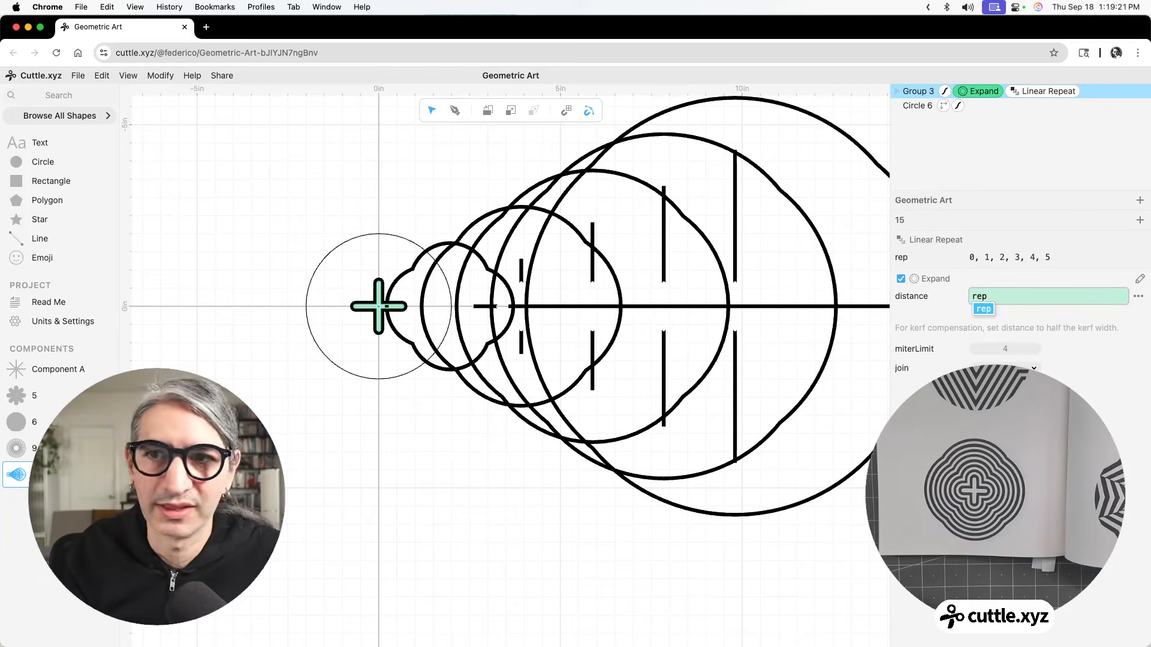
text(*)
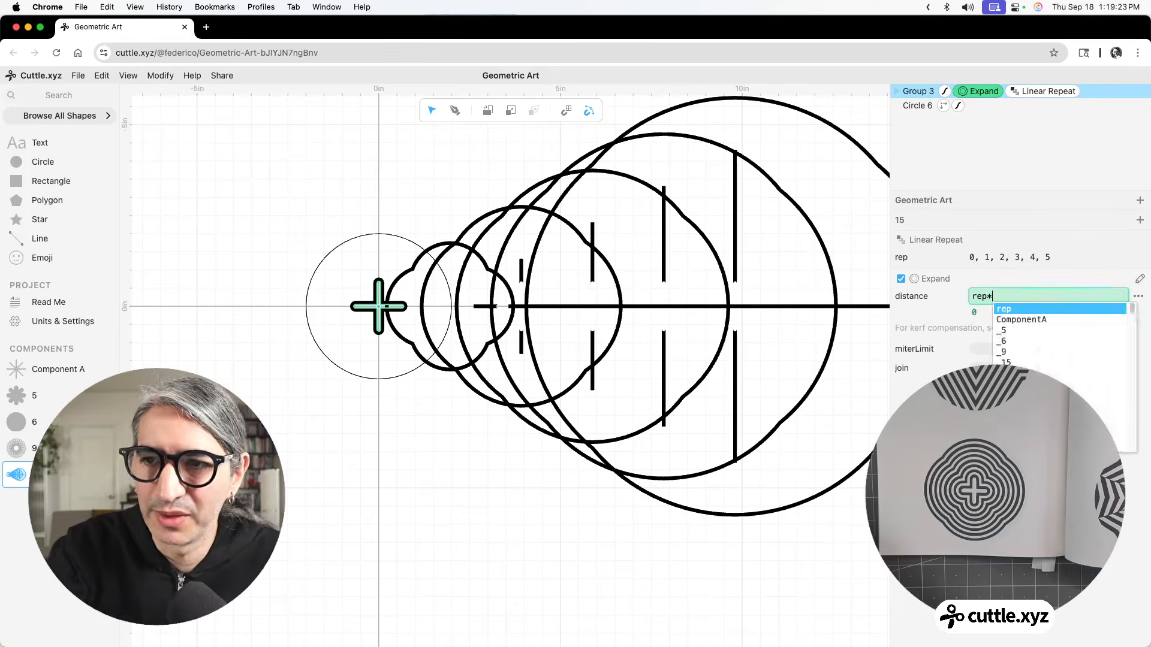
text(0.1)
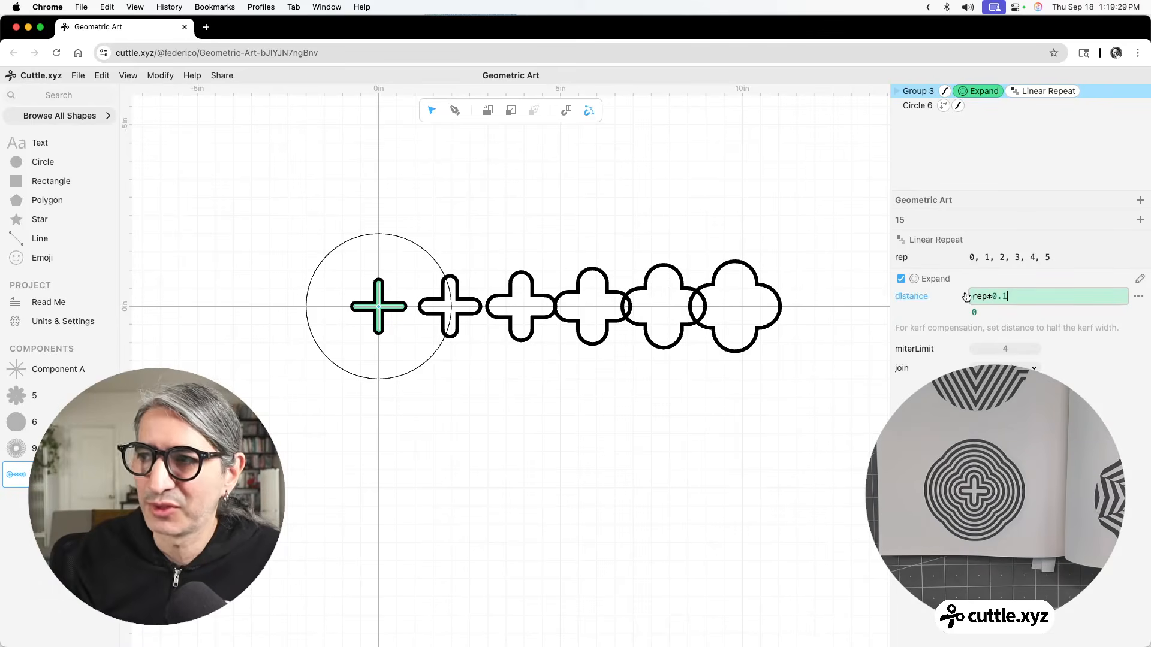
drag(999, 296, 998, 297)
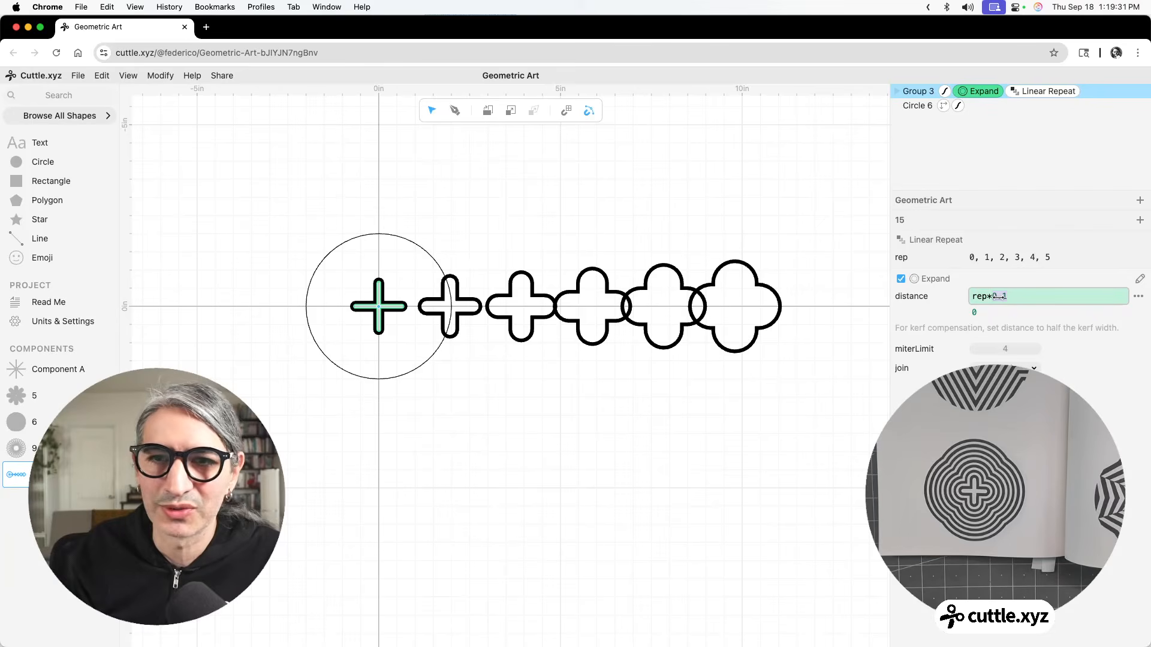
Step: Set the Linear Repeat's x displacement to 0 so all the expanded crosses stack at the same center
click(1046, 92)
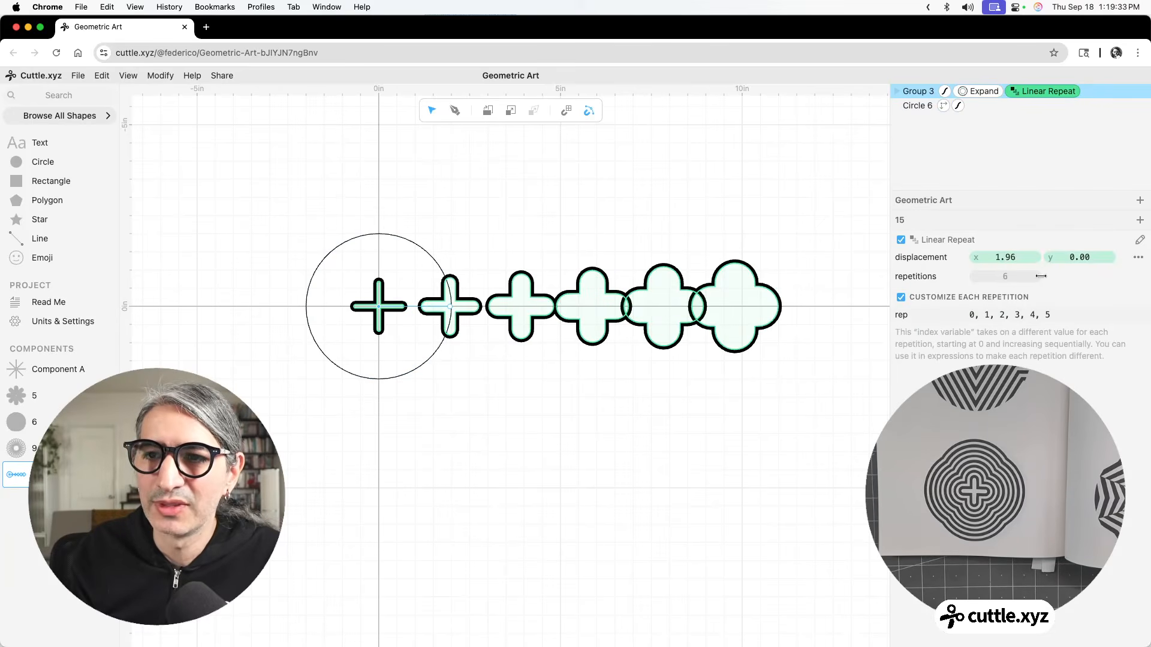
drag(1010, 258, 650, 281)
click(1007, 257)
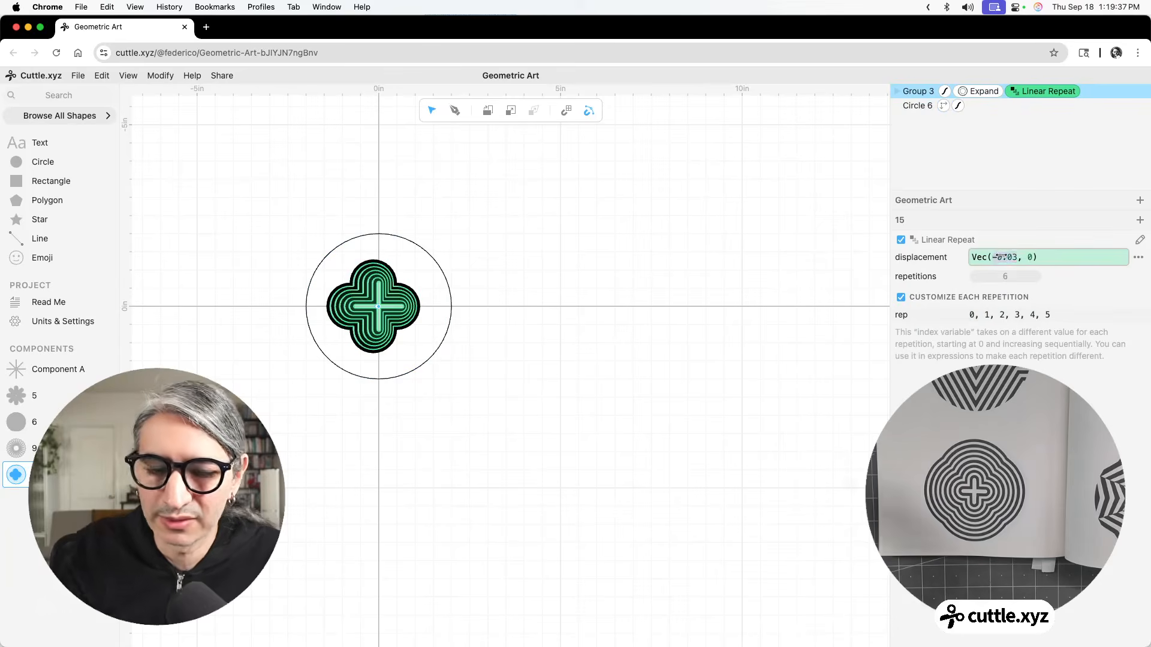
text(0)
key(Return)
click(446, 380)
scroll(388, 326, up, 5)
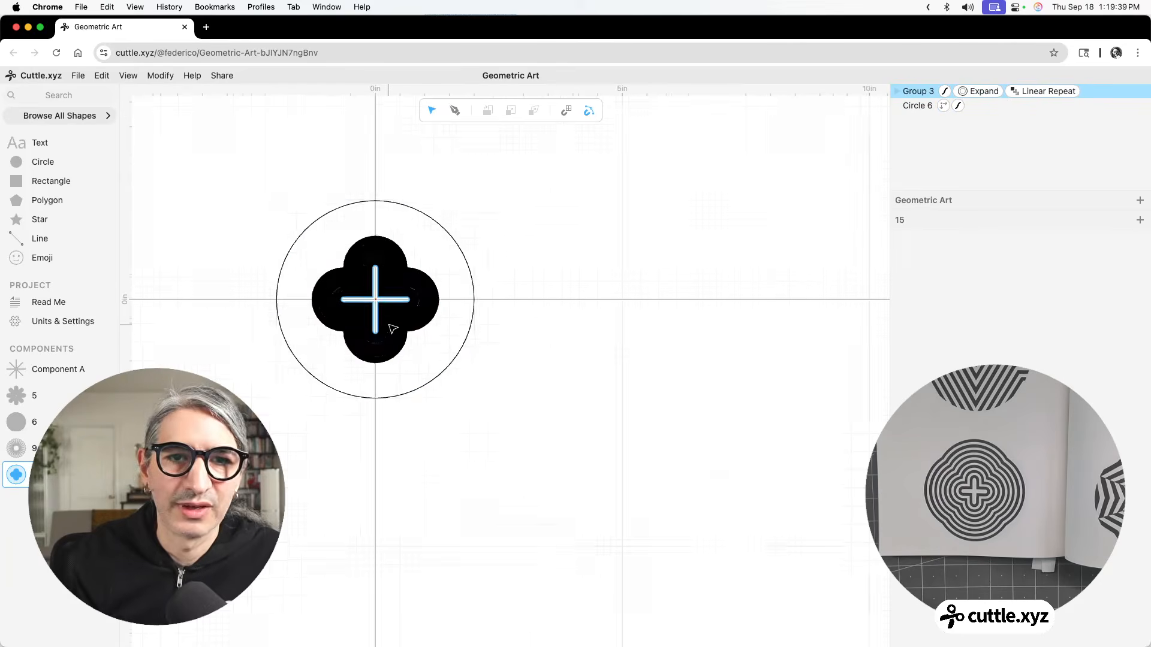
drag(380, 318, 561, 378)
scroll(546, 372, up, 2)
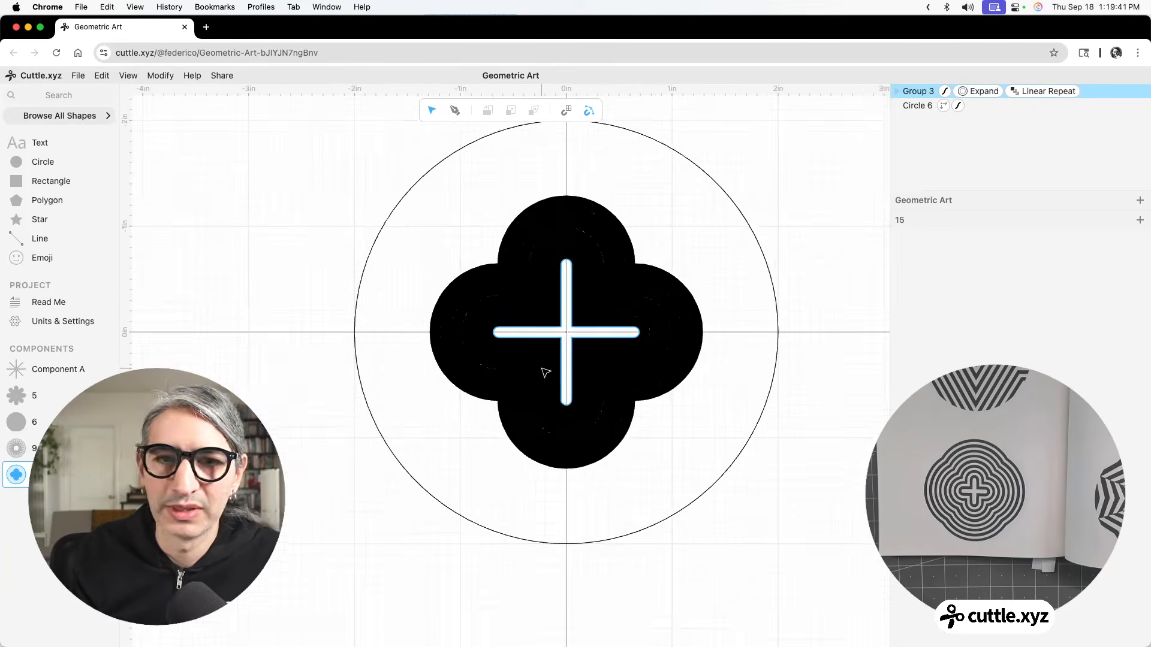
scroll(629, 351, up, 3)
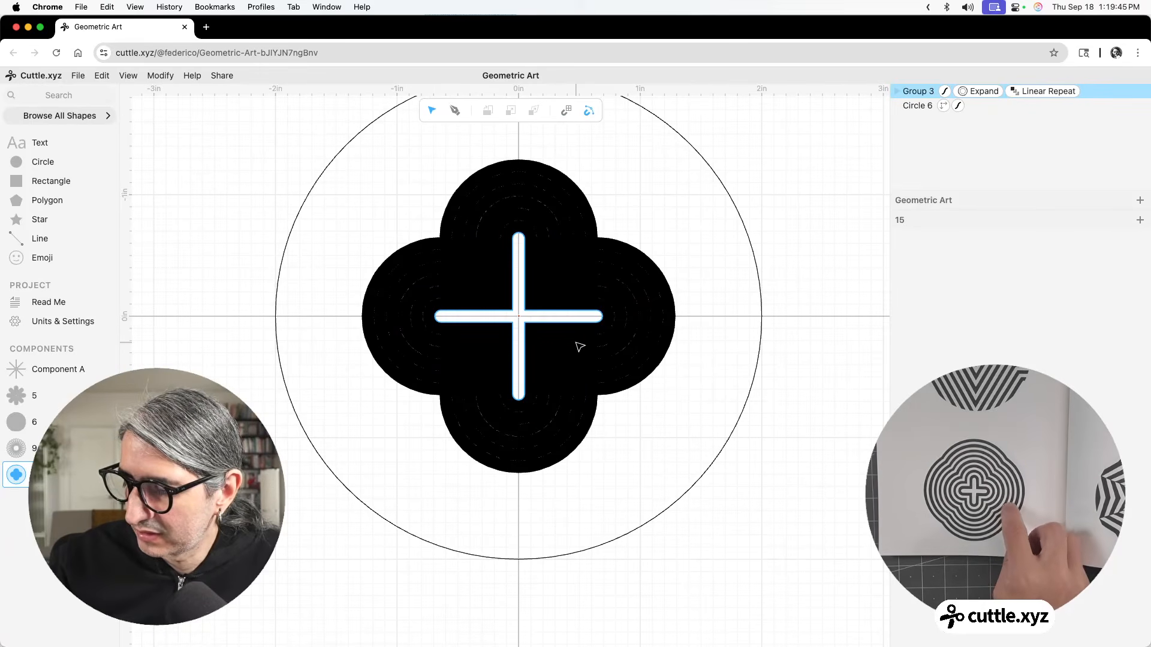
Step: Set the cross group's Linear Repeat to 7 repetitions and its Expand distance to rep*0.2
click(1049, 91)
drag(1004, 278, 1002, 277)
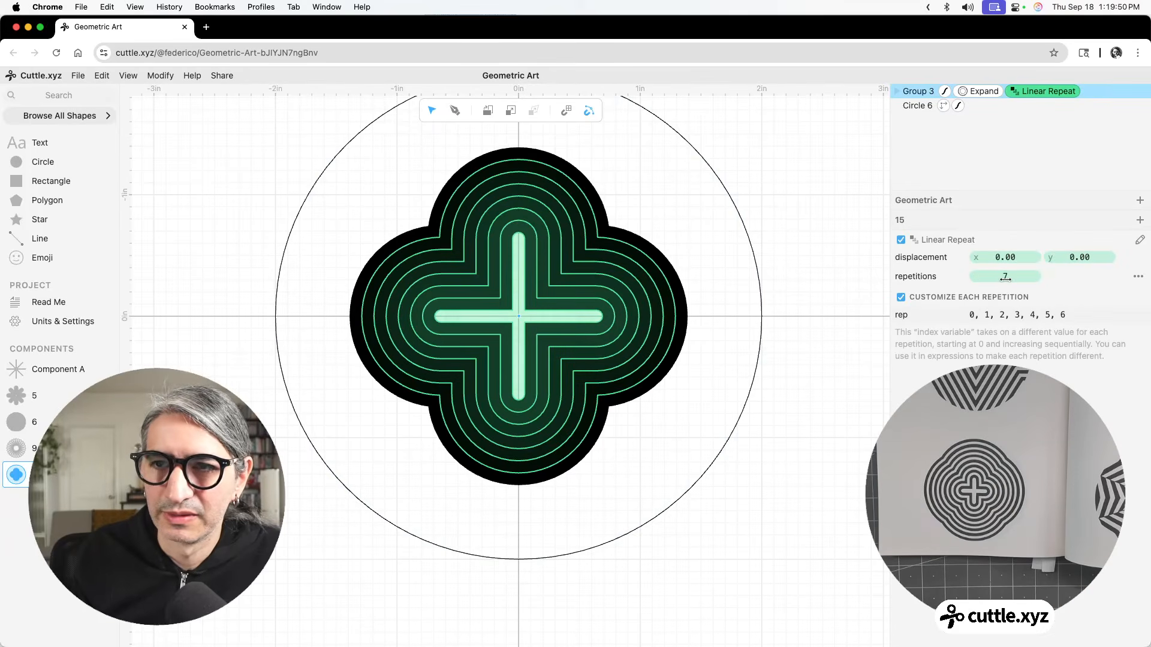
click(986, 92)
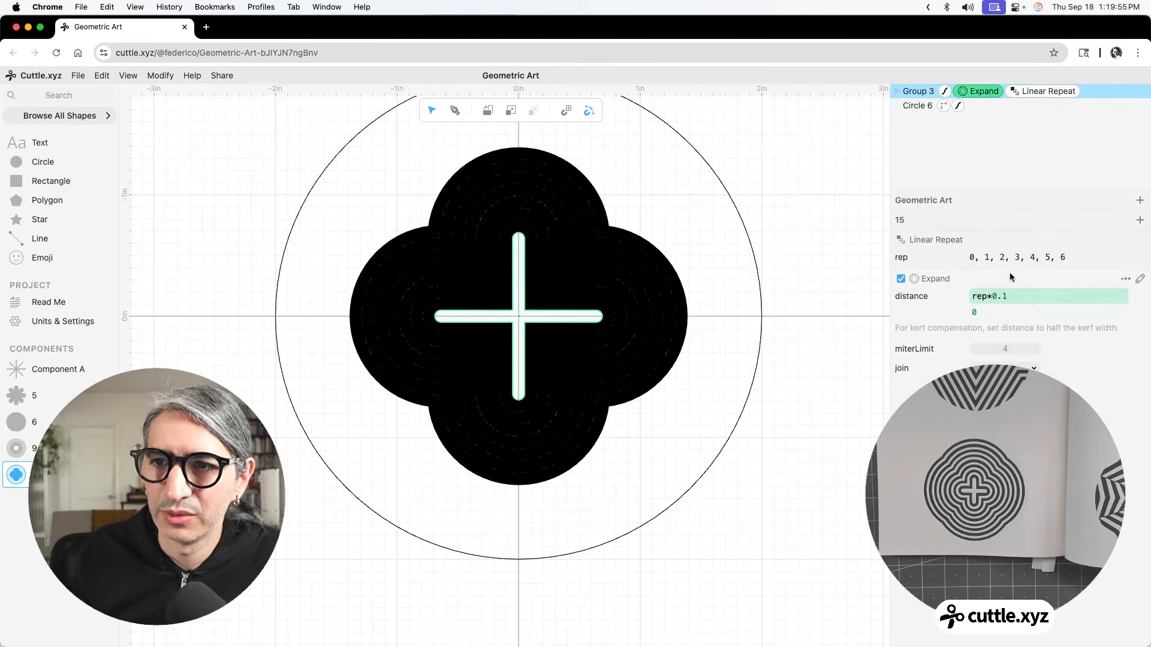
click(999, 297)
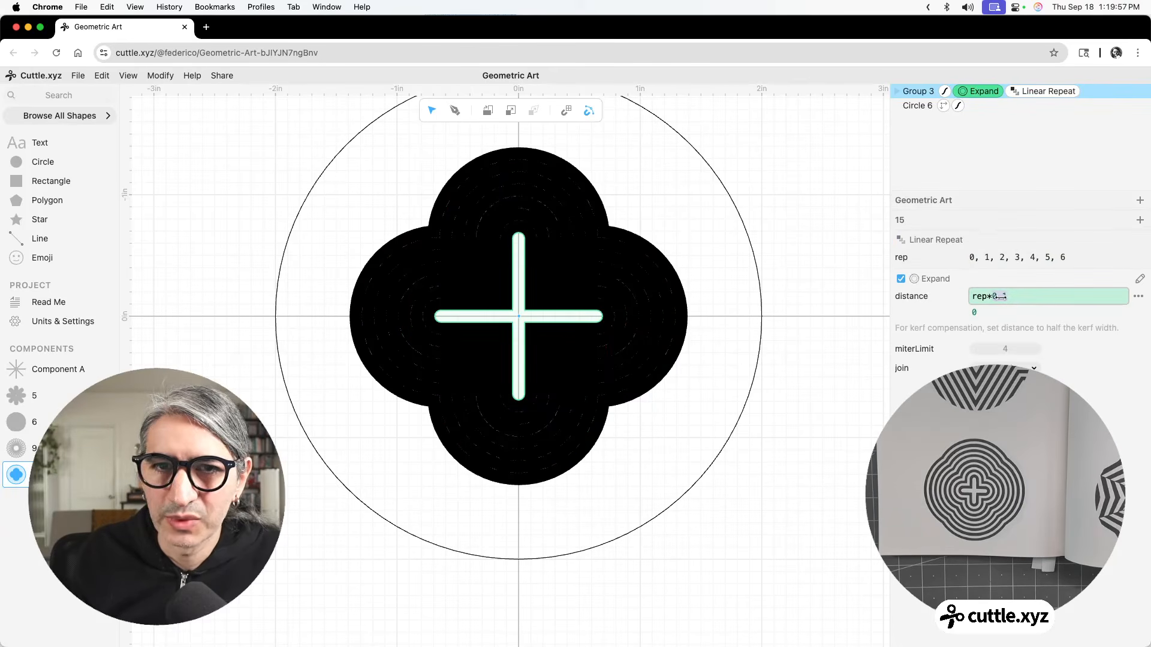
drag(1000, 296, 1002, 296)
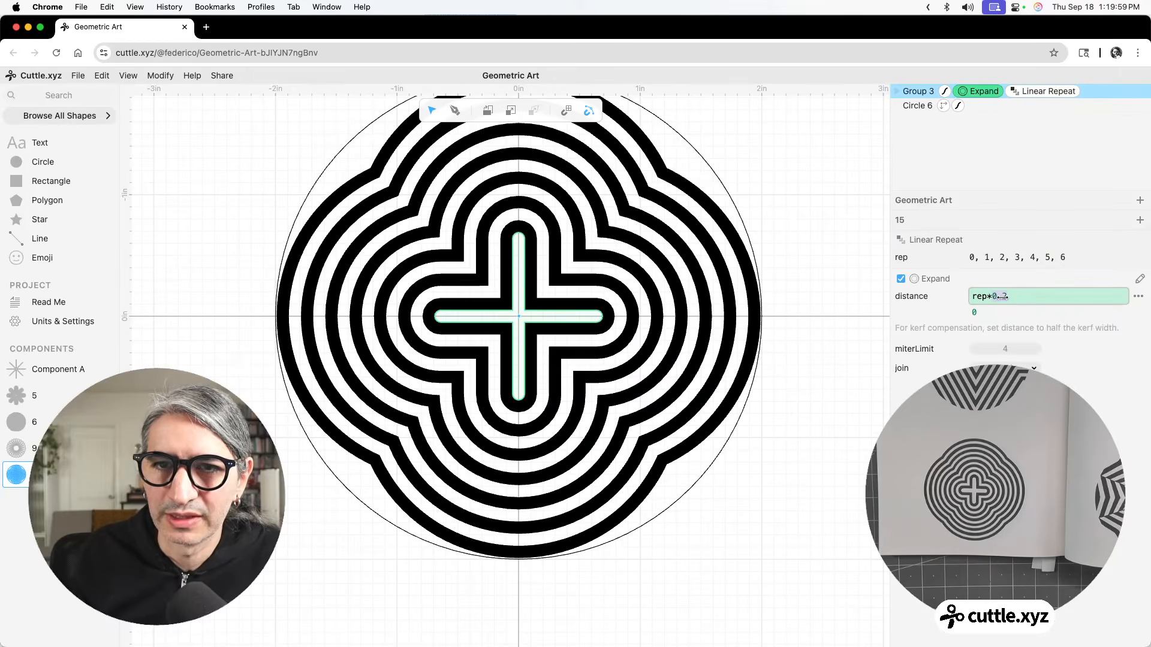
Step: Hide the guide circle that surrounds the concentric cross outlines
click(803, 305)
scroll(822, 275, down, 5)
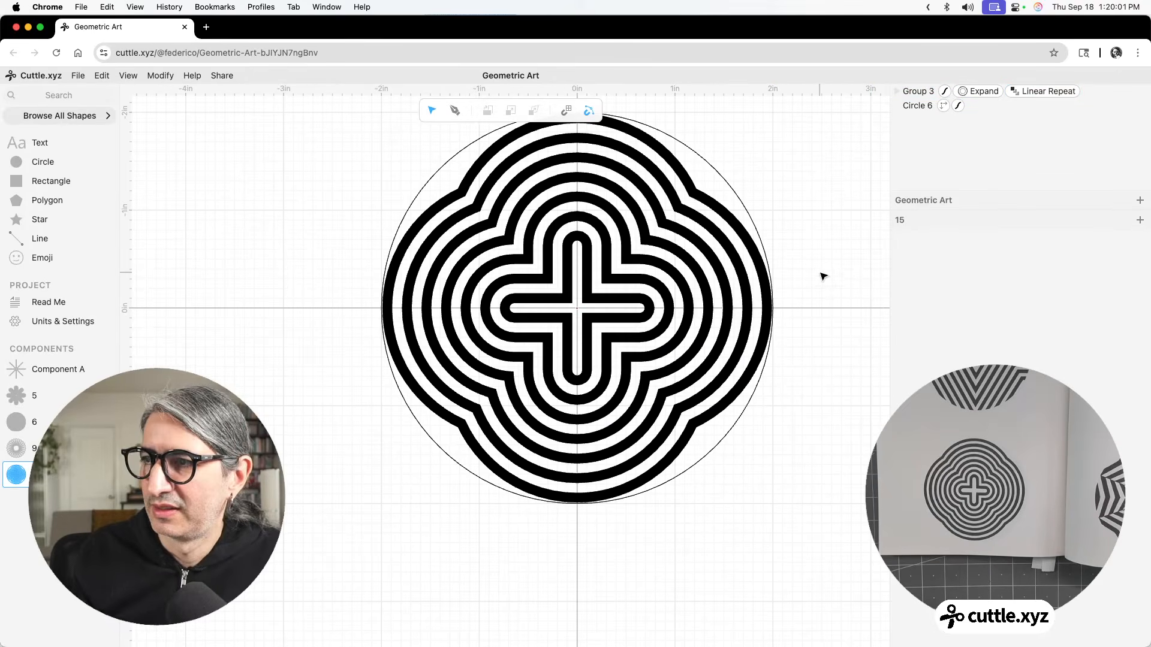
drag(785, 283, 783, 293)
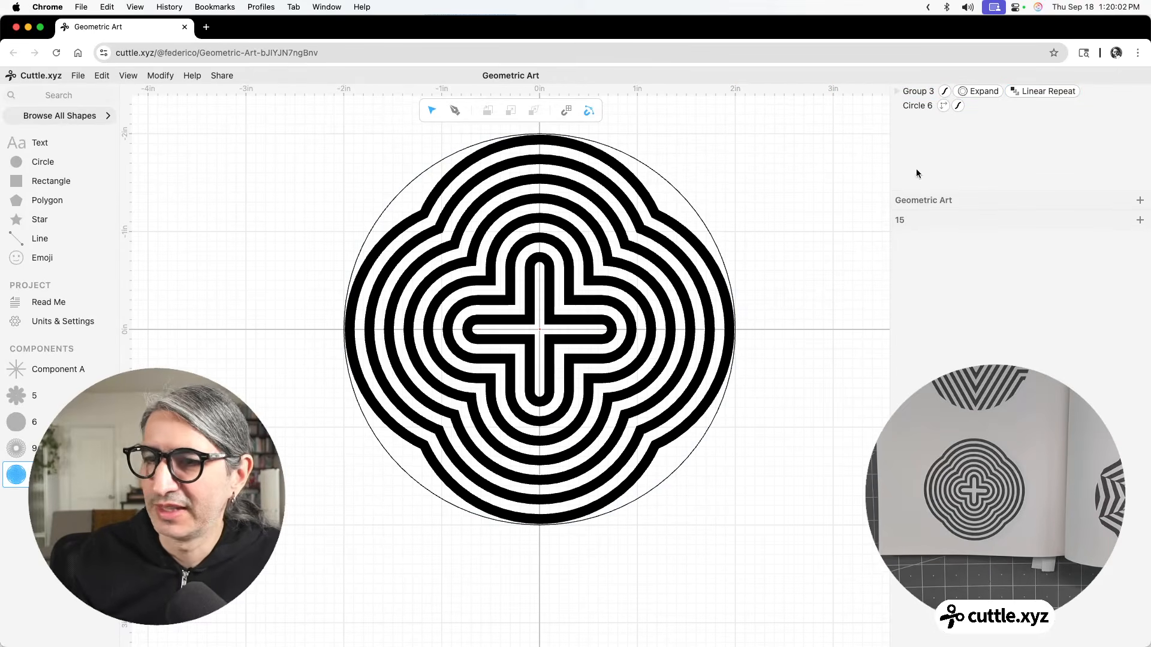
click(1141, 106)
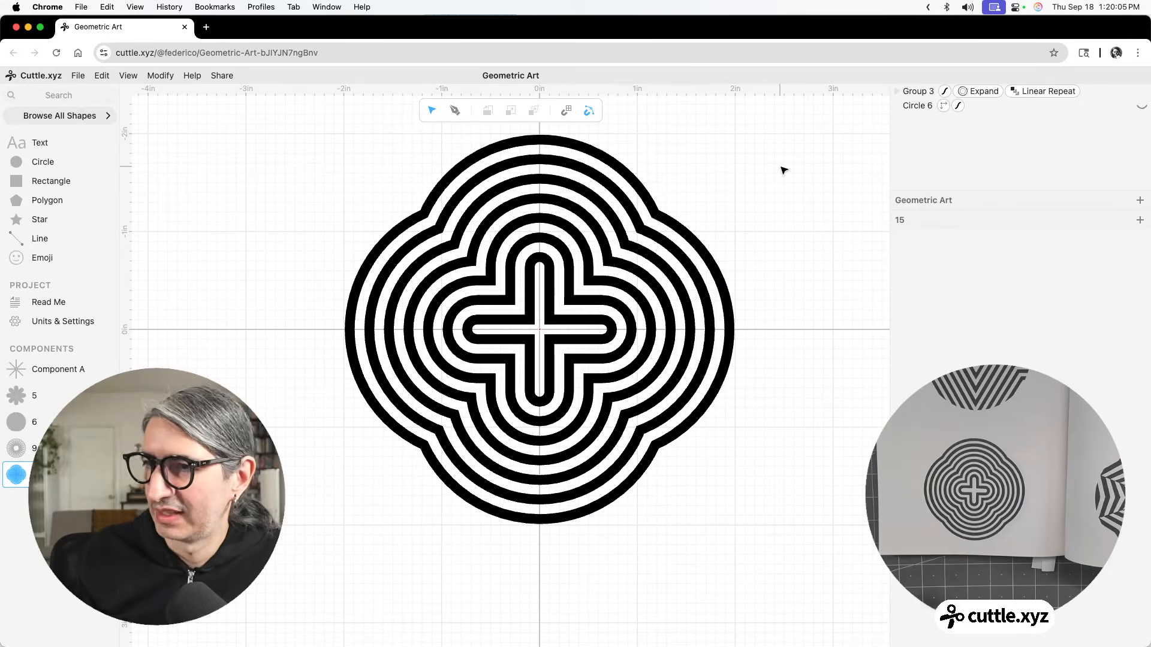
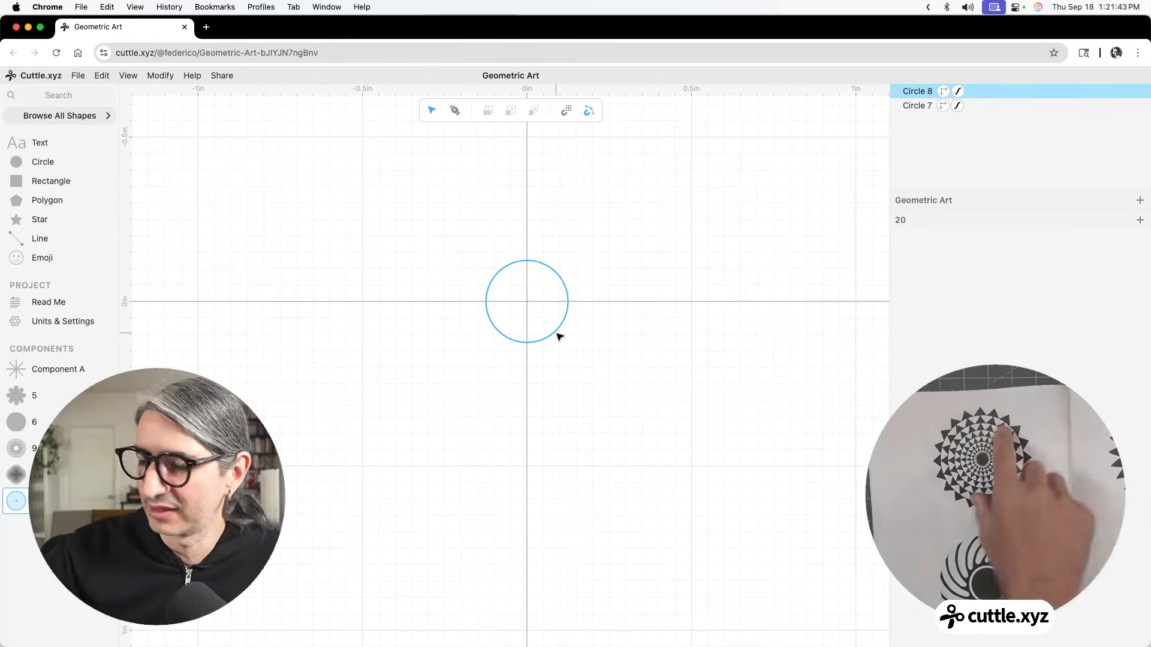
Step: Find the triangle among the basic shapes and place one about 0.09 in wide on the Y axis just above the small circle
click(559, 337)
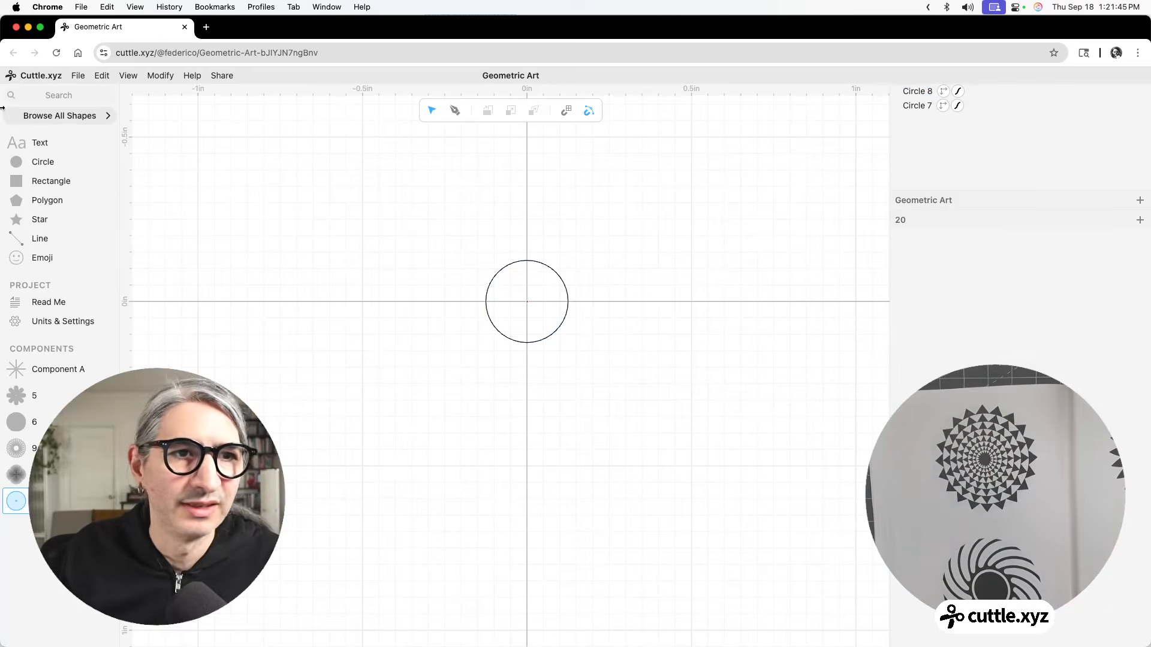
click(47, 96)
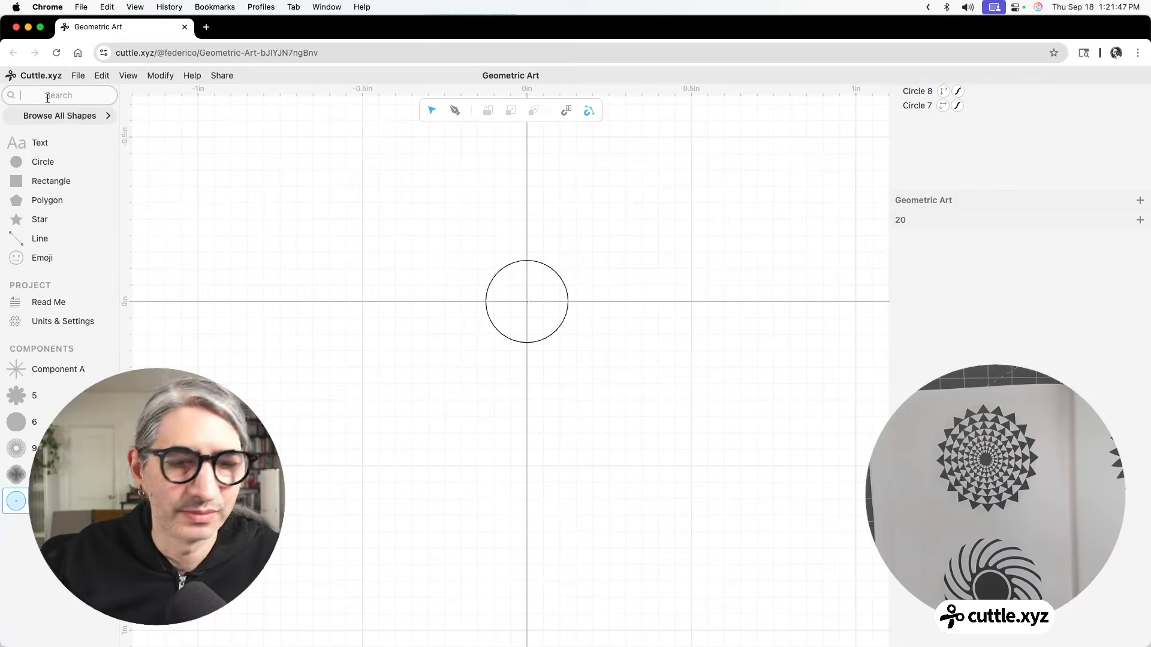
text(tri)
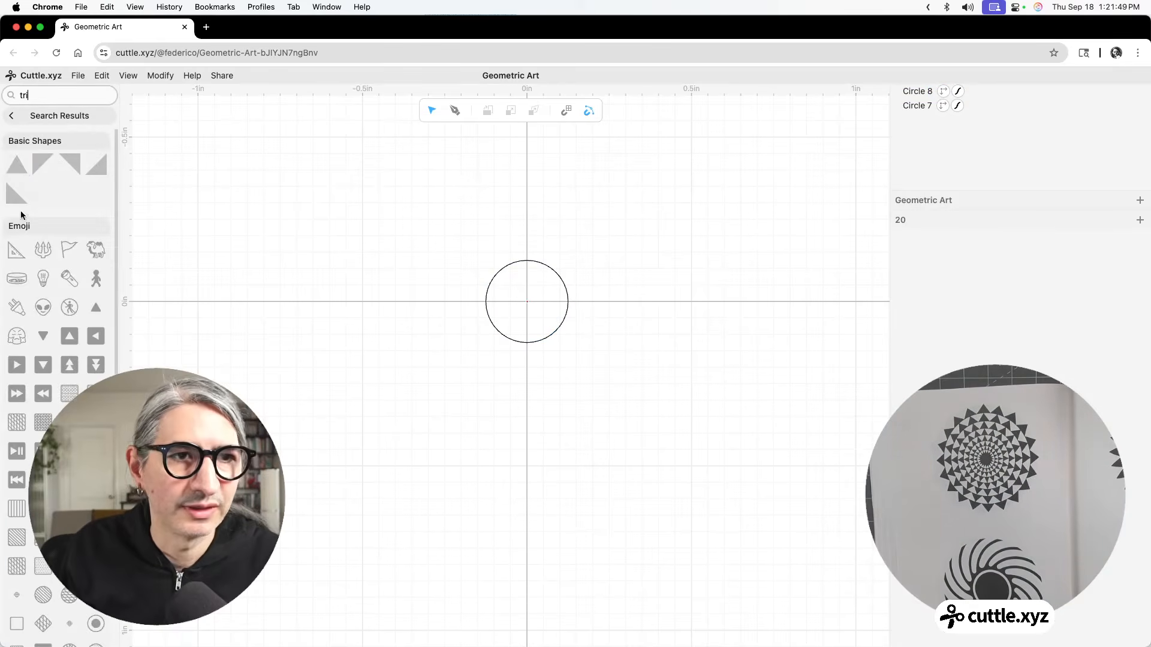
drag(17, 163, 531, 250)
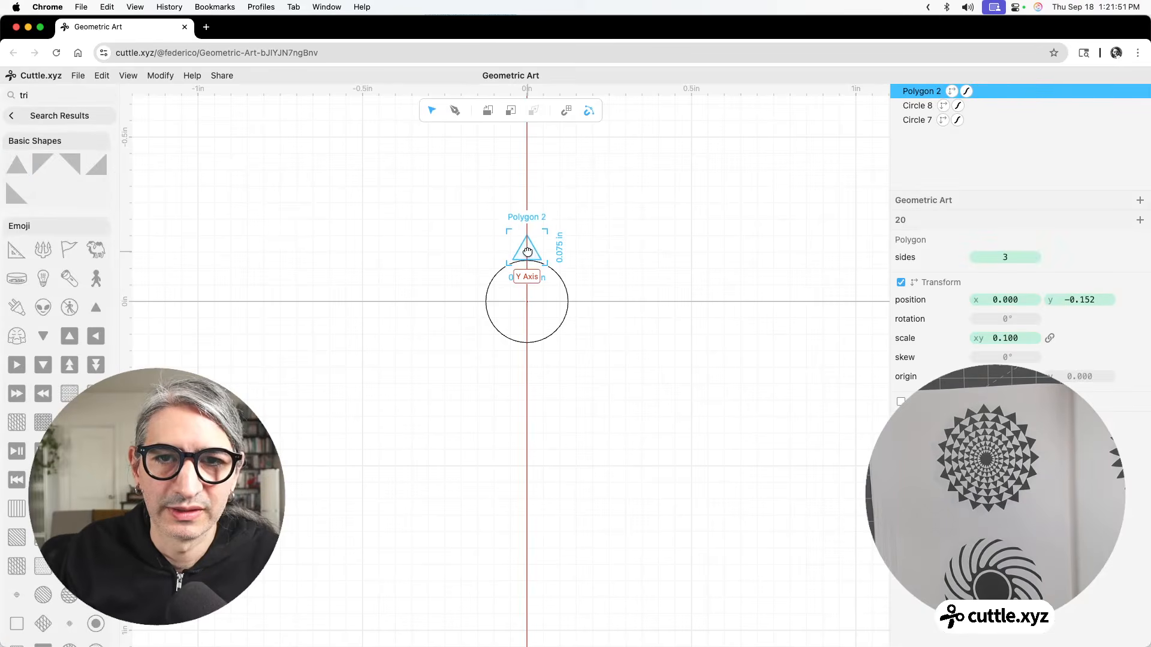
scroll(537, 255, up, 5)
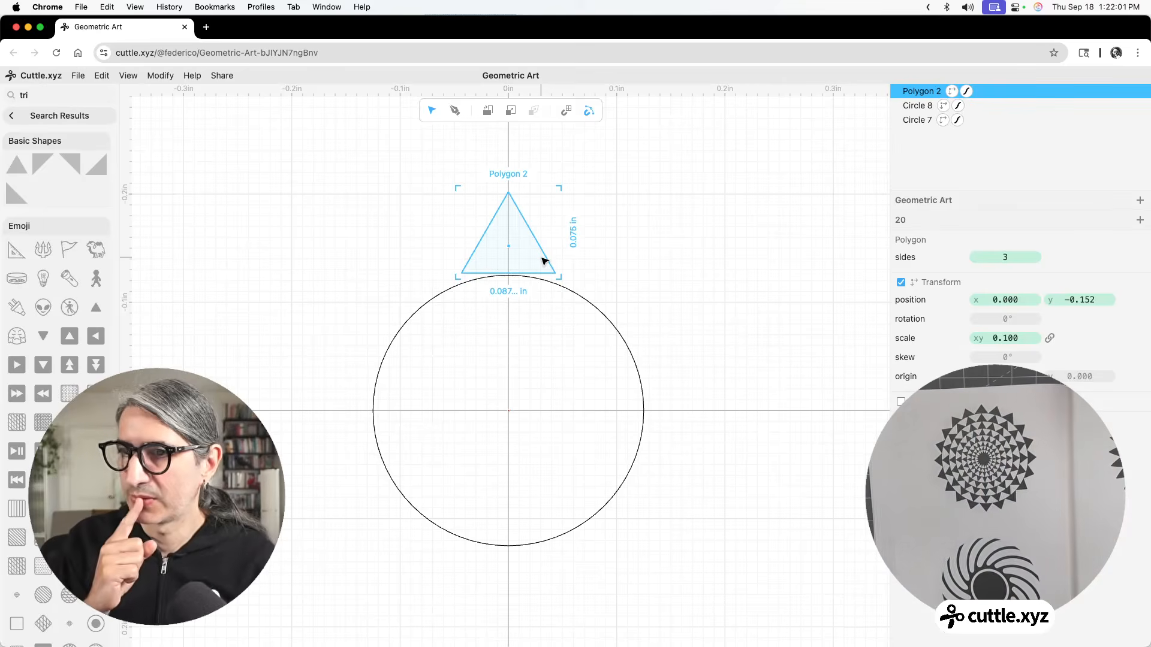
Step: Give the triangle above the small circle a solid black fill
click(591, 186)
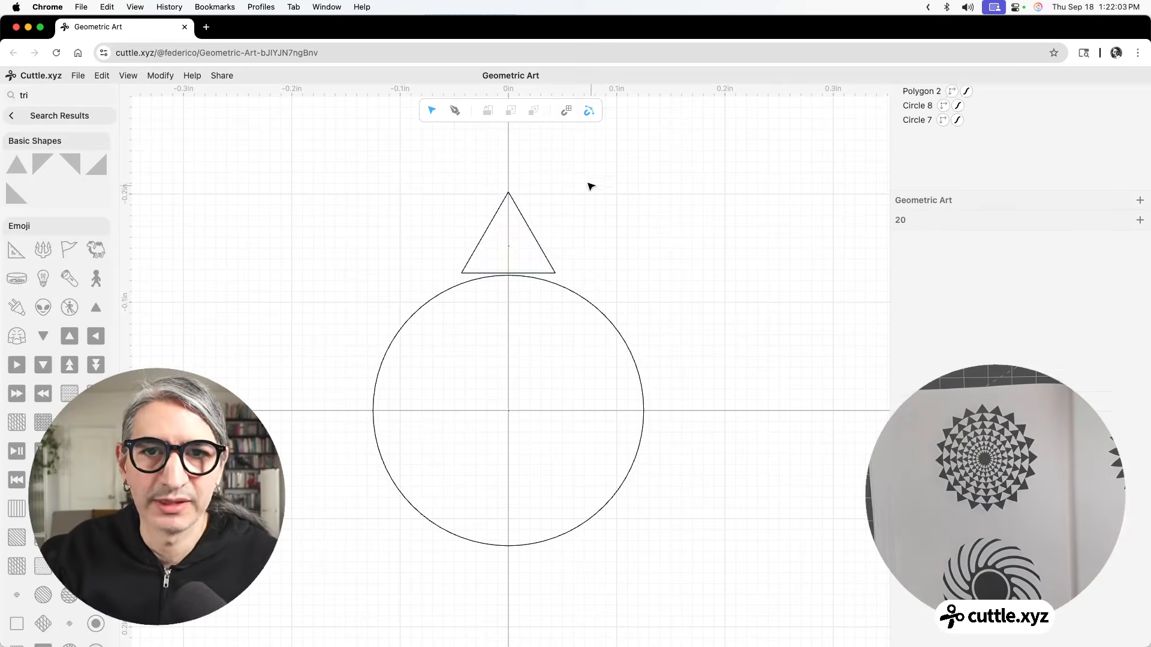
click(509, 226)
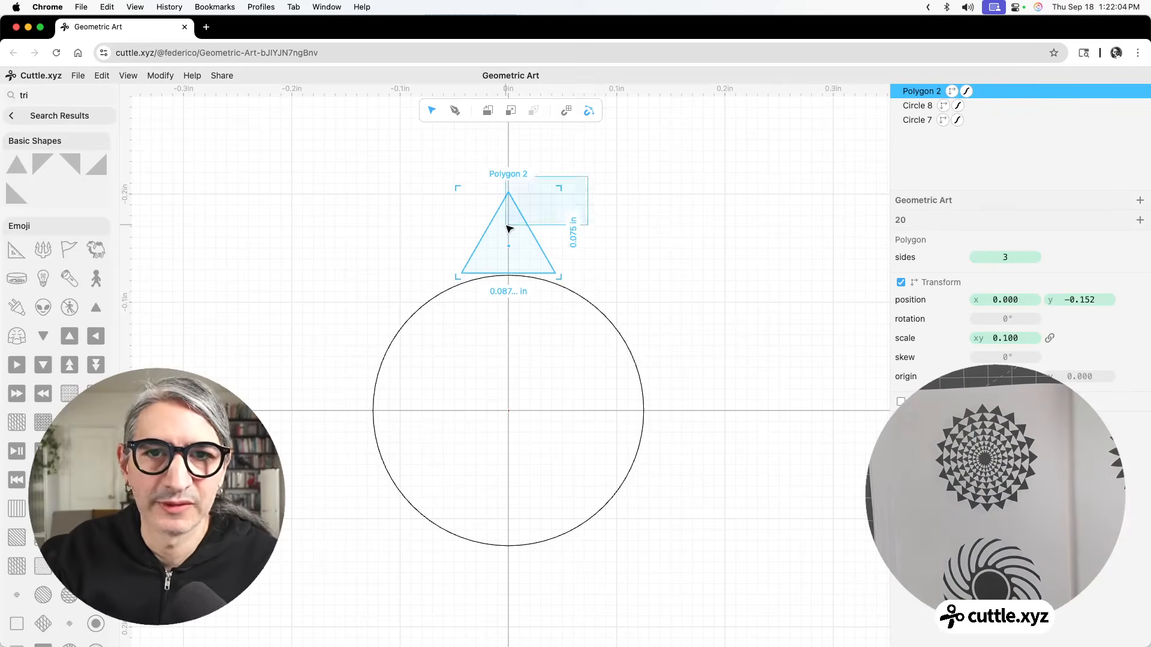
click(900, 401)
click(976, 438)
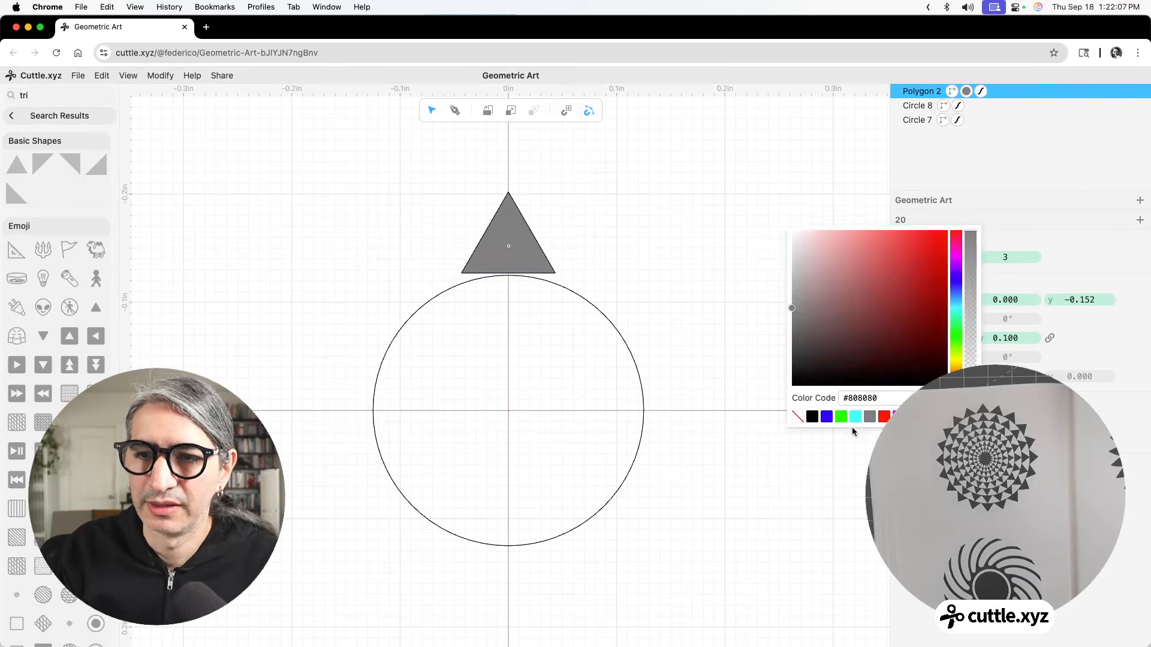
click(812, 417)
click(717, 359)
Step: Apply a Rotational Repeat with 20 repetitions to the black triangle around the circle's center
drag(569, 187, 497, 215)
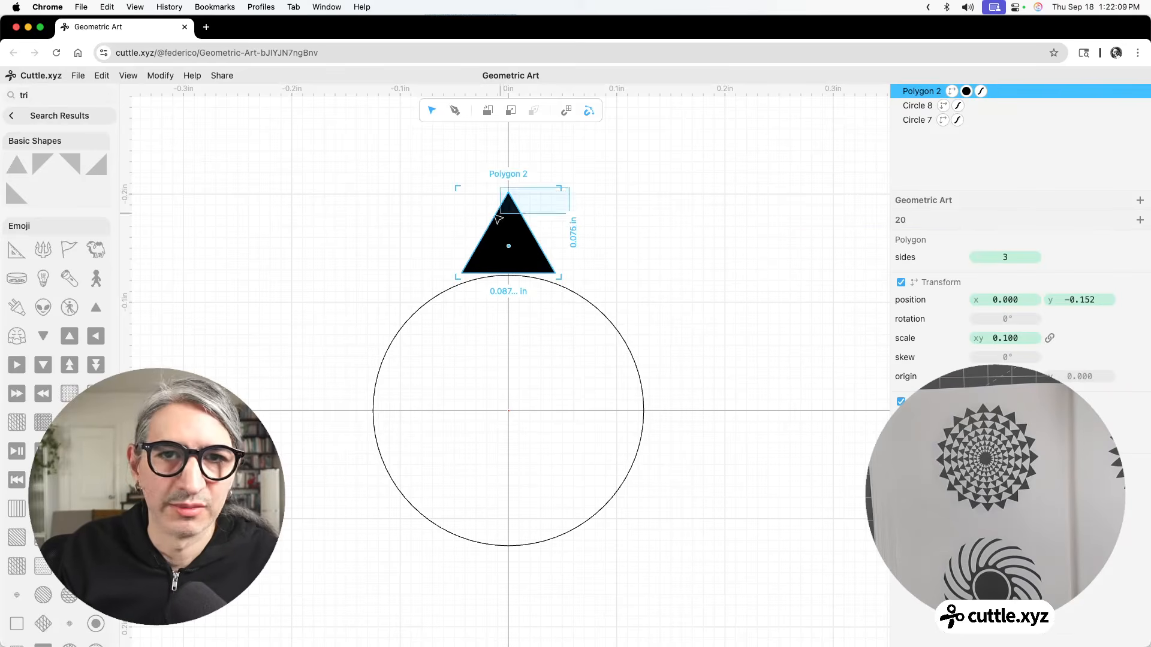
click(157, 75)
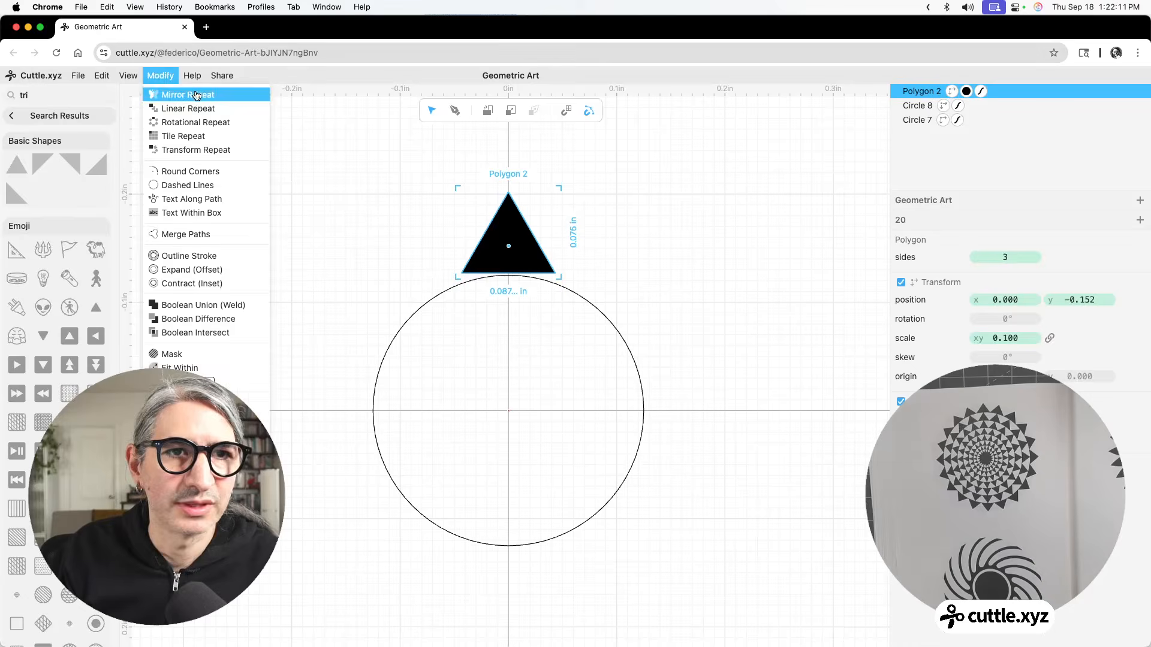
click(204, 124)
click(1017, 274)
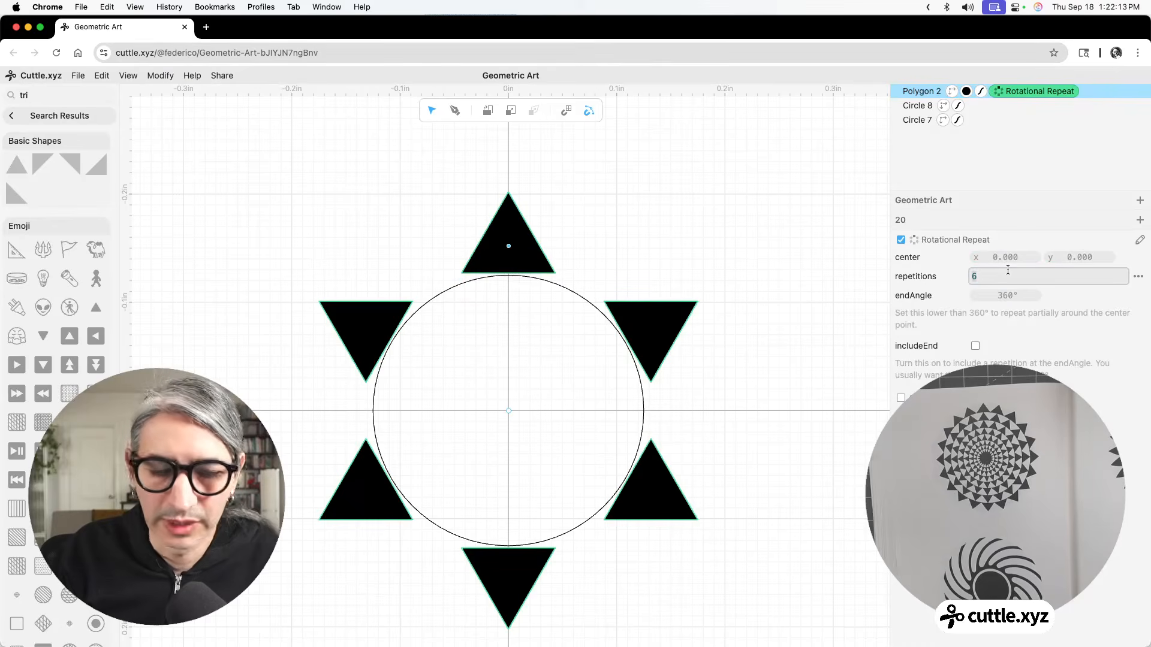
text(20)
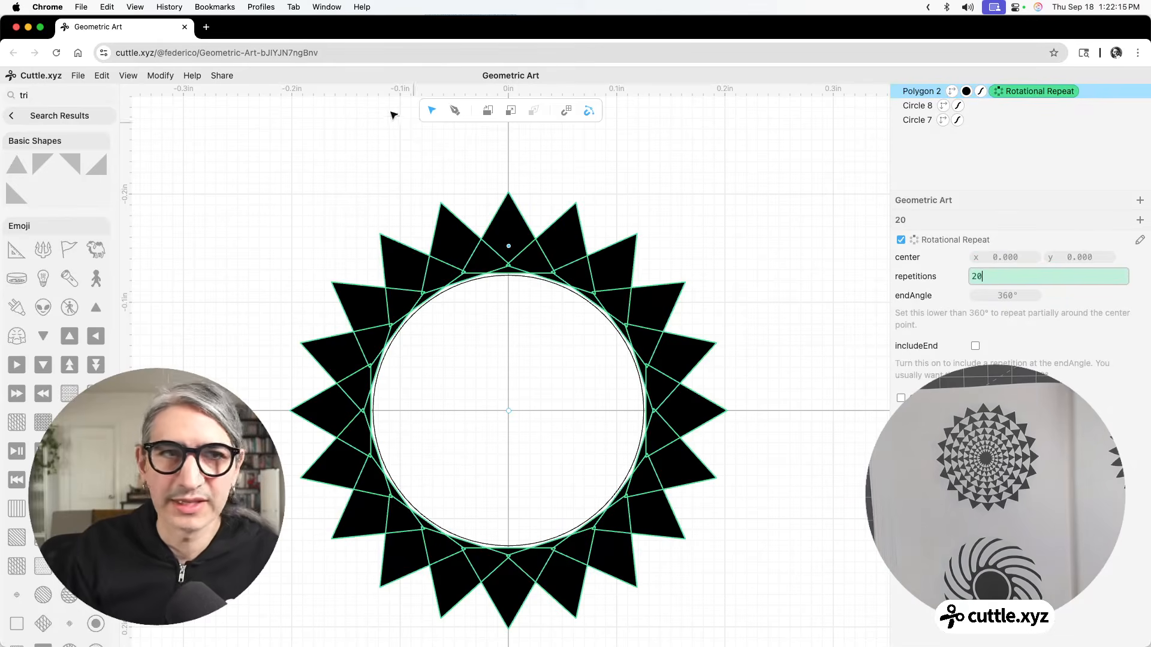
click(29, 115)
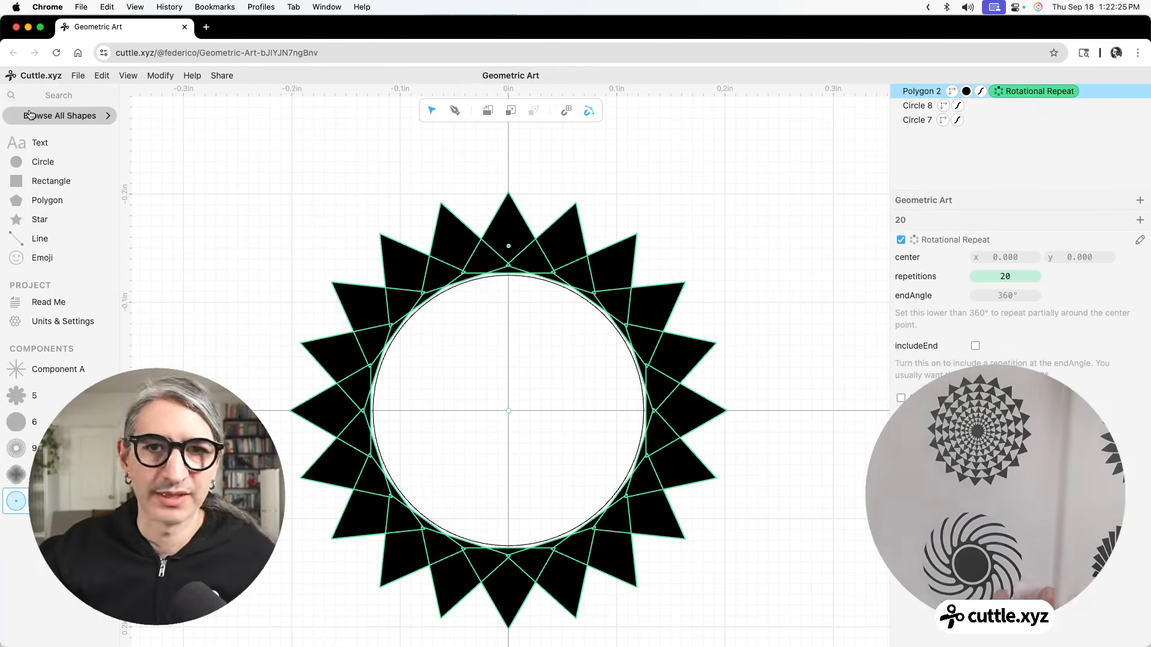
Step: Scale the repeated black triangle down until neighbouring triangles in the ring only touch at their base corners
click(952, 92)
drag(1010, 295, 921, 300)
click(755, 306)
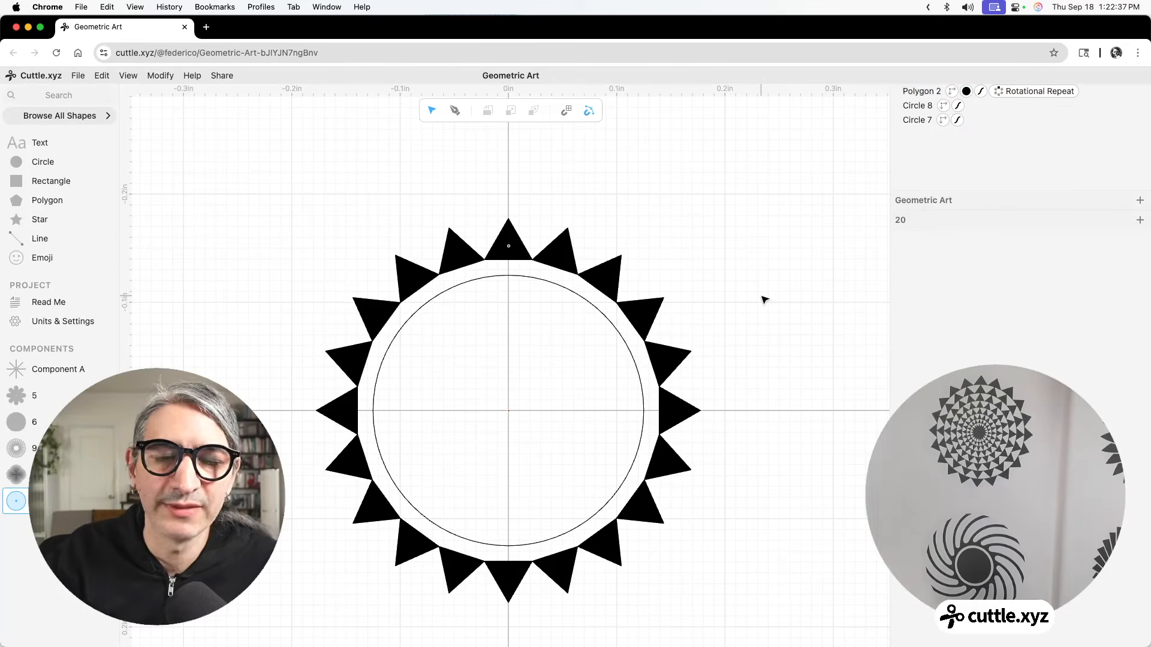
Step: Give the small circle inside the triangle ring a solid white fill
scroll(586, 358, up, 3)
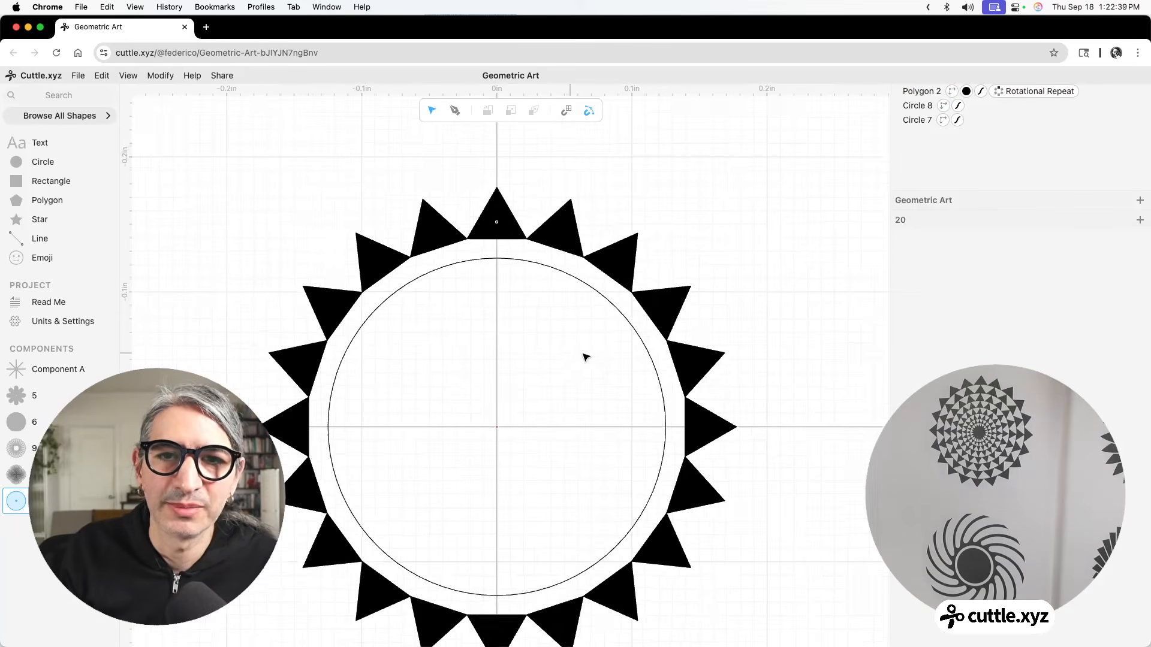
scroll(513, 309, down, 3)
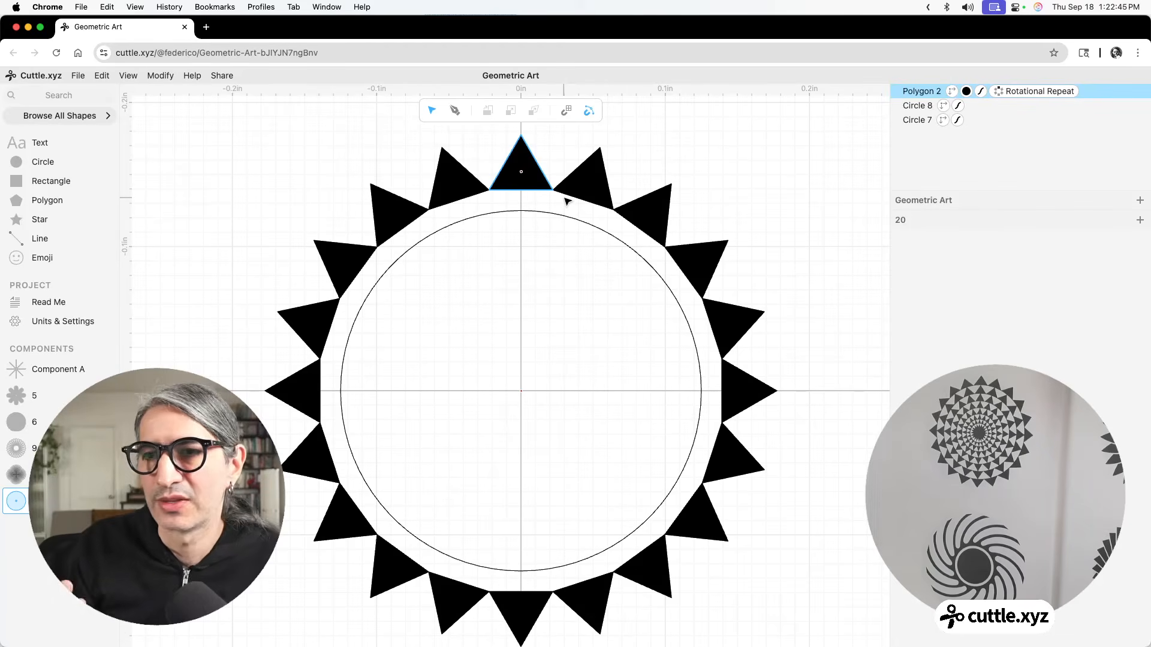
click(573, 220)
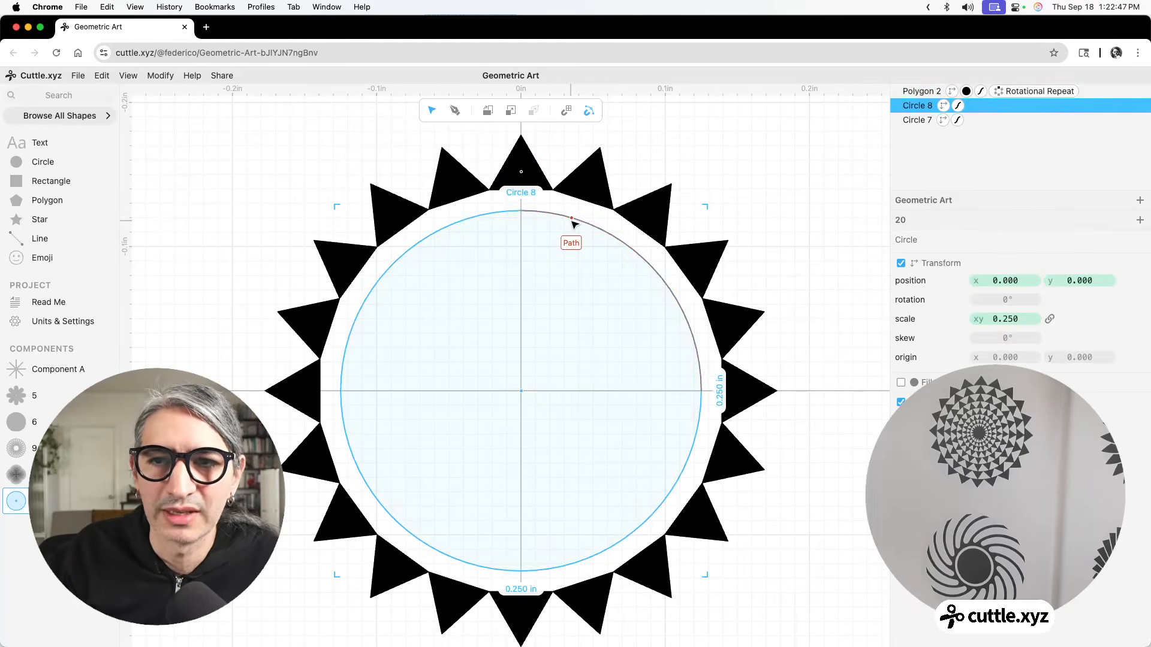
click(902, 383)
click(914, 382)
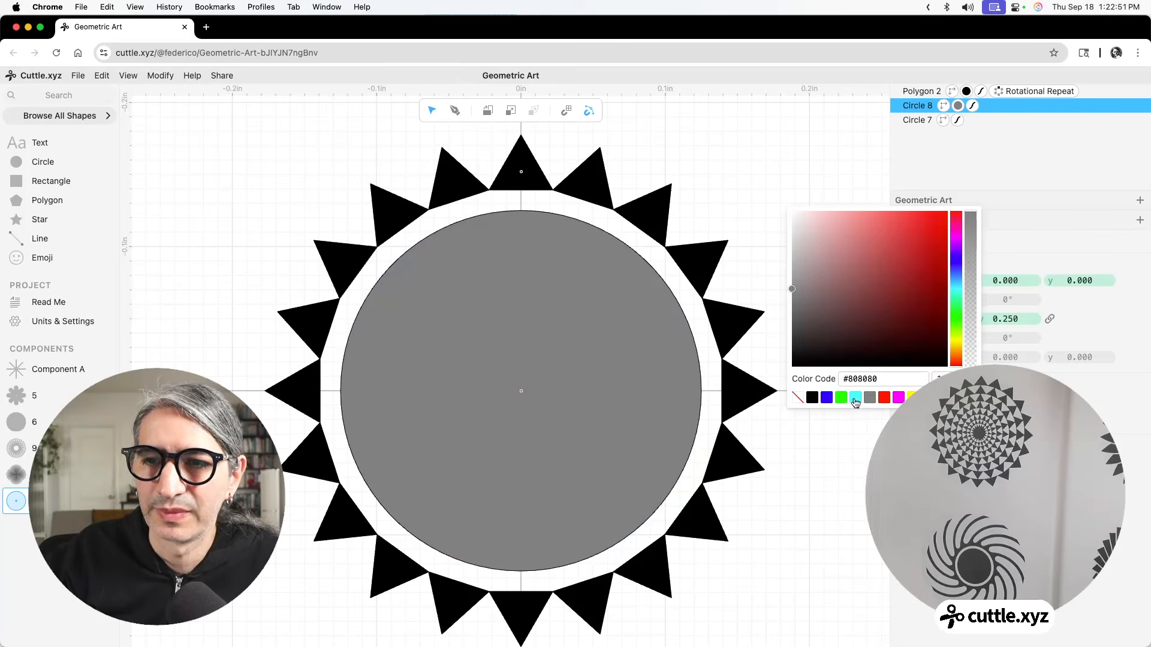
click(927, 398)
click(842, 377)
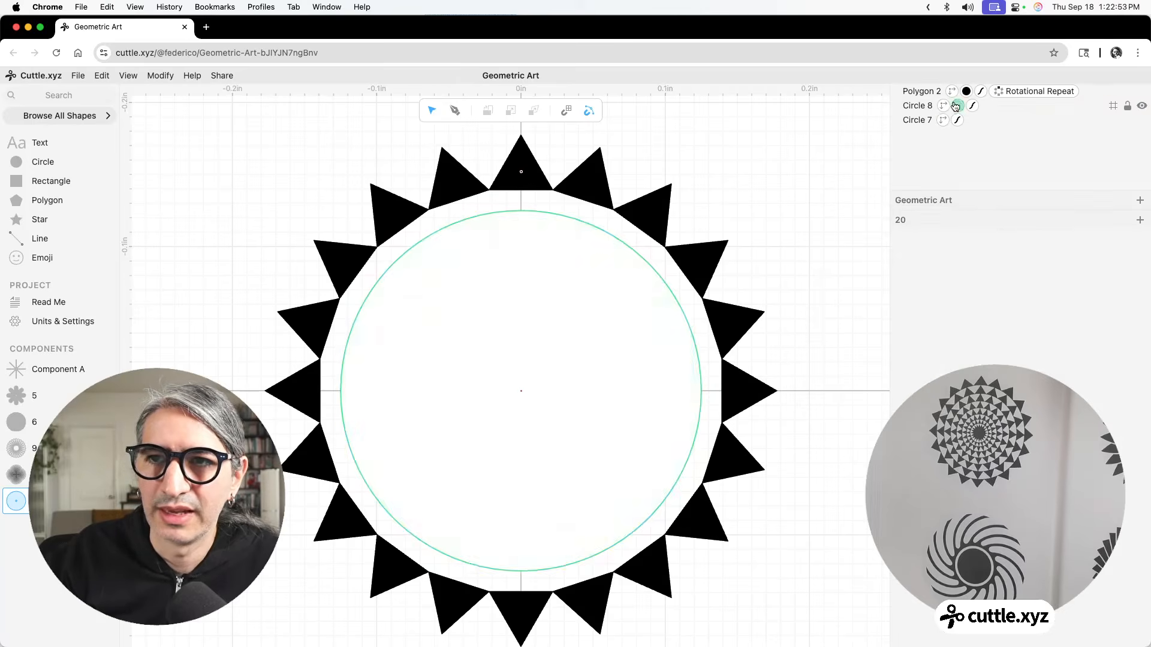
Step: Enlarge the white circle to a scale of 0.279 and place it above the triangles in the layer order
click(939, 106)
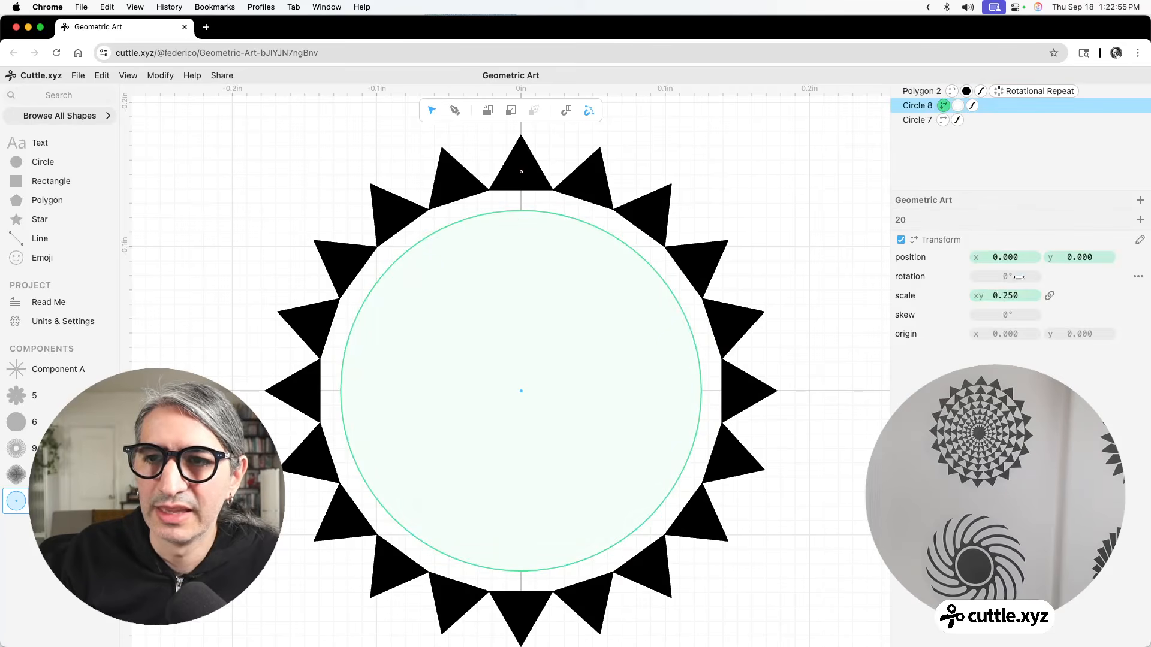
drag(1006, 296, 1054, 285)
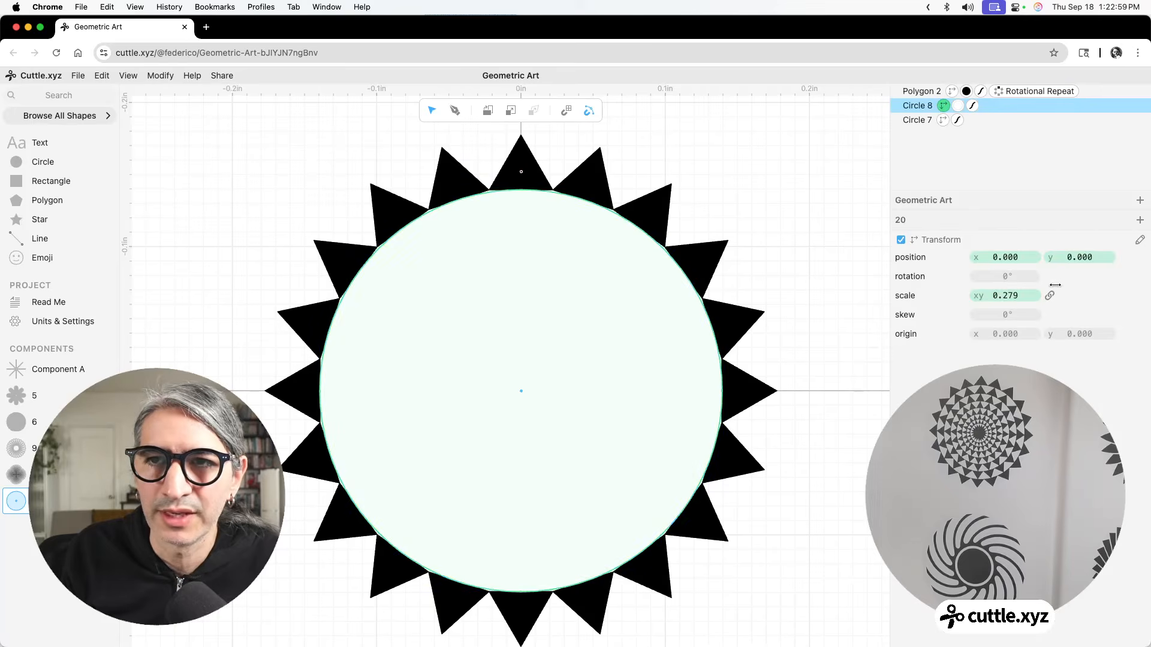
drag(916, 106, 911, 90)
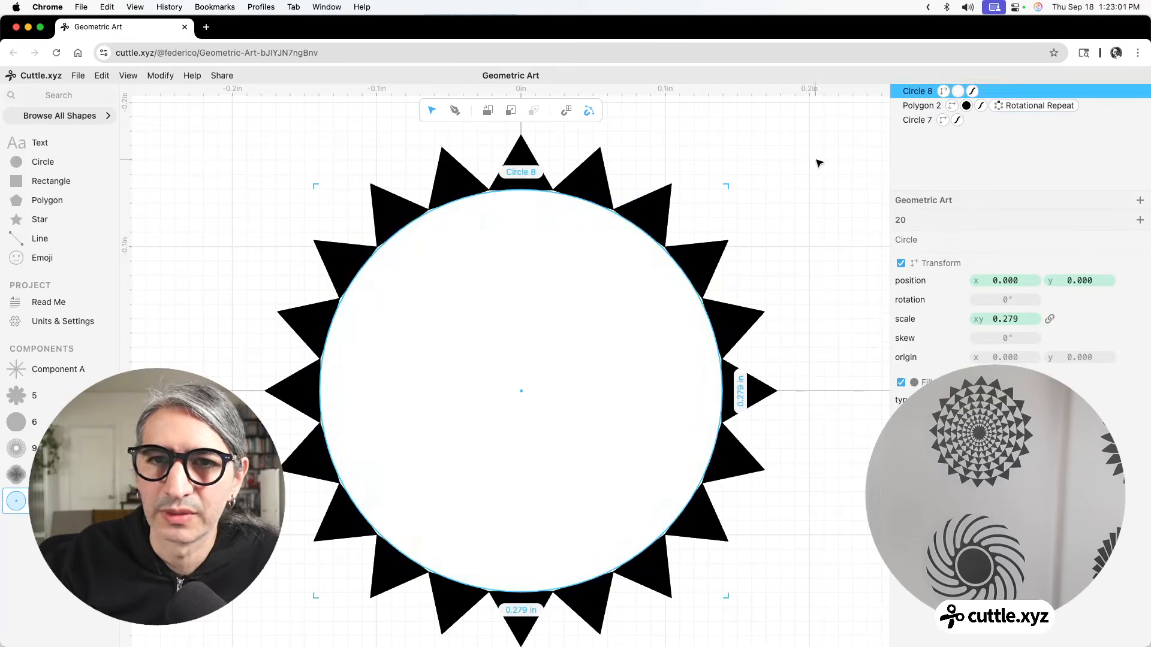
click(820, 162)
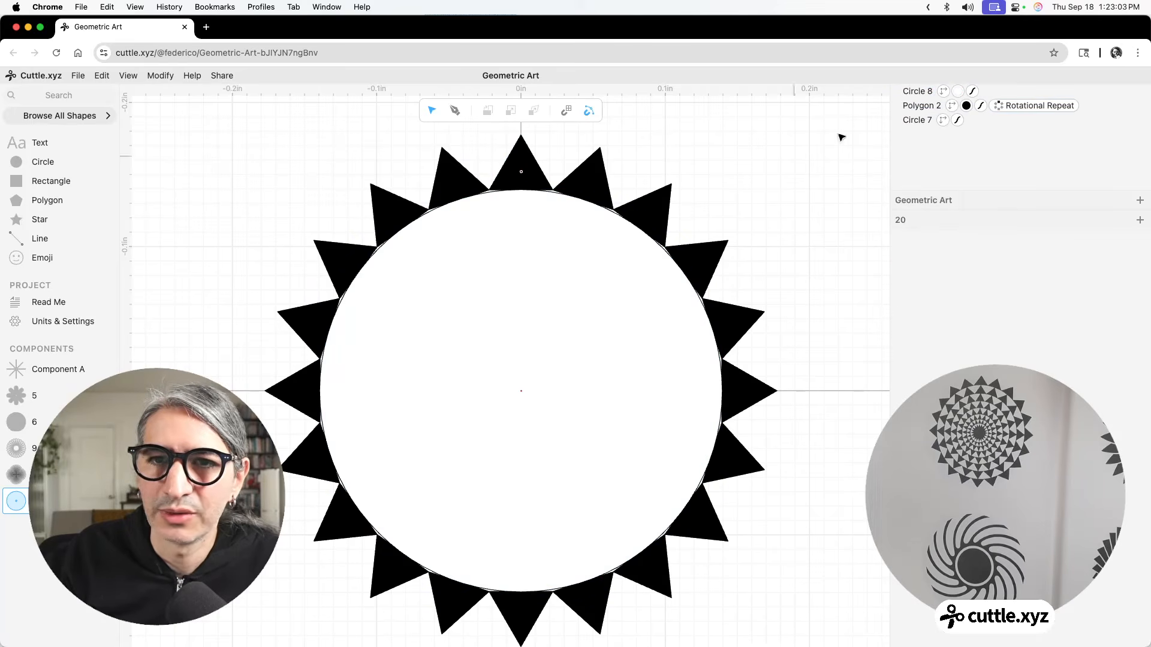
Step: Fine-tune the white circle's scale to 0.282 so it slightly overlaps the triangles' bases
click(940, 91)
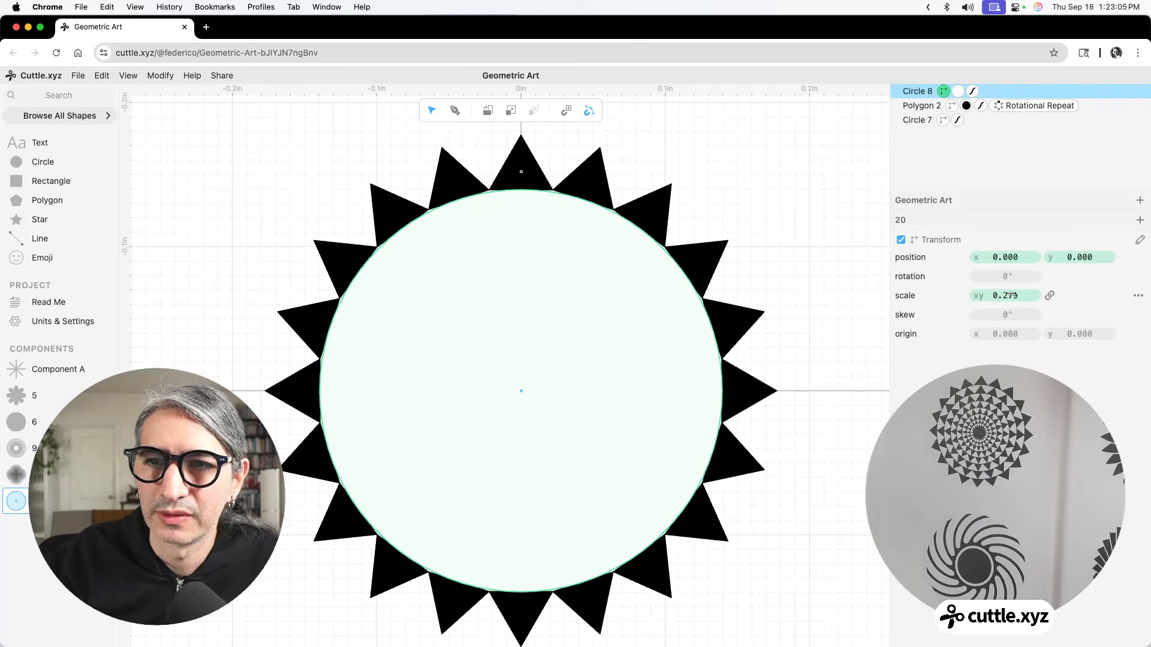
drag(1011, 295, 1015, 295)
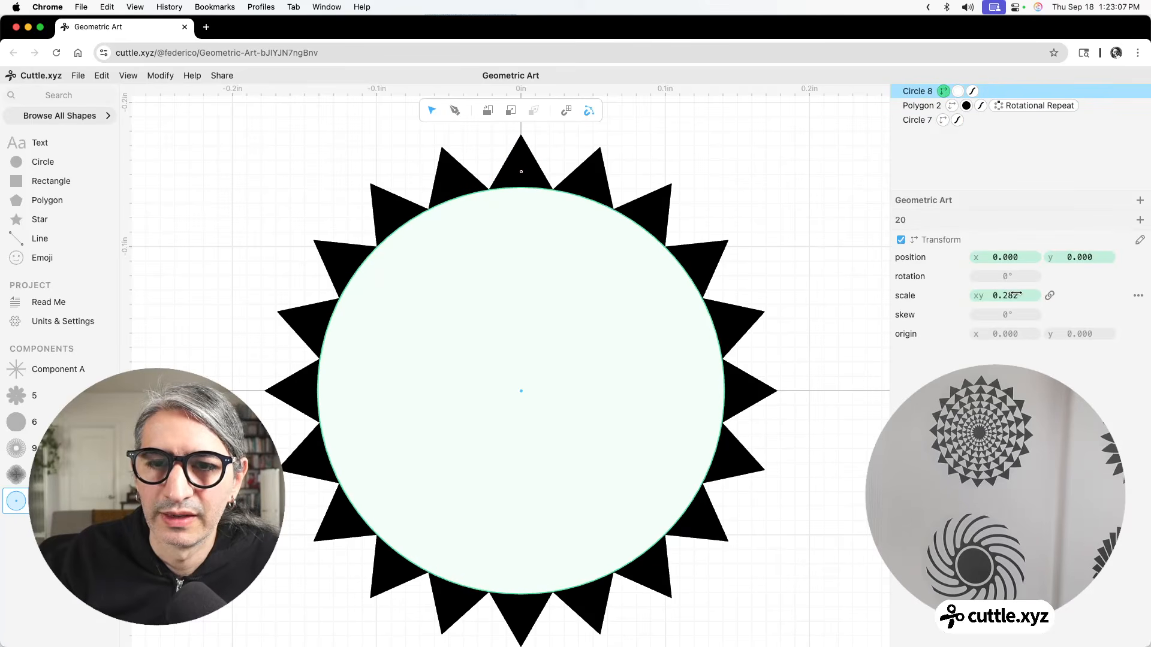
drag(688, 400, 464, 283)
key(super+z)
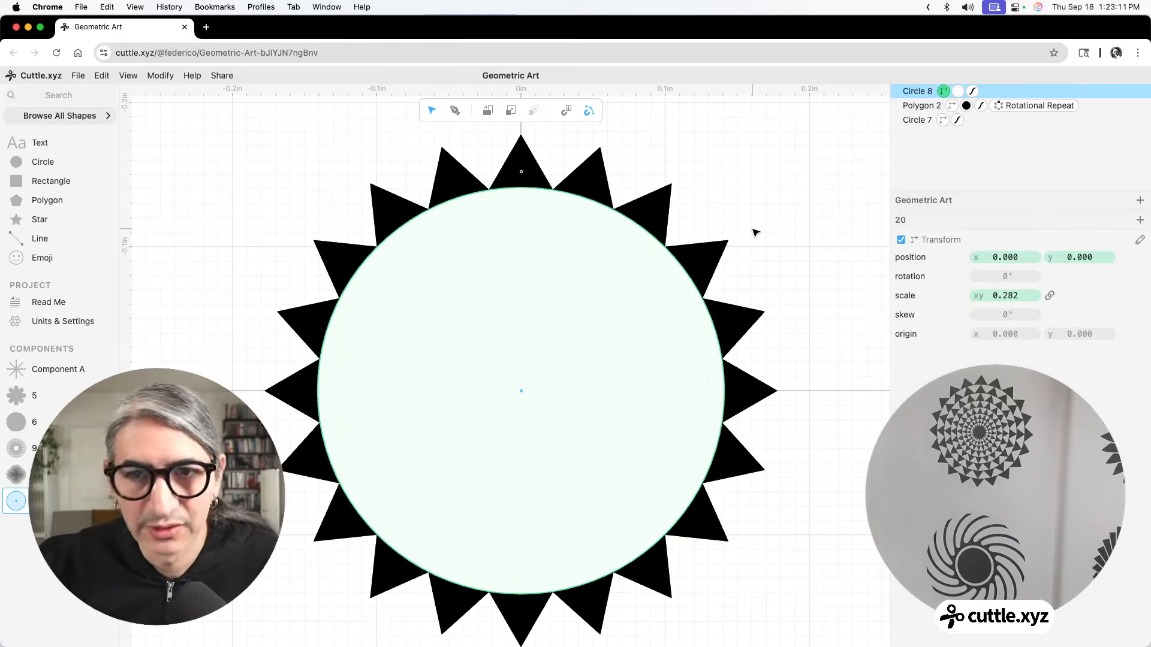
Step: Subtract the white circle from the triangle ring with a Boolean Difference
scroll(701, 244, down, 3)
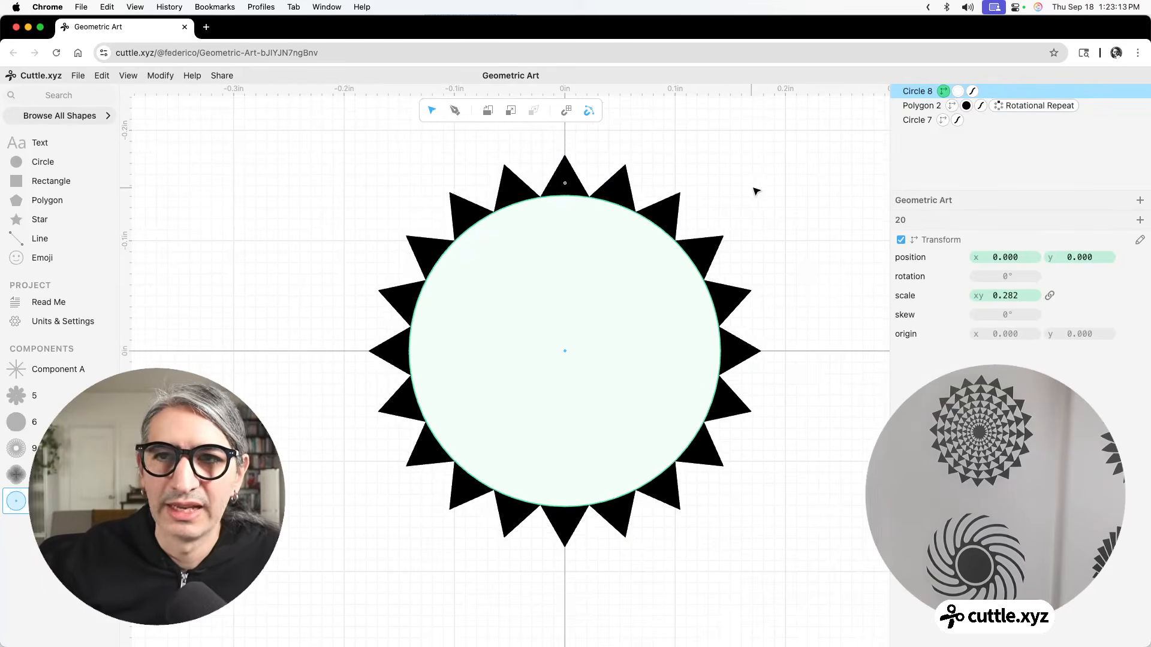
drag(292, 149, 764, 584)
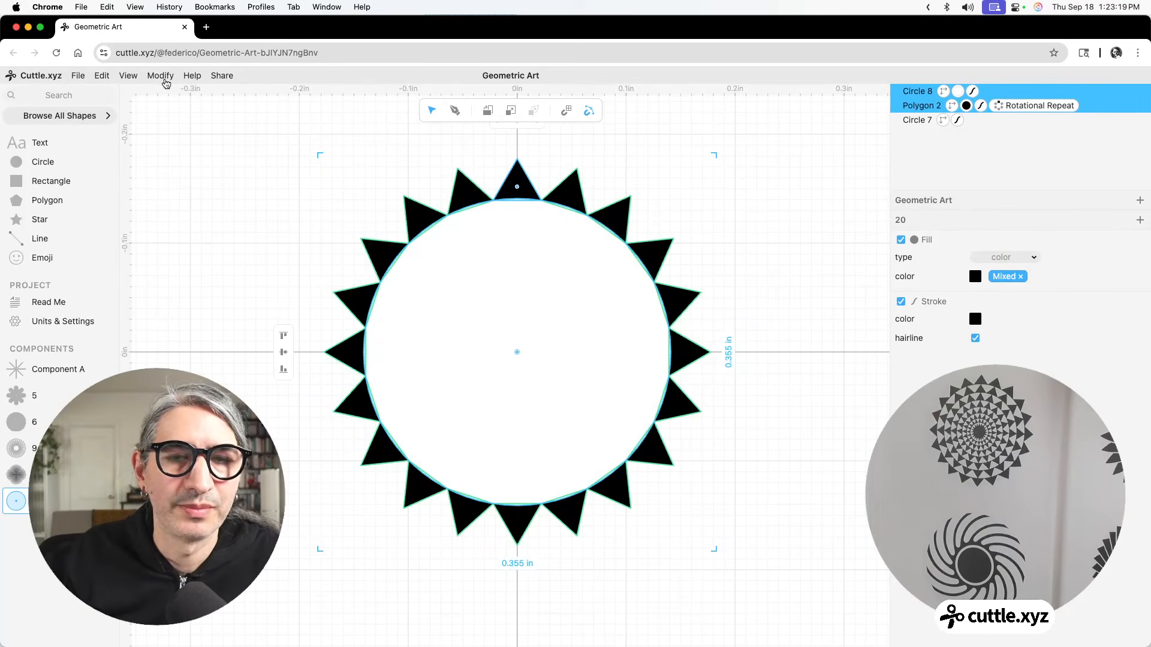
click(160, 75)
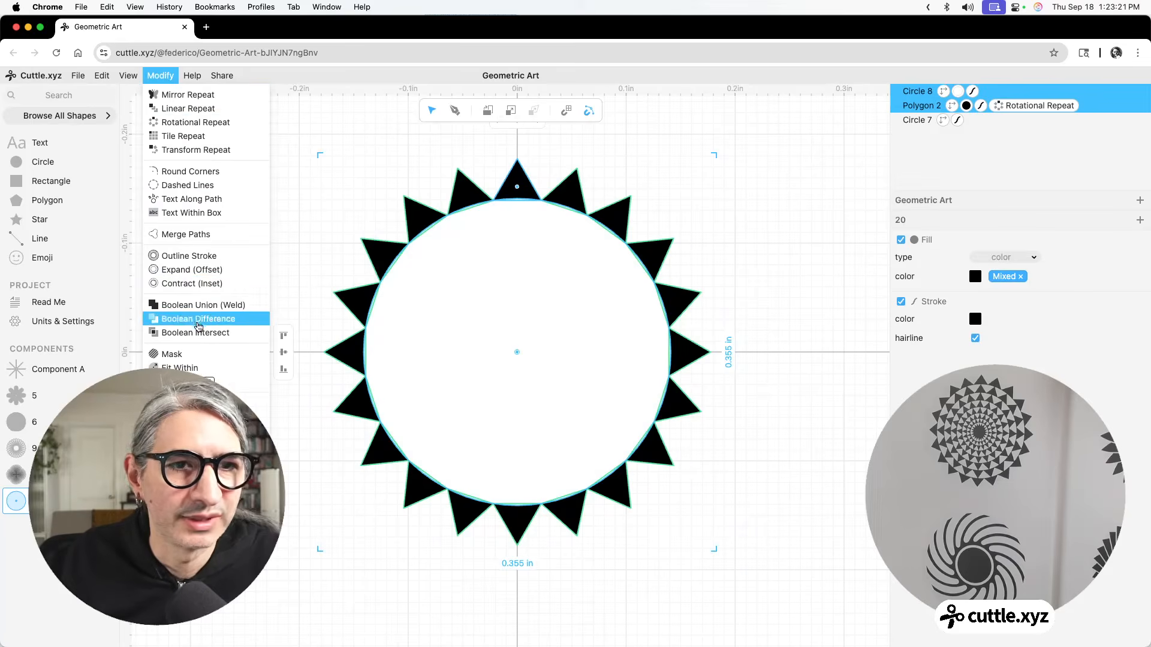
click(198, 320)
click(760, 210)
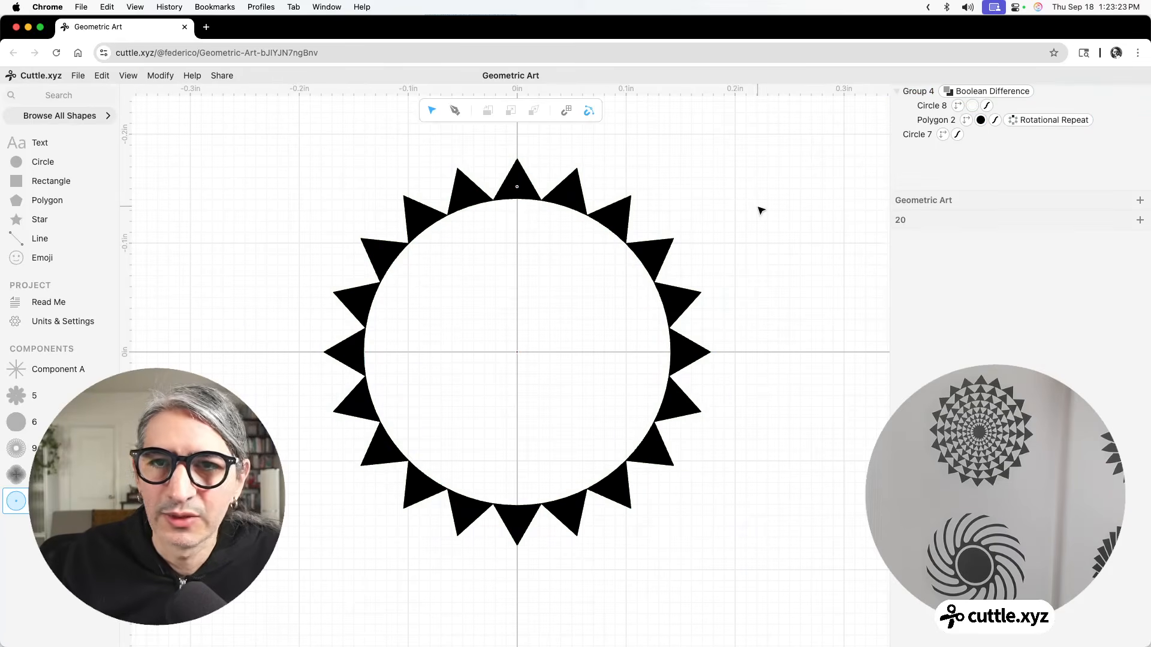
Step: Apply a Transform Repeat to the group containing the cut-out triangle ring
scroll(760, 211, down, 5)
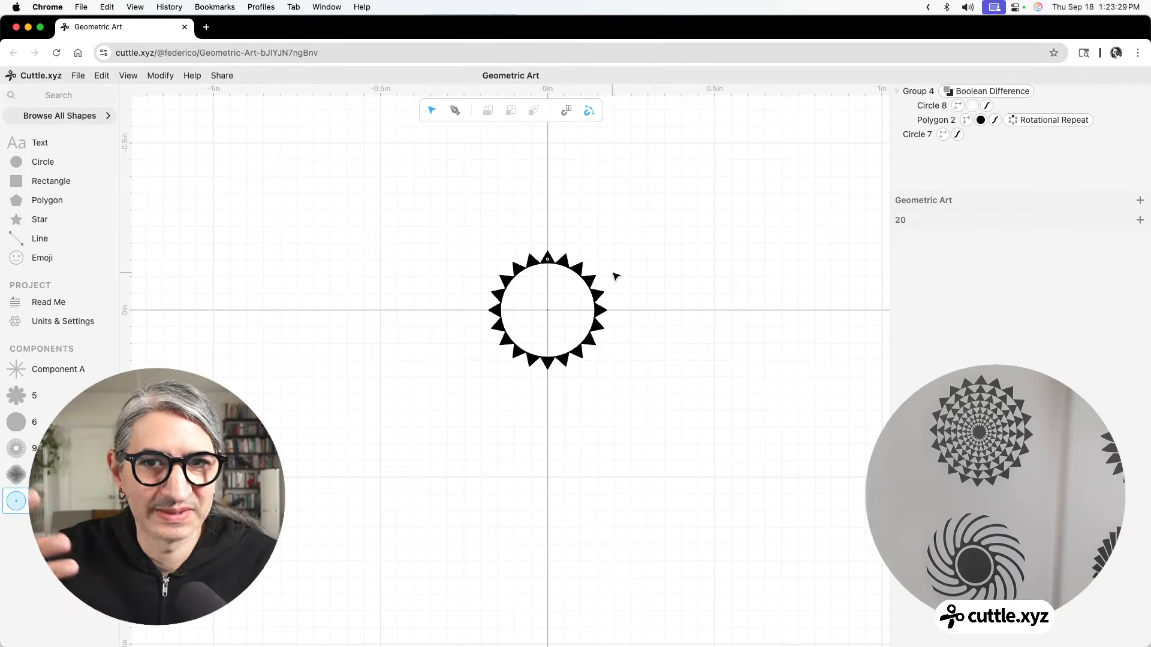
scroll(621, 282, up, 2)
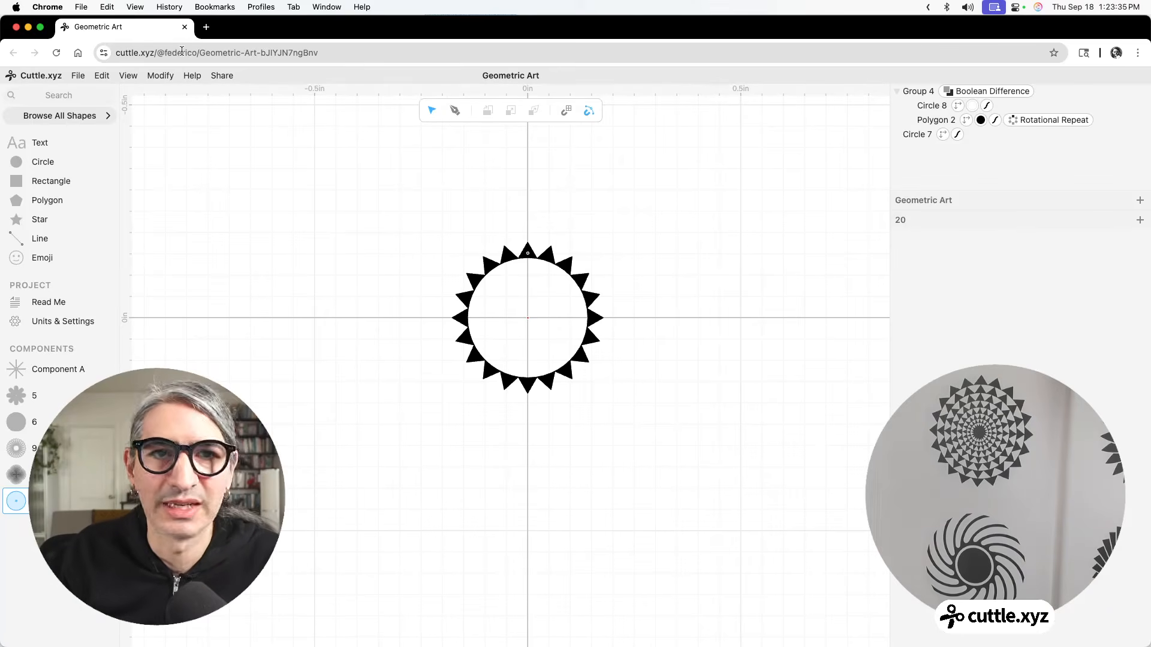
drag(377, 157, 599, 395)
click(159, 80)
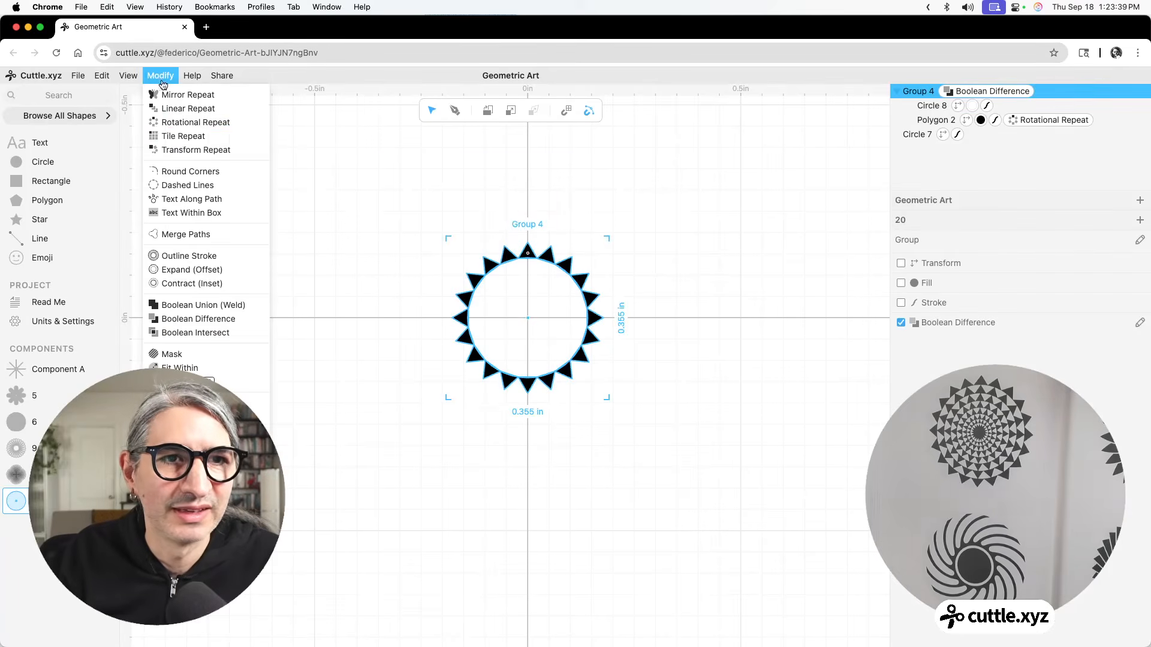
click(193, 155)
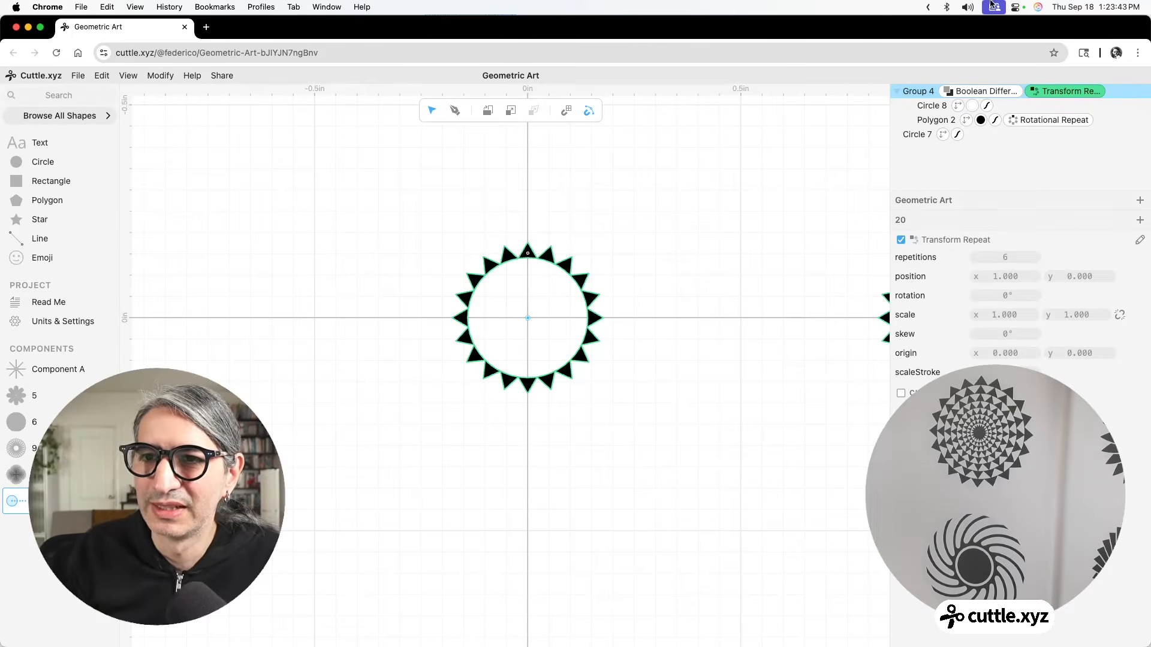
drag(987, 189, 985, 144)
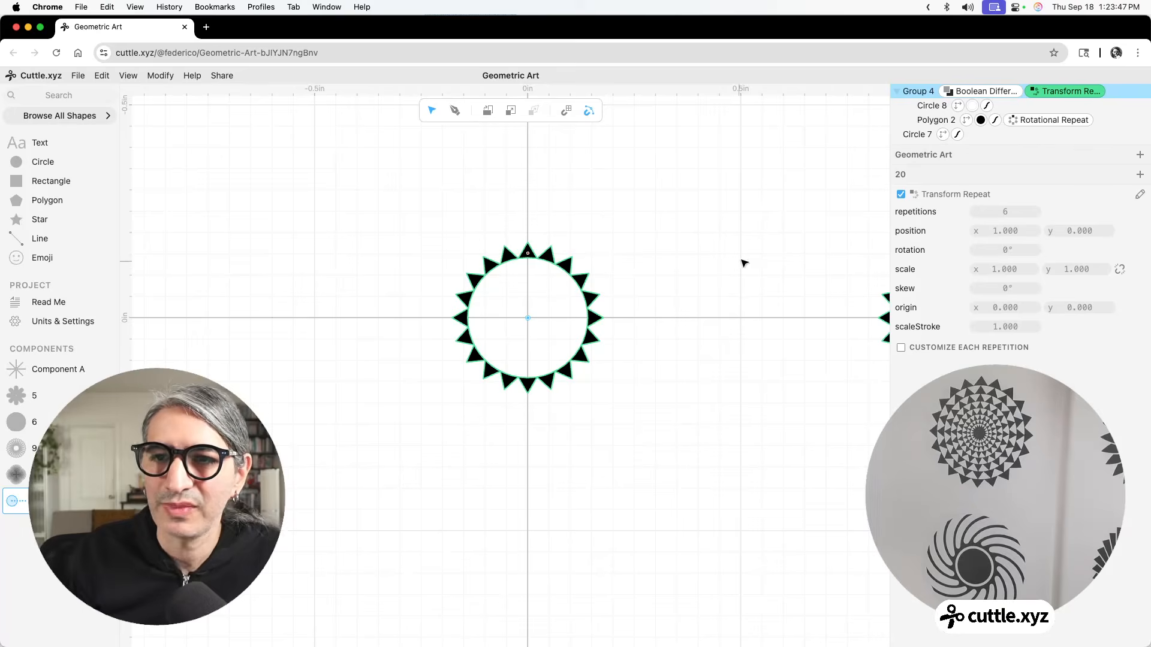
Step: Set the Transform Repeat's x position offset to 0.34 to bring the repeated rings close together
scroll(744, 263, down, 10)
drag(712, 231, 496, 244)
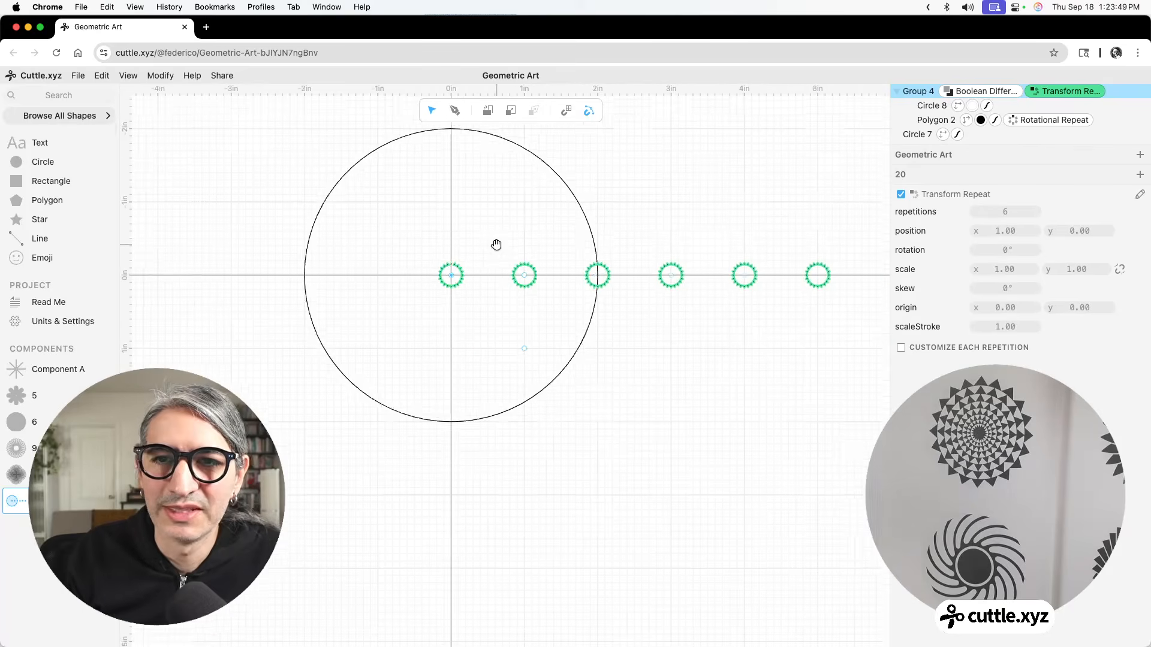
scroll(497, 246, down, 2)
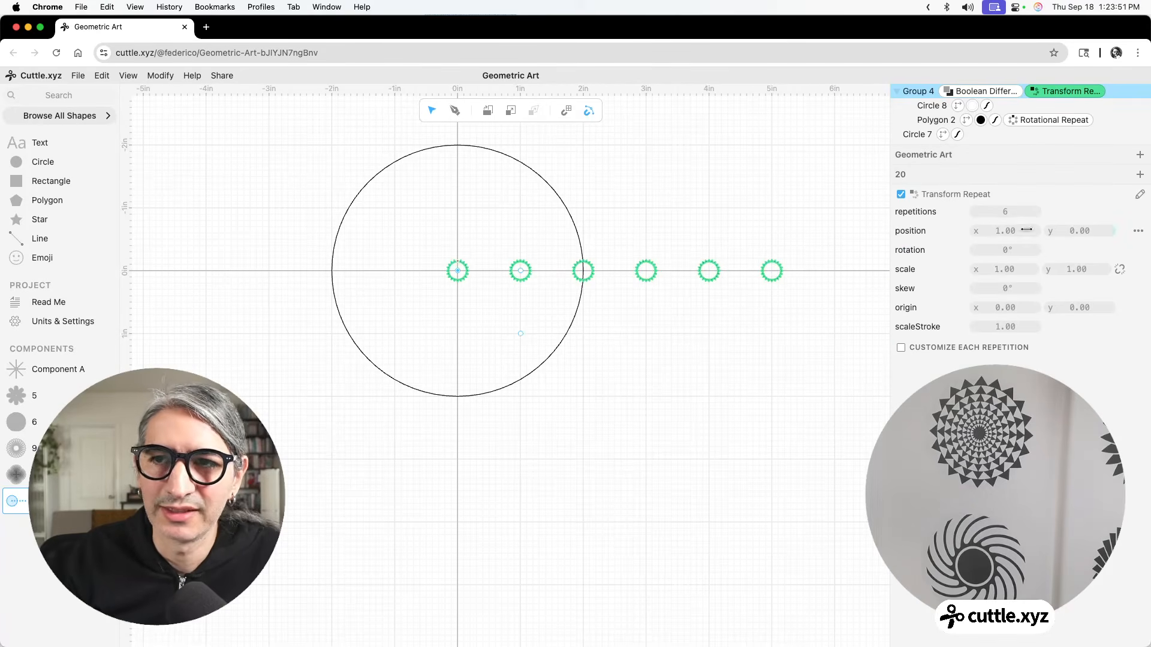
drag(1001, 231, 884, 236)
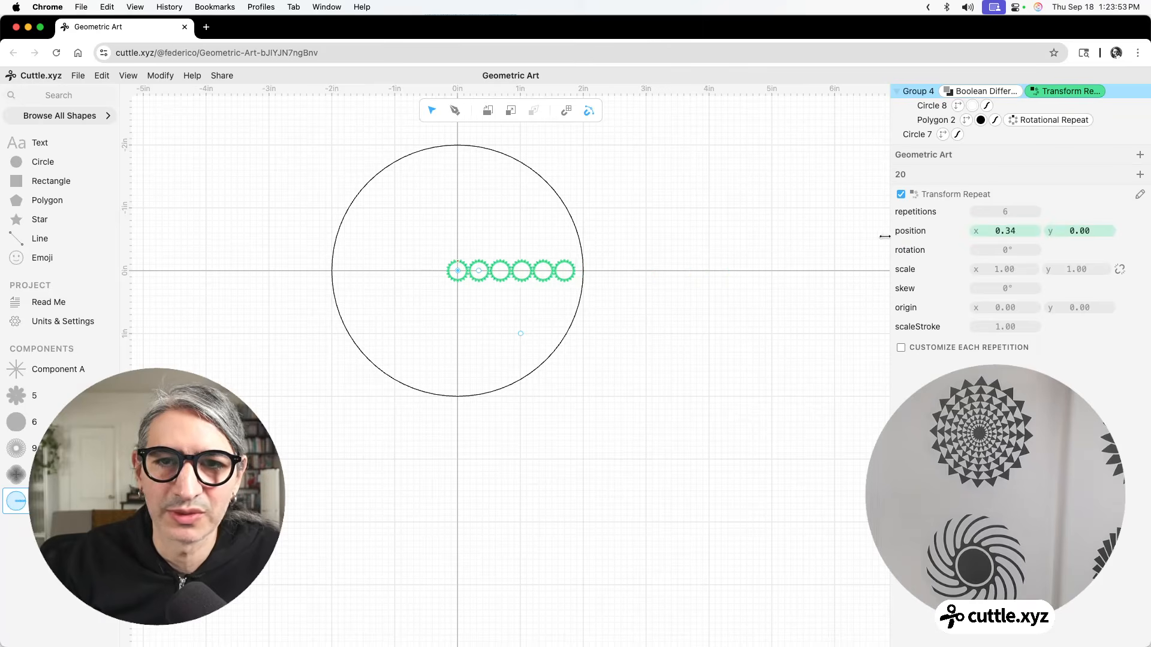
Step: Use a uniform scale of 1.31 in the Transform Repeat so each repeated ring is larger than the previous one
scroll(489, 278, up, 8)
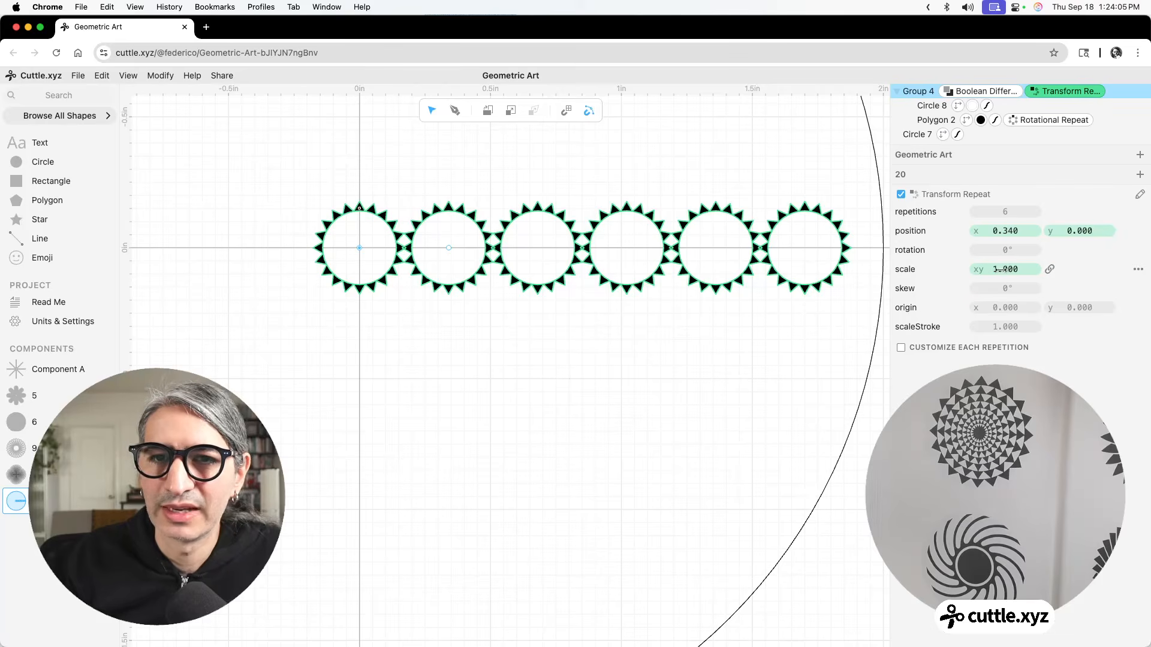
drag(1000, 269, 1148, 269)
scroll(675, 288, down, 5)
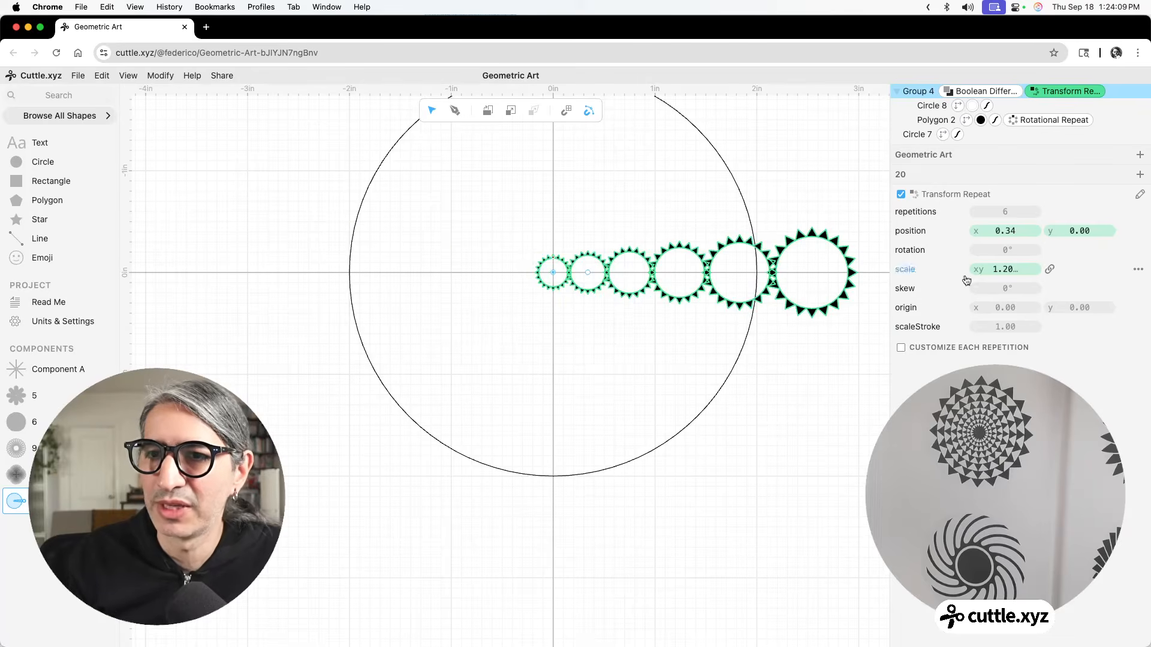
drag(1000, 269, 1028, 268)
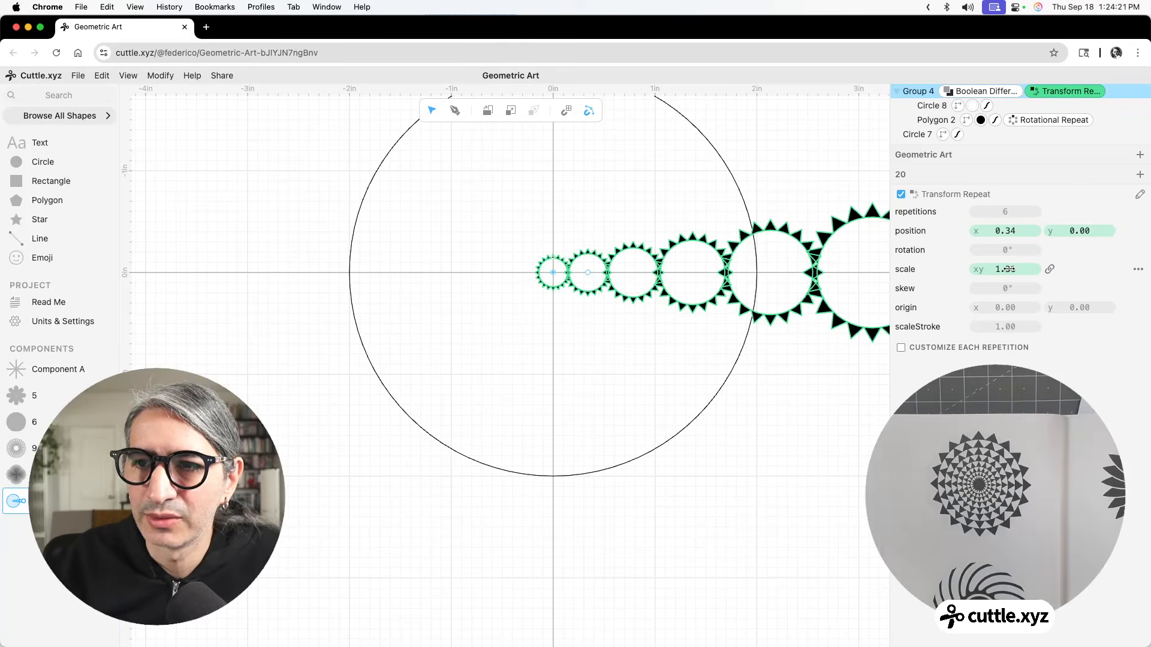
Step: Set the Transform Repeat's position offset to 0, 0 so the rings share one center
click(1012, 231)
text(0, 0))
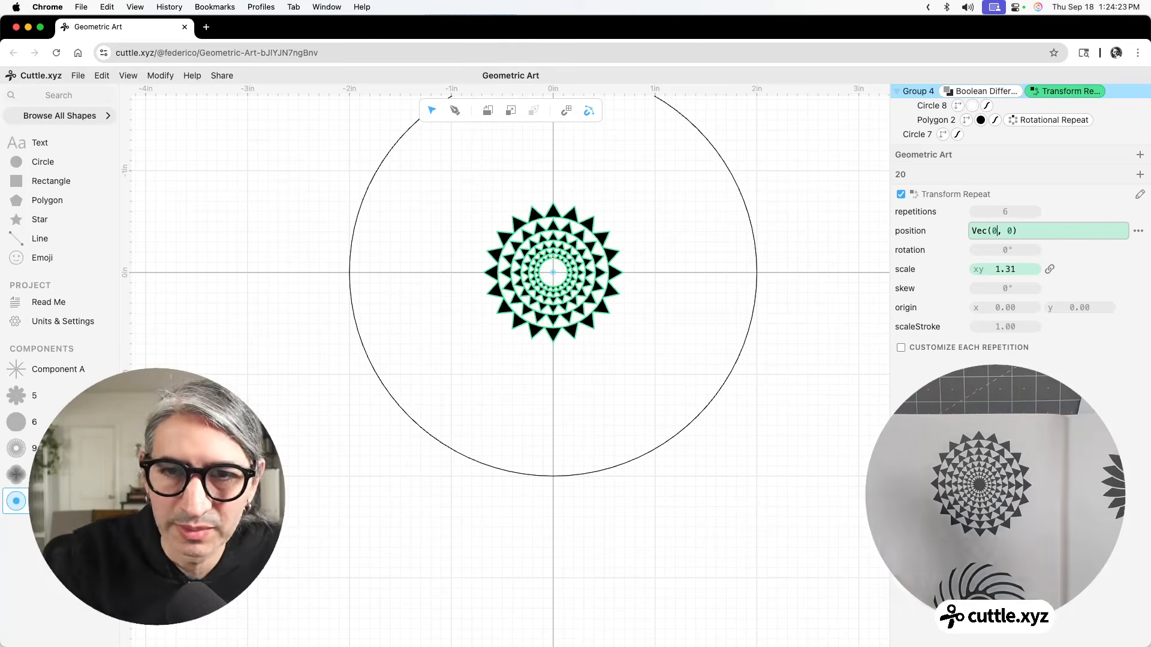
scroll(569, 273, up, 3)
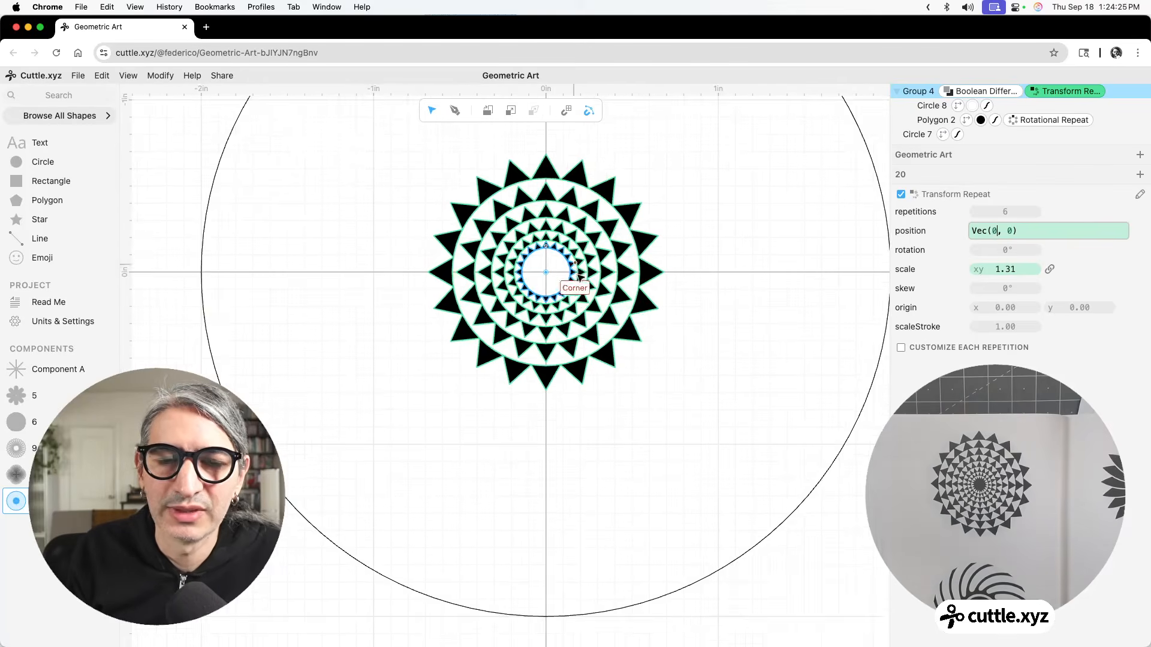
key(Return)
scroll(579, 277, up, 3)
scroll(579, 277, up, 1)
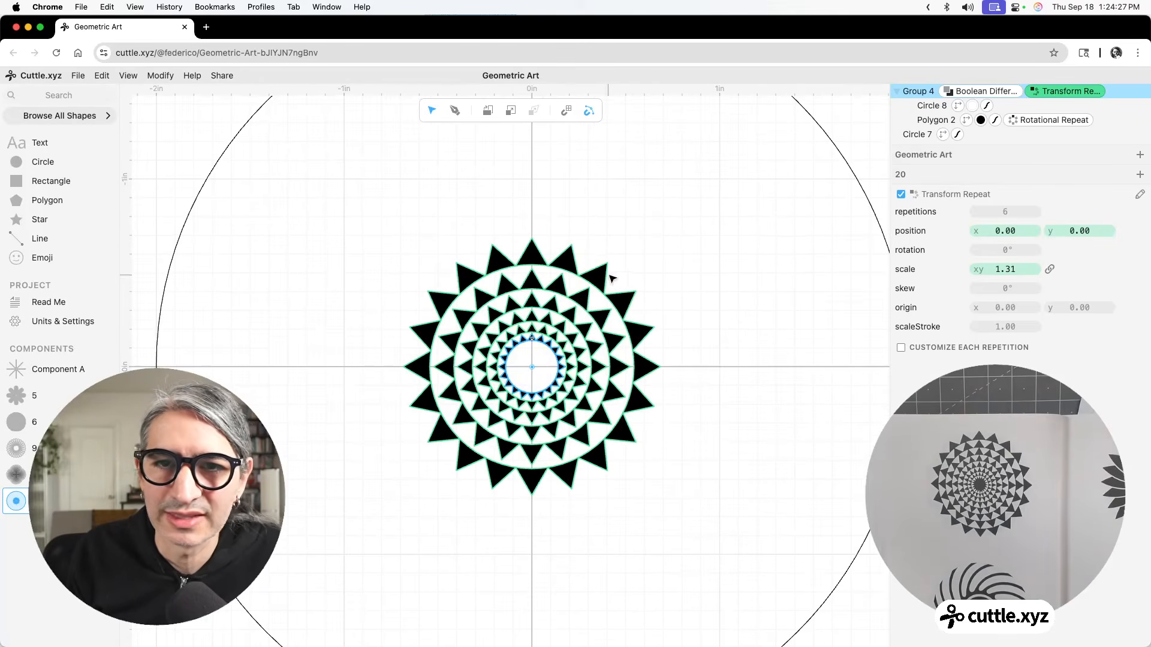
Step: Tighten the spacing of the concentric triangle rings by setting the Transform Repeat's scale to 1.260
scroll(612, 277, up, 1)
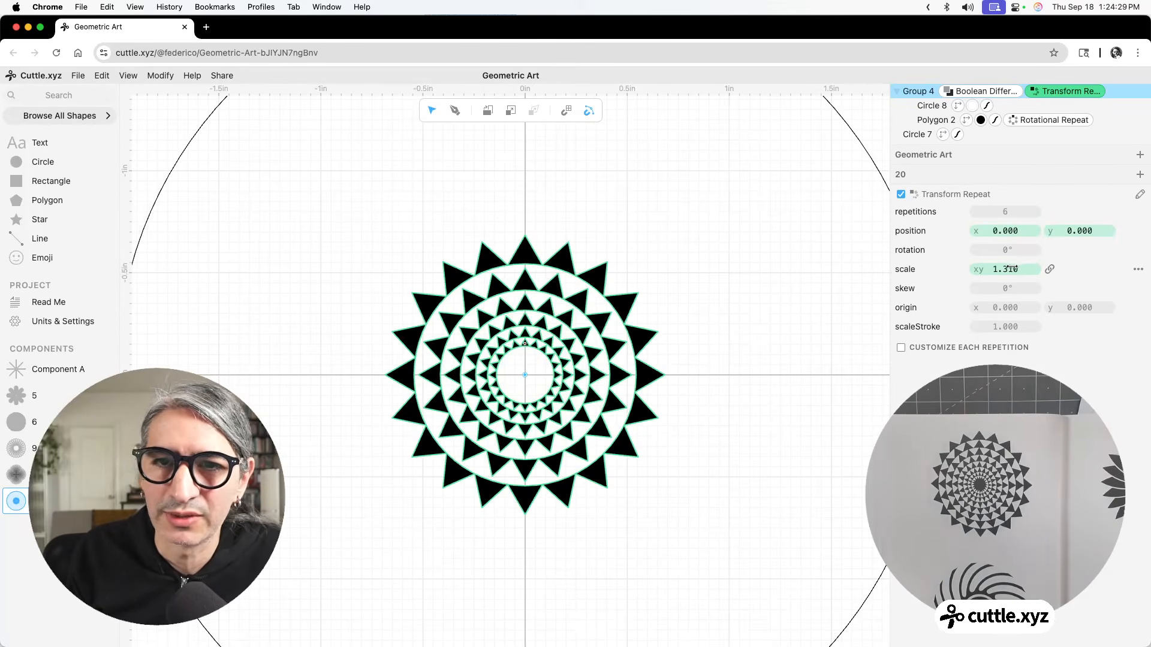
drag(1011, 269, 918, 271)
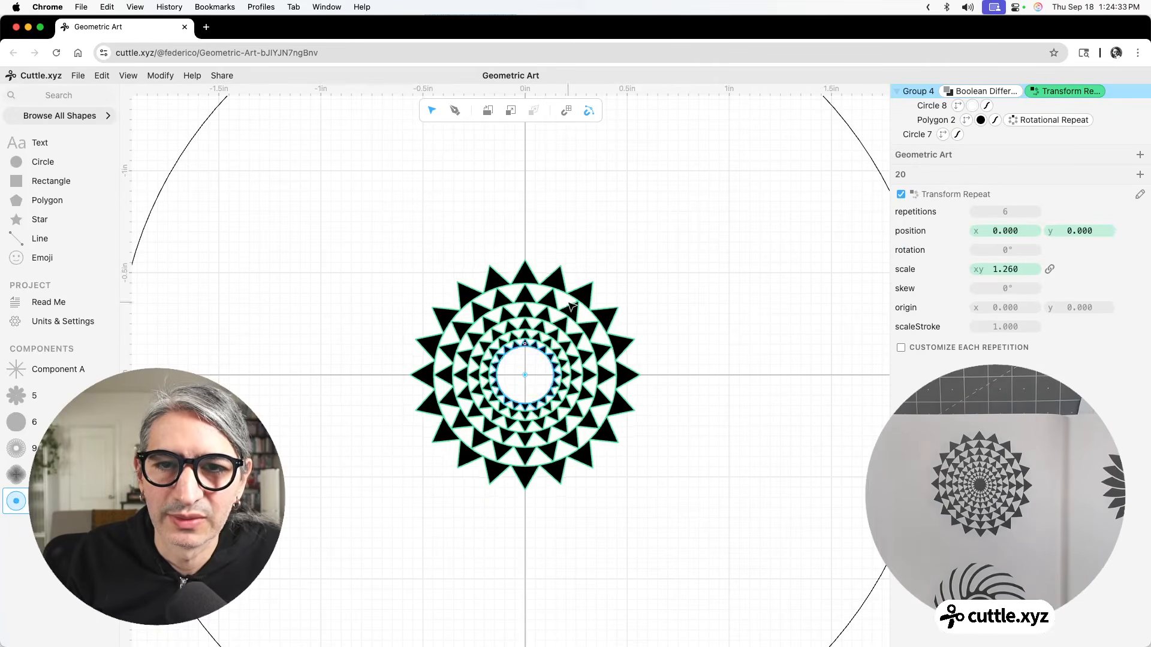
click(641, 280)
Step: Increase the Transform Repeat of the triangle ring group to 11 repetitions
click(525, 364)
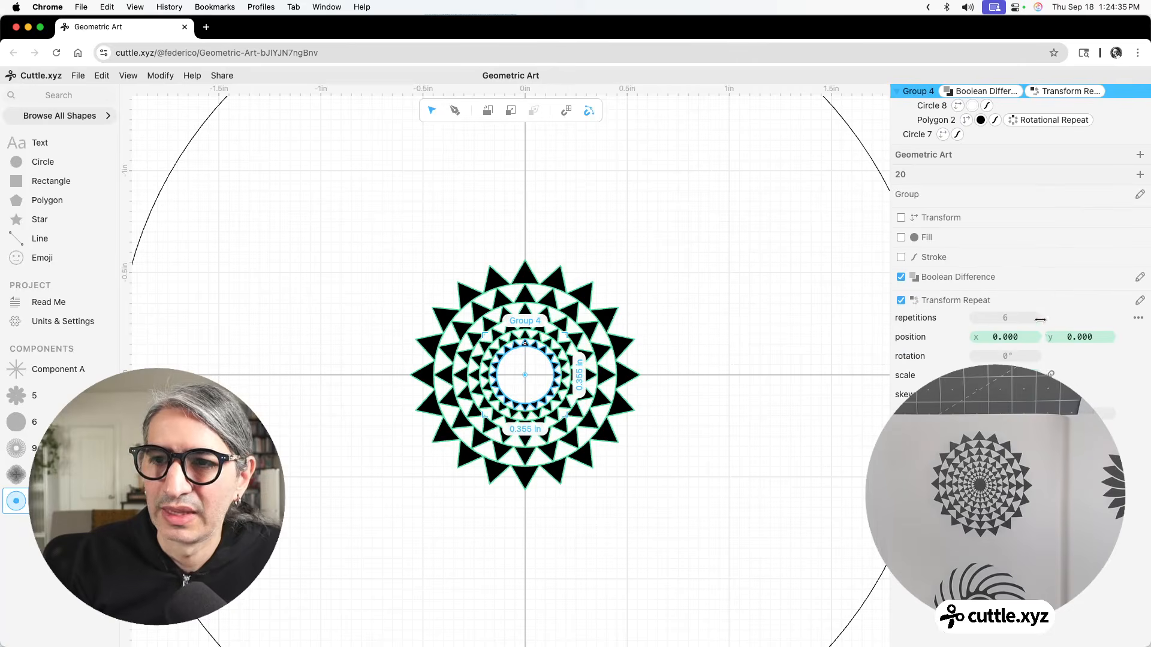
drag(1003, 317, 1012, 318)
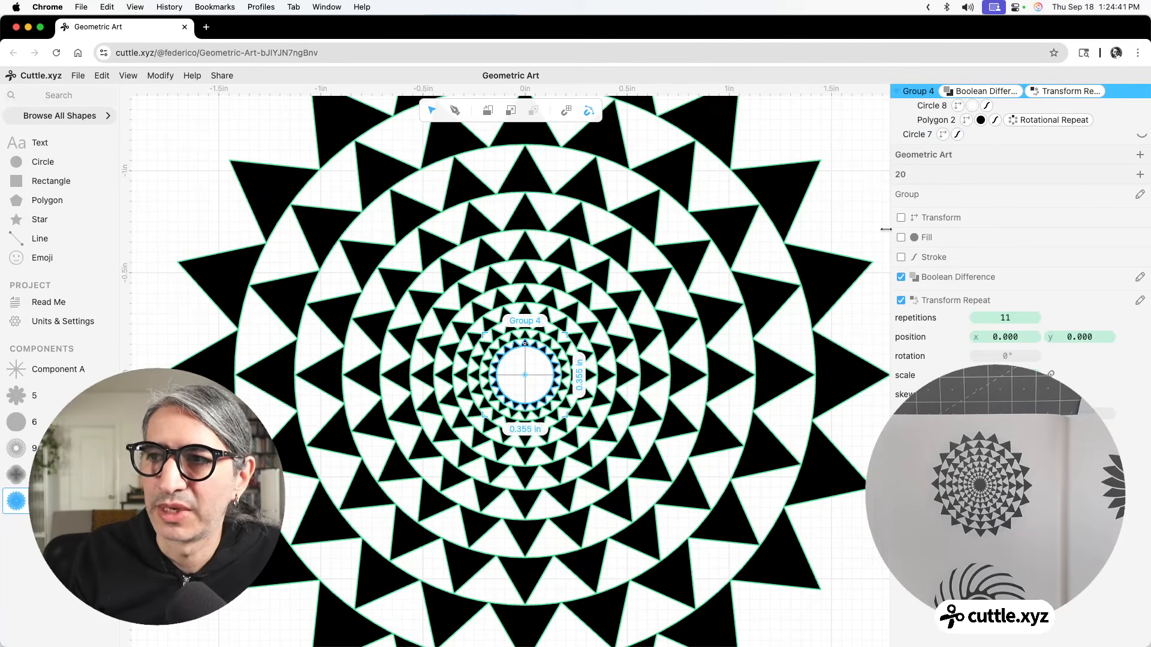
Step: Deselect the finished triangle rings and start a new empty component named 28
scroll(799, 254, down, 2)
scroll(796, 250, down, 2)
click(833, 181)
drag(837, 176, 757, 194)
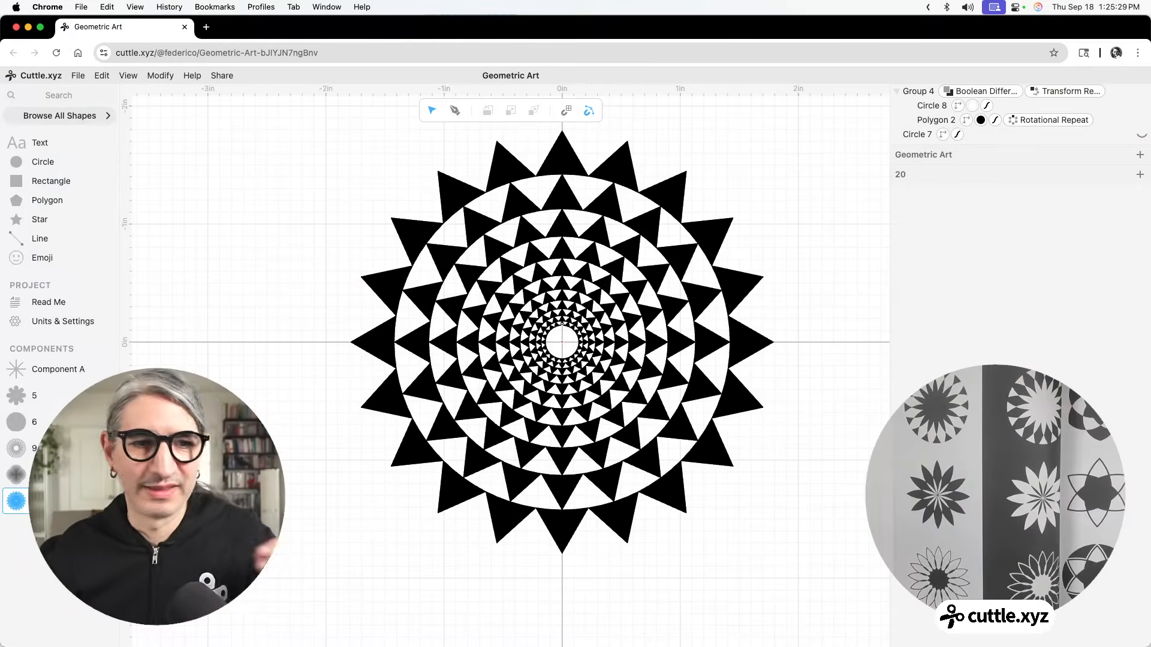
click(16, 526)
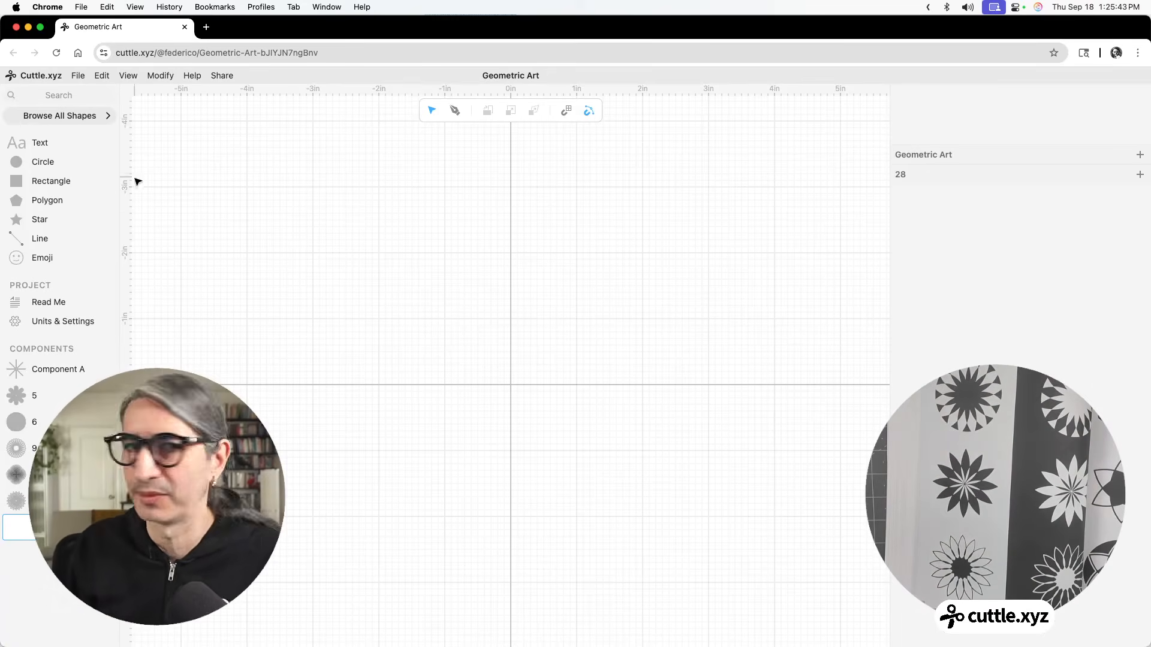
Step: Add a circle centered on the origin and set its scale to 4
drag(16, 162, 509, 388)
click(1005, 271)
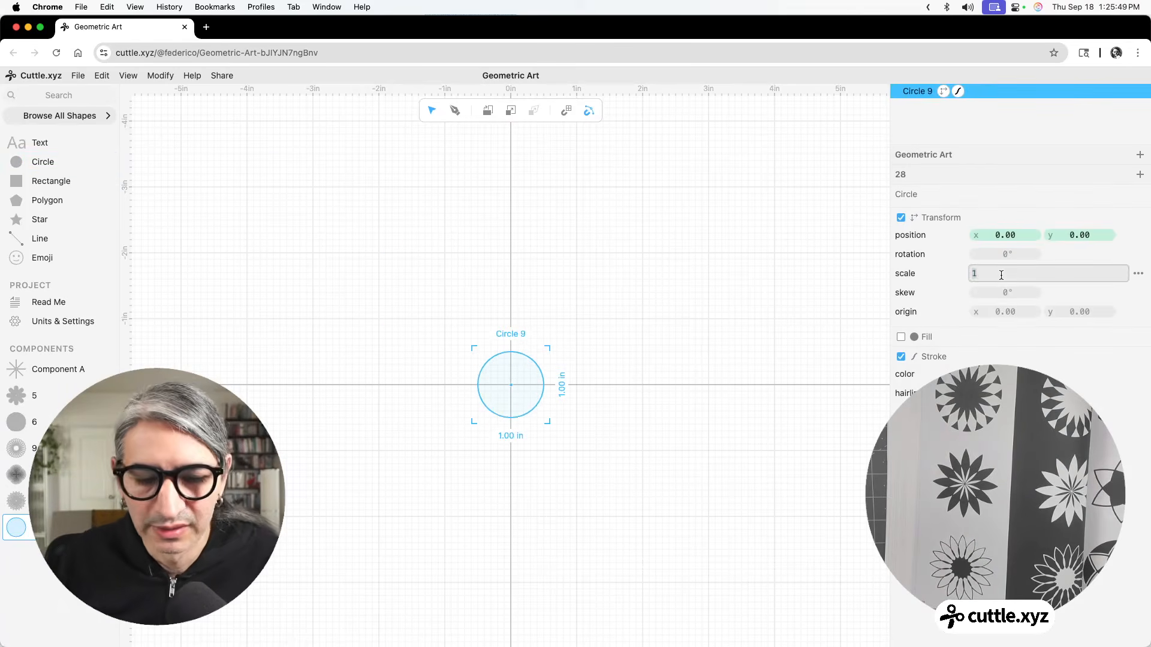
text(4)
key(Return)
click(616, 188)
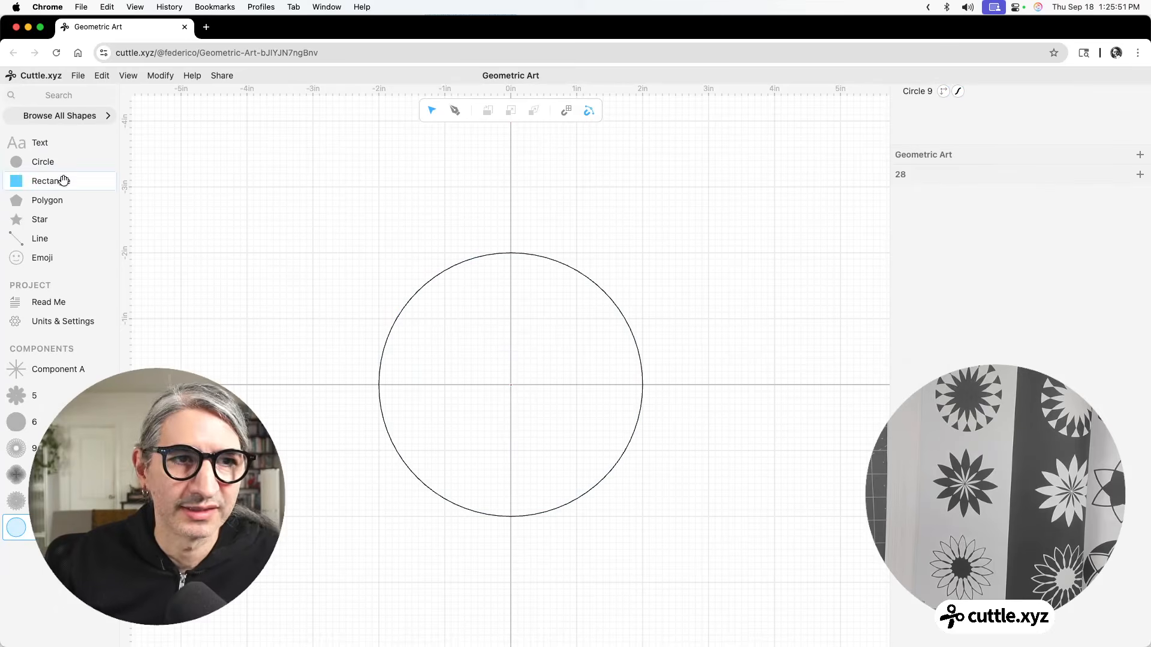
Step: Duplicate the circle, move the copy up and left to about x -1.50, y -1.34, and delete the original centered circle
drag(357, 239, 623, 357)
key(super+d)
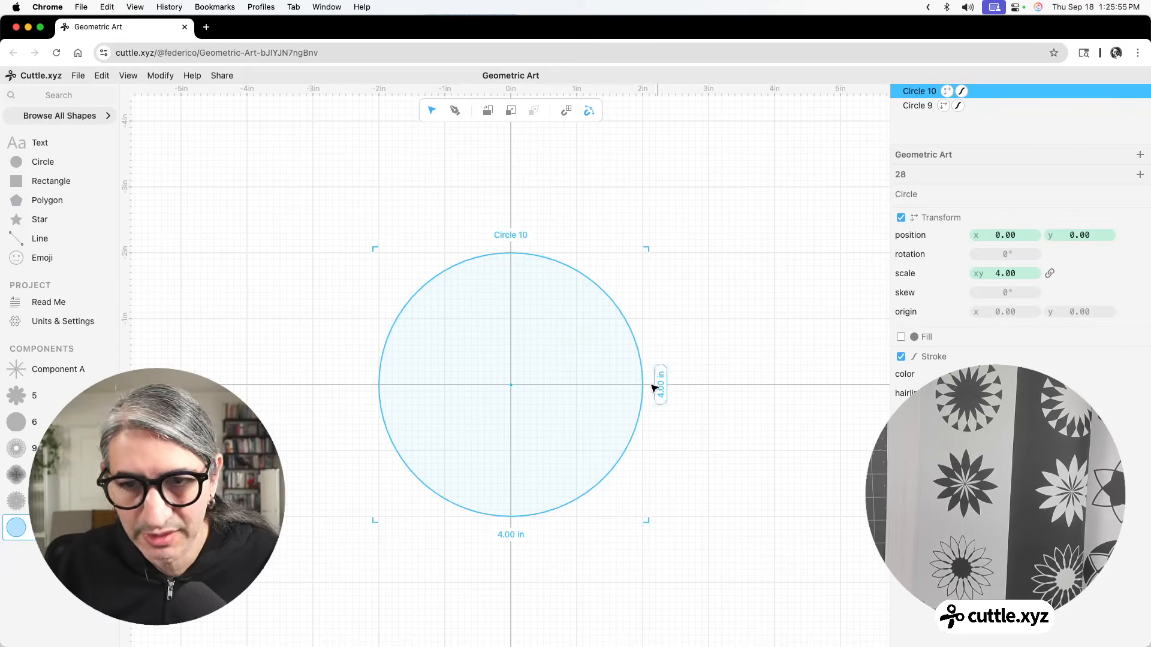
drag(639, 381, 546, 298)
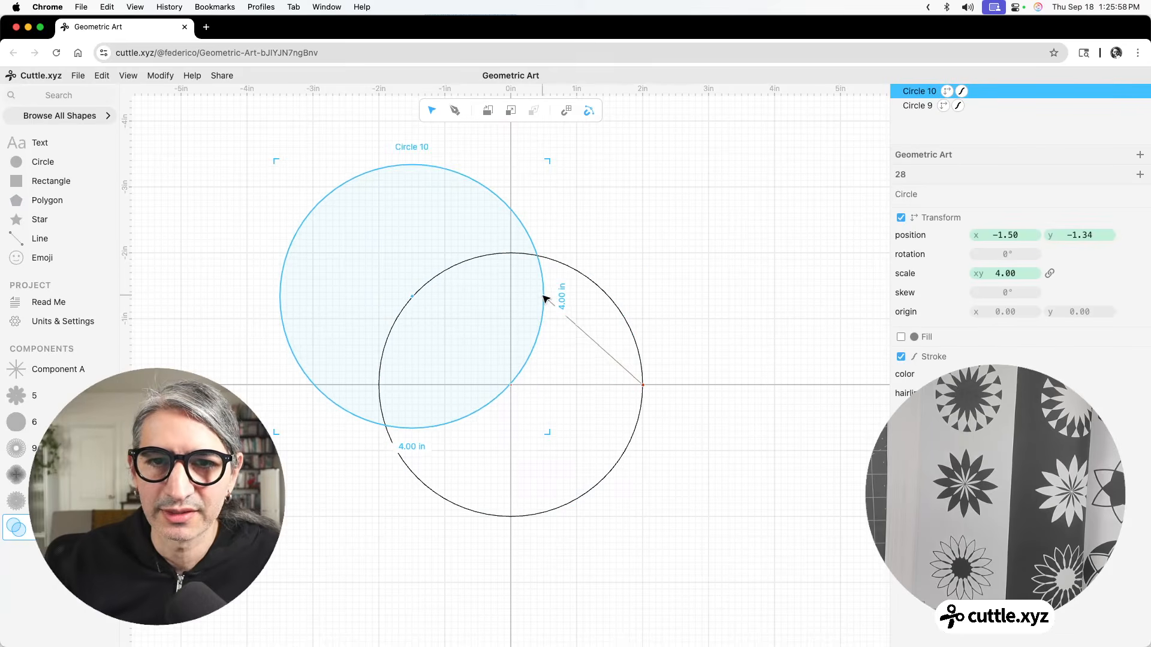
click(630, 340)
key(BackSpace)
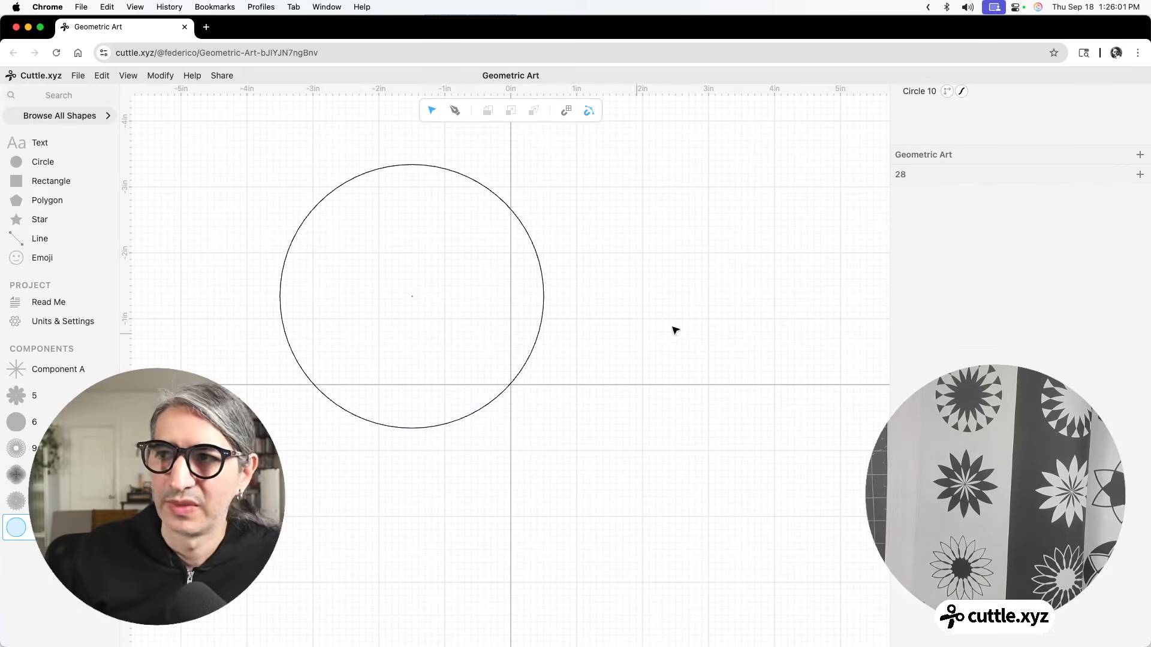
Step: Apply a Mirror Repeat to the offset circle so its reflection overlaps it across the vertical axis
drag(614, 182, 423, 329)
click(415, 307)
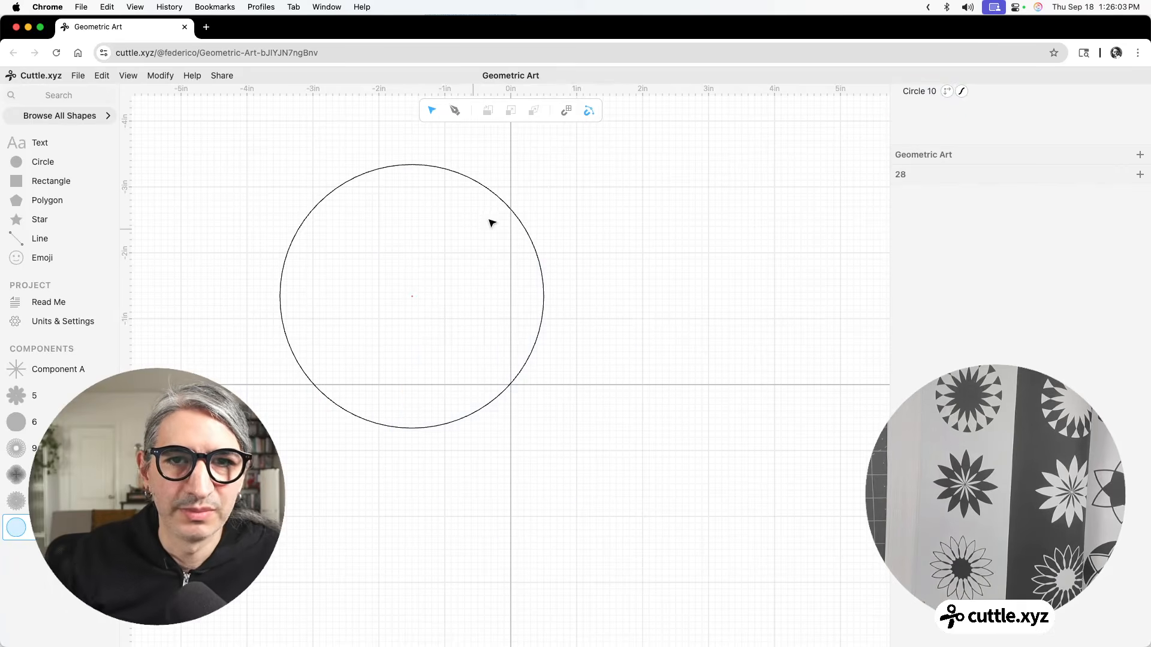
drag(612, 197, 453, 240)
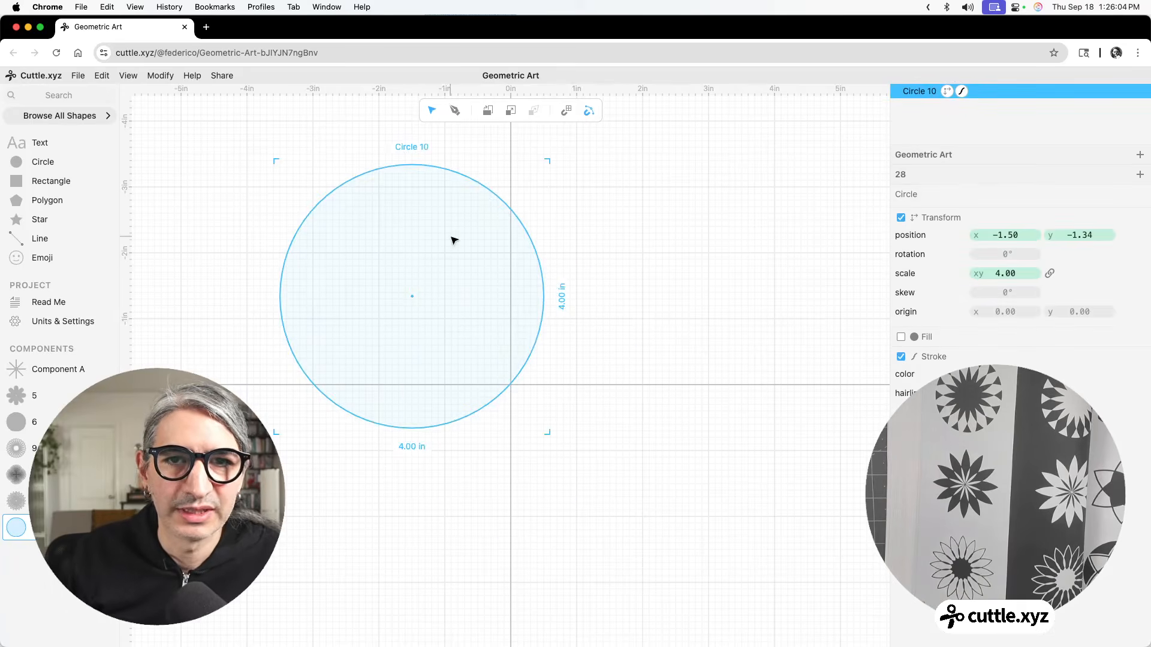
click(166, 74)
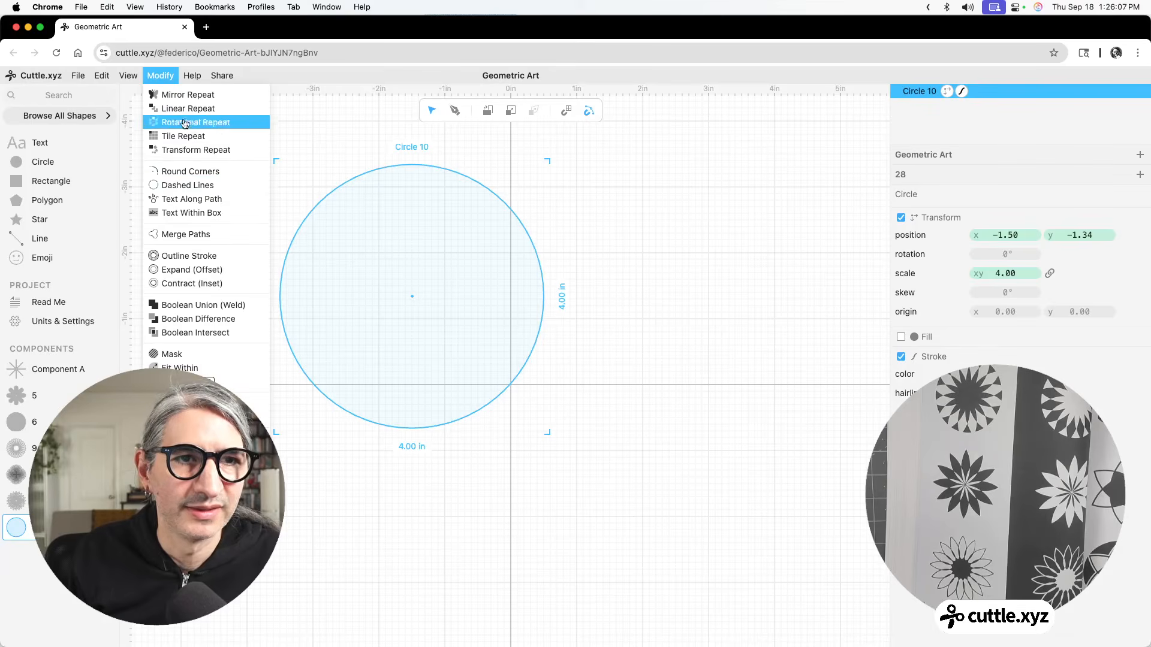
click(185, 95)
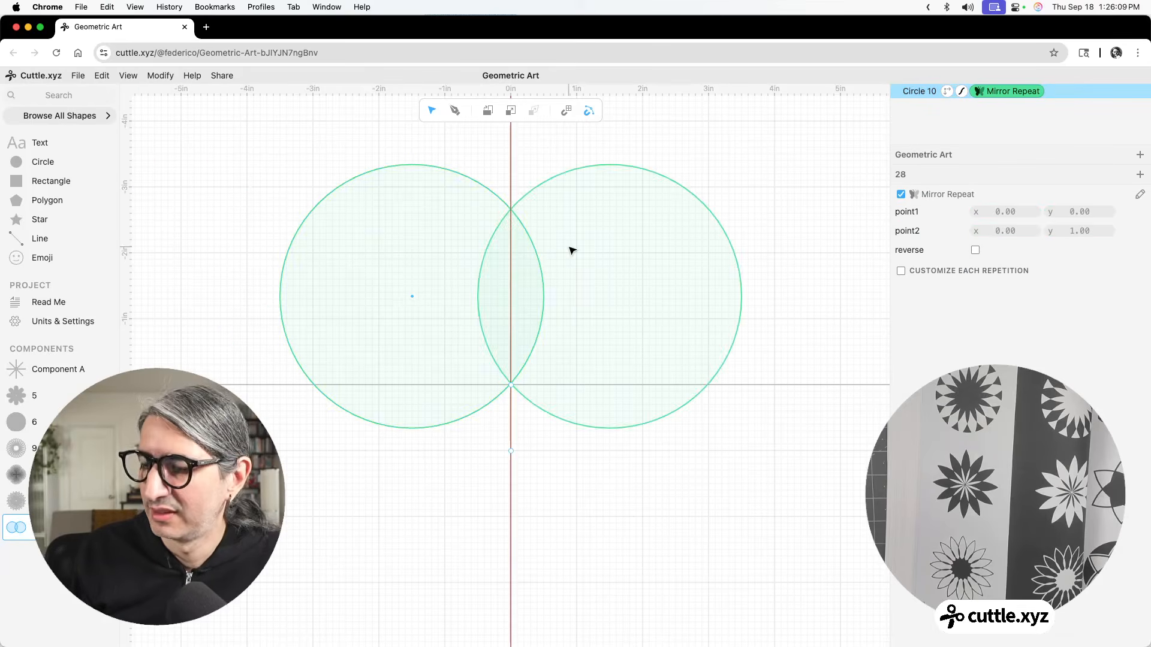
Step: Nudge the source circle left to x -1.62 to narrow the overlap between the mirrored circles
click(414, 301)
key(Left)
key(Left)
key(Left)
key(Left)
key(Left)
key(Left)
key(Left)
key(Left)
key(Left)
key(Left)
key(Left)
key(Left)
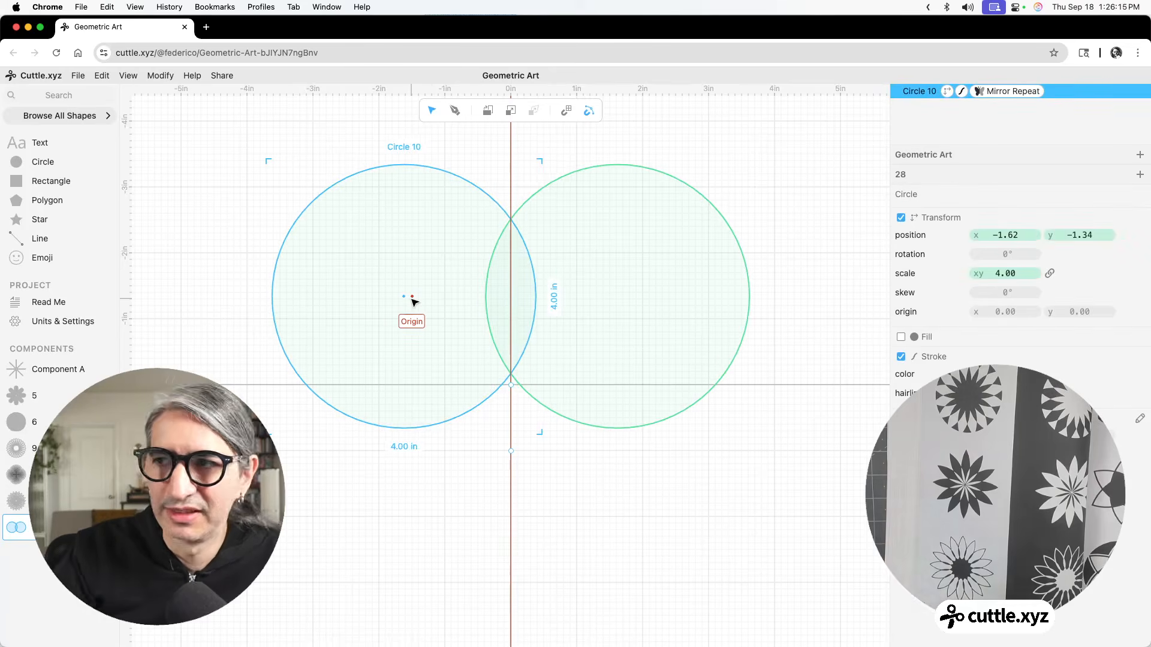
Step: Apply a Boolean Intersect to the mirrored circles to keep only their overlapping petal shape
scroll(485, 279, up, 3)
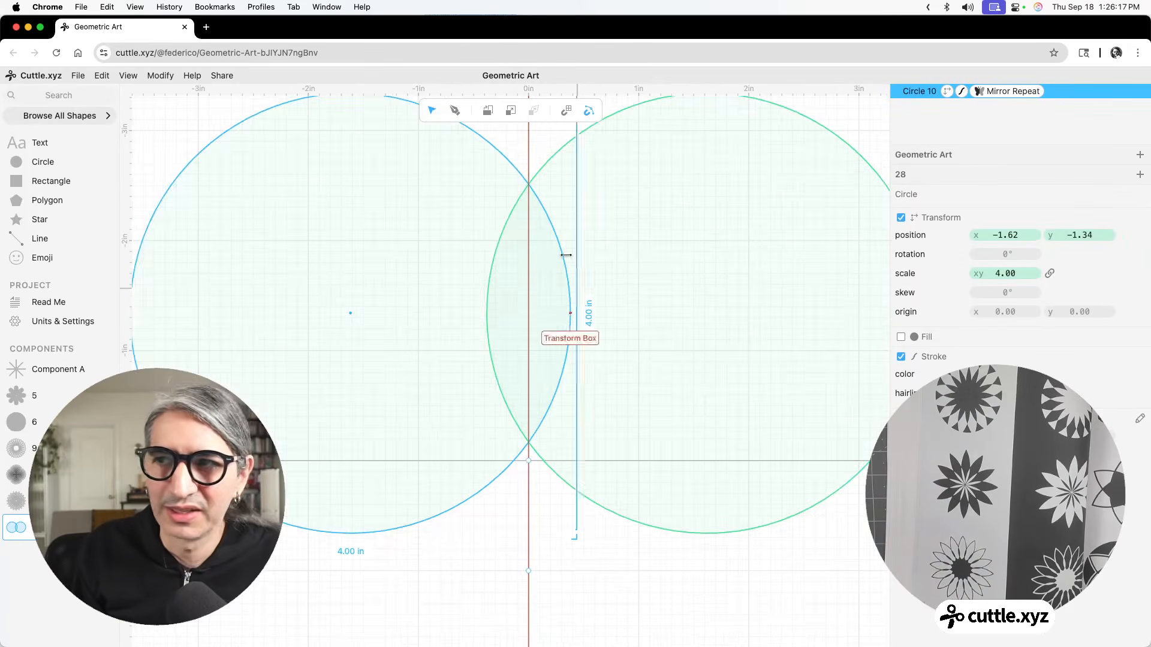
scroll(525, 273, down, 2)
click(268, 167)
drag(206, 146, 784, 496)
click(159, 77)
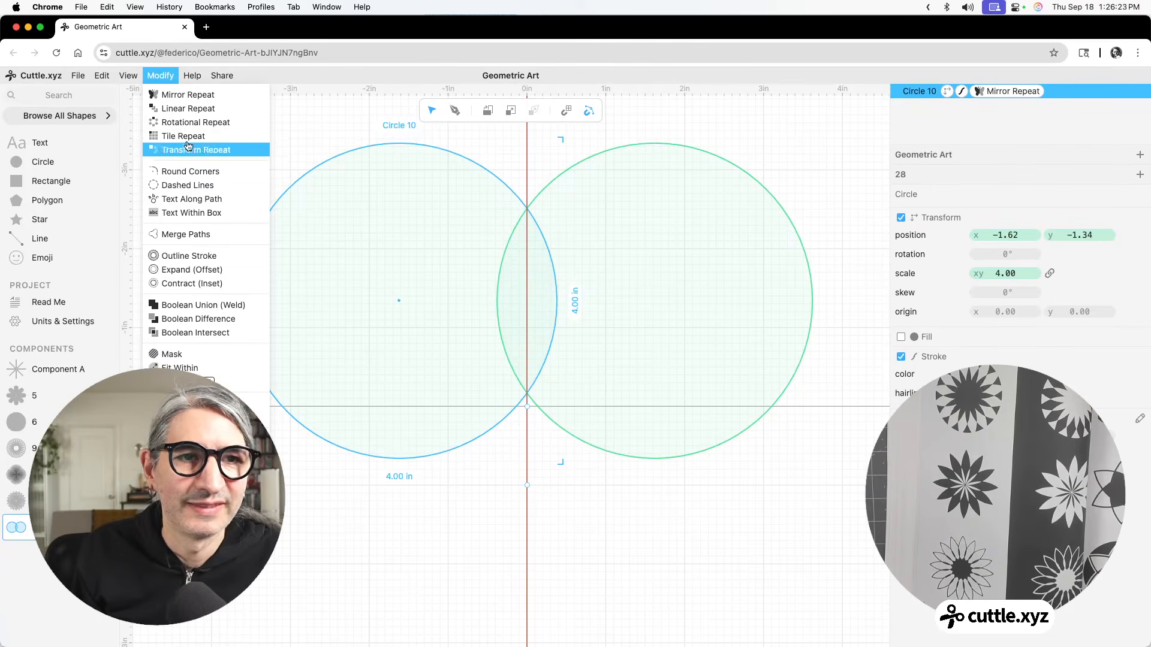
click(196, 332)
click(752, 285)
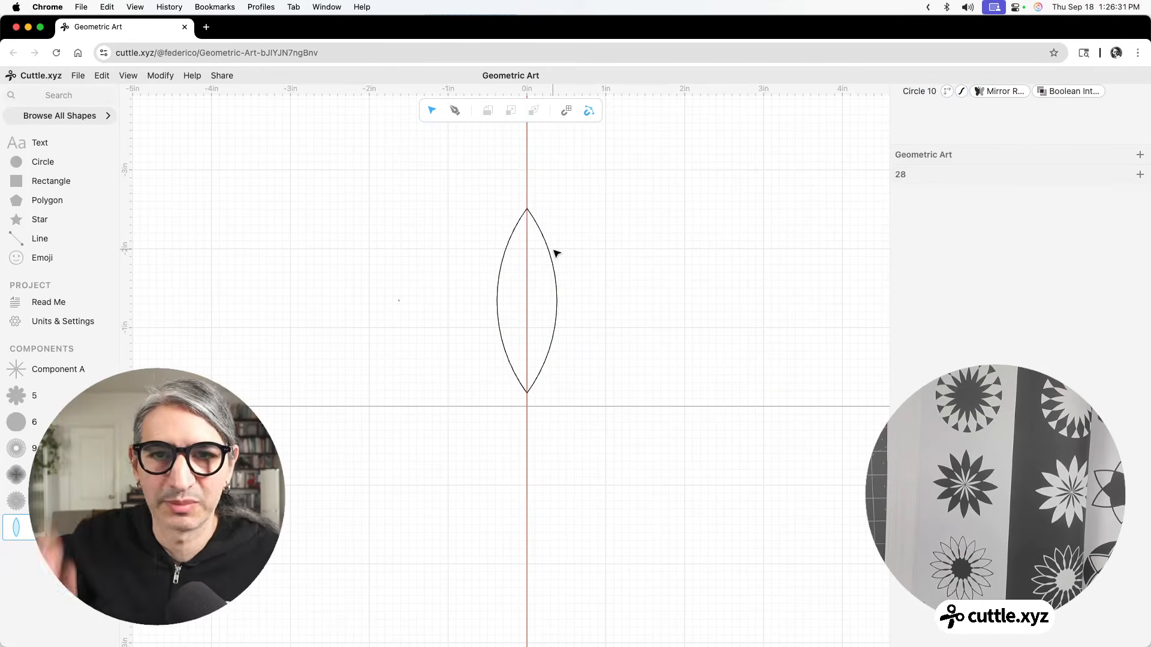
Step: Convert the intersected petal shape to paths
scroll(621, 198, up, 1)
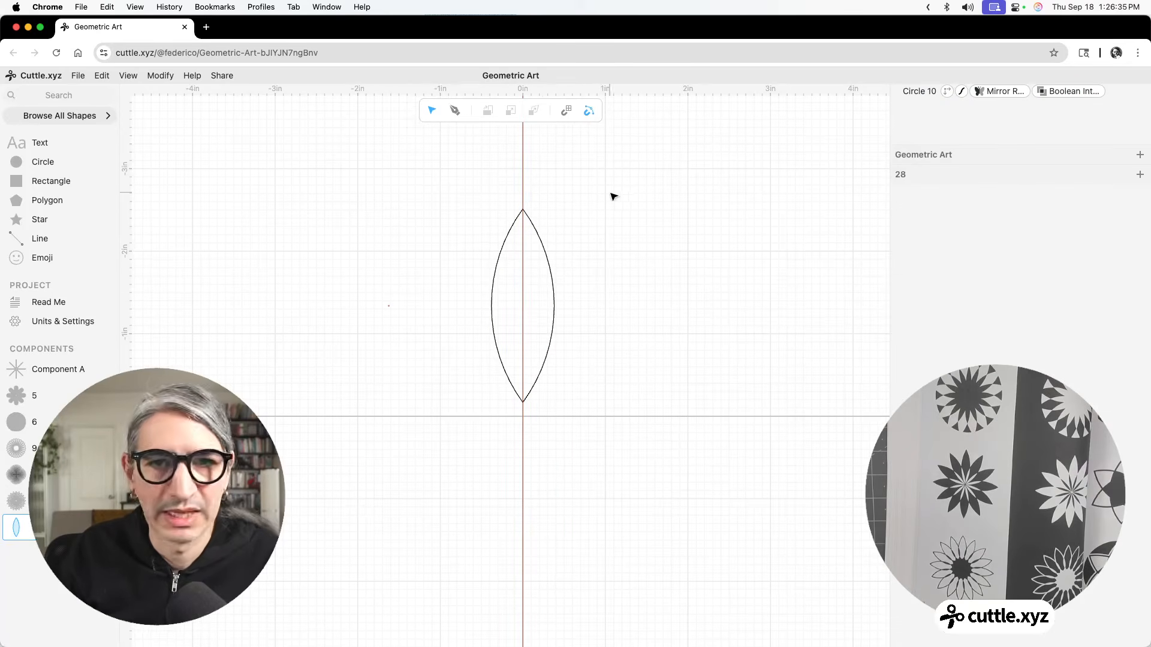
click(475, 283)
click(101, 77)
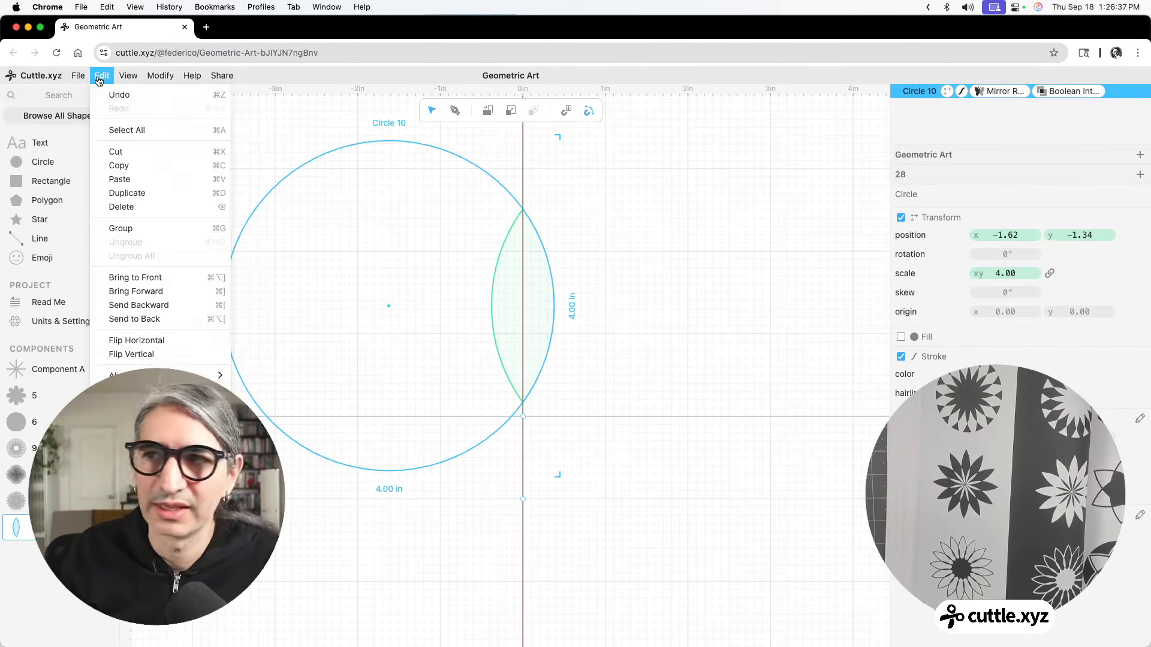
mouse_move(156, 375)
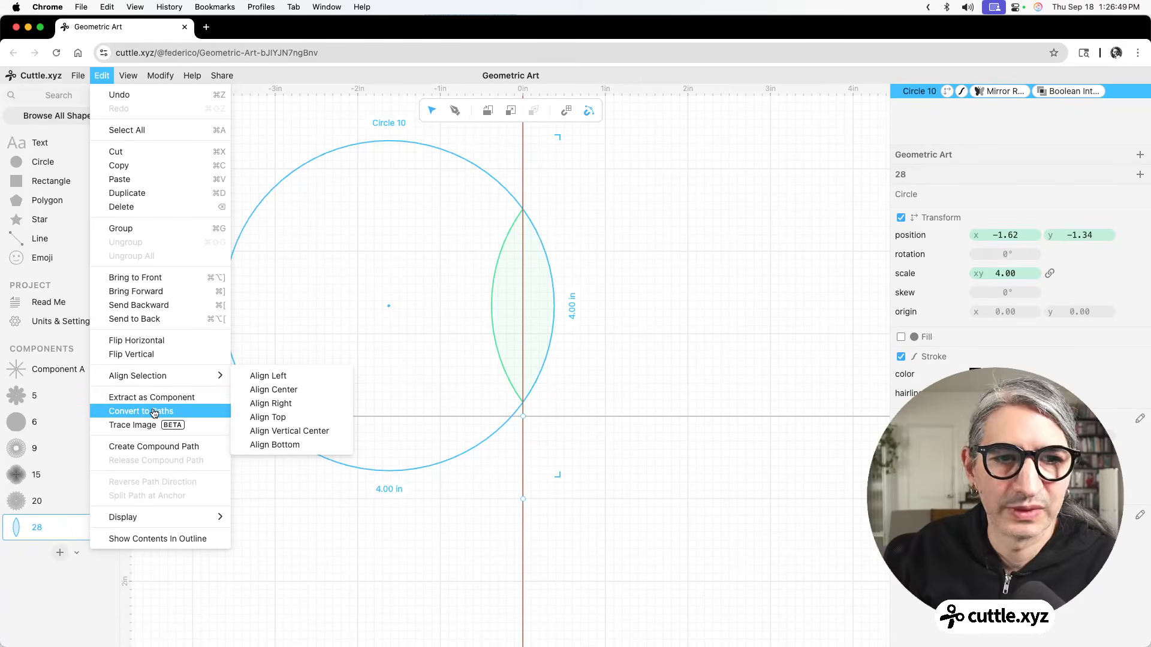
click(154, 412)
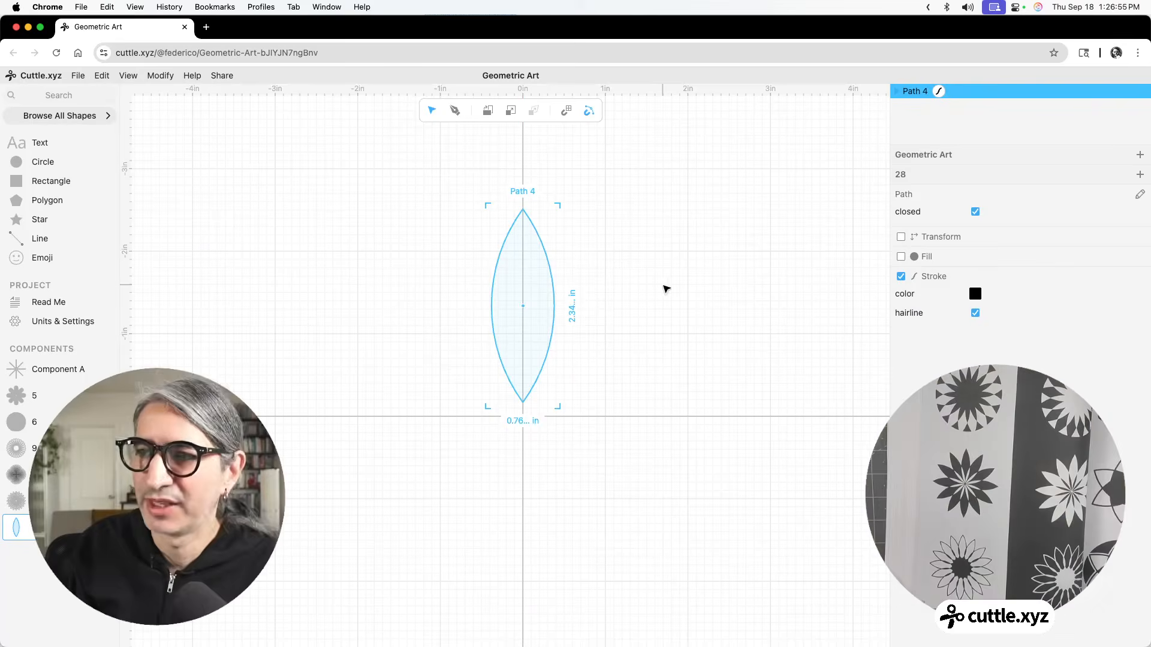
click(671, 247)
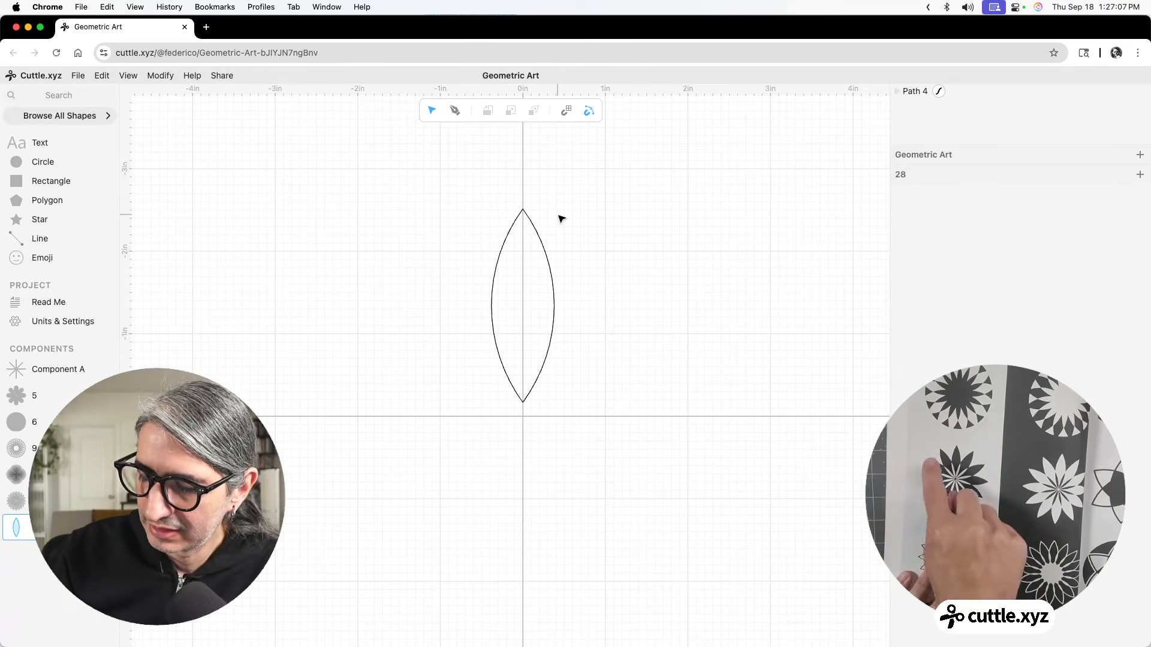
Step: Turn on the fill of the petal path and set its color to black
drag(387, 193, 600, 380)
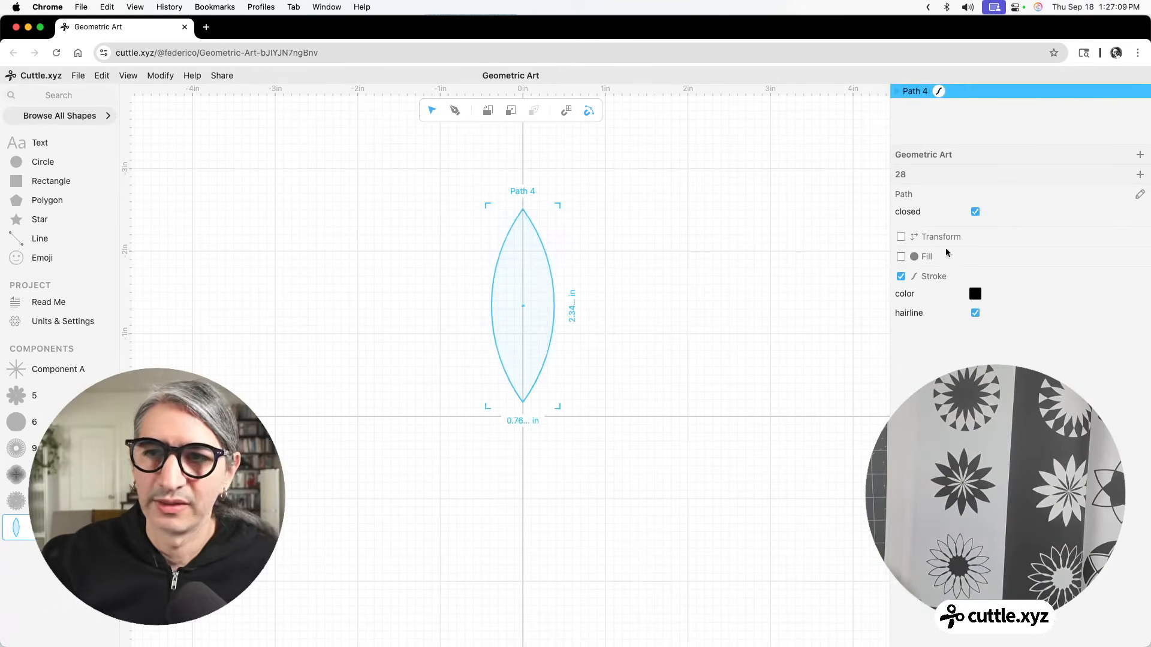
click(900, 257)
click(975, 294)
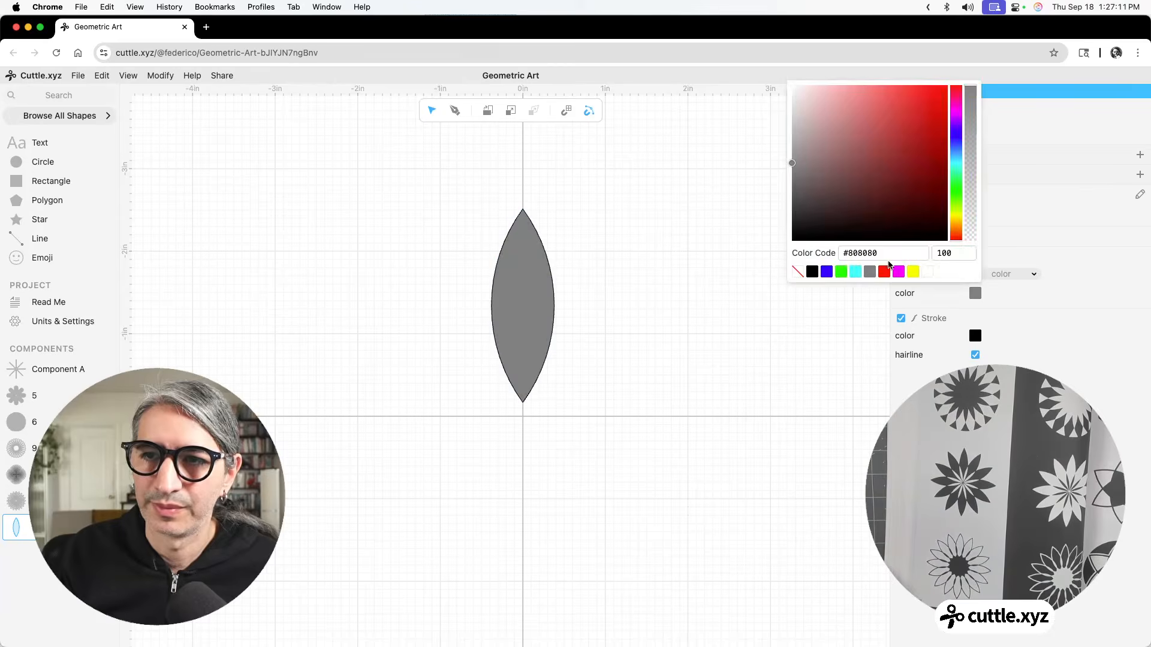
click(811, 272)
Step: Apply a Rotational Repeat with 12 repetitions to the black petal around the origin
drag(466, 211, 552, 283)
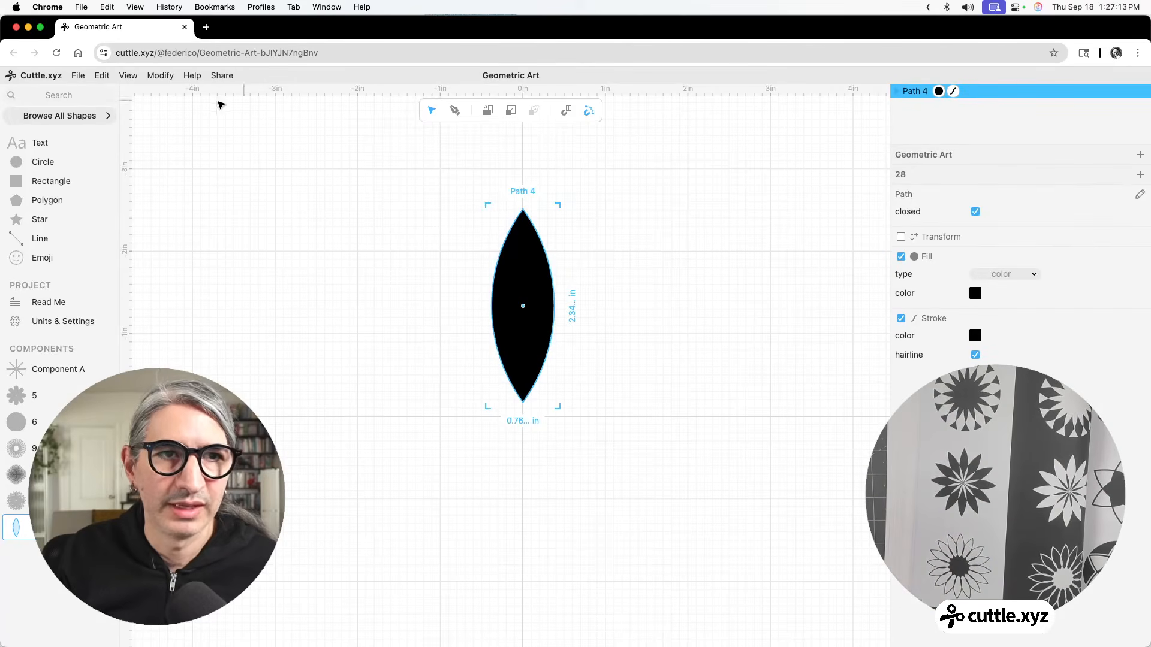
click(157, 75)
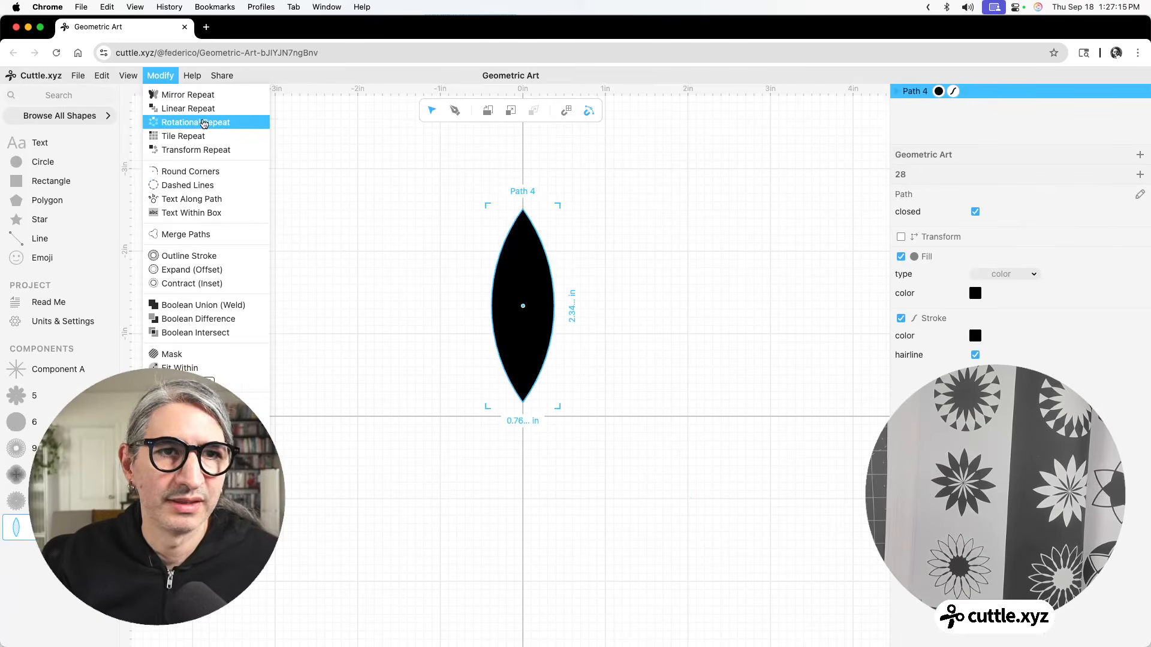
click(202, 123)
click(1011, 233)
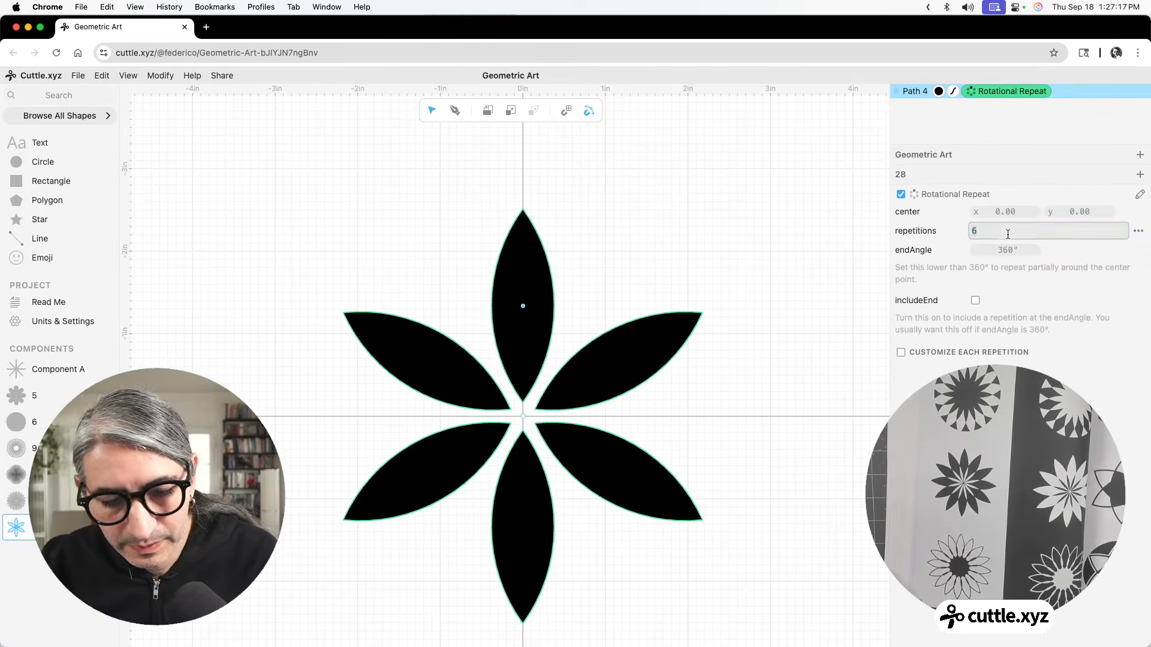
text(12)
click(810, 322)
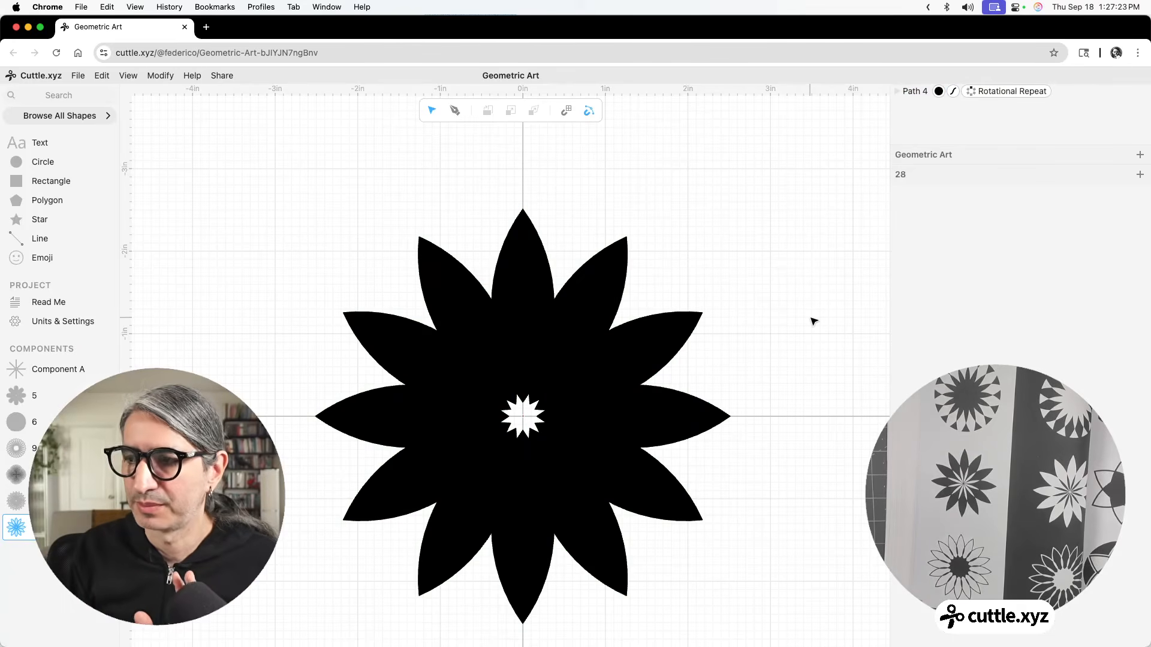
Step: Hide the repeated black petal flower to clear the canvas
click(550, 352)
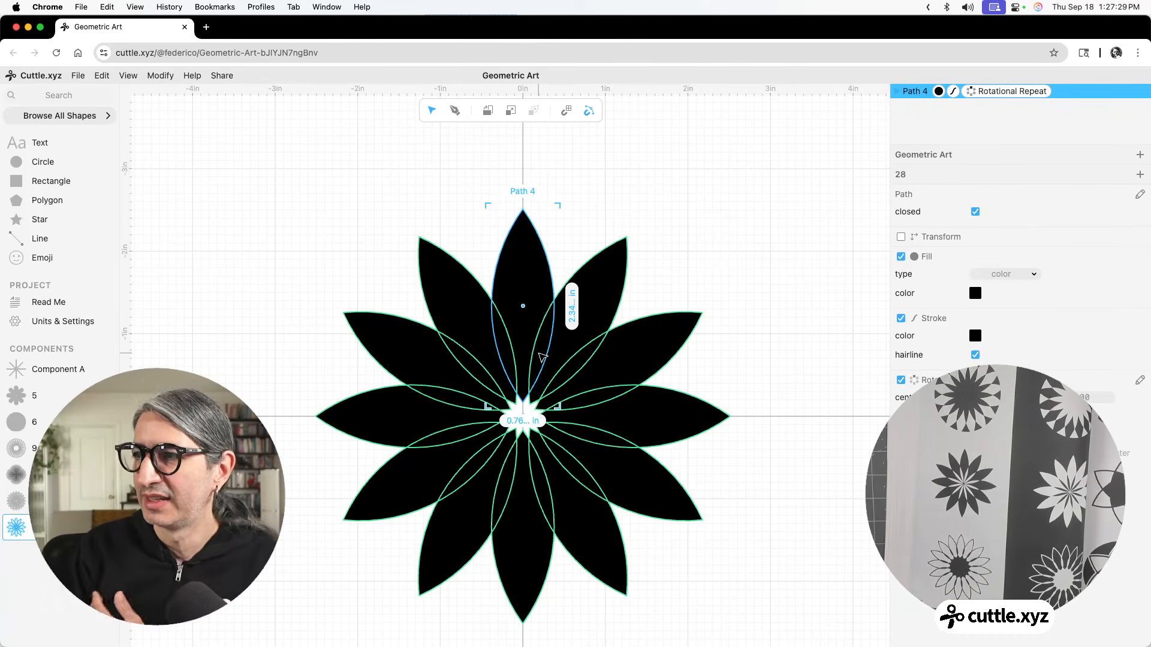
scroll(688, 274, down, 2)
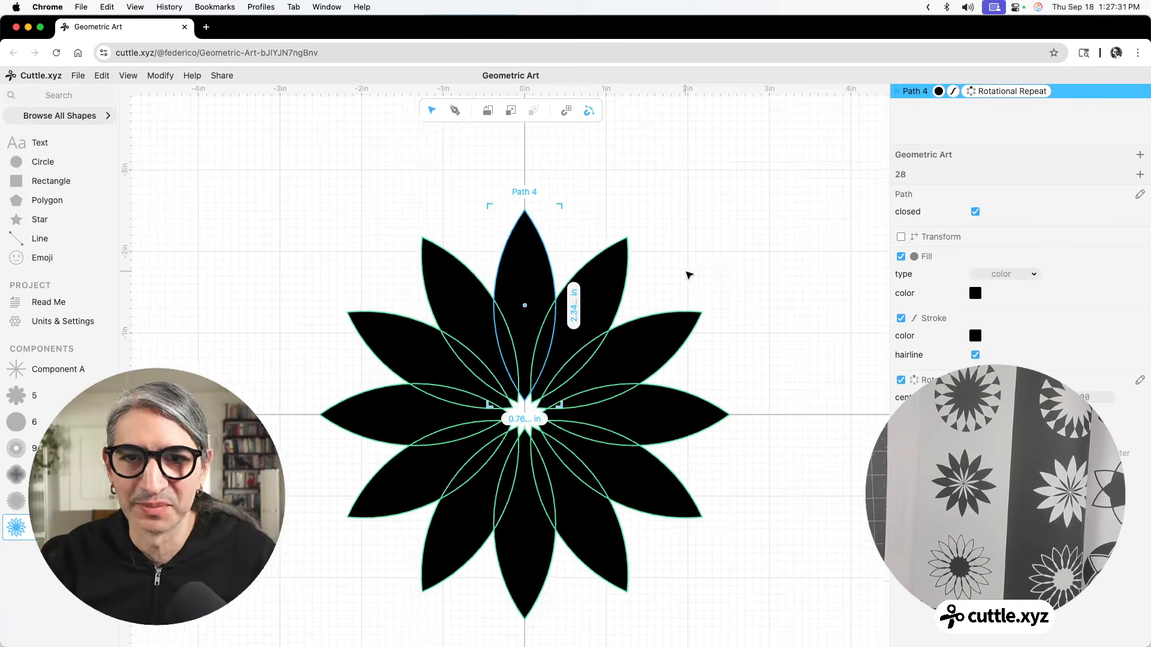
scroll(692, 275, down, 3)
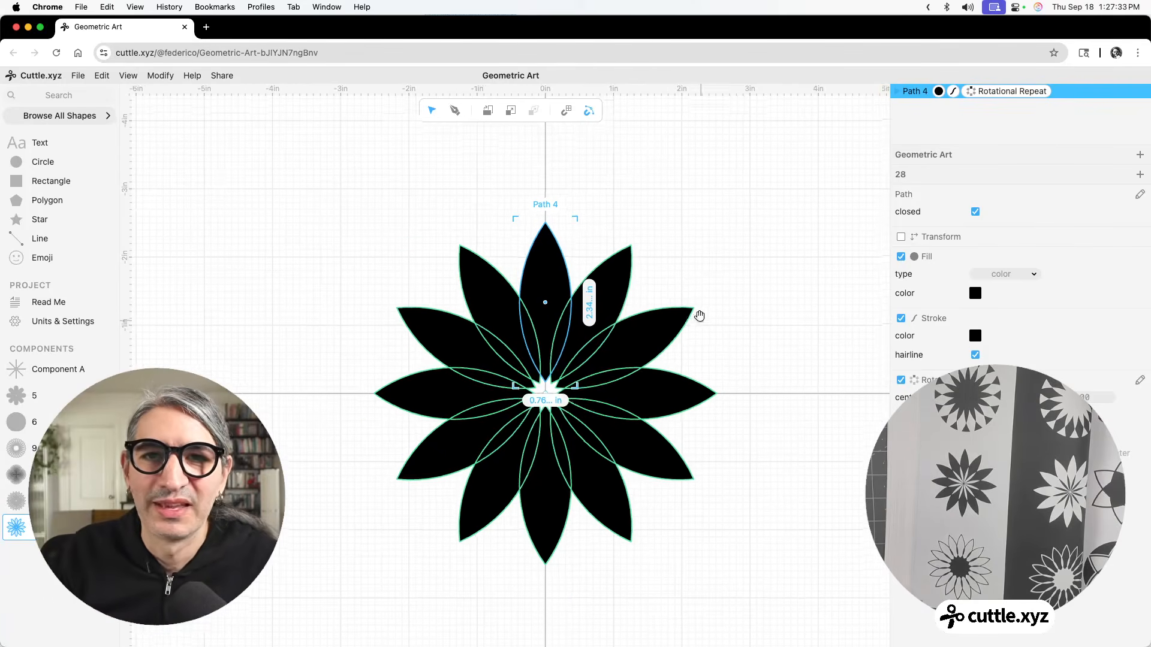
drag(743, 262, 651, 242)
click(651, 242)
click(537, 271)
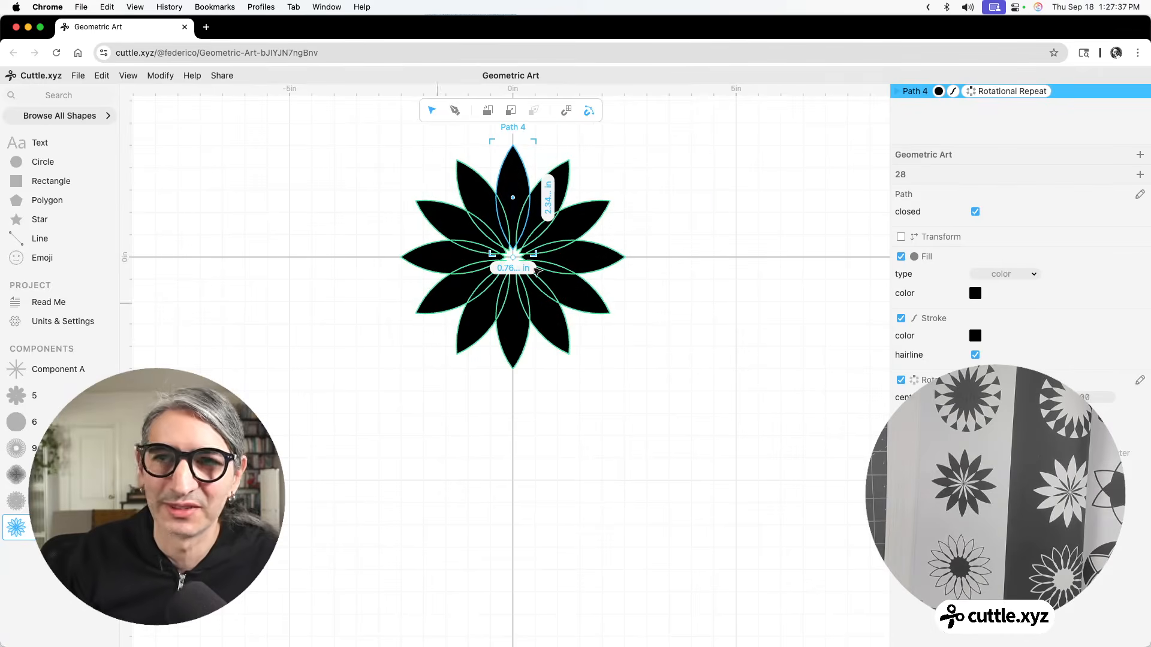
key(Delete)
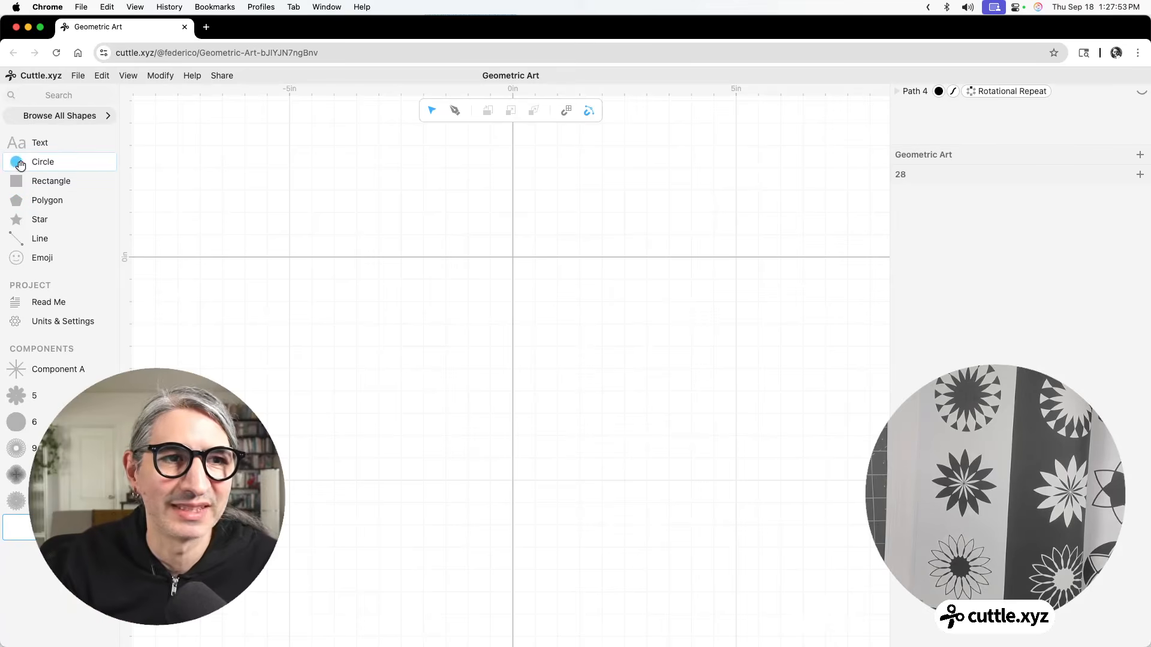
Step: Add a 1 in circle centered on the origin
drag(21, 163, 567, 352)
scroll(545, 278, up, 5)
click(585, 326)
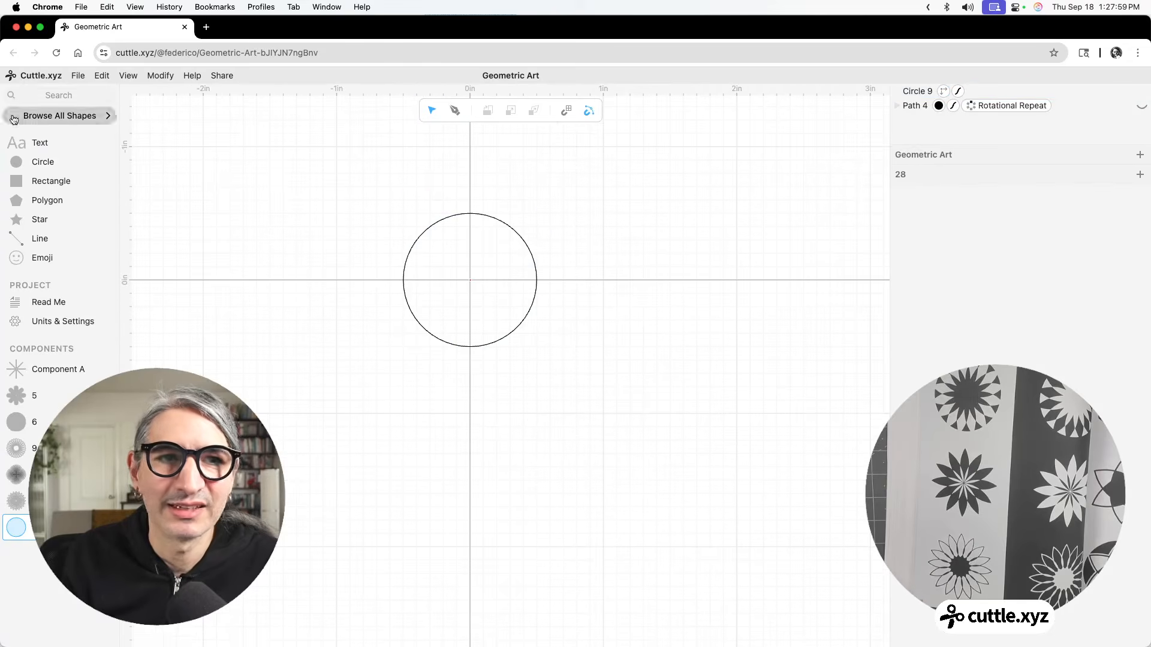
Step: Add a small circle with a scale of about 0.15 and place it inside the larger circle, above and left of the center
drag(21, 162, 478, 258)
drag(540, 186, 439, 275)
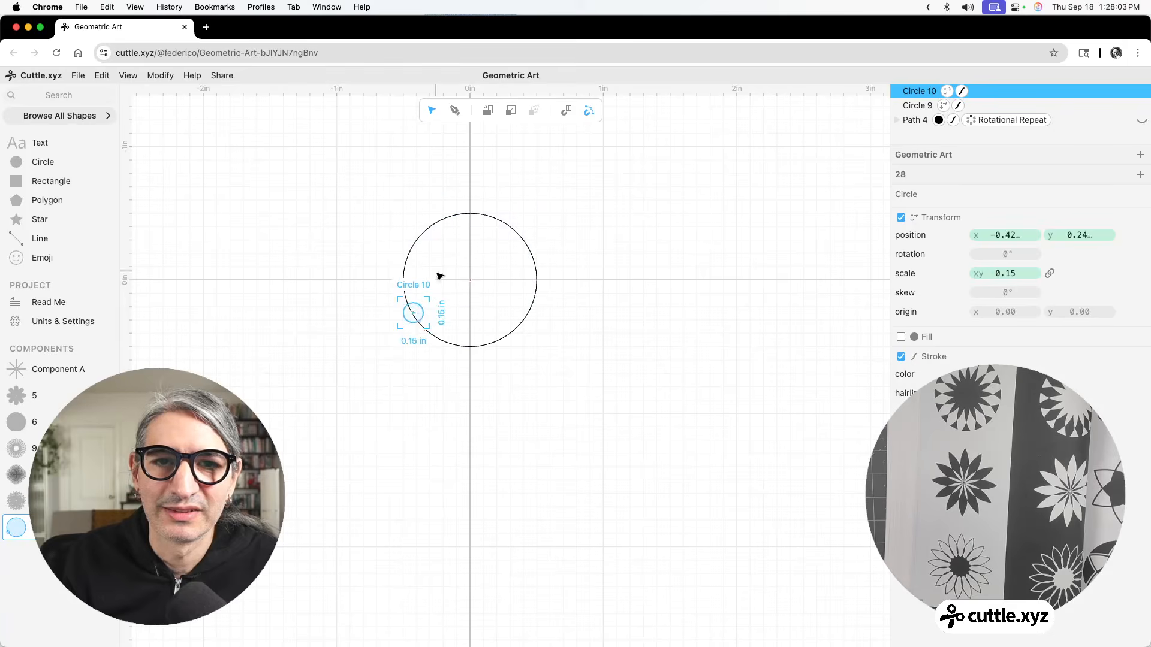
drag(418, 316, 453, 260)
click(616, 306)
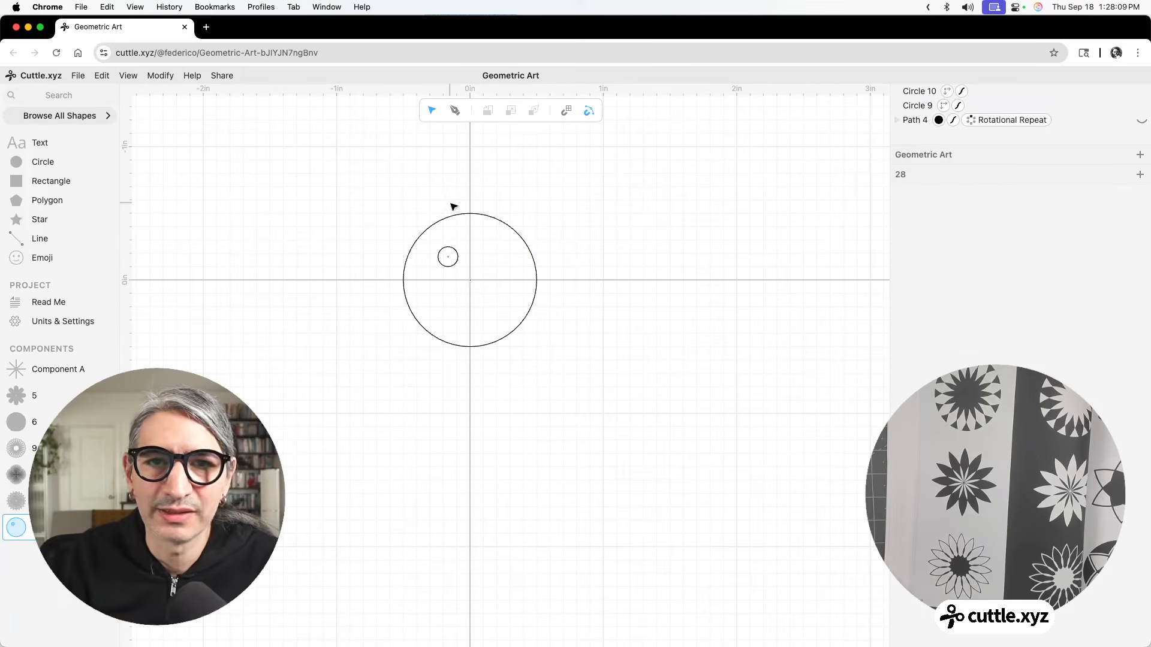
click(502, 241)
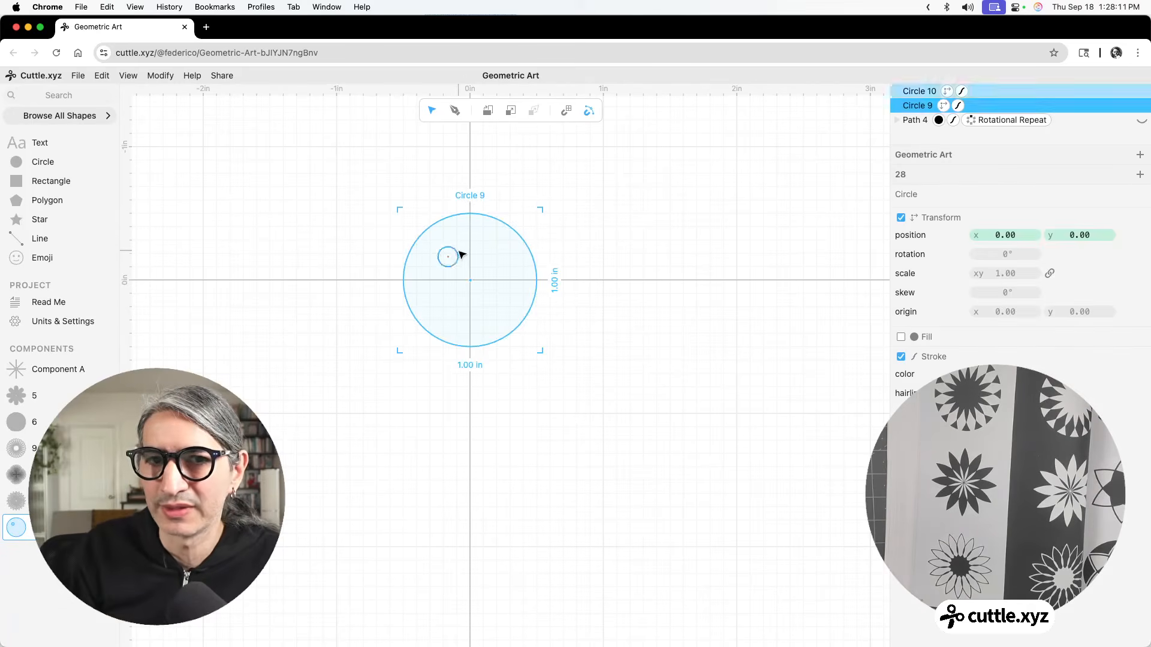
Step: Place a sample "Aa" text shape below the large circle and turn on its fill
click(754, 237)
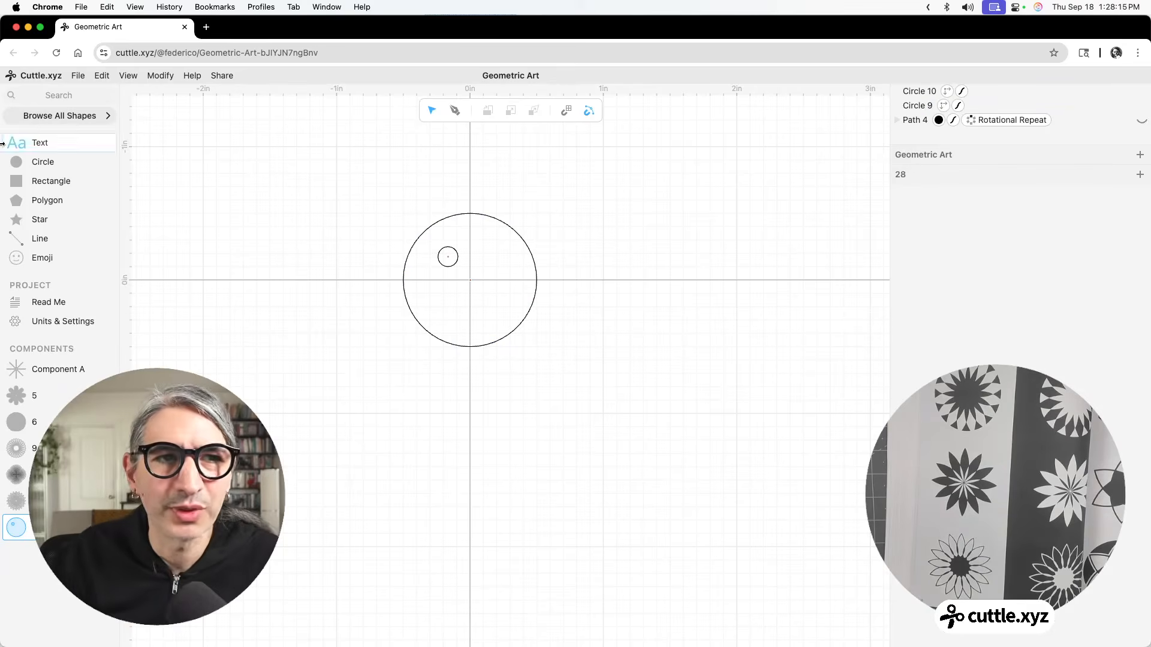
drag(14, 139, 470, 423)
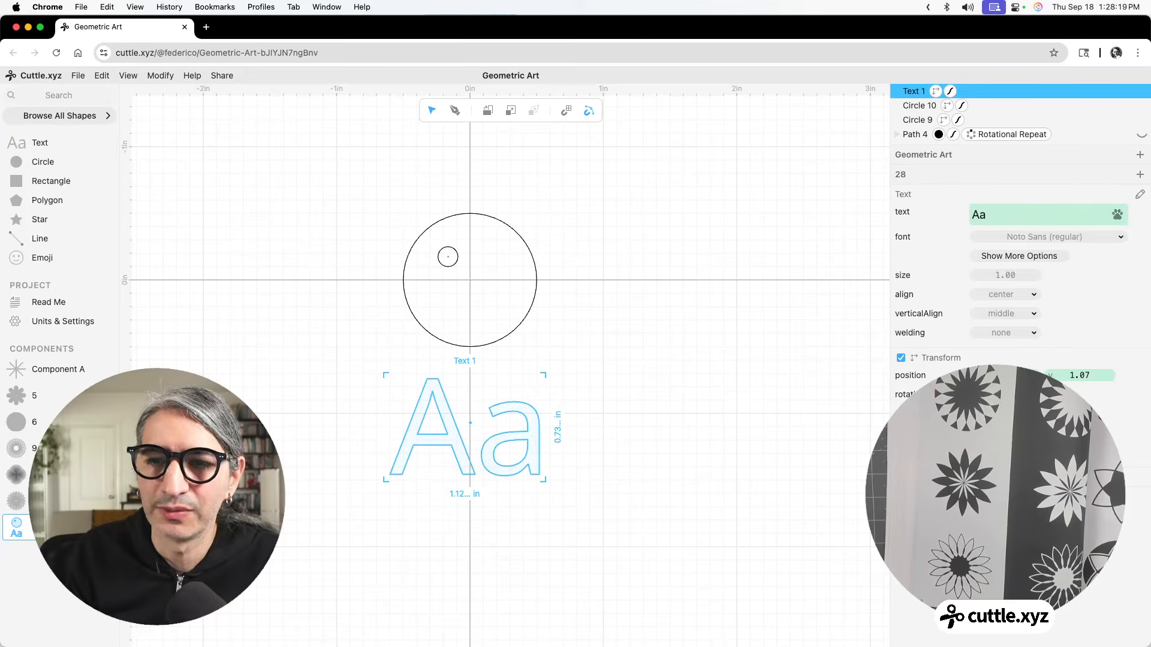
click(901, 477)
click(653, 460)
scroll(623, 449, up, 4)
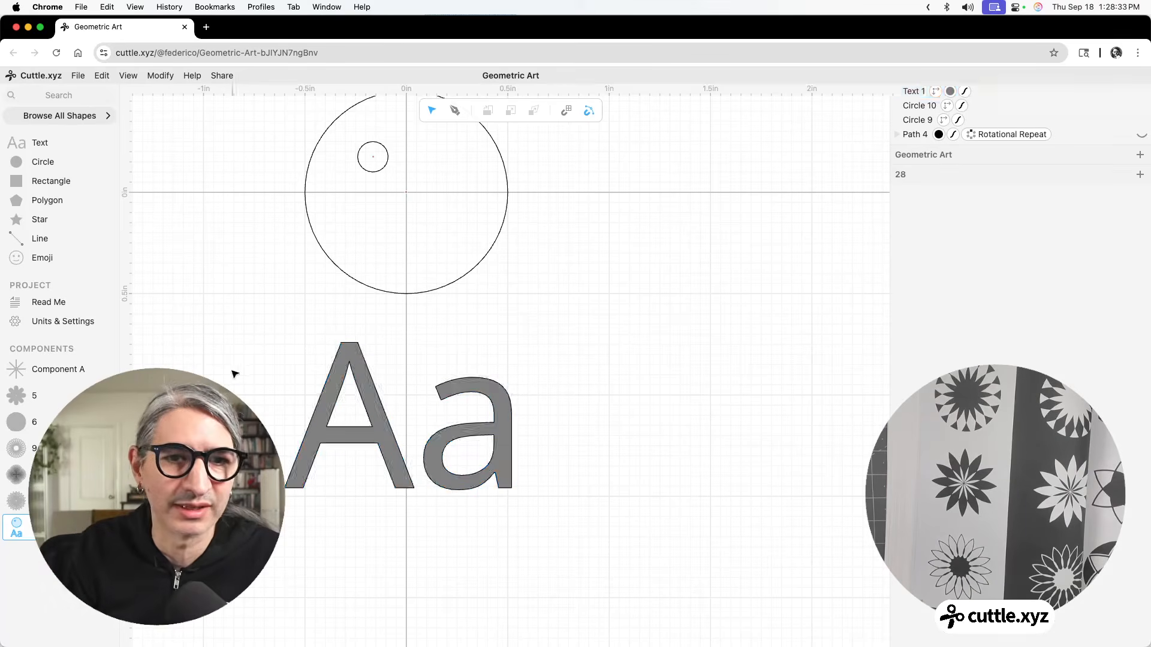
Step: Delete the filled "Aa" text from below the circles
drag(233, 372, 529, 520)
key(BackSpace)
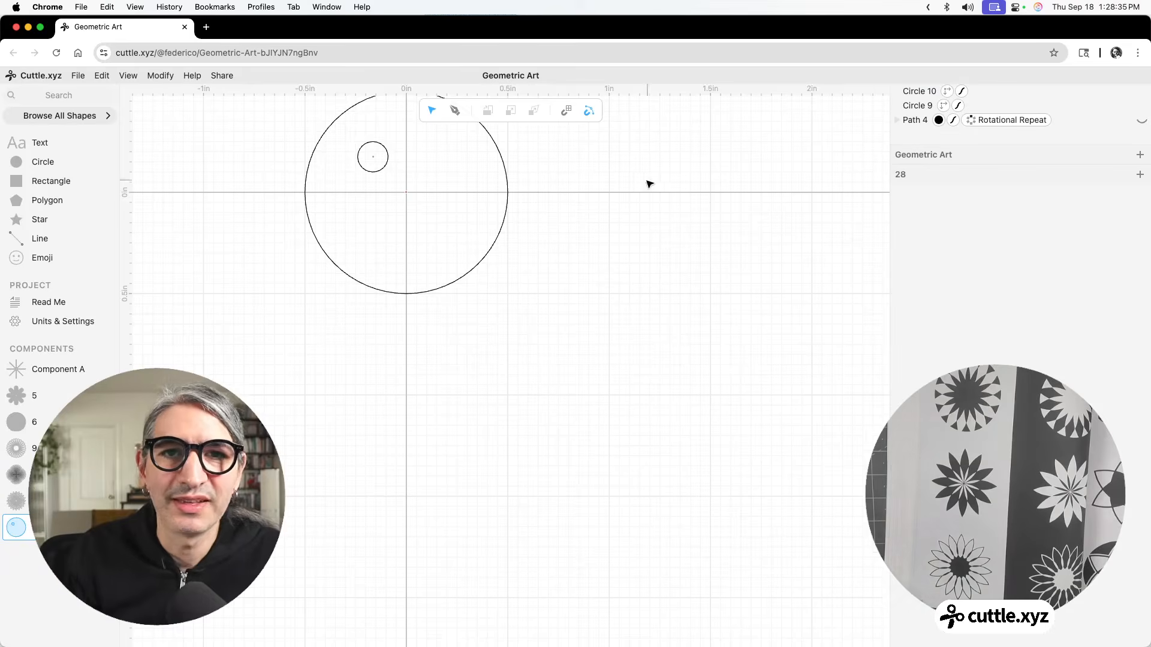
Step: Try turning on the fill for both circles together and undo it
scroll(648, 182, down, 1)
drag(621, 202, 681, 244)
drag(387, 129, 623, 340)
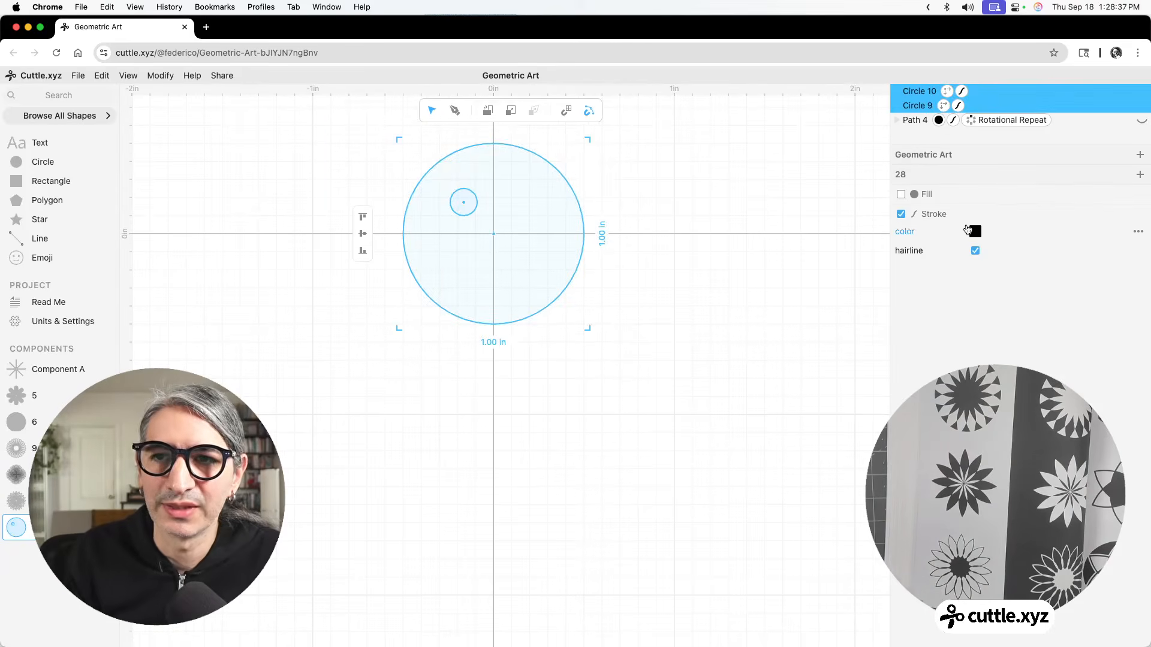
click(900, 196)
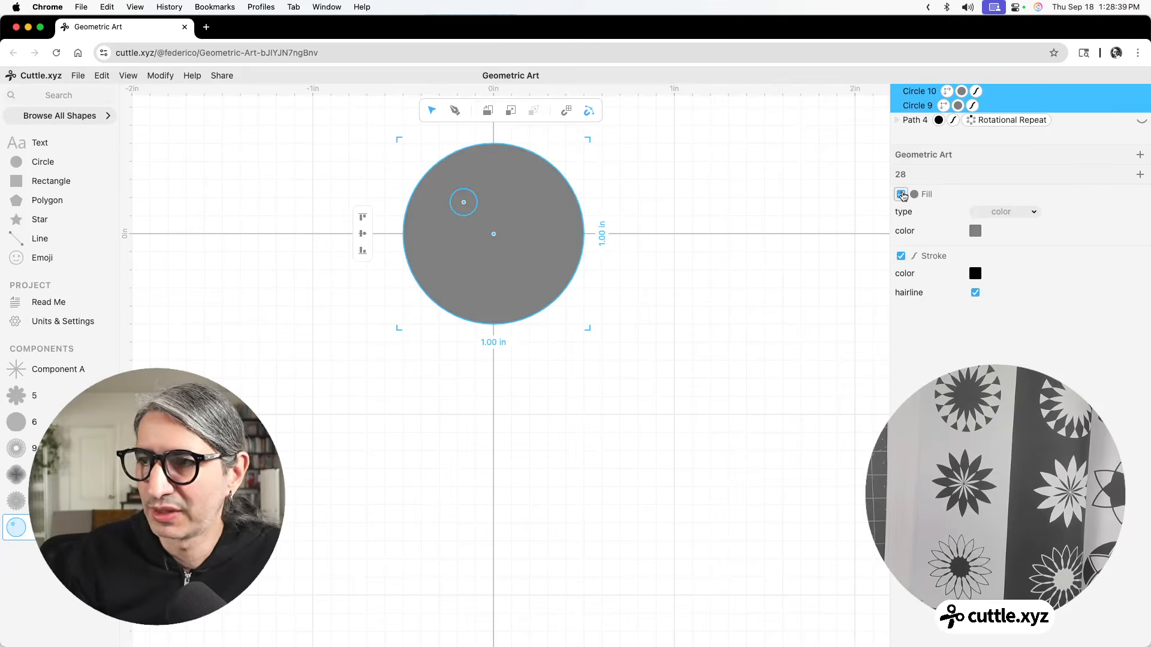
click(790, 283)
drag(712, 163, 427, 279)
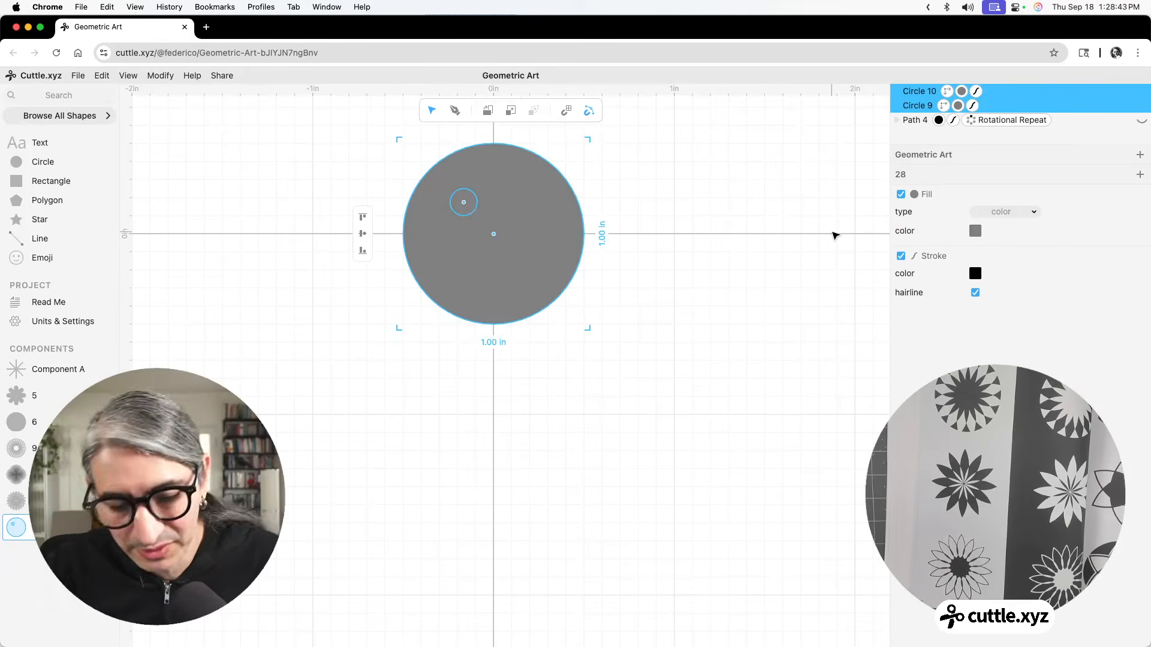
key(ctrl+z)
Step: Combine the large and small circles into a compound path and turn on its fill
click(655, 246)
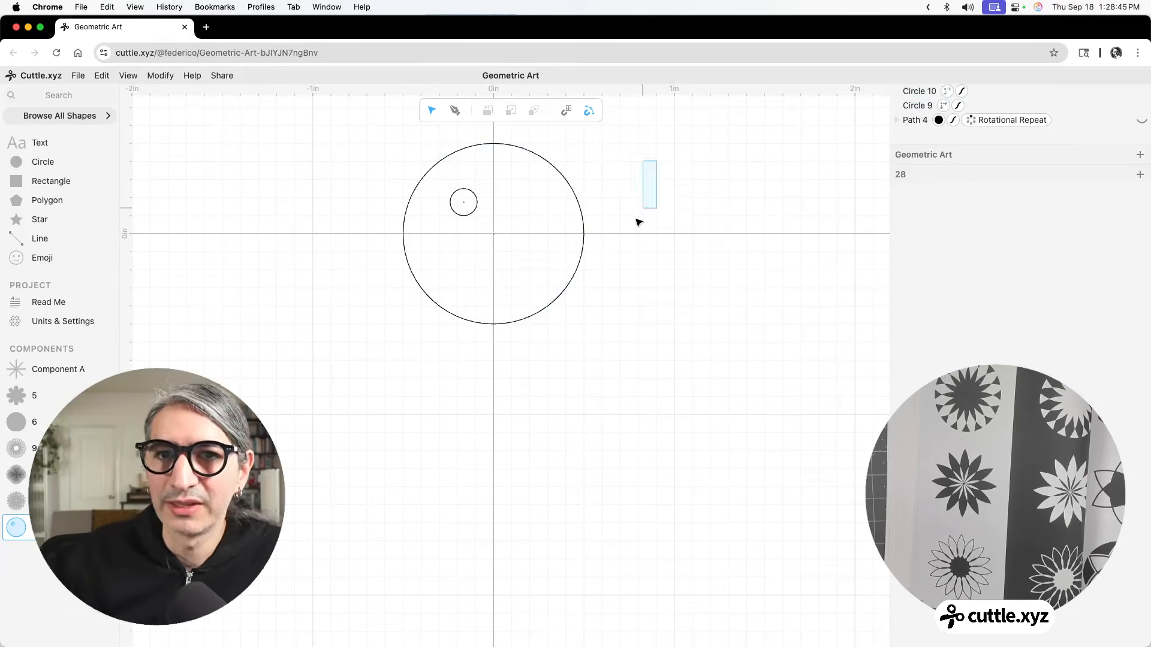
drag(637, 219, 374, 317)
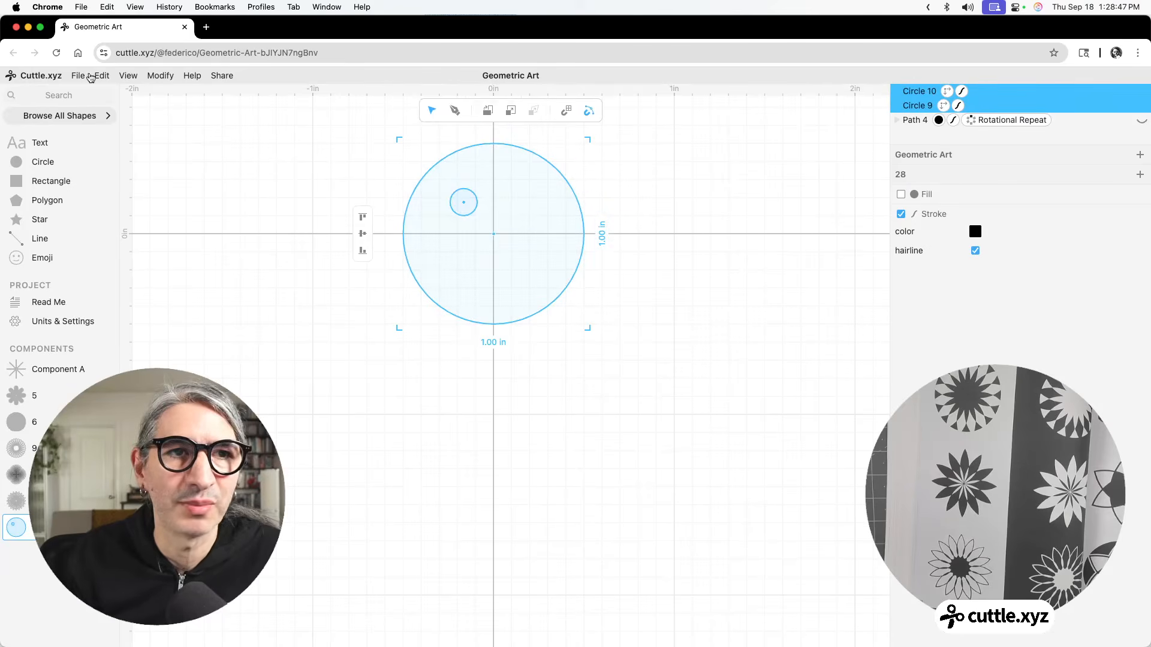
click(100, 76)
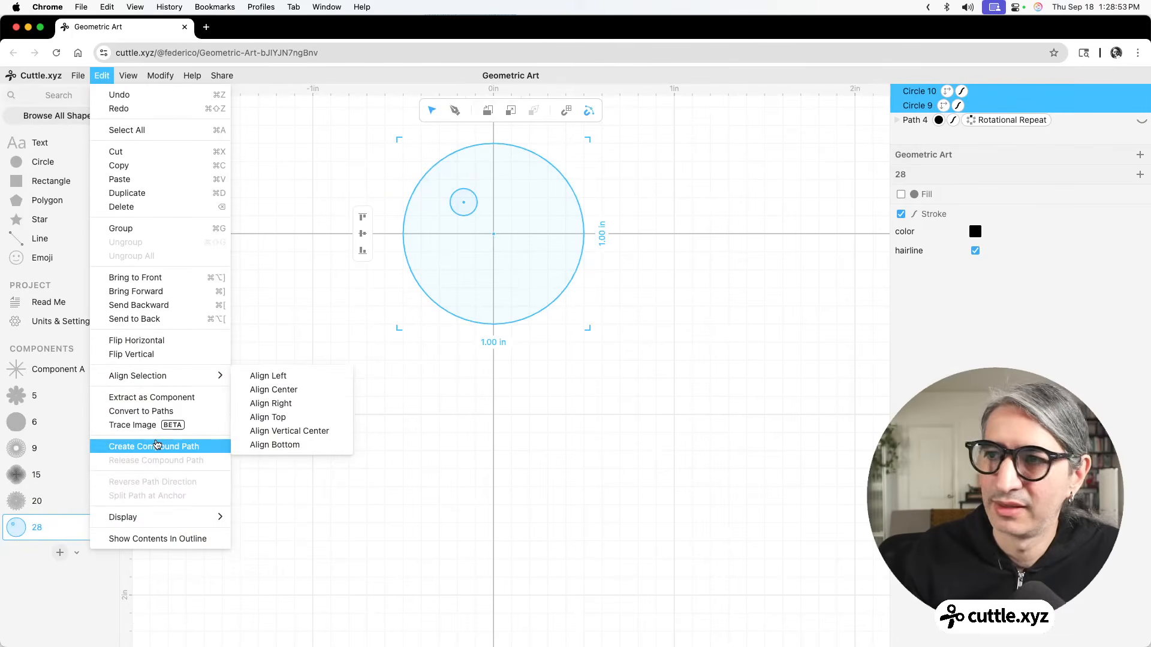
click(157, 446)
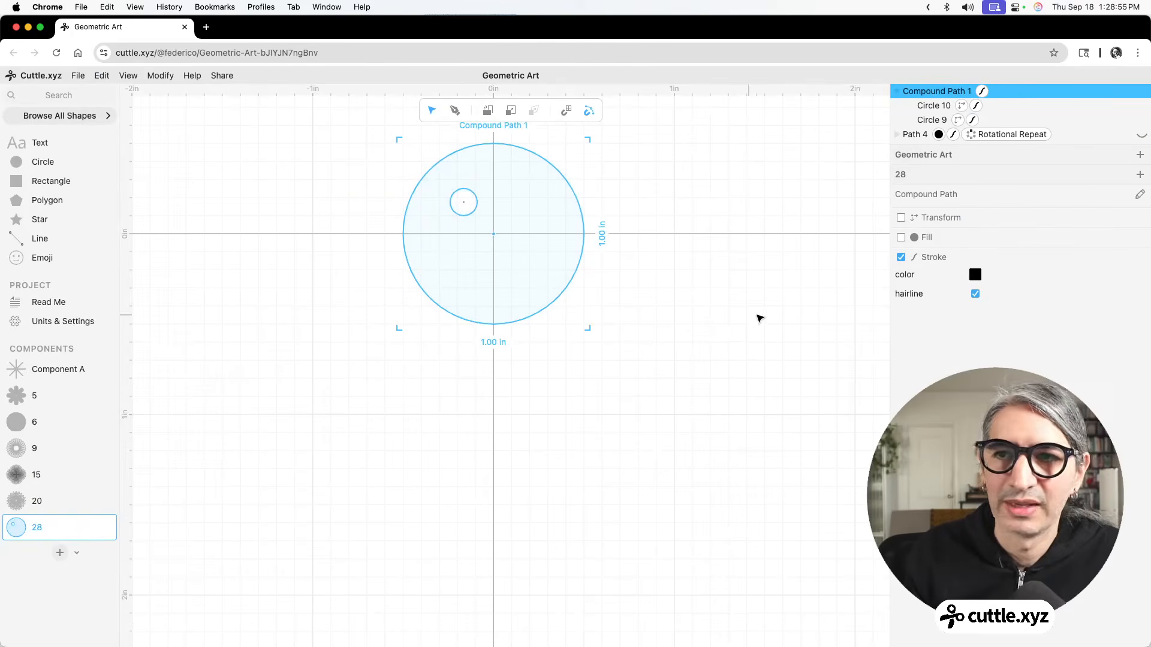
click(901, 237)
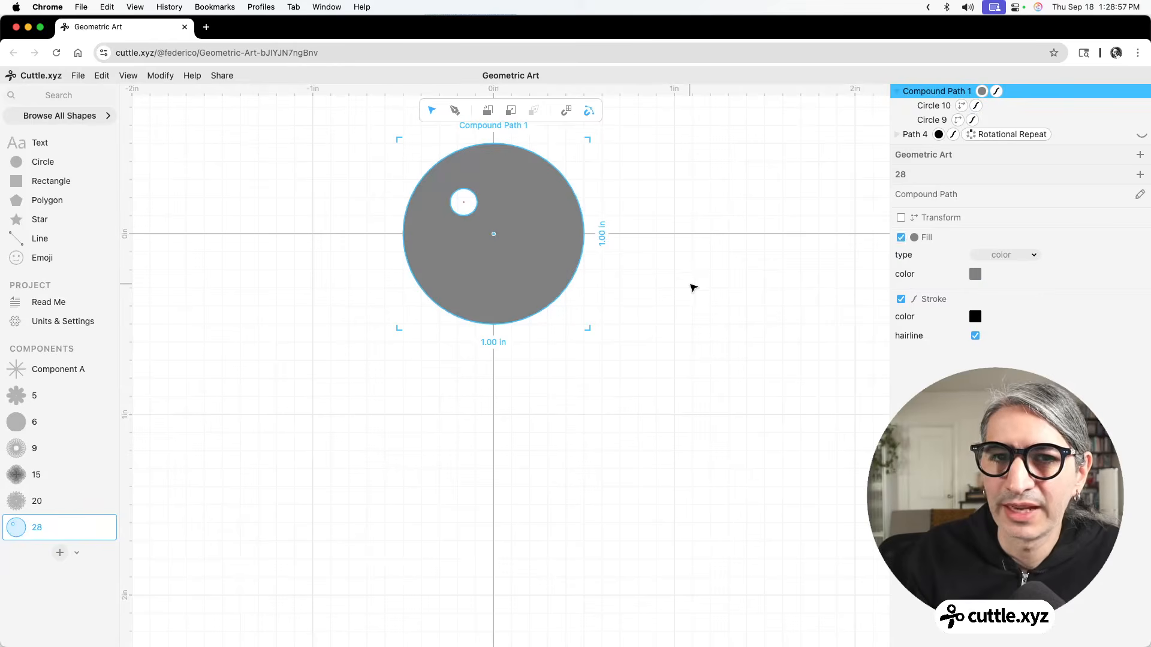
click(690, 285)
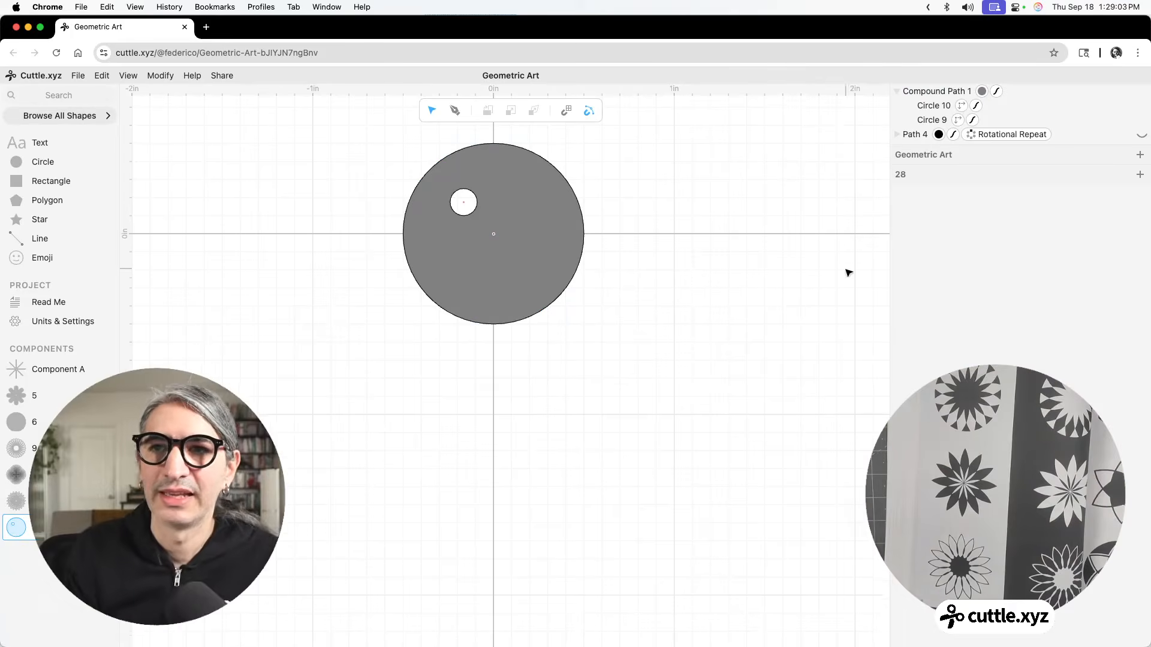
Step: Move the filled compound path down to about x 0.09, y 1.56
scroll(848, 273, up, 1)
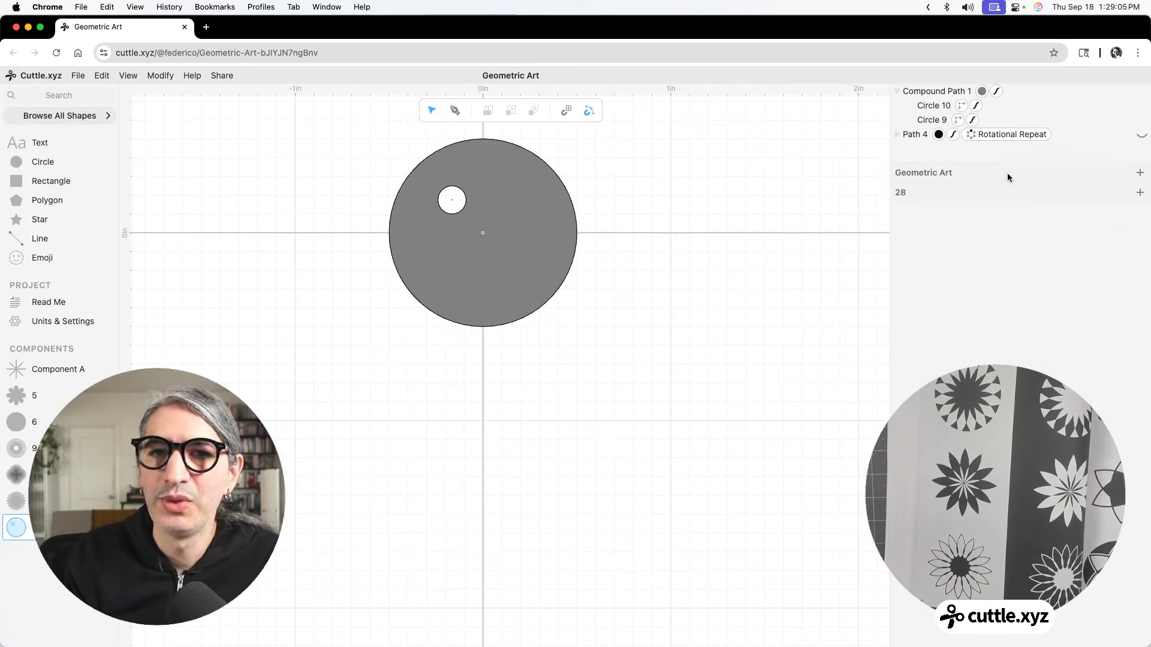
drag(568, 226, 622, 433)
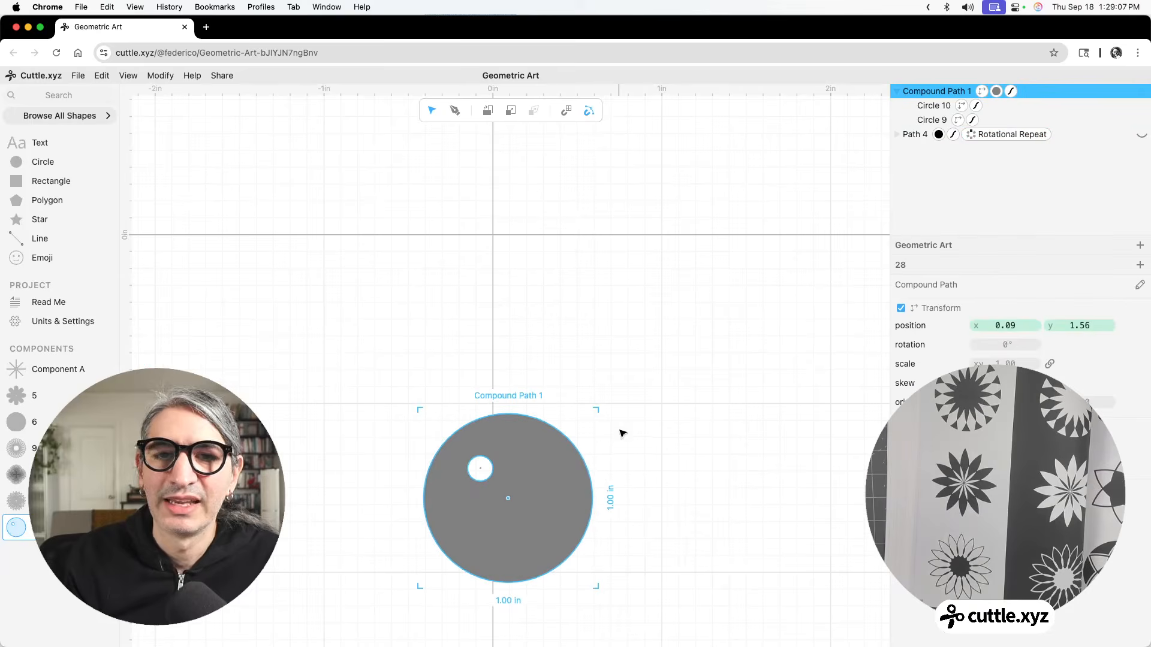
scroll(690, 431, down, 1)
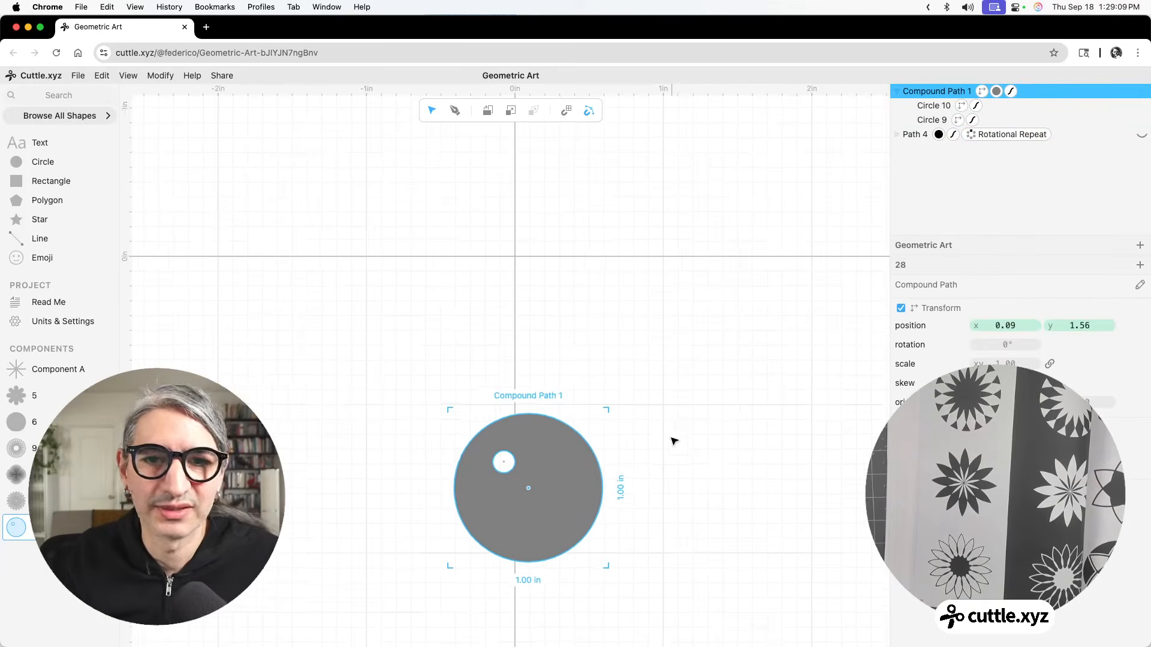
scroll(669, 420, down, 3)
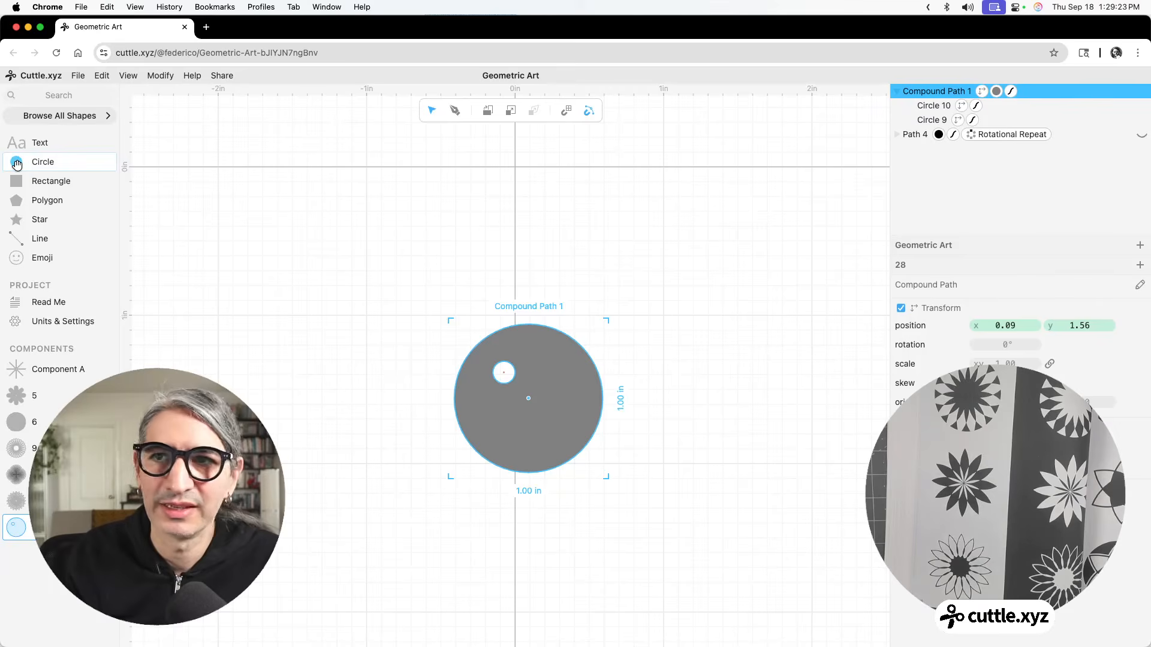
Step: Add a third circle inside the compound path, scaled to about 0.52 and placed at about x 0.15, y 0.06
double_click(562, 349)
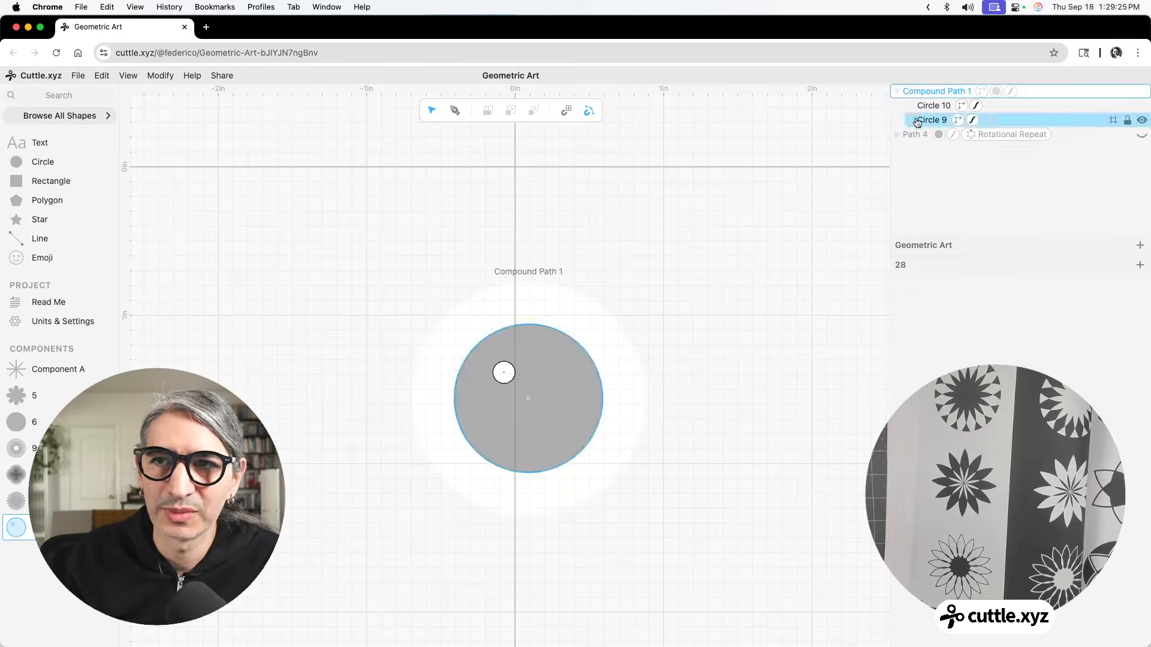
drag(38, 162, 554, 398)
drag(610, 312, 541, 367)
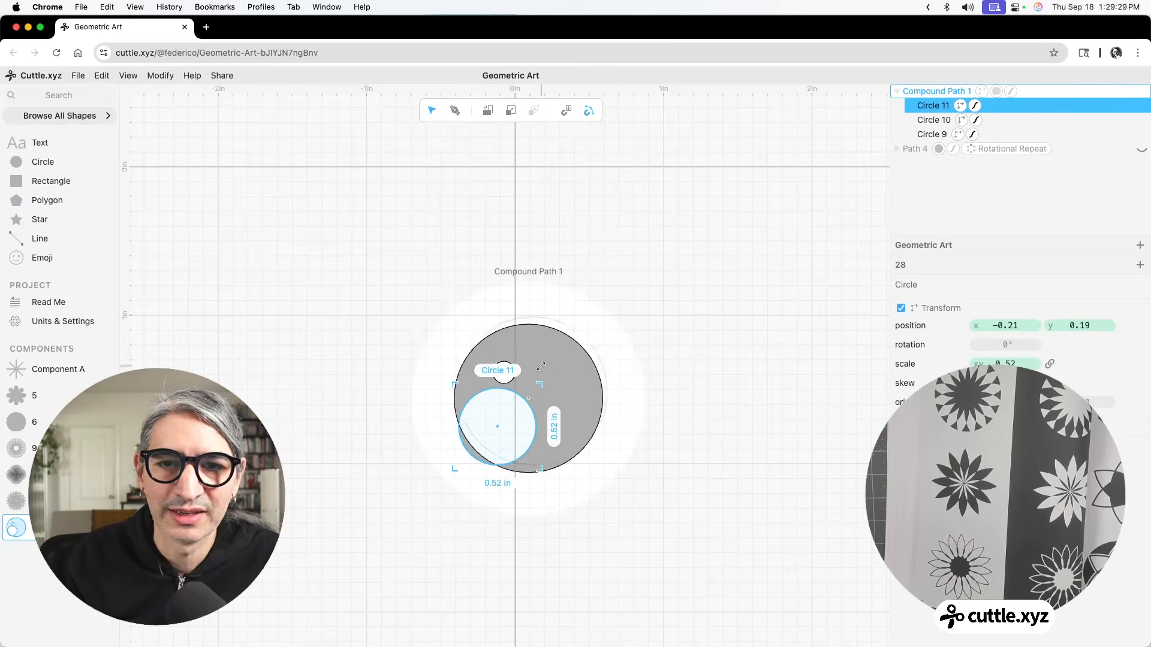
drag(497, 427, 557, 411)
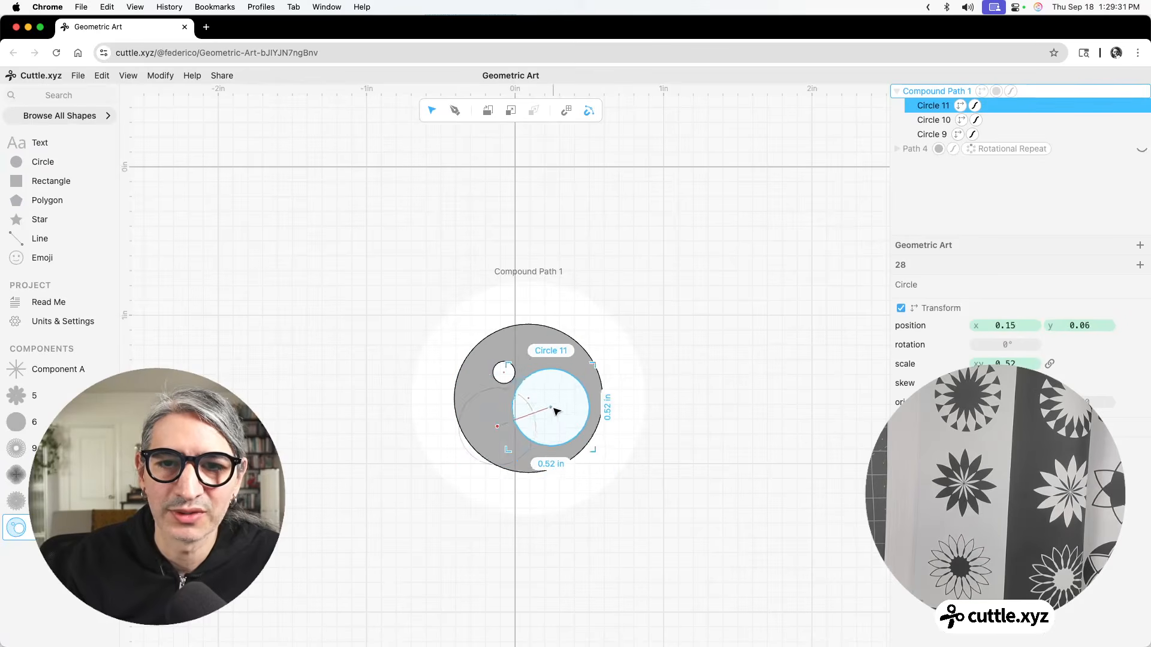
click(685, 370)
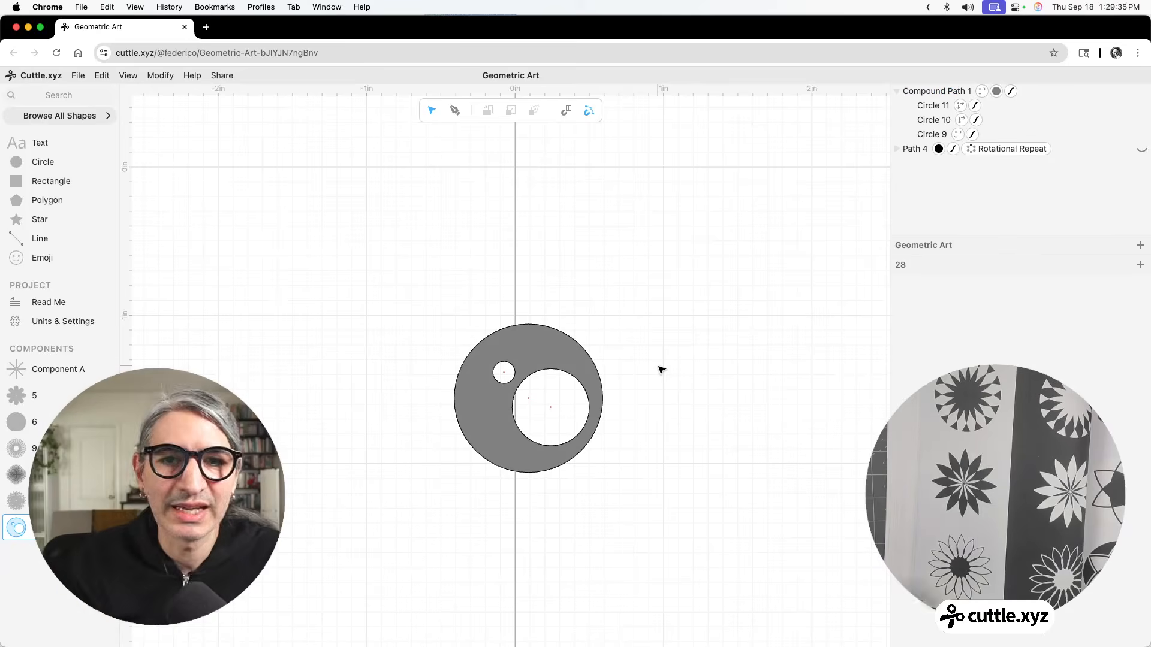
Step: Move the 0.52 in circle to about x 0.41, y 0.02 so it overlaps the large circle's right edge
scroll(600, 367, up, 2)
scroll(554, 391, up, 2)
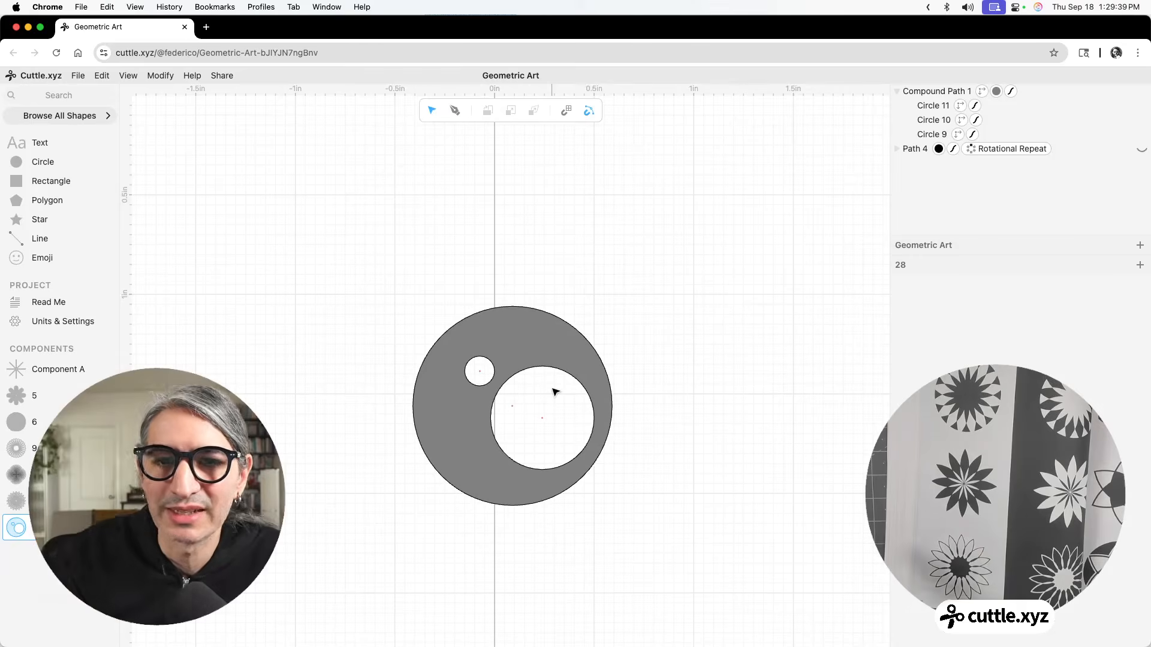
click(538, 419)
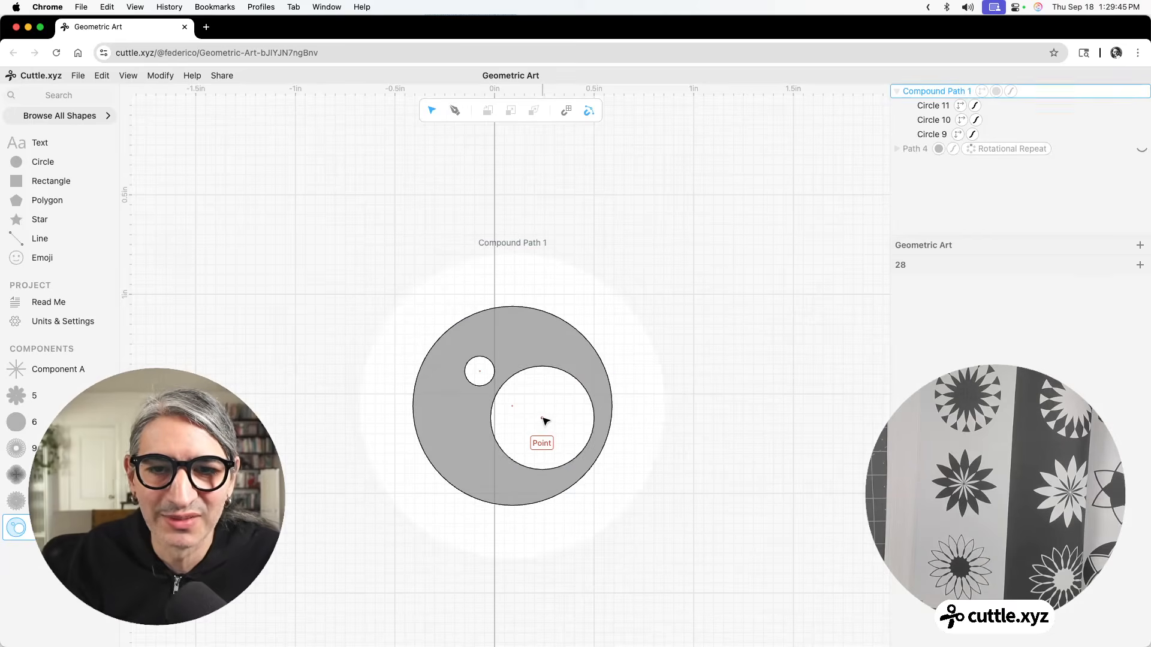
double_click(542, 424)
drag(543, 424, 596, 414)
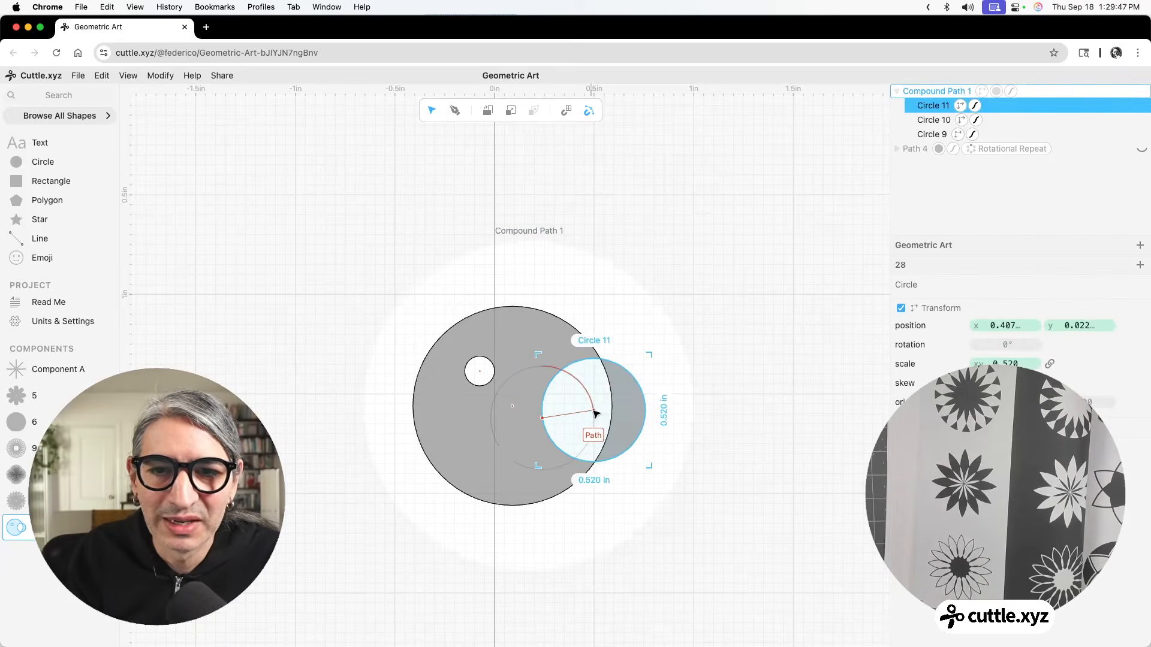
click(801, 484)
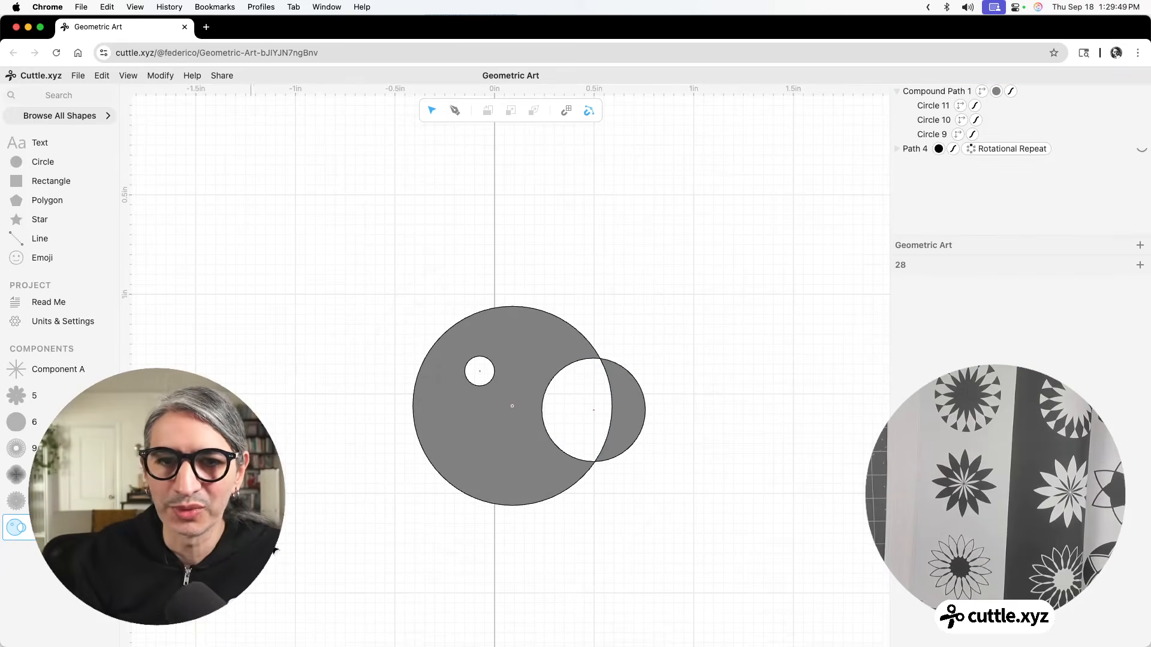
Step: Duplicate the 0.52 in circle within the compound path and move the copy down to overlap both the original and the large circle
scroll(477, 477, up, 2)
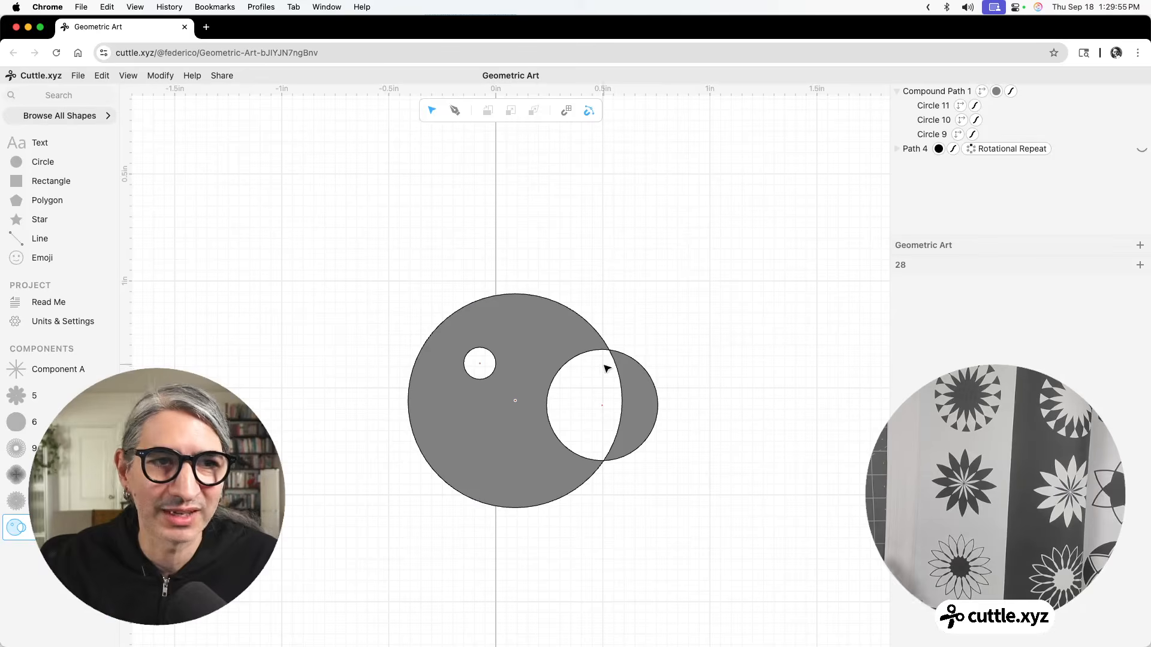
double_click(575, 363)
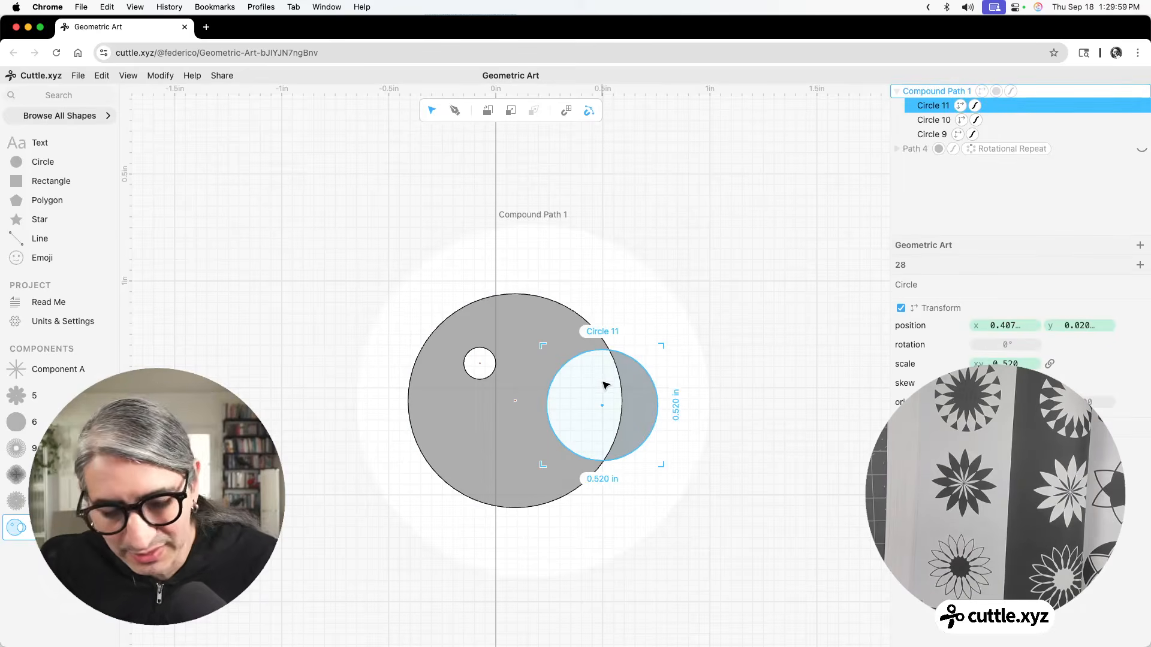
key(super+d)
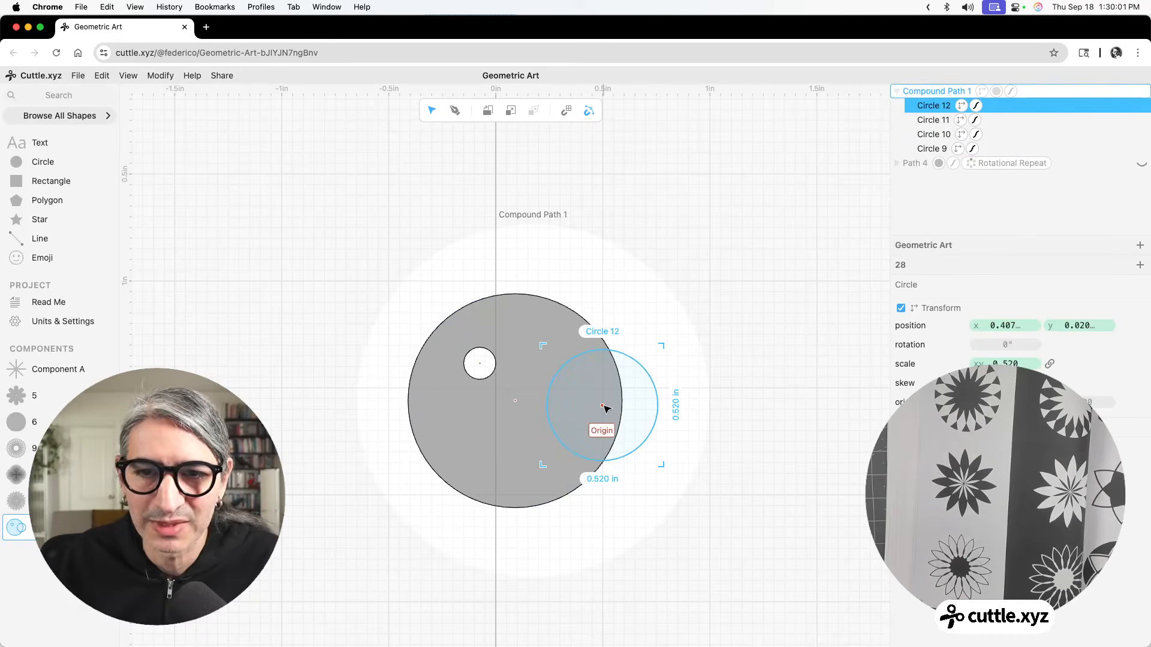
drag(604, 407, 595, 476)
click(774, 505)
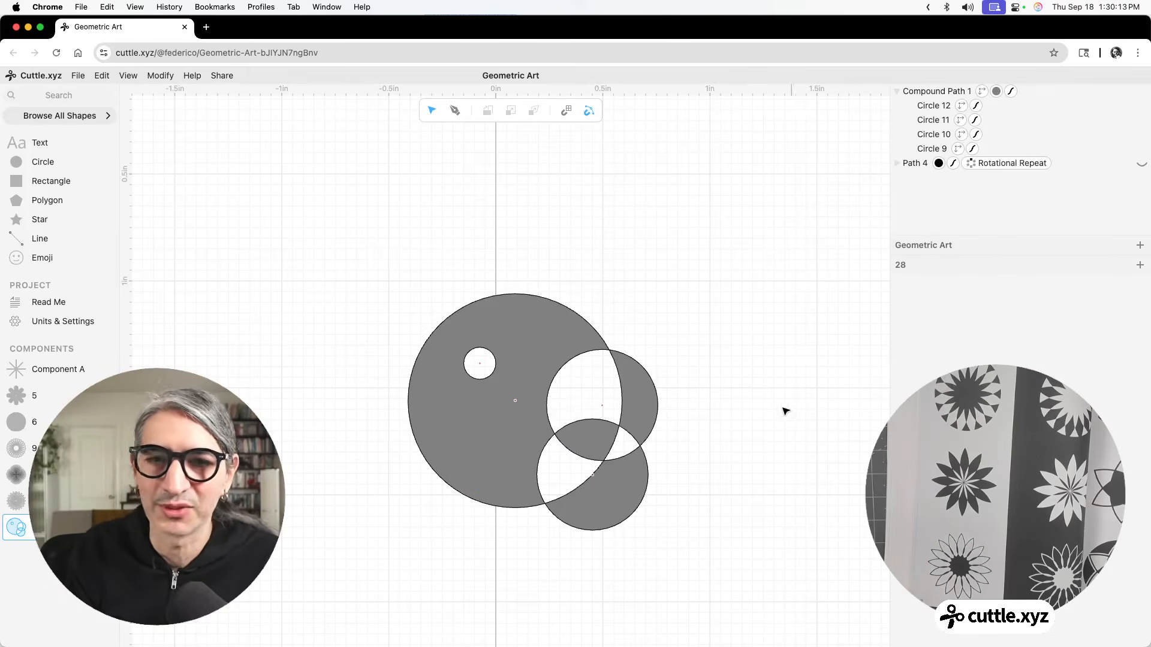
Step: Delete the circle compound path and unhide the rotationally repeated black petal flower
drag(742, 347, 521, 493)
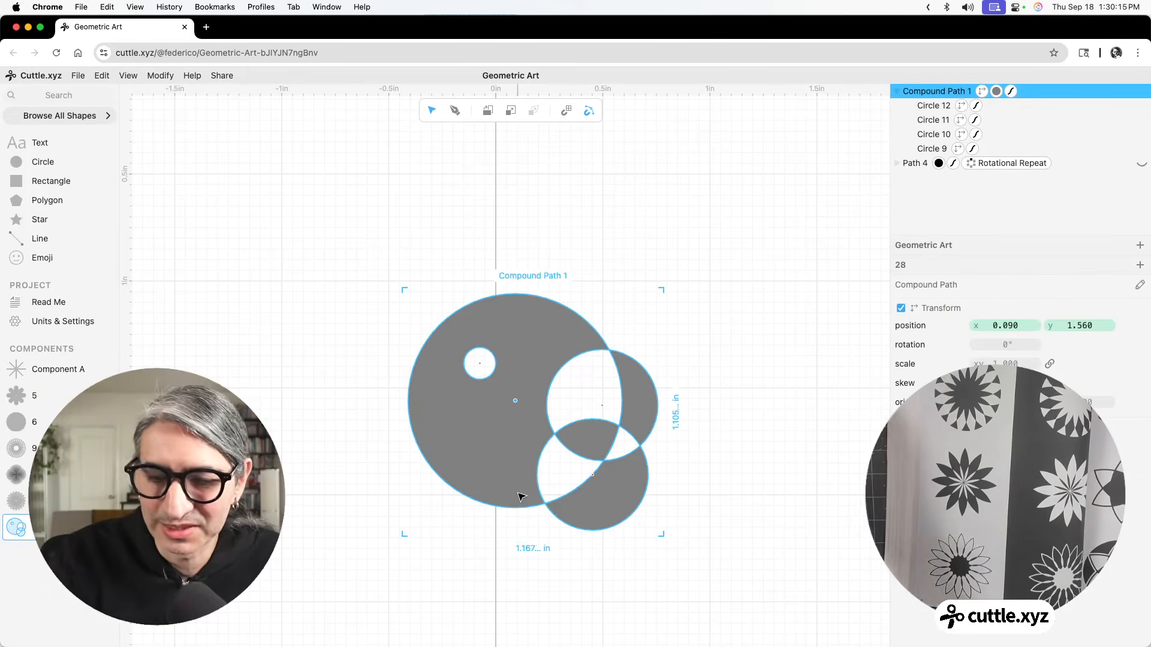
key(Delete)
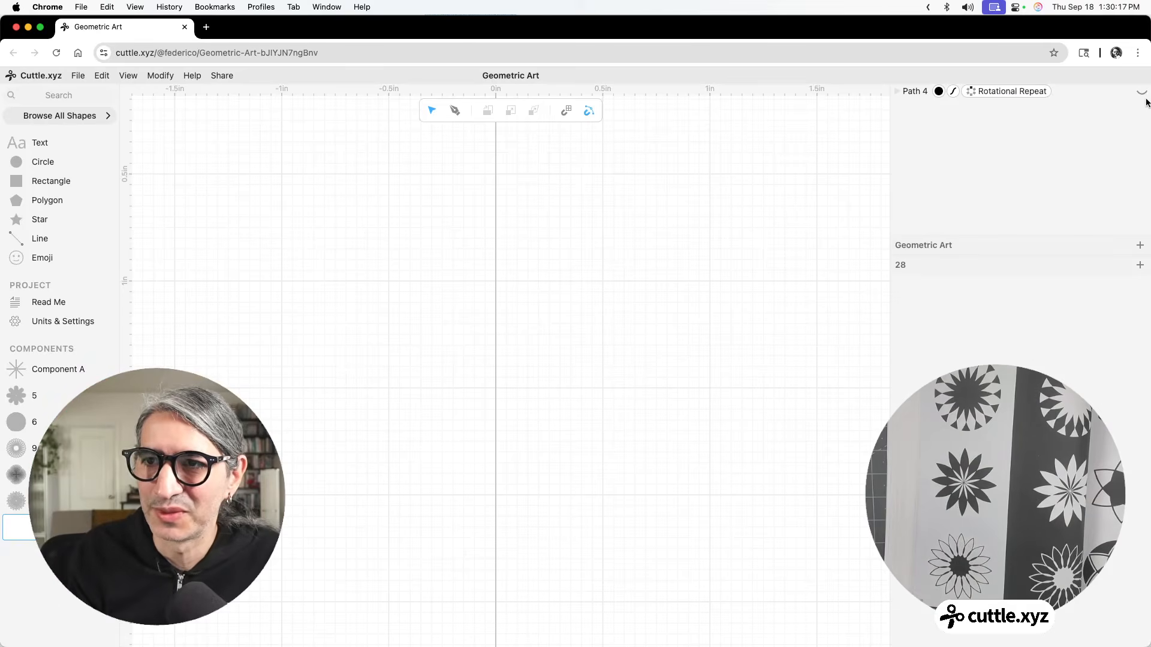
click(1141, 92)
scroll(777, 359, down, 3)
drag(769, 327, 690, 459)
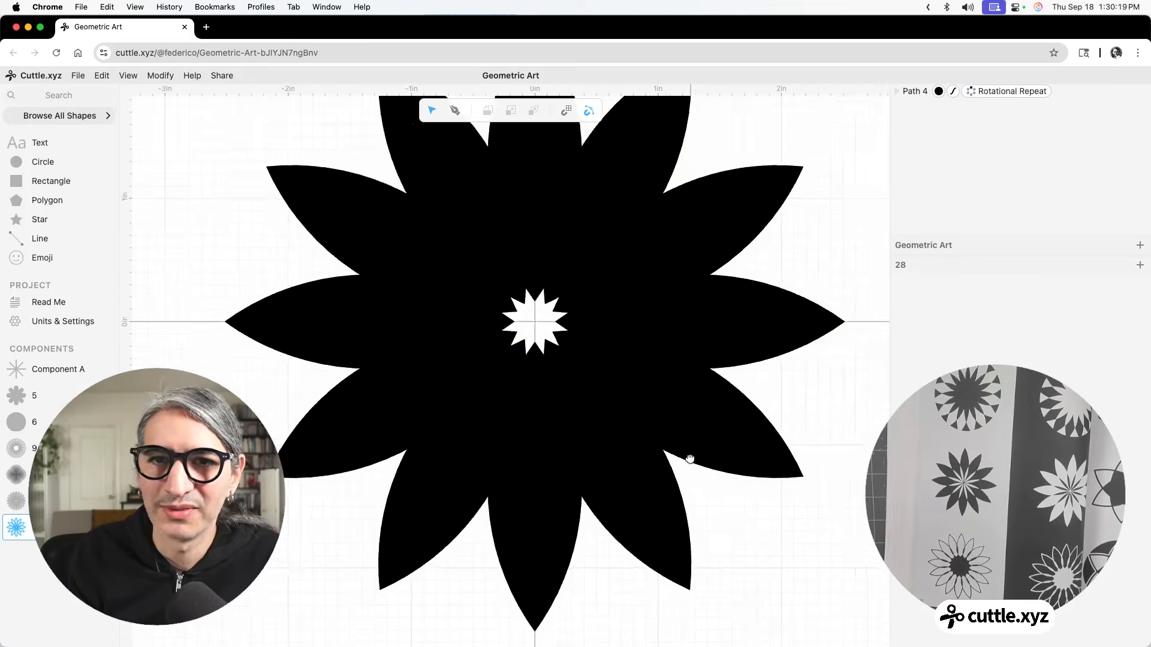
scroll(690, 459, down, 3)
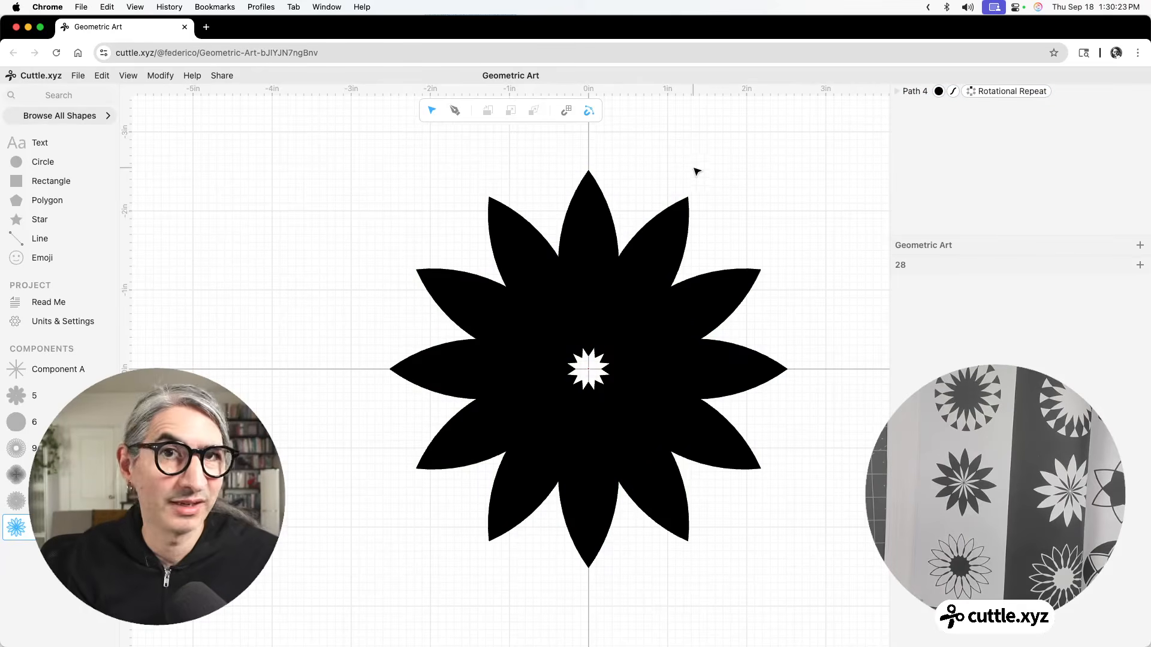
Step: Convert the repeated petal flower into a compound path and turn on its fill
scroll(696, 172, down, 2)
drag(338, 159, 743, 532)
click(101, 75)
mouse_move(111, 376)
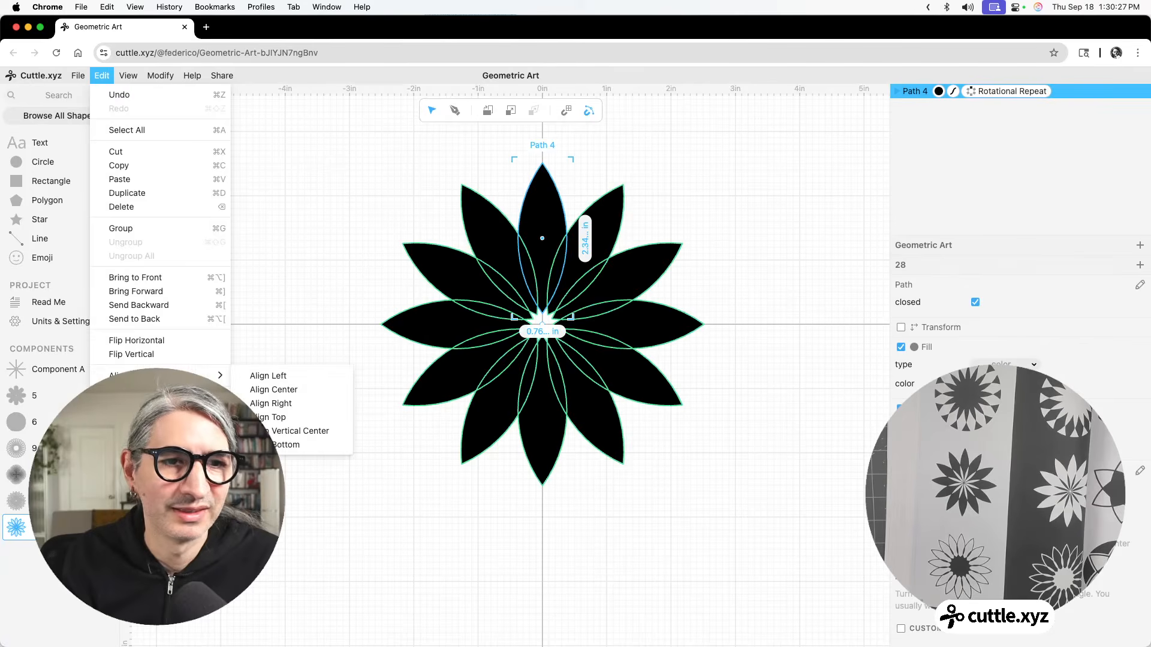
click(138, 425)
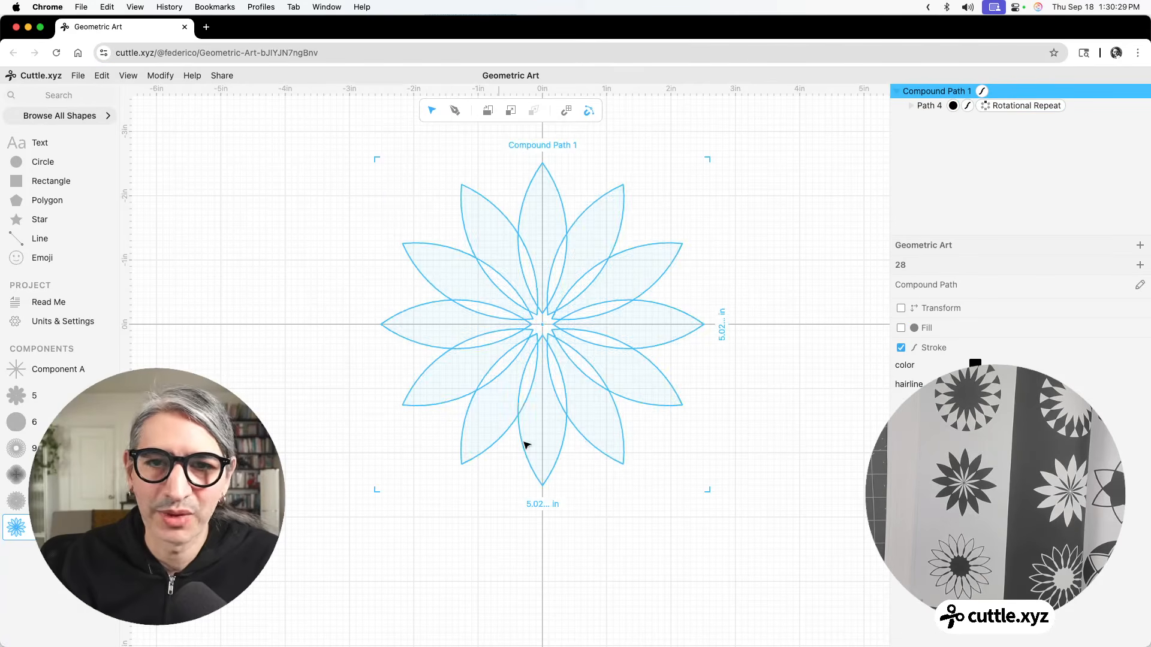
click(901, 328)
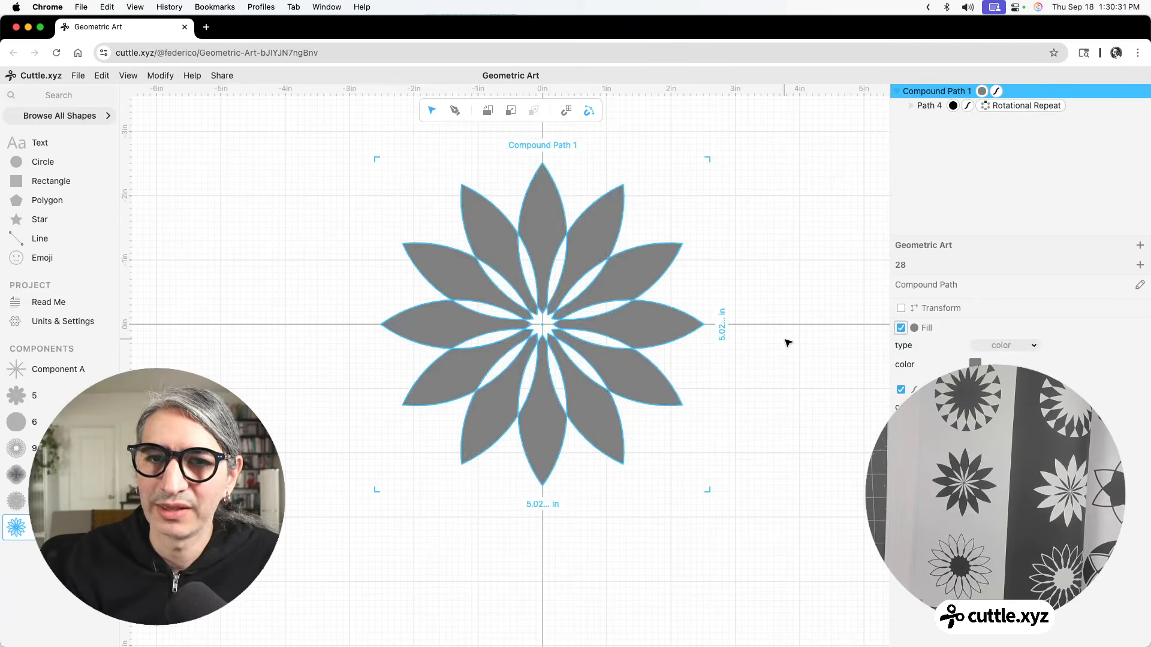
click(786, 339)
Step: Set the flower compound path's fill color to black
scroll(712, 352, up, 2)
scroll(713, 353, up, 1)
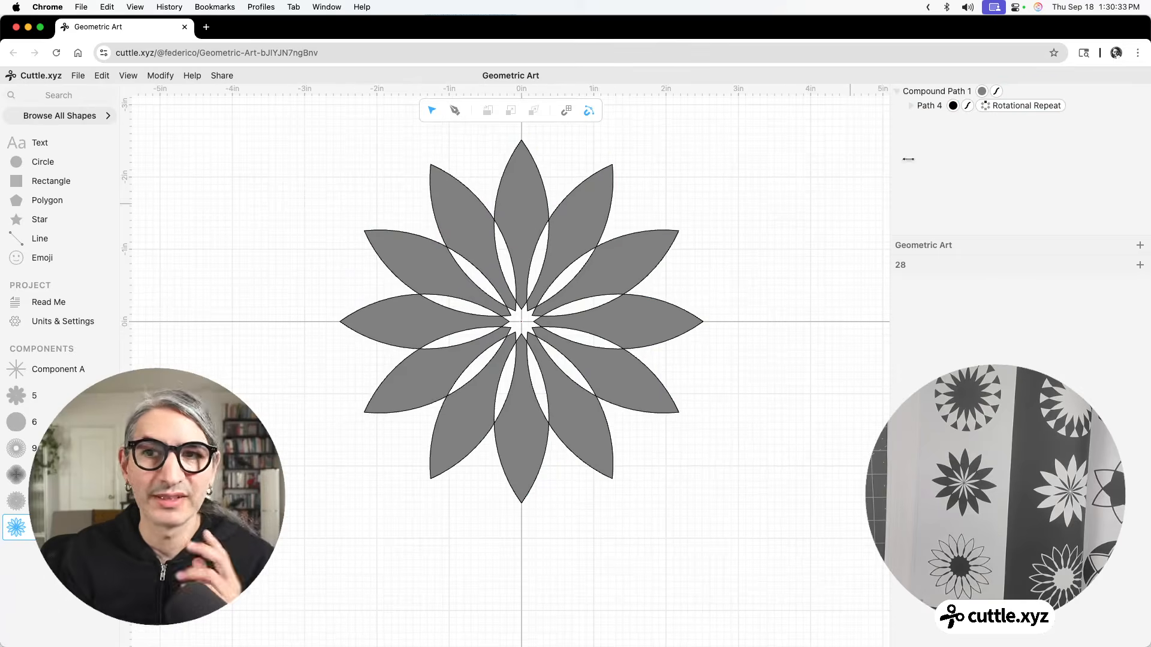
click(983, 91)
click(976, 322)
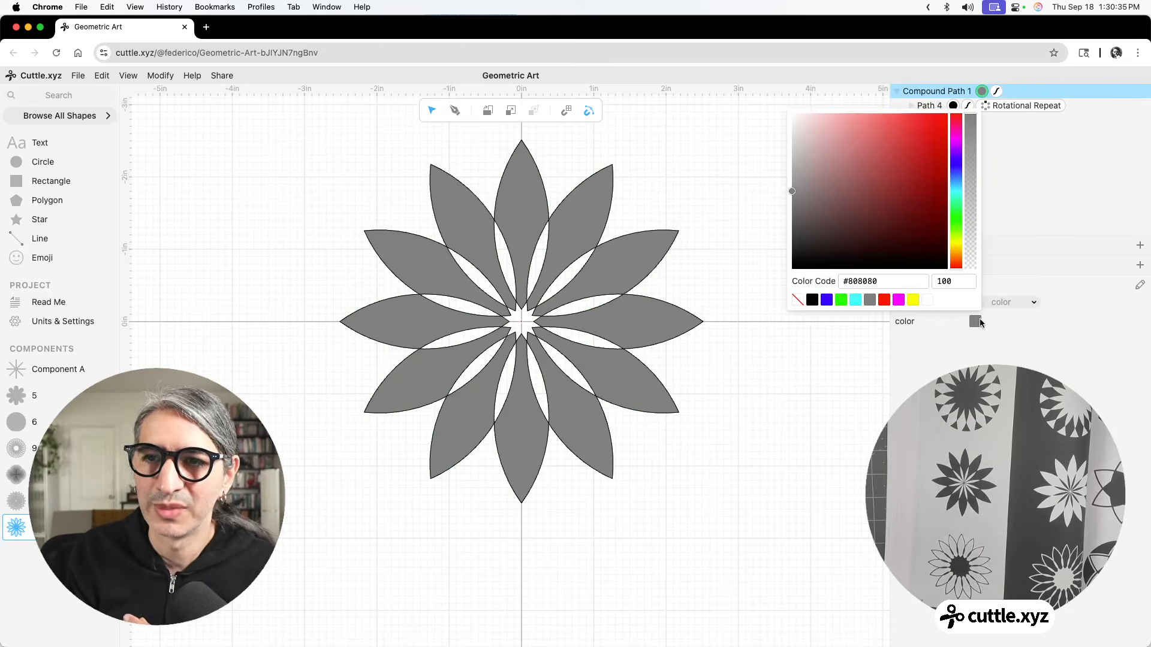
click(809, 302)
click(776, 331)
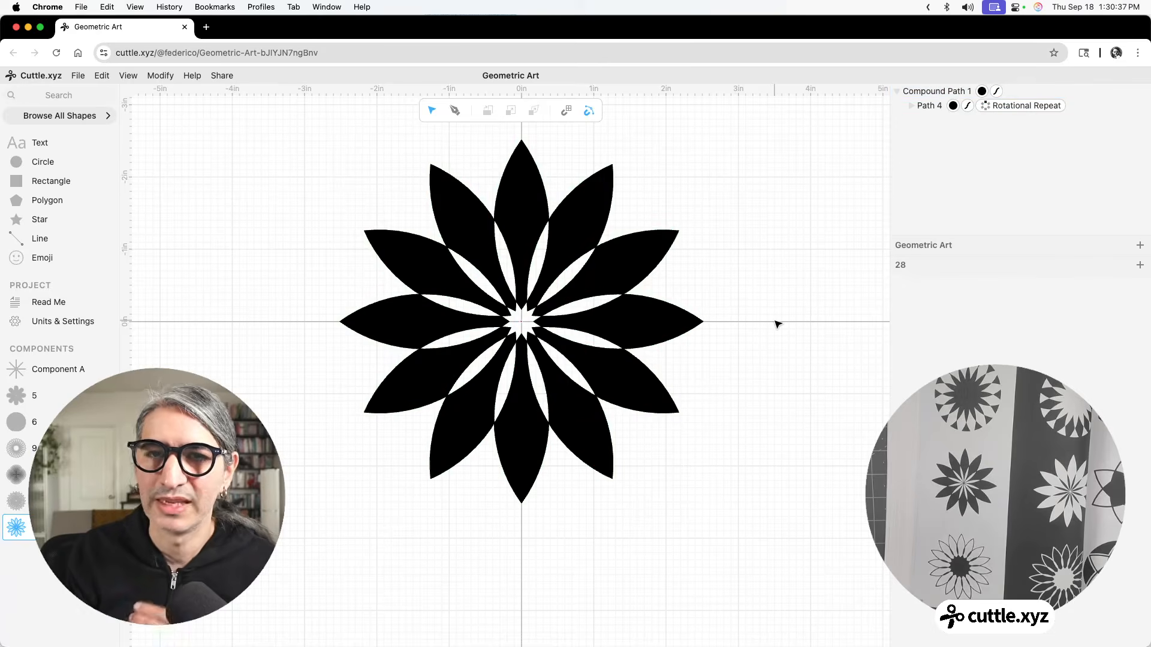